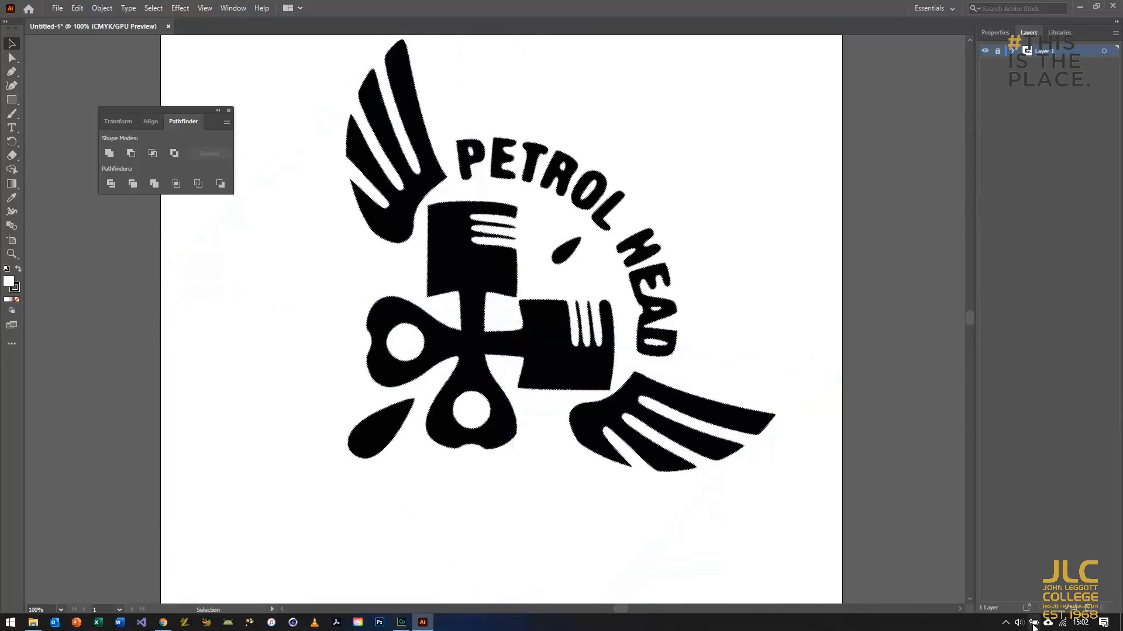
- Add a new layer and draw a square about 24.5 mm high over the upper piston
left_click(1088, 608)
left_click(12, 100)
mouse_move(436, 213)
left_mouse_down()
mouse_move(453, 246)
mouse_move(516, 289)
left_mouse_up()
- Nudge the square left until its left side lines up with the piston's left edge
left_click(12, 43)
key("Left")
key("Left")
key("Left")
key("Left")
key("Left")
key("Left")
key("Left")
key("Left")
key("Left")
key("Left")
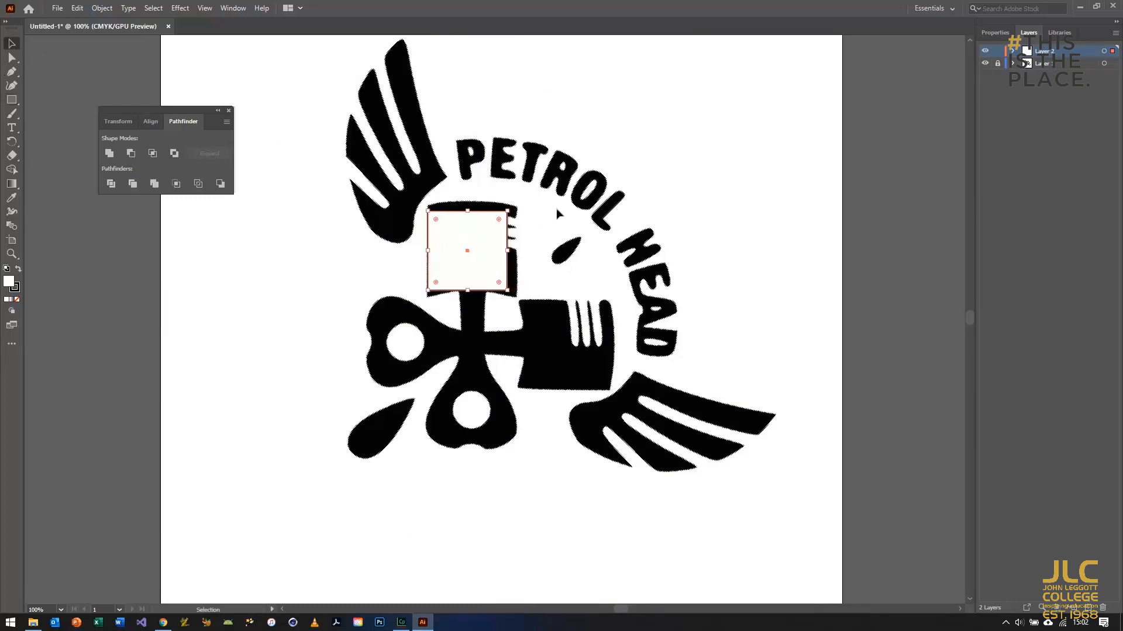
- Remove the square's fill and give it a red-orange stroke
left_click(1001, 33)
left_click(988, 159)
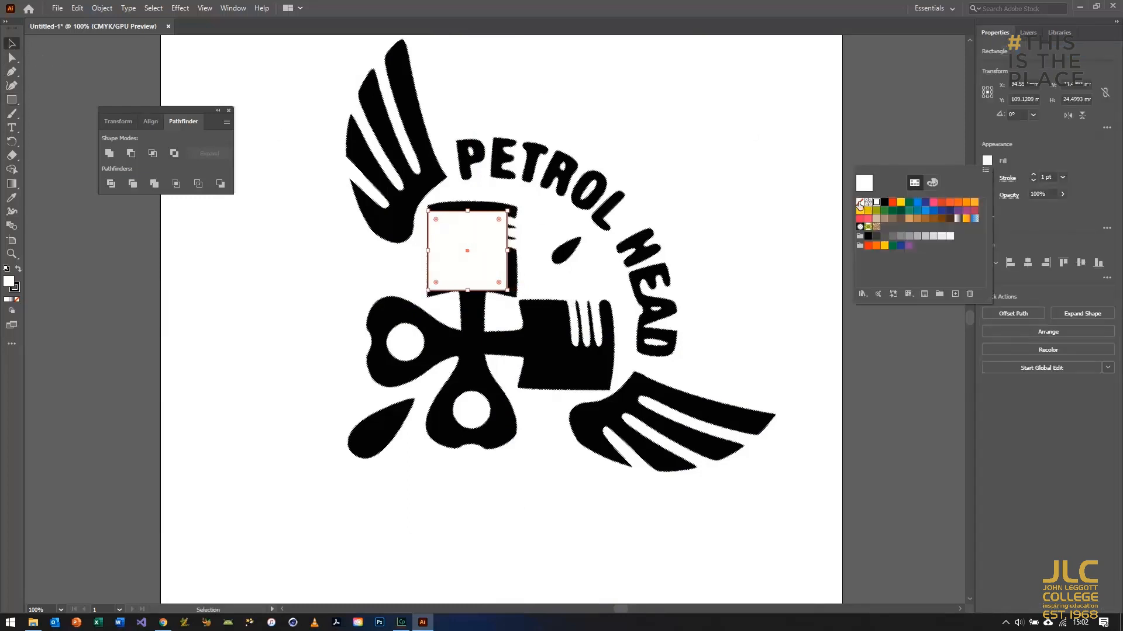
left_click(860, 202)
left_click(1050, 165)
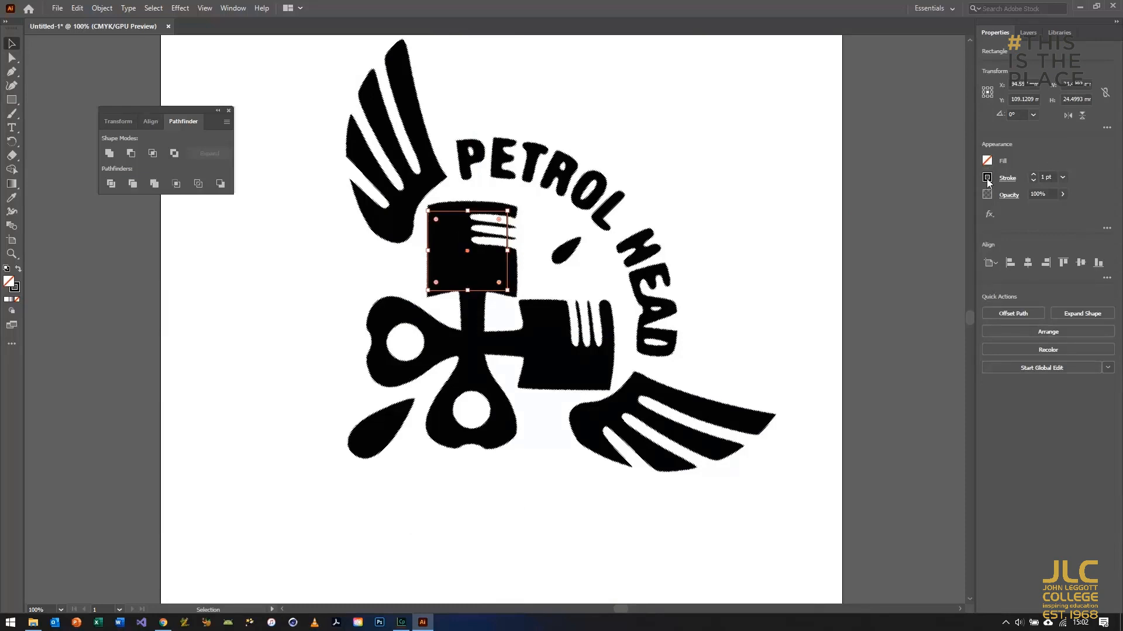
left_click(987, 178)
left_click(894, 219)
left_click(1058, 170)
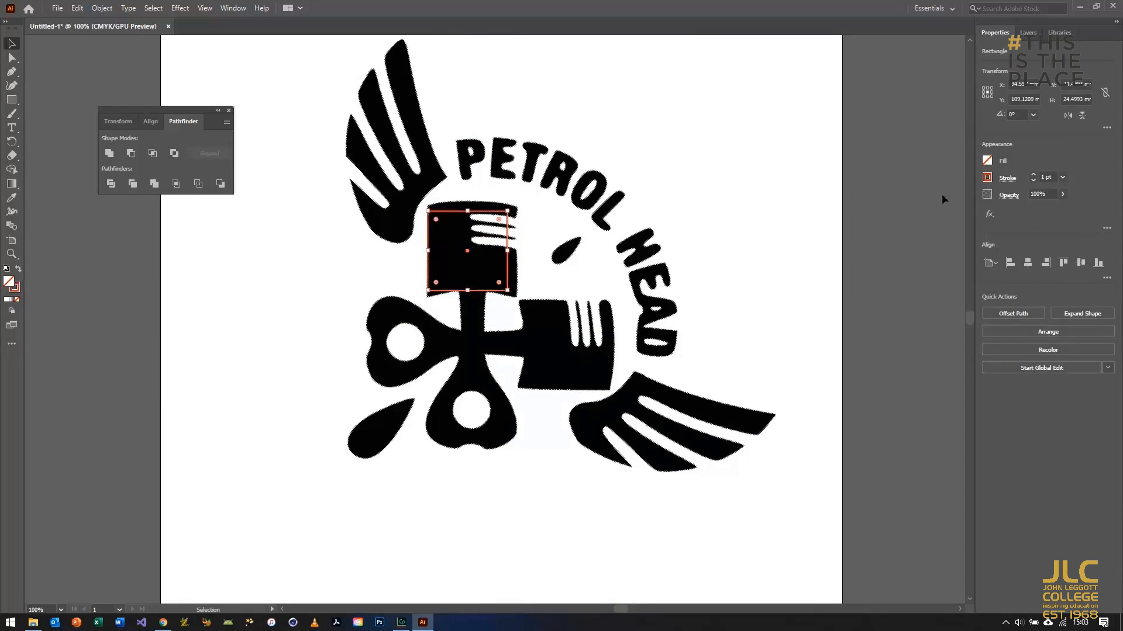
- Stretch the rectangle to the piston's right edge, upper corners and lower corners, making it about 27.7 mm high
key("ctrl+plus")
key("ctrl+plus")
key("ctrl+plus")
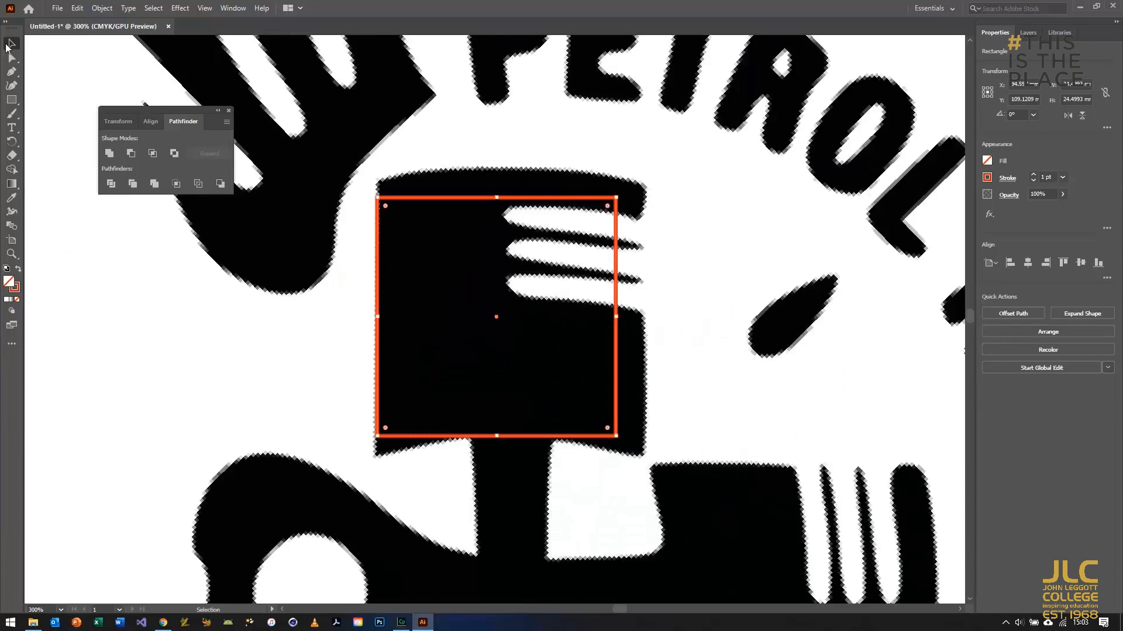
left_click_drag(616, 316, 645, 316)
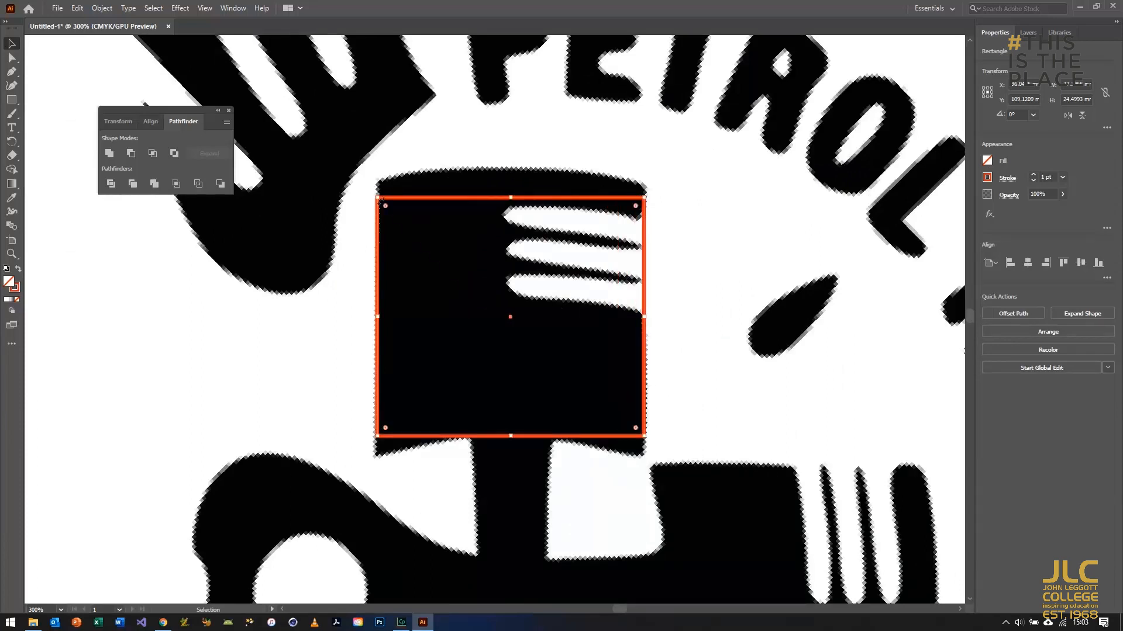
left_click_drag(513, 200, 511, 187)
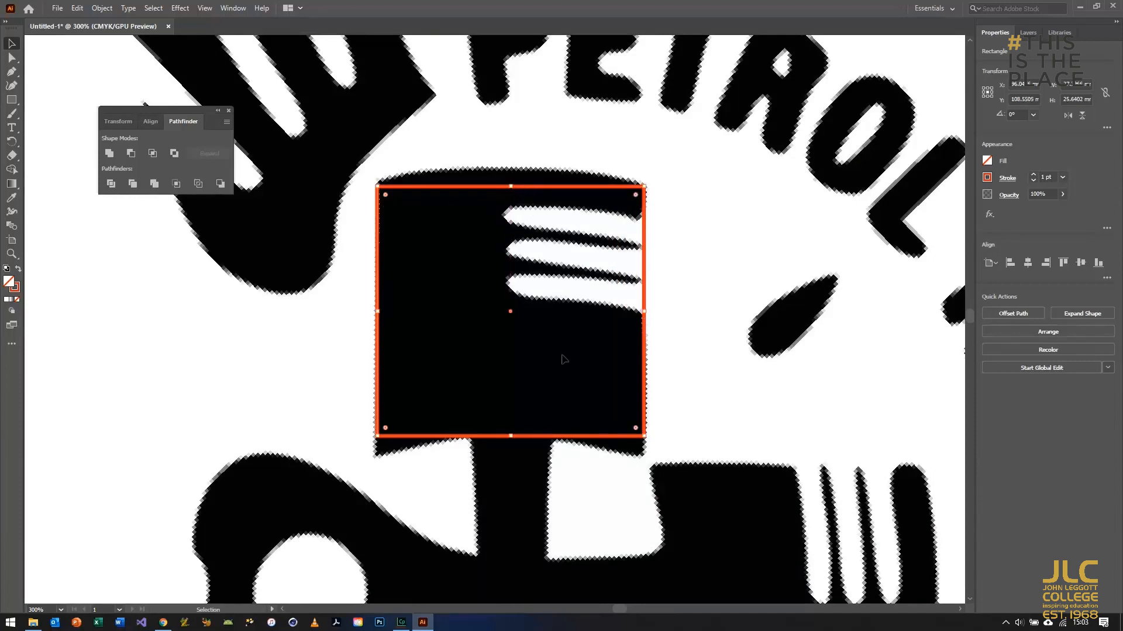
left_click_drag(511, 437, 509, 458)
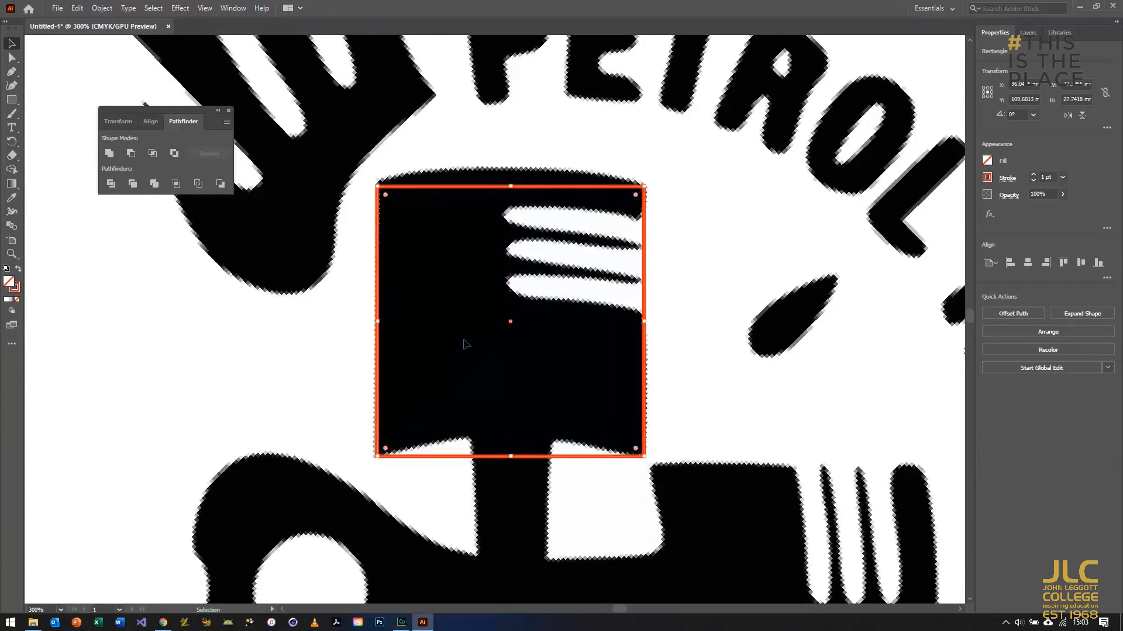
- Add two anchor points to both the upper and lower sides of the rectangle with the Pen tool
left_click(11, 71)
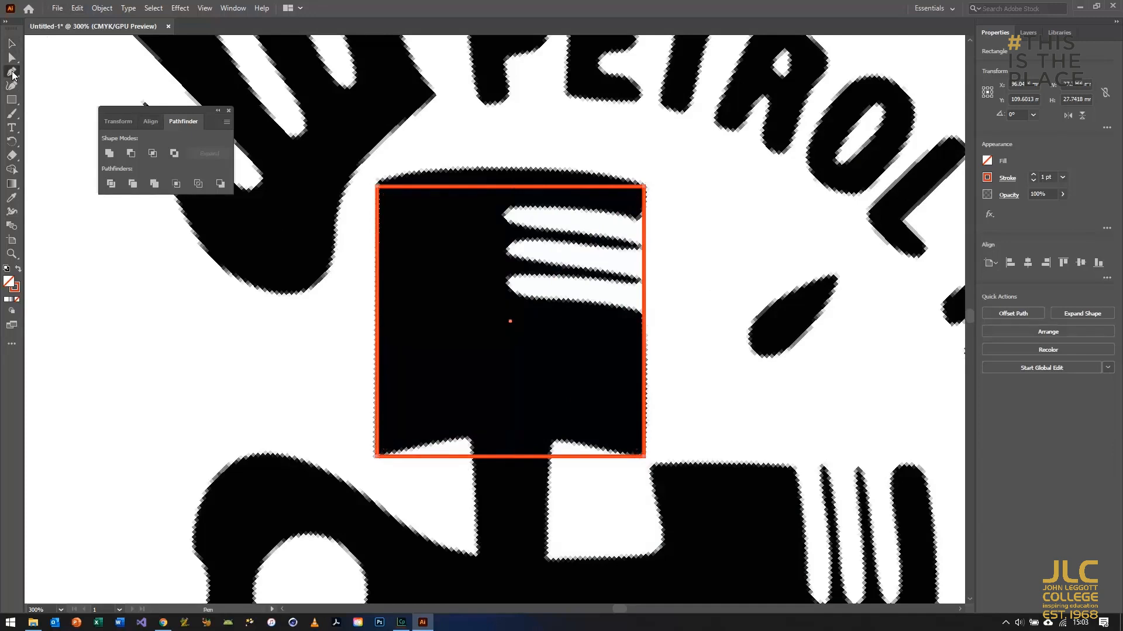
left_click(464, 187)
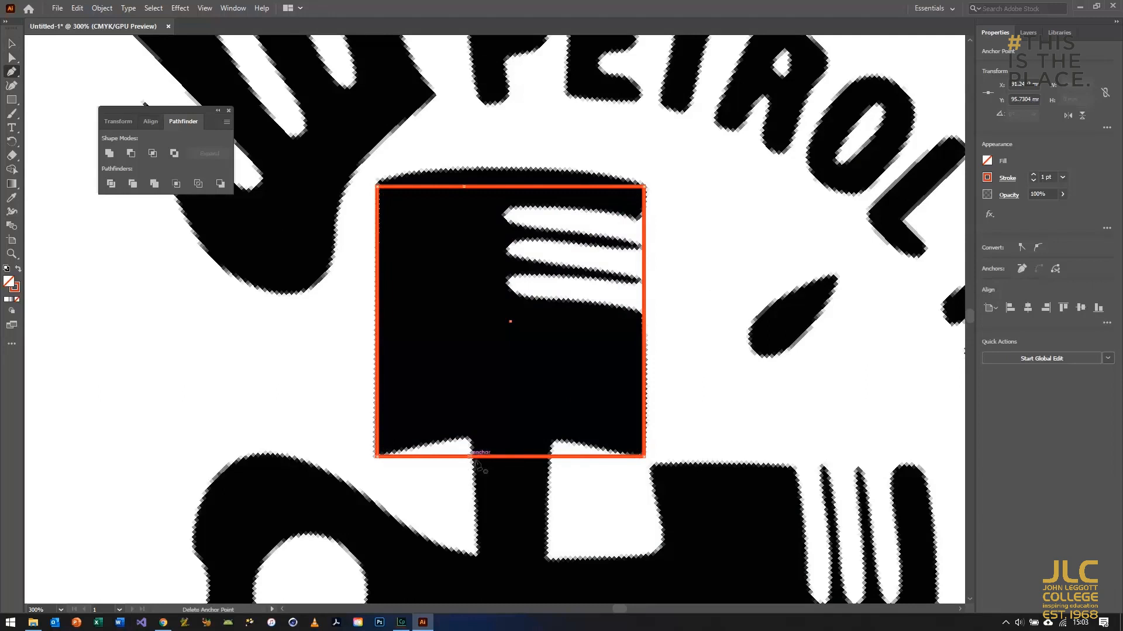
left_click(557, 187)
- Raise the left added anchor point on both the upper and lower sides to the piston's curved edges
left_click(11, 57)
left_click_drag(457, 167, 492, 491)
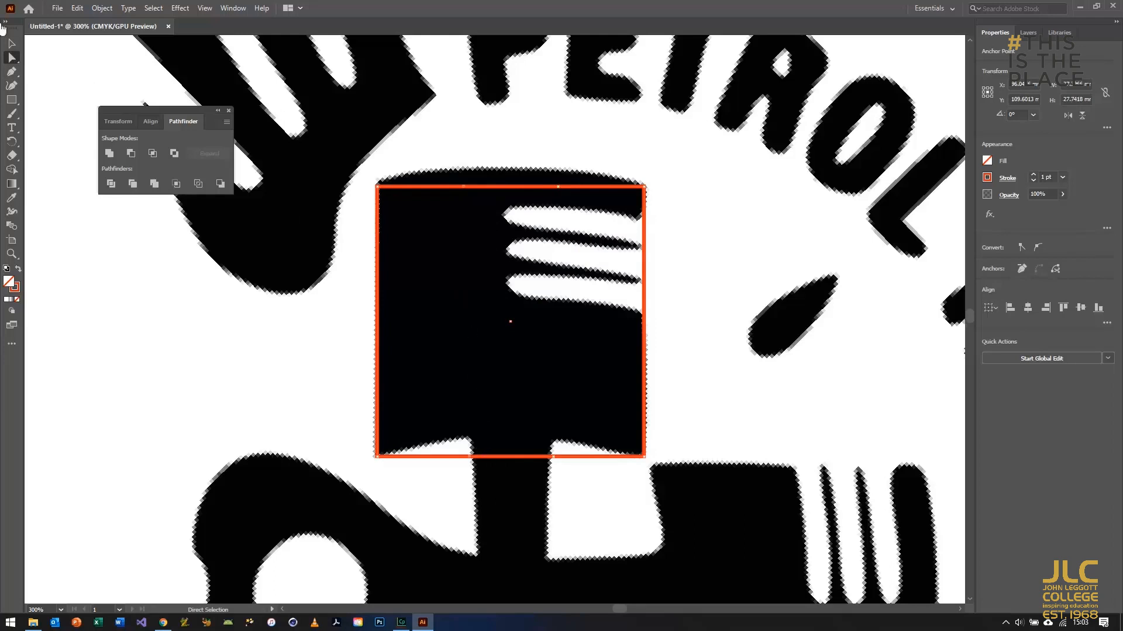
left_click_drag(465, 188, 463, 172)
left_click_drag(445, 408, 508, 488)
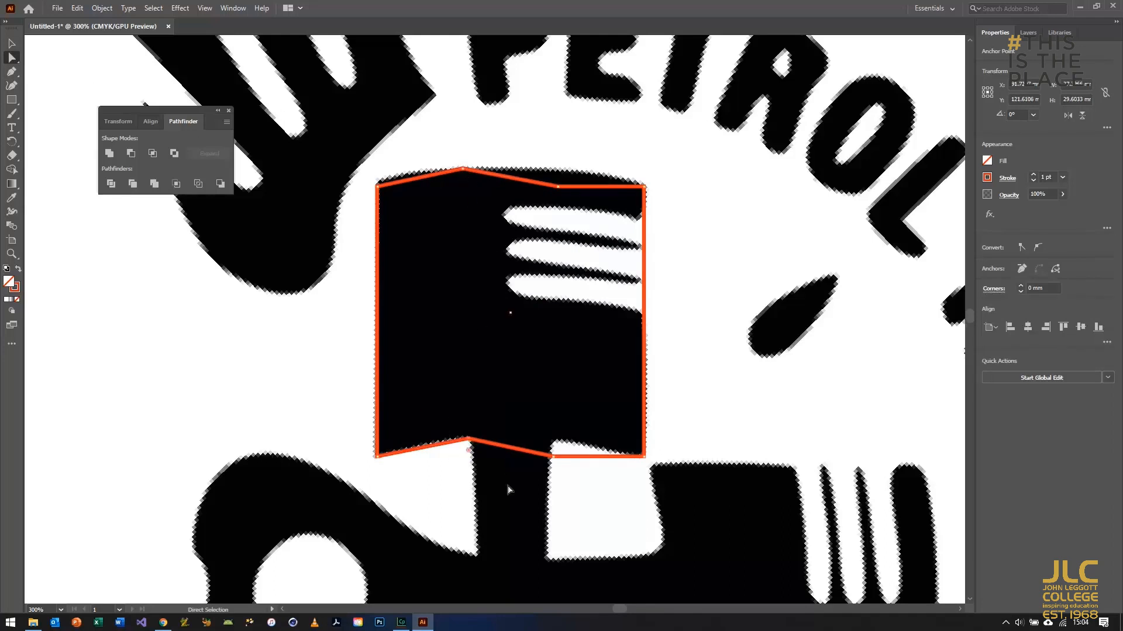
- Set the upper-left added point's X position to 91.7292 mm, matching the added point below it
left_click(1029, 86)
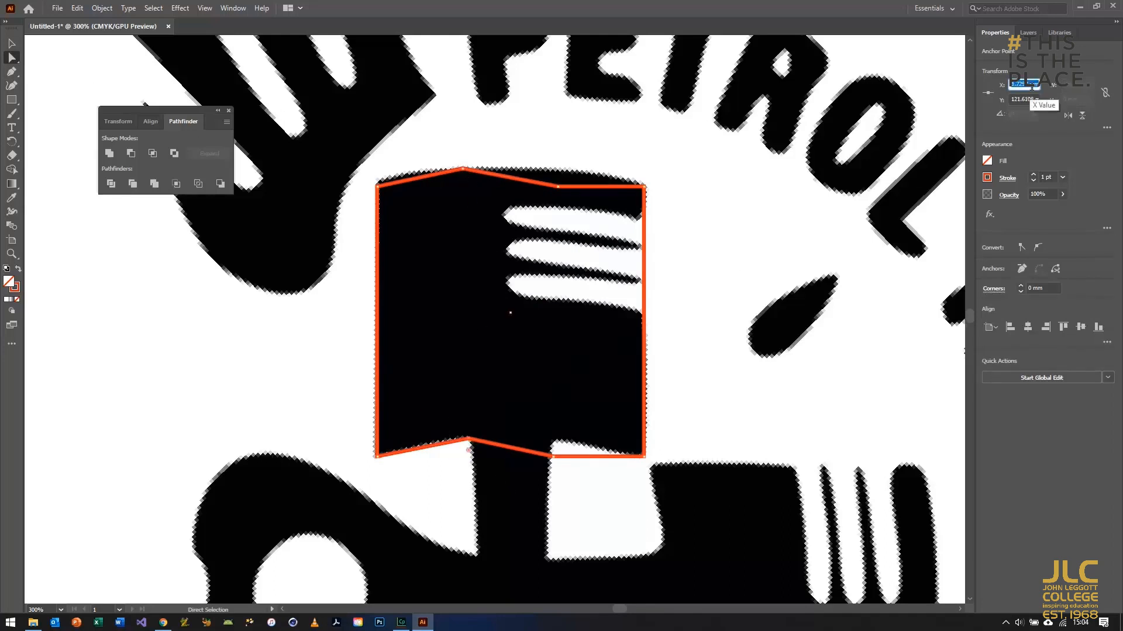
left_click(463, 170)
double_click(1027, 85)
type("91.7292 mm")
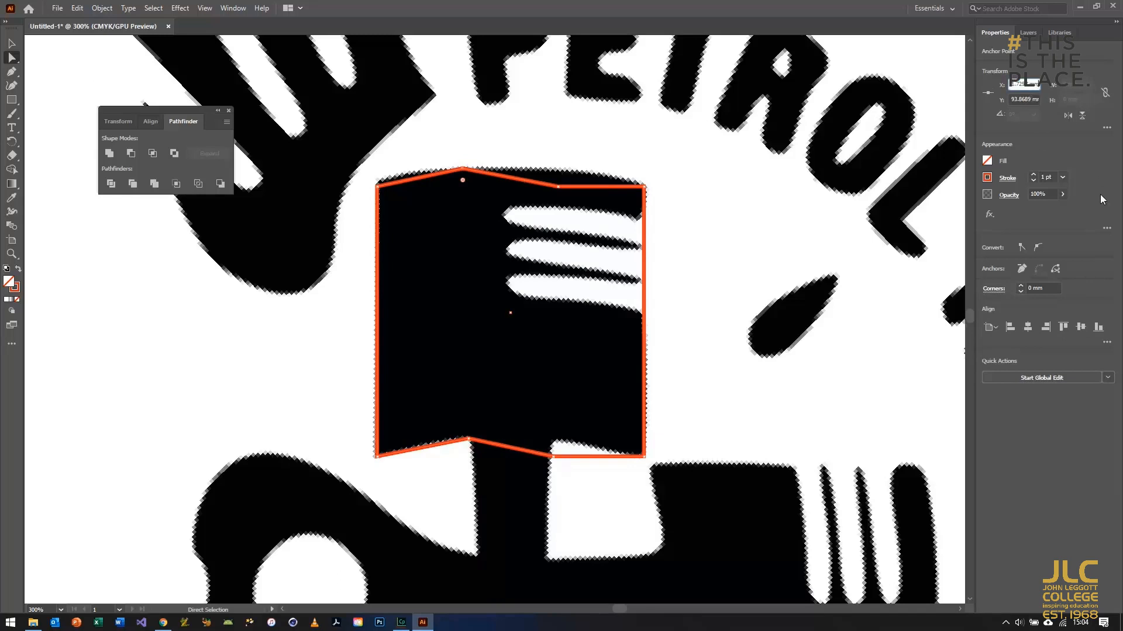
key("Return")
- Raise the lower-right added point to the piston's edge and match its Y position to the lower-left added point, 121.6108 mm
left_click(551, 456)
left_click_drag(552, 457, 555, 439)
left_click_drag(469, 444, 470, 443)
left_click(1026, 99)
left_click(555, 440)
left_click(1033, 98)
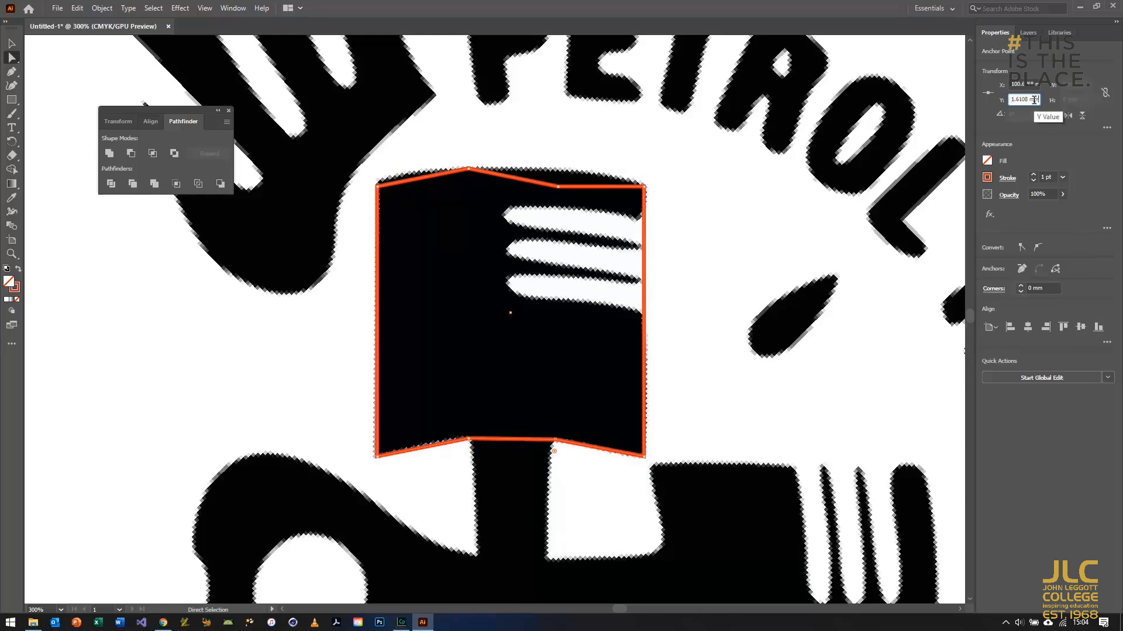
- Copy the lower-right added point's X position to the upper-right added point so they align vertically
key("shift+Tab")
key("ctrl+c")
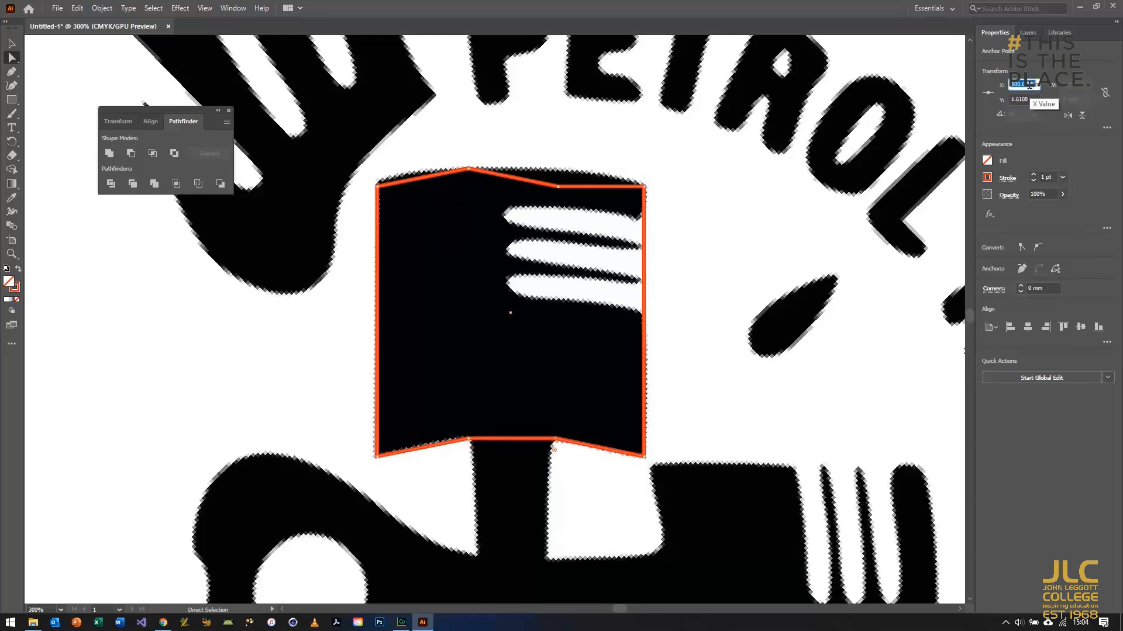
left_click(558, 187)
double_click(1025, 86)
key("ctrl+v")
key("Return")
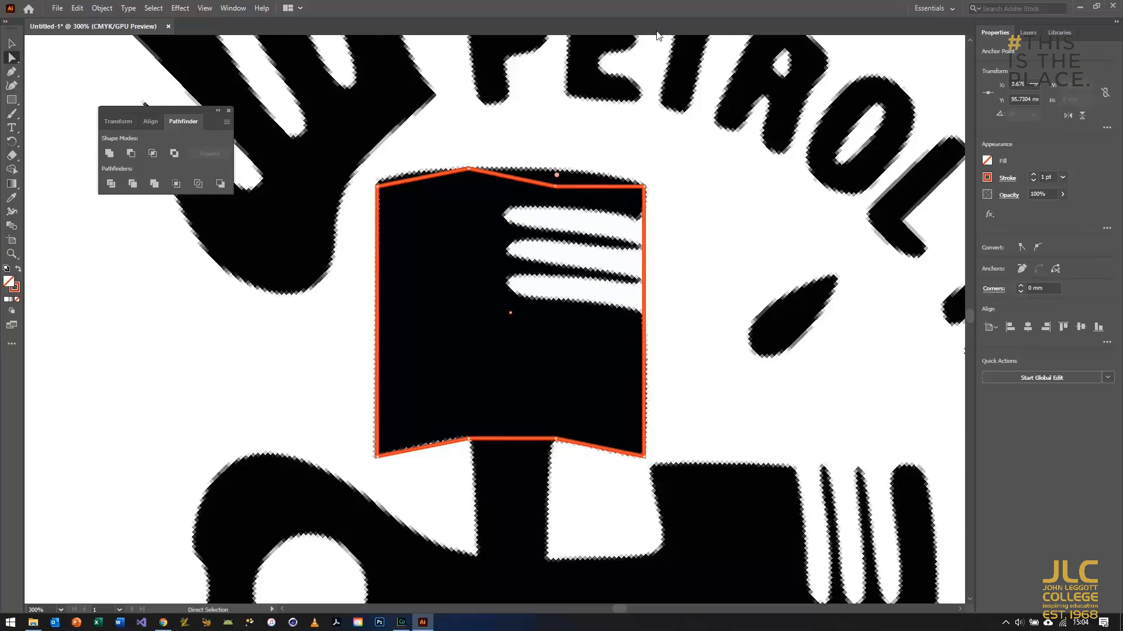
- Copy the upper-left added point's Y position, 93.8689 mm, to the upper-right added point
double_click(1024, 100)
key("ctrl+c")
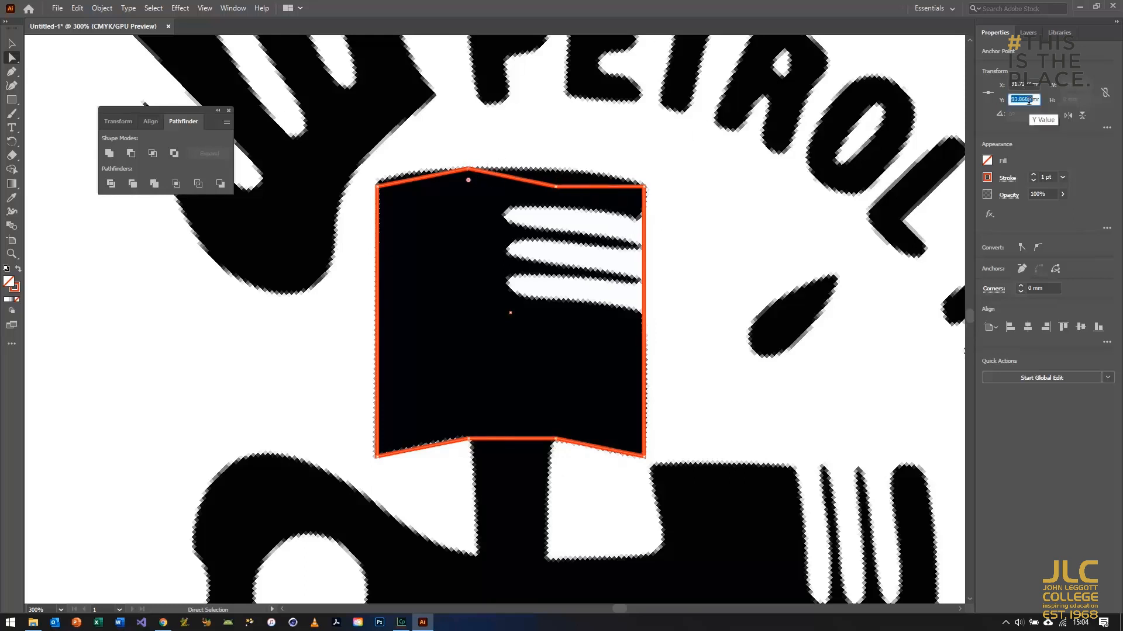
left_click(556, 187)
double_click(1024, 100)
key("ctrl+v")
key("Return")
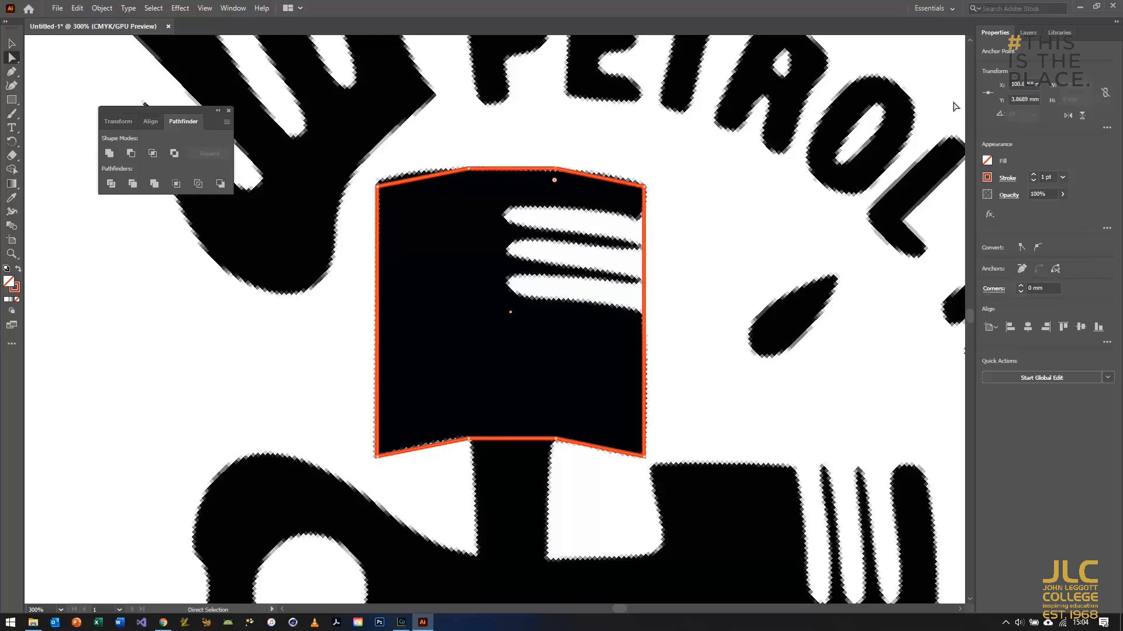
- Convert the four added anchor points on the upper and lower sides to smooth points
left_click_drag(448, 154, 602, 462)
left_click(1038, 247)
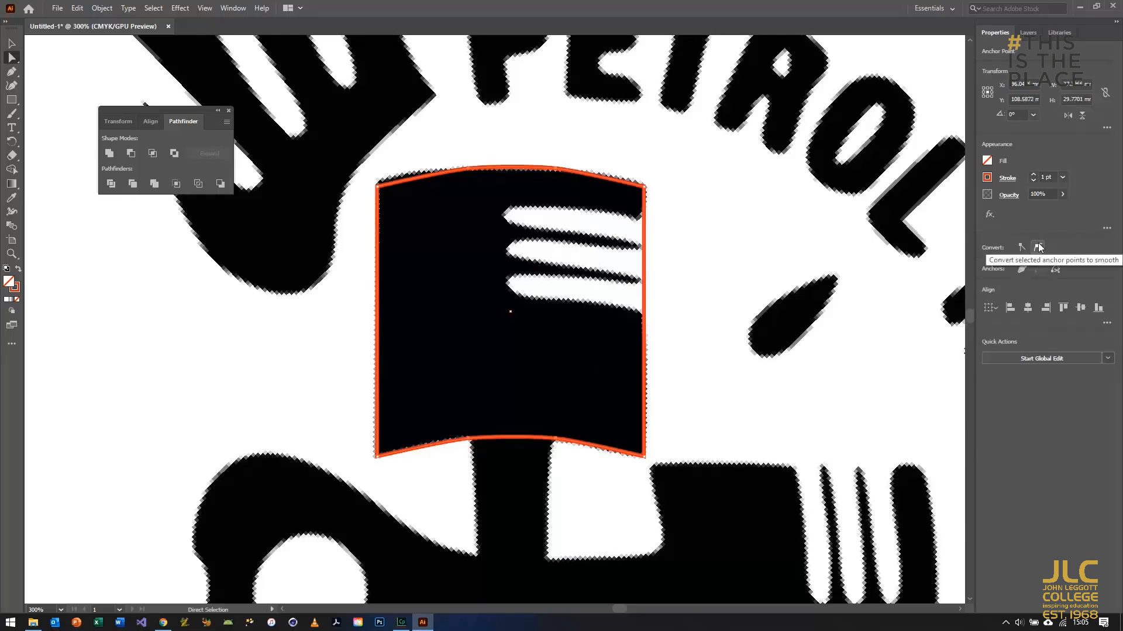
left_click(376, 184)
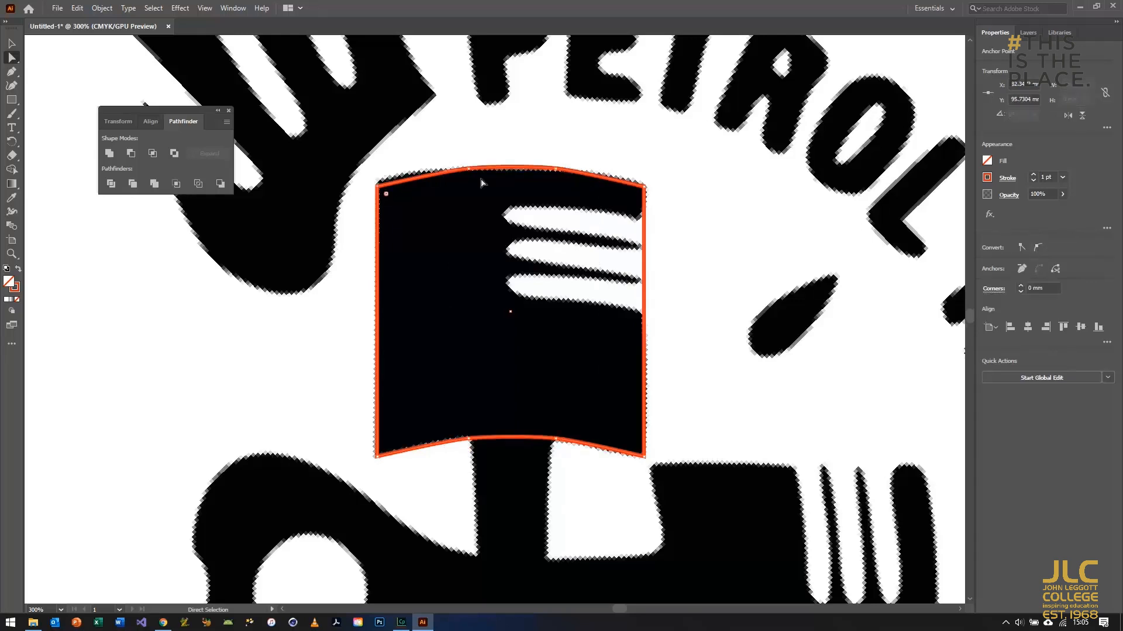
left_click(643, 186, "shift")
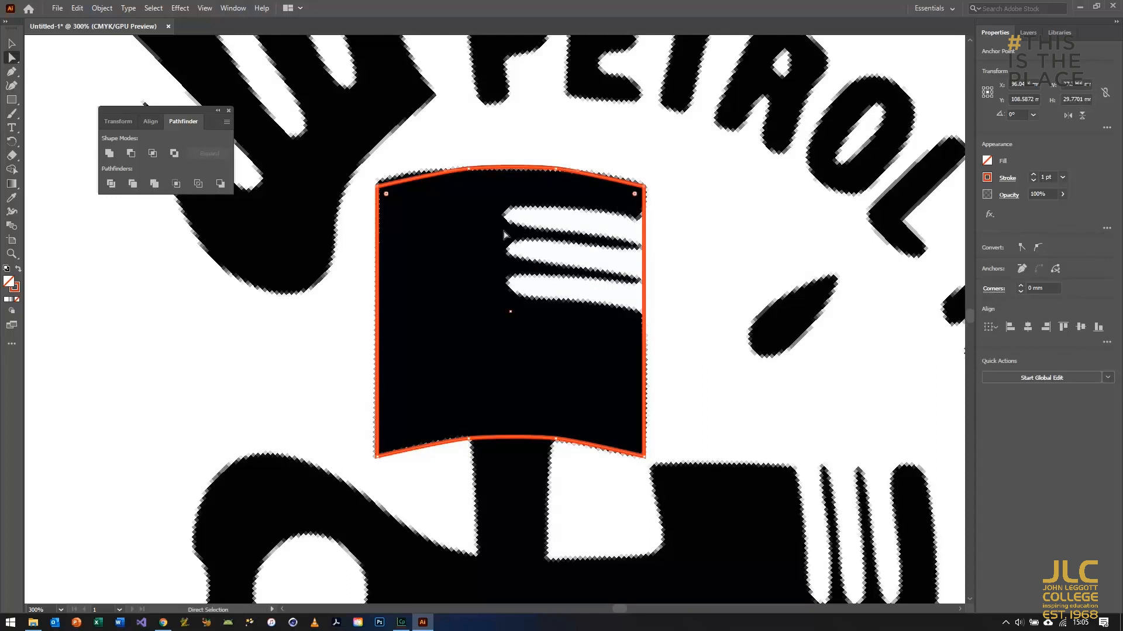
left_click(344, 213)
left_click_drag(449, 143, 607, 219)
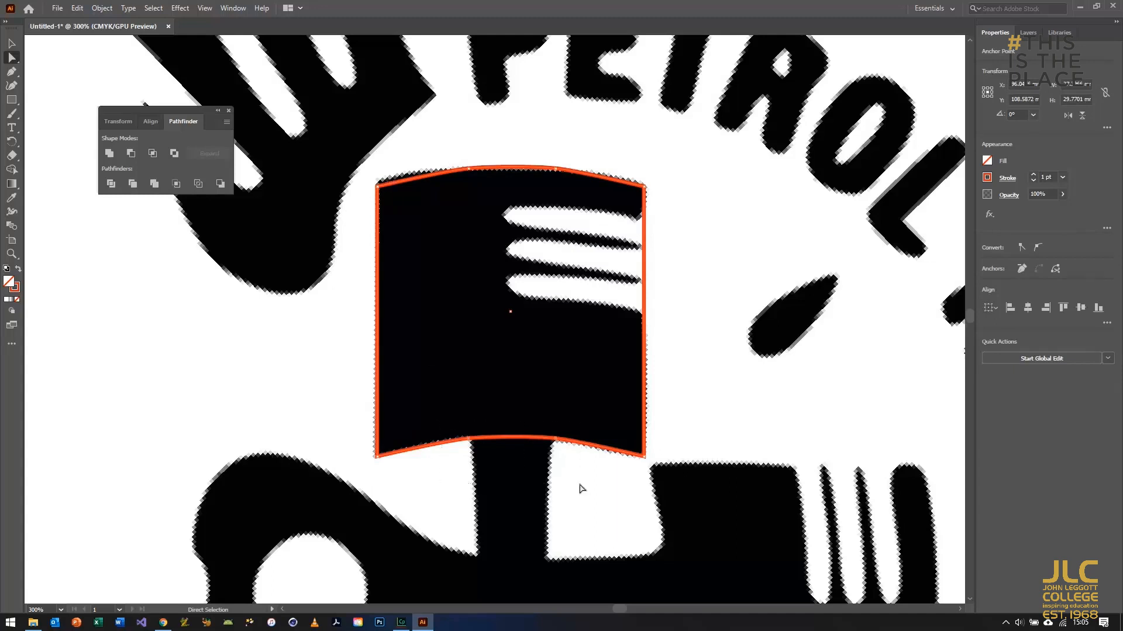
- Deselect the outline, hide the template layer to check the traced shape on its own, and show the template again
left_click(723, 239)
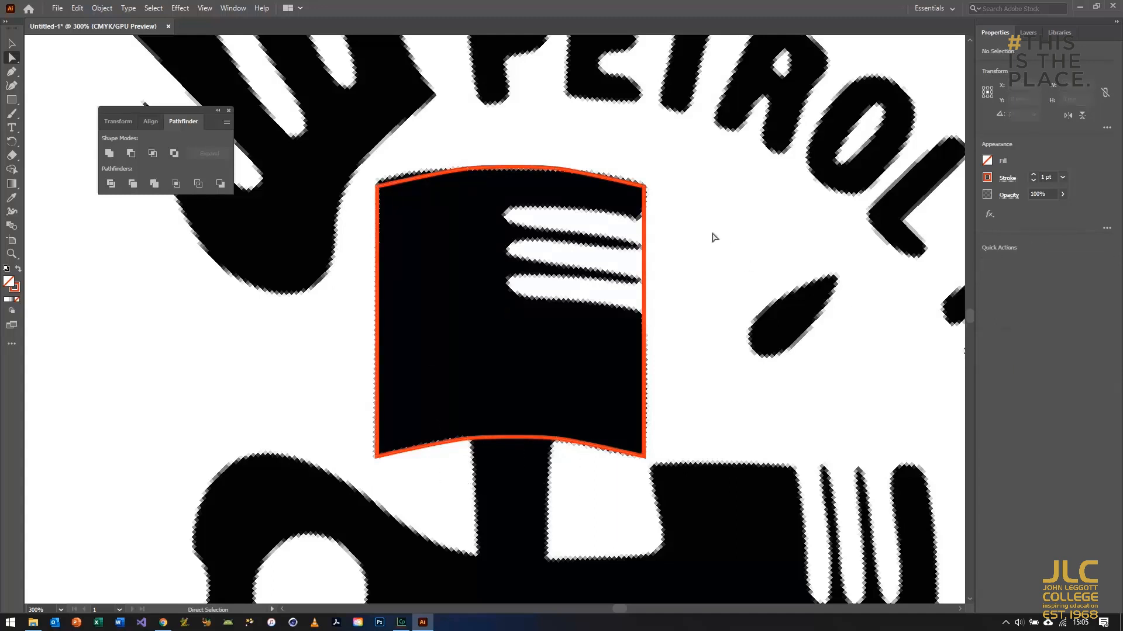
left_click(1028, 32)
left_click(983, 64)
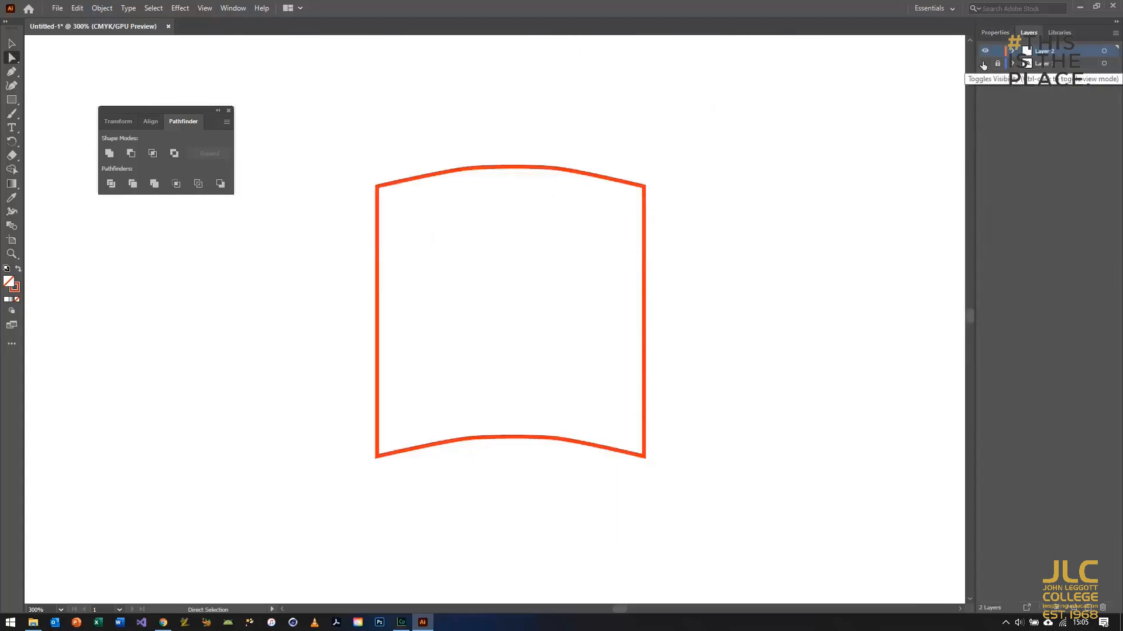
left_click(983, 63)
- Draw a thin horizontal rectangle about 2.8 mm high in the empty area beside the upper piston
left_click(11, 101)
left_click_drag(684, 222, 864, 250)
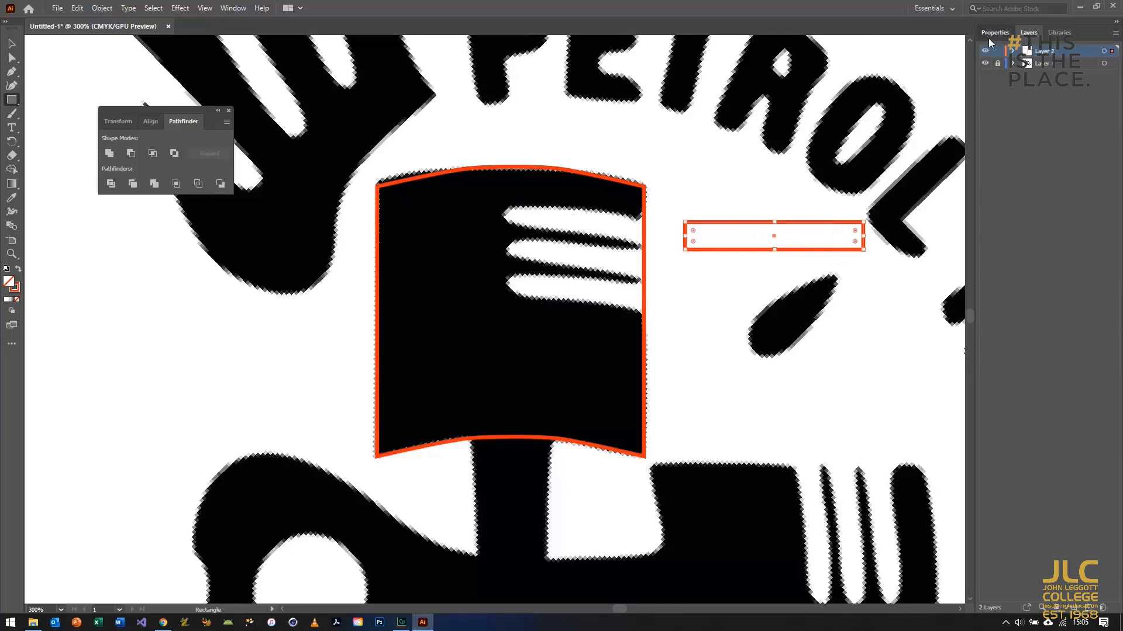
key("v")
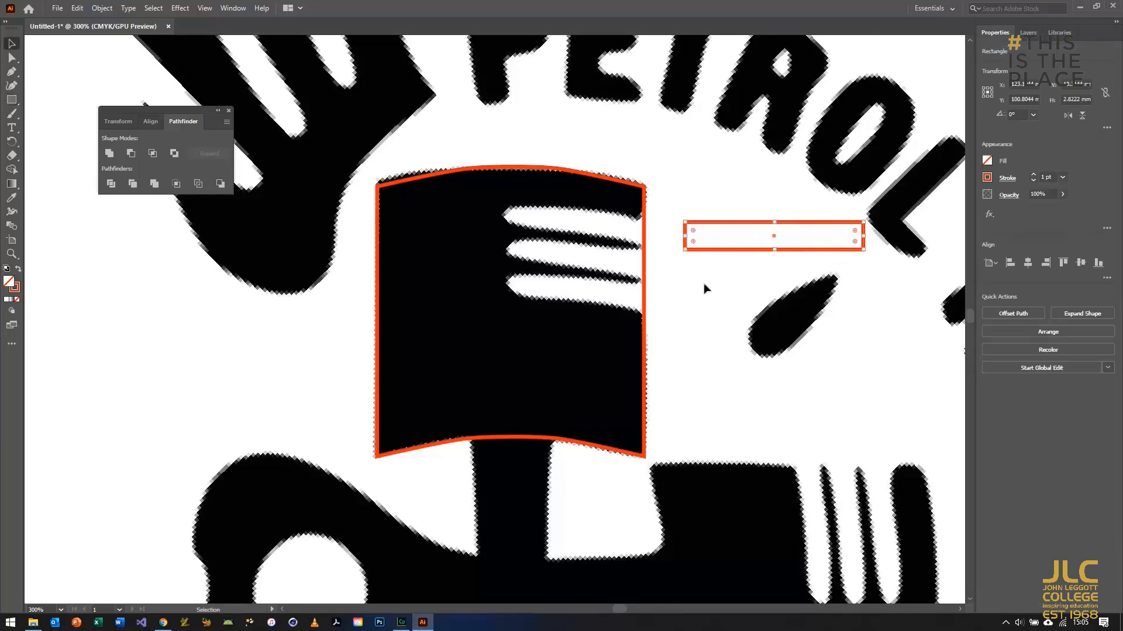
- Move the thin rectangle over the piston's uppermost white slot and rotate it to about 352.87° to follow the slot
left_click_drag(810, 250, 633, 237)
left_click_drag(689, 200, 688, 217)
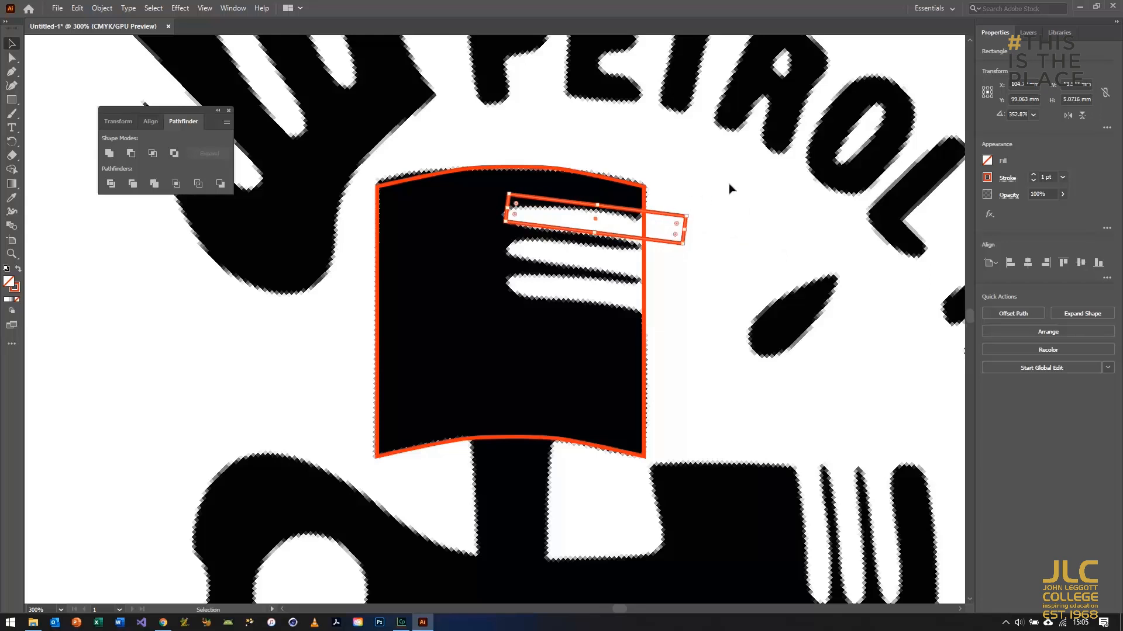
key("Down")
key("Down")
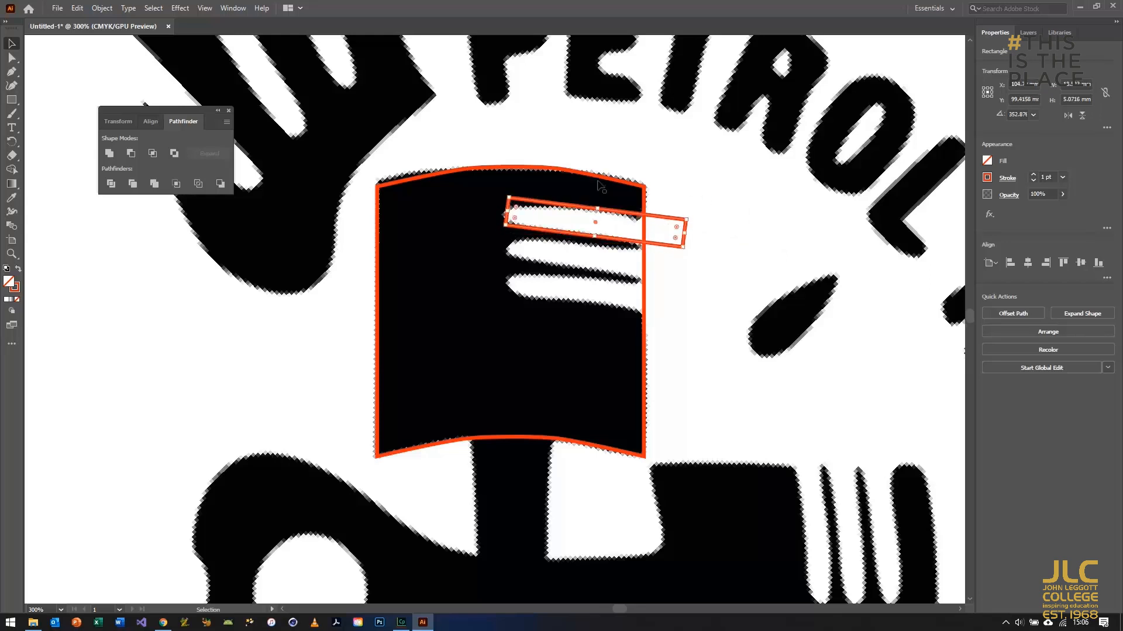
- Reduce the slot rectangle's height to 4.6 mm
left_click_drag(597, 211, 598, 214)
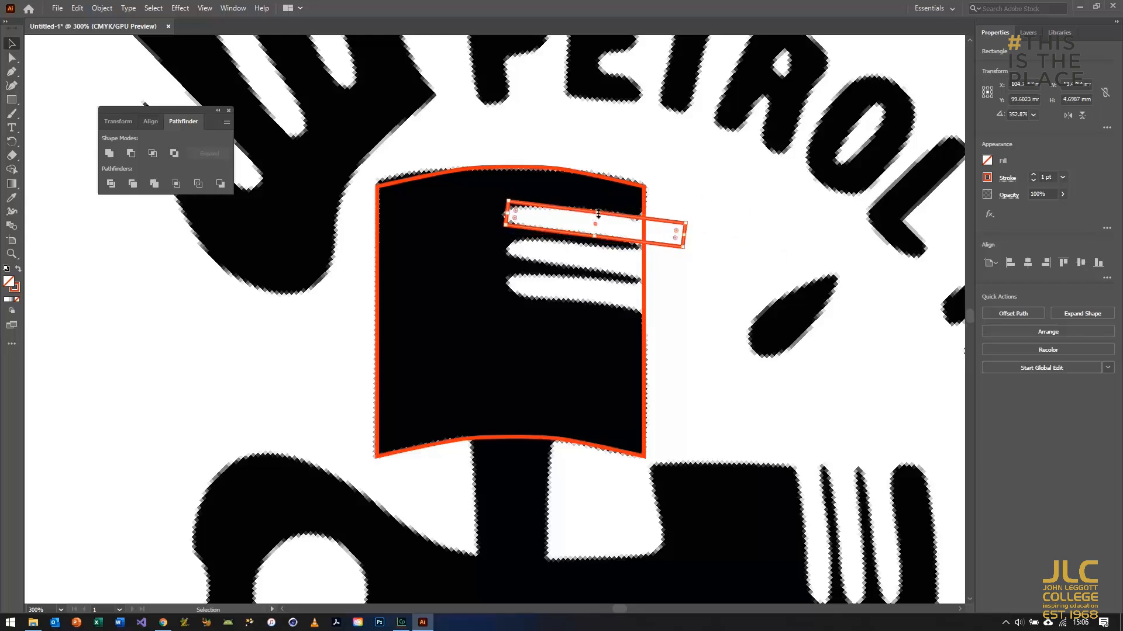
left_click(1084, 99)
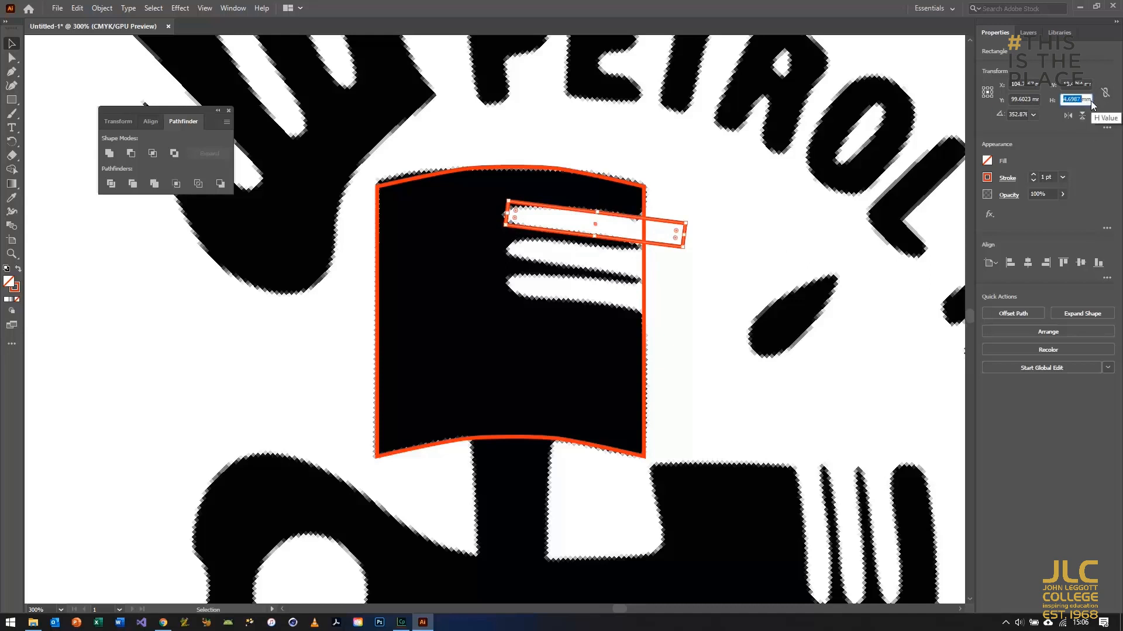
type("4")
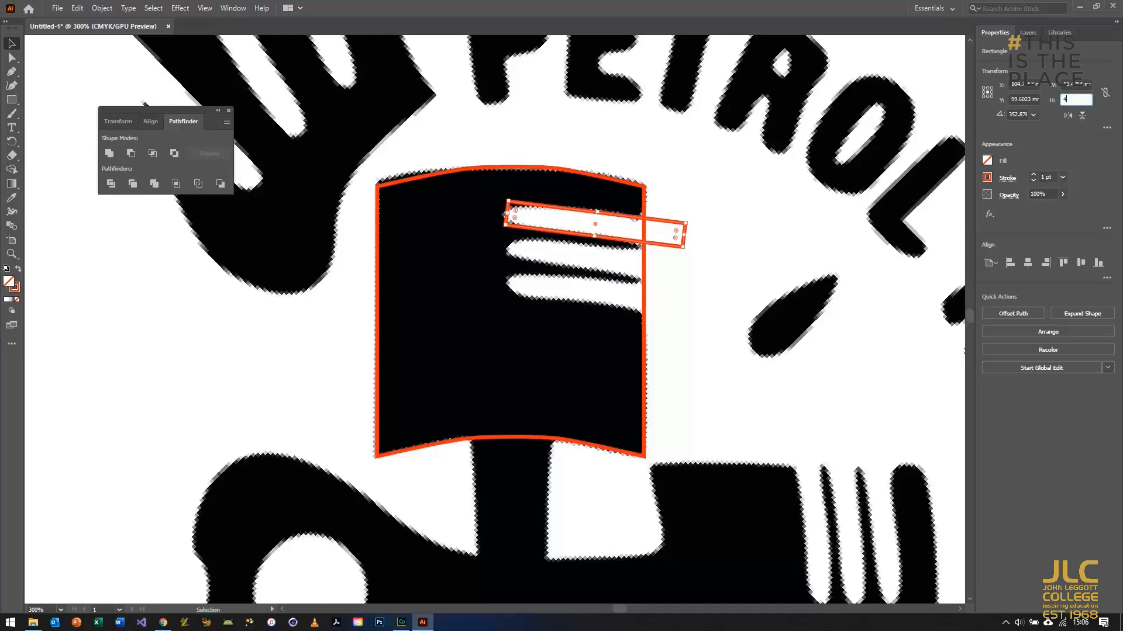
type(".6")
key("Return")
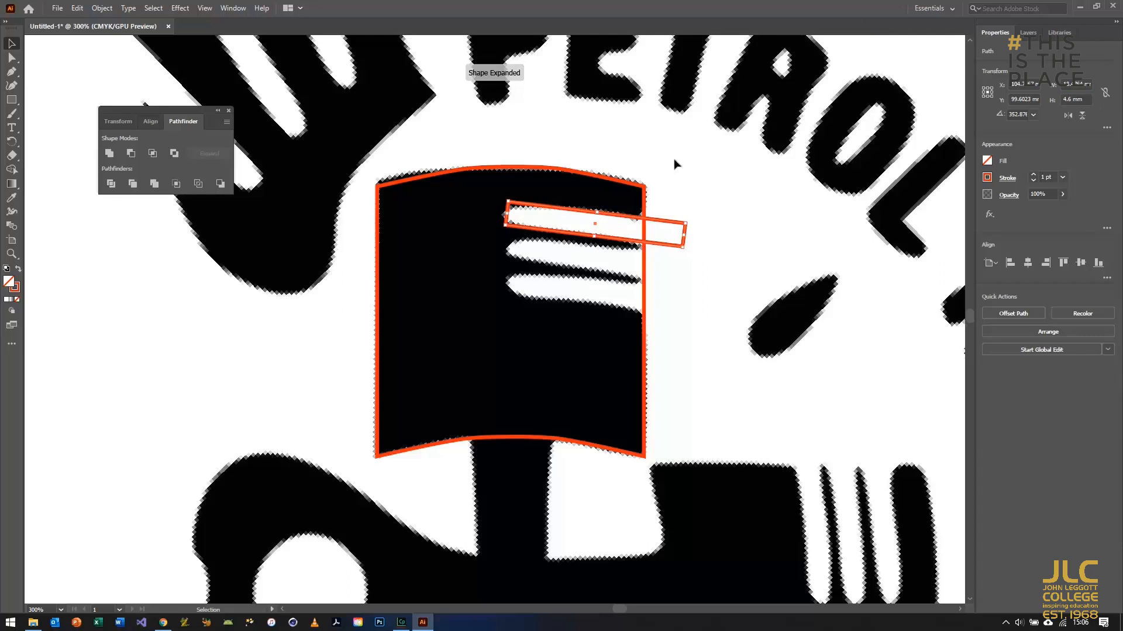
- Apply the Round Corners effect to the slot rectangle with a radius of 2.3 mm
left_click(180, 8)
mouse_move(230, 228)
mouse_move(280, 255)
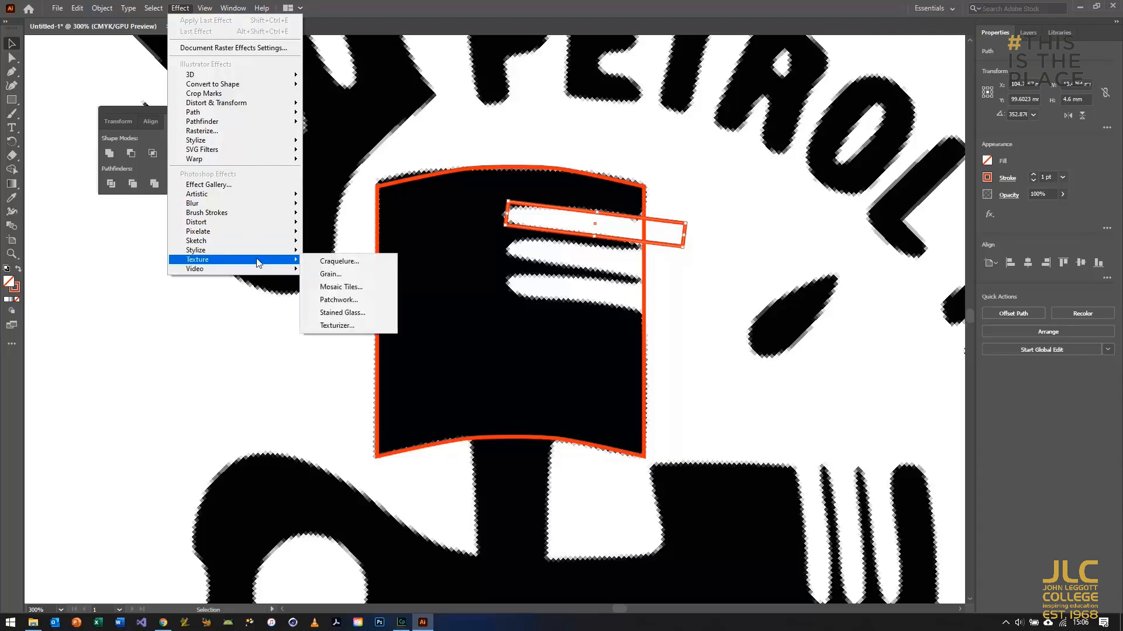
mouse_move(267, 145)
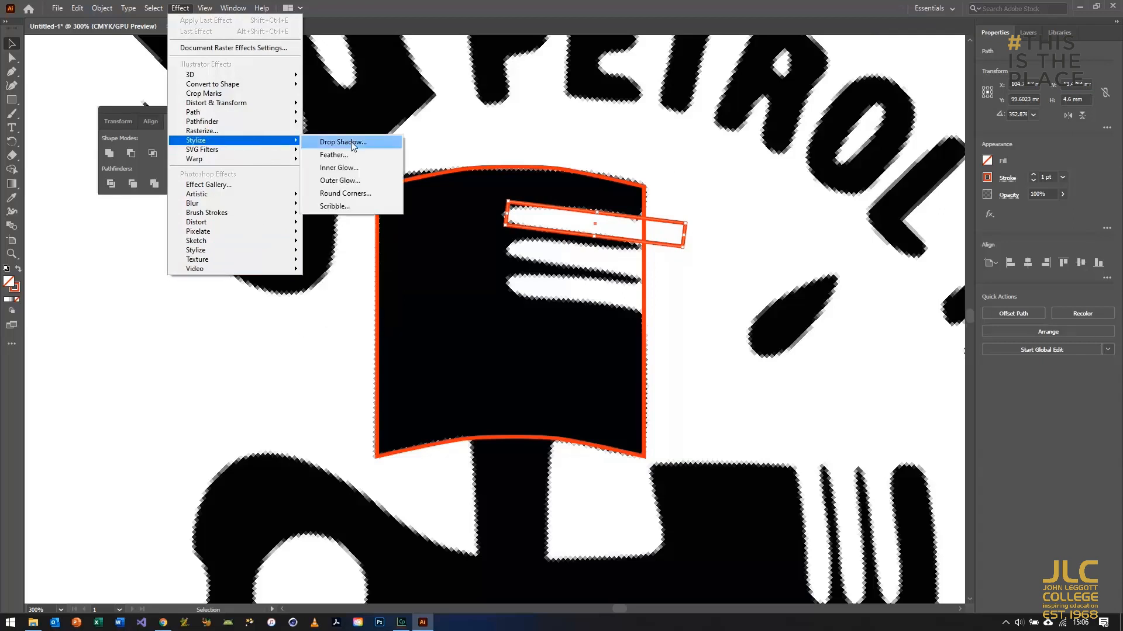
left_click(350, 187)
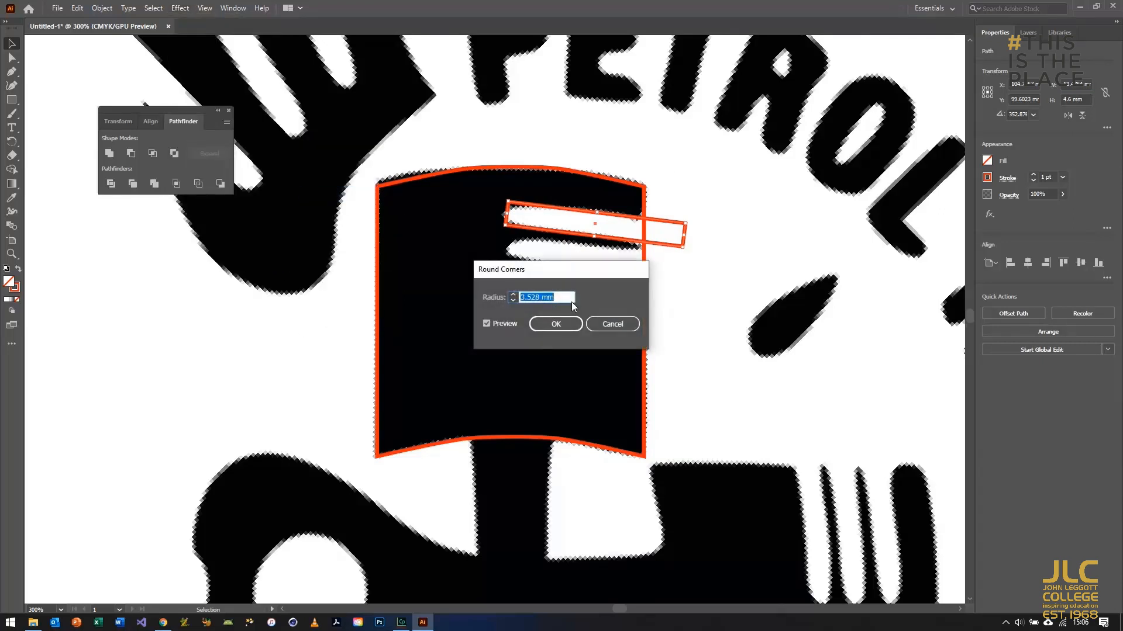
type("2.3")
key("Return")
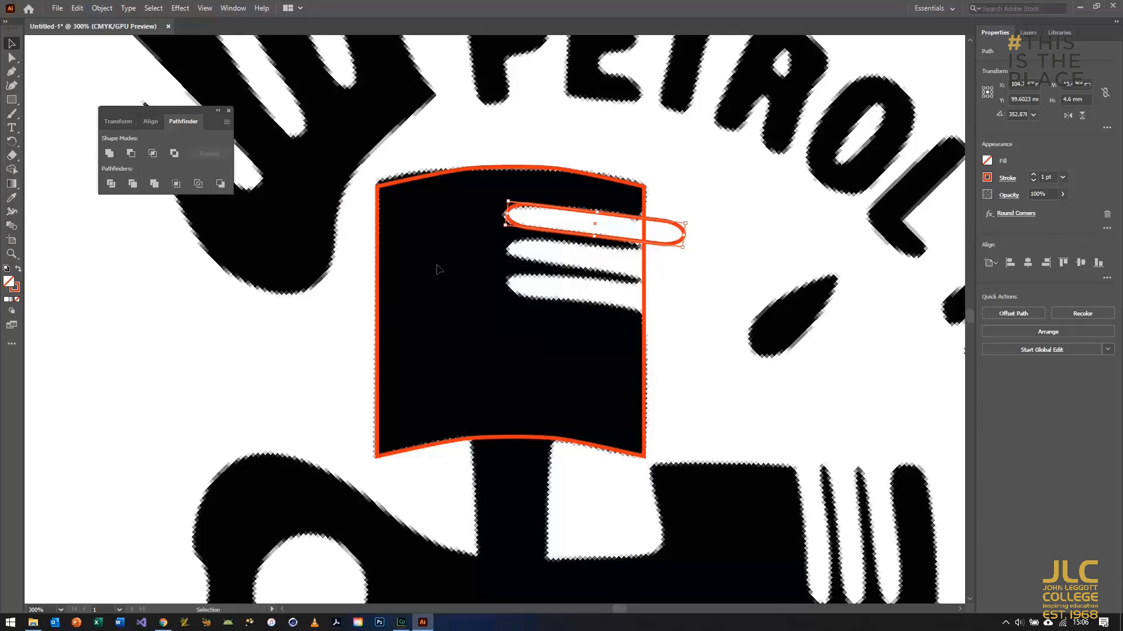
- Duplicate the rounded slot shape twice and place the copies over the piston's second and third white slots
key("ctrl+c")
key("ctrl+v")
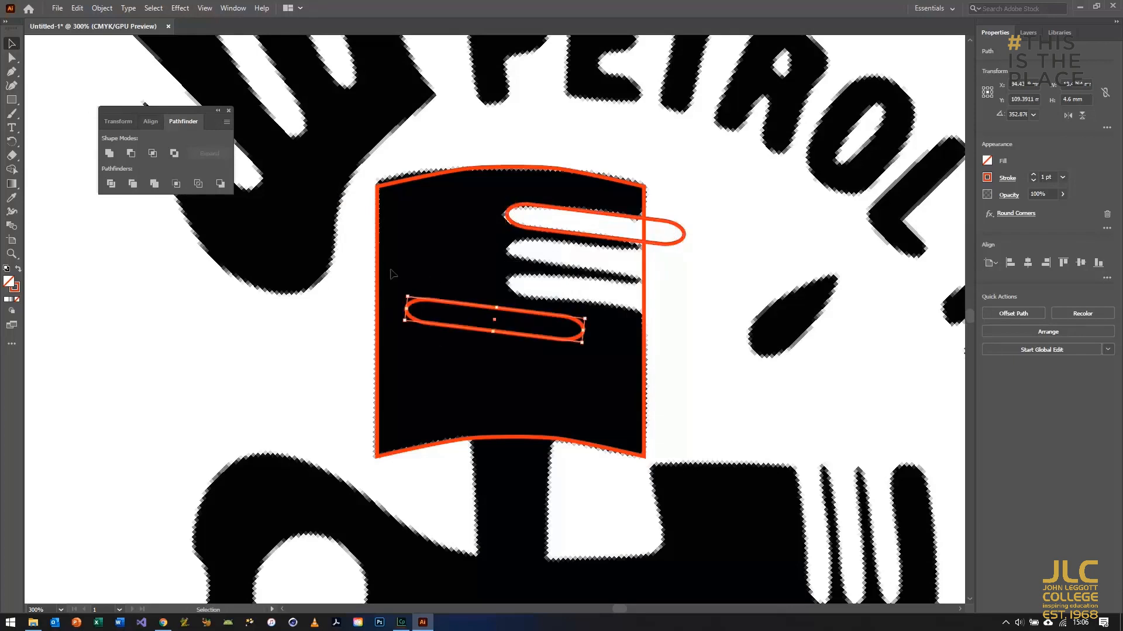
left_click_drag(529, 318, 633, 255)
key("ctrl+v")
left_click_drag(558, 318, 659, 288)
- Try to subtract the three slot shapes from the piston outline with Minus Front, and undo it
left_click_drag(331, 153, 691, 469)
left_click(130, 154)
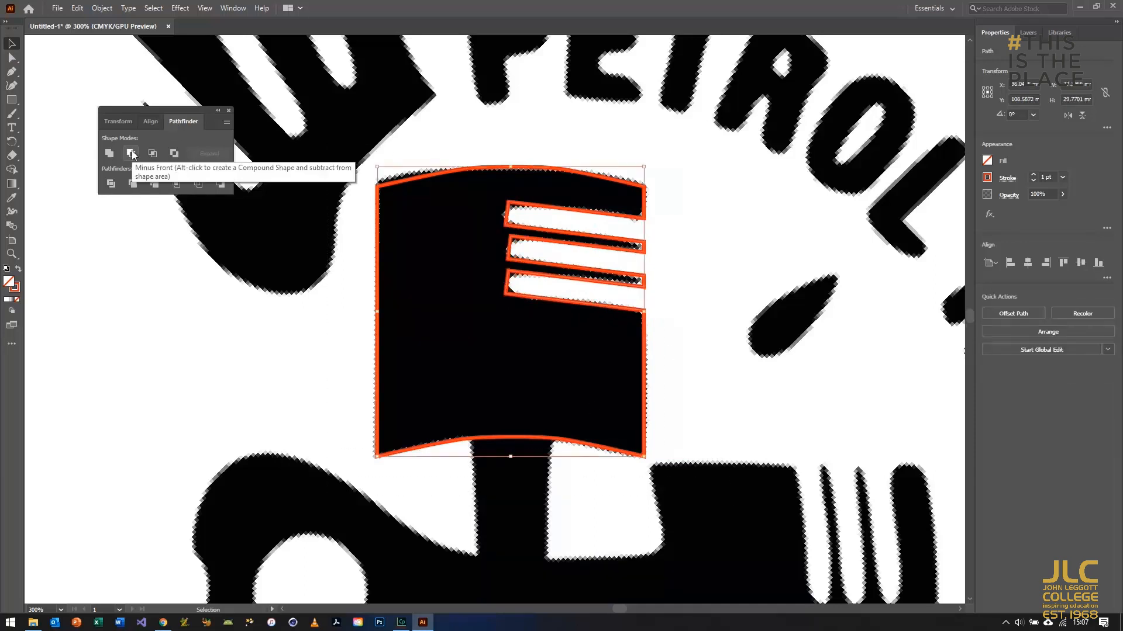
key("ctrl+z")
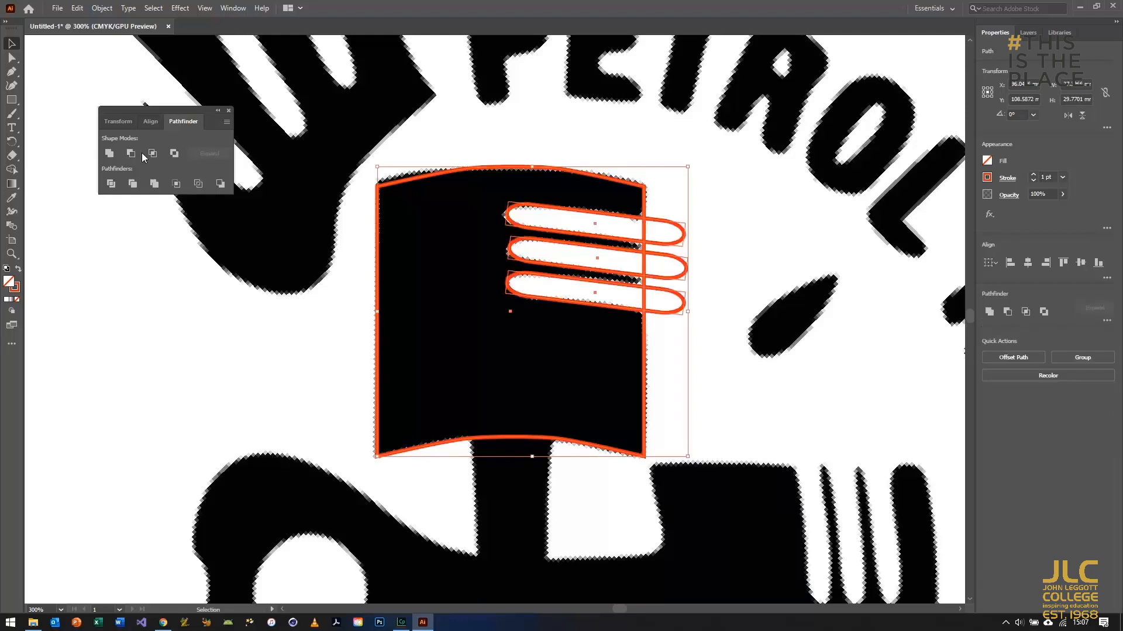
left_click(762, 277)
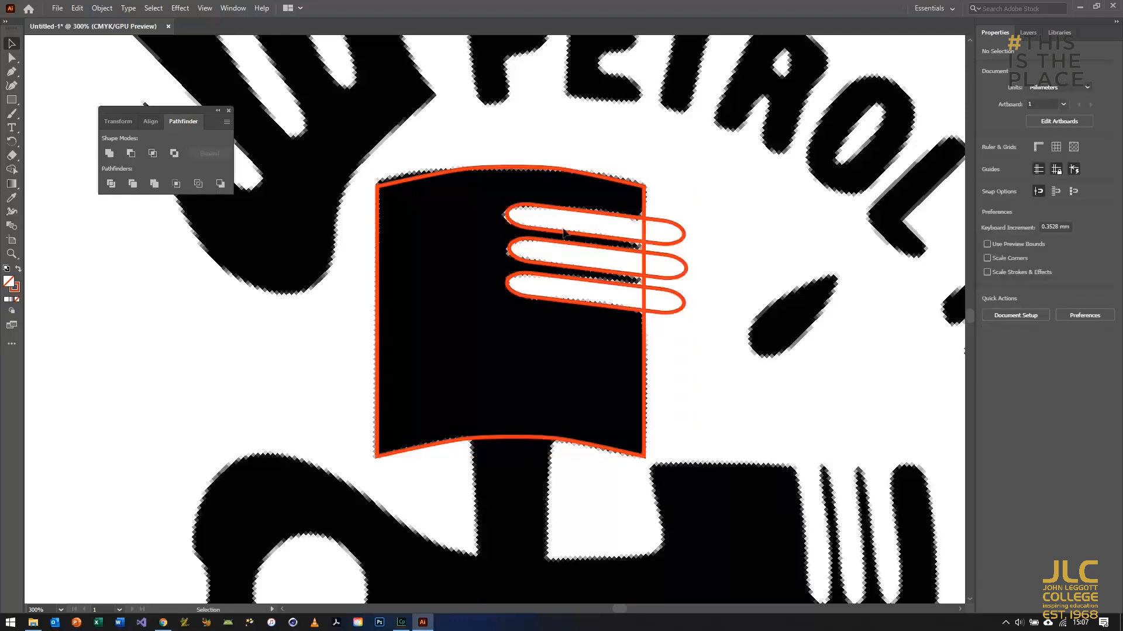
- Expand the appearance of the three slot shapes so their rounded corners become real paths
left_click(560, 232)
left_click(557, 244, "shift")
left_click(562, 285, "shift")
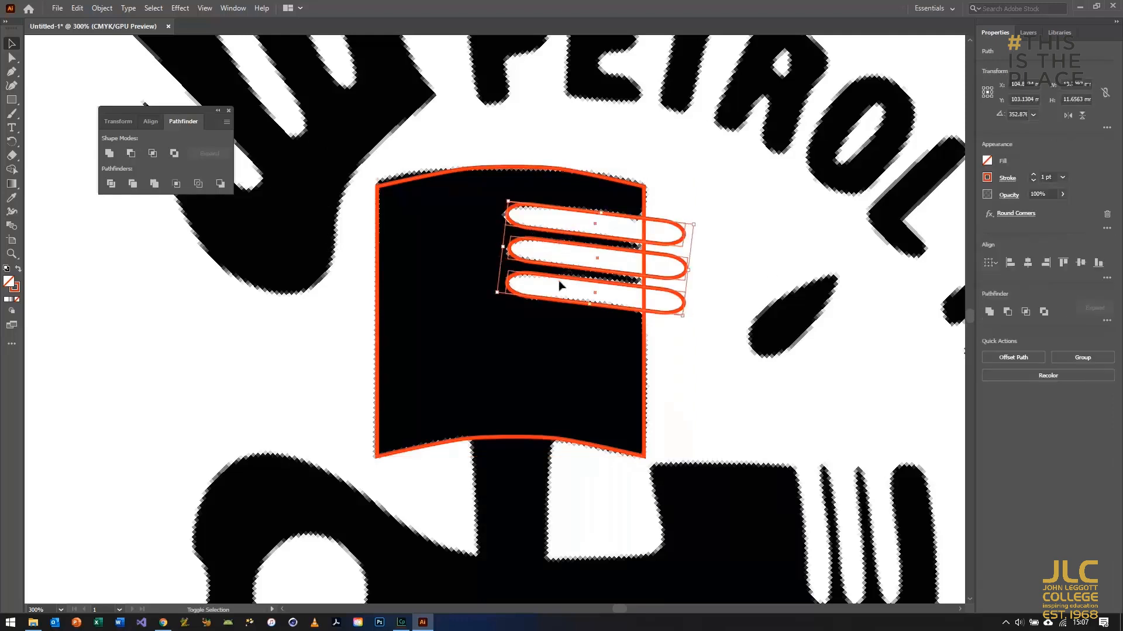
left_click(102, 8)
left_click(161, 158)
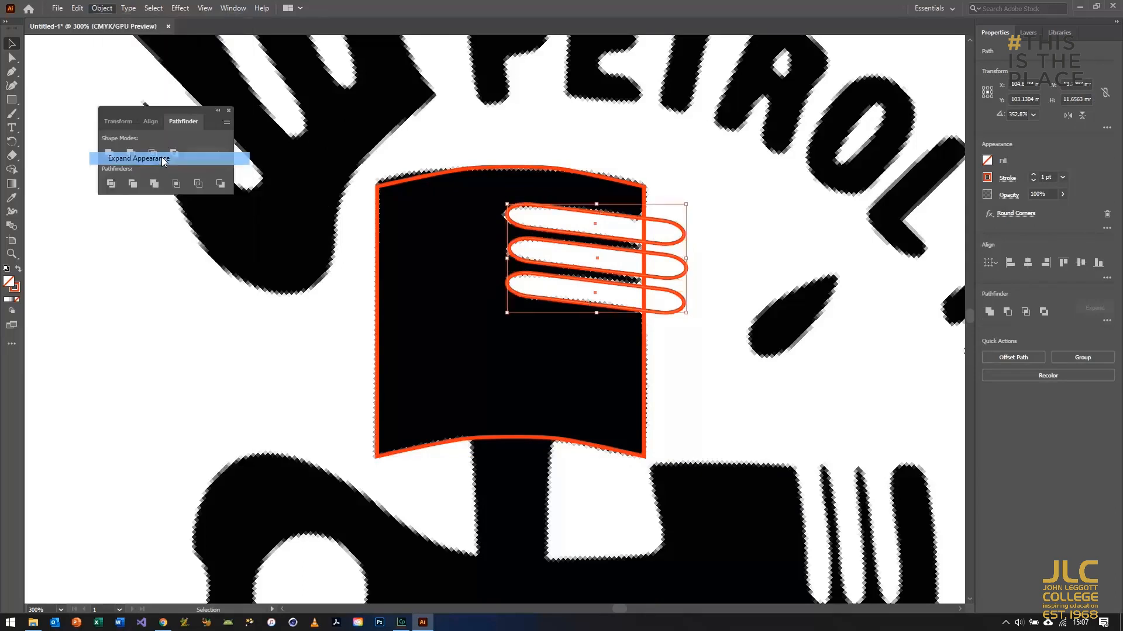
- Subtract the three expanded slot shapes from the piston outline with Minus Front and deselect the result
left_click_drag(333, 136, 672, 486)
left_click(131, 153)
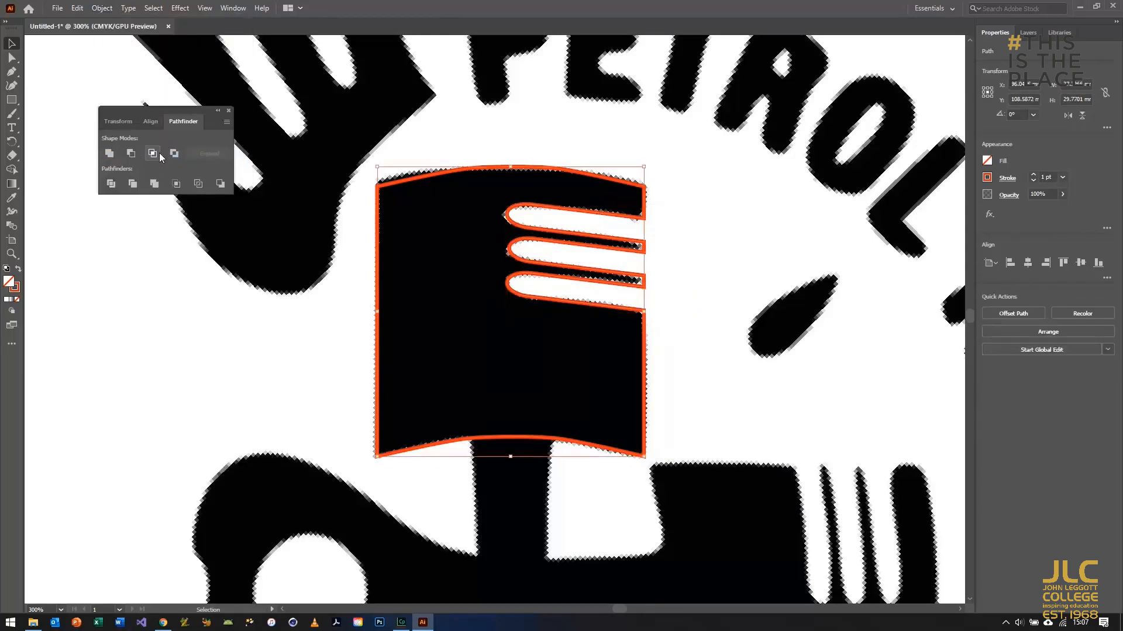
left_click(696, 212)
scroll(687, 266, "down", 4)
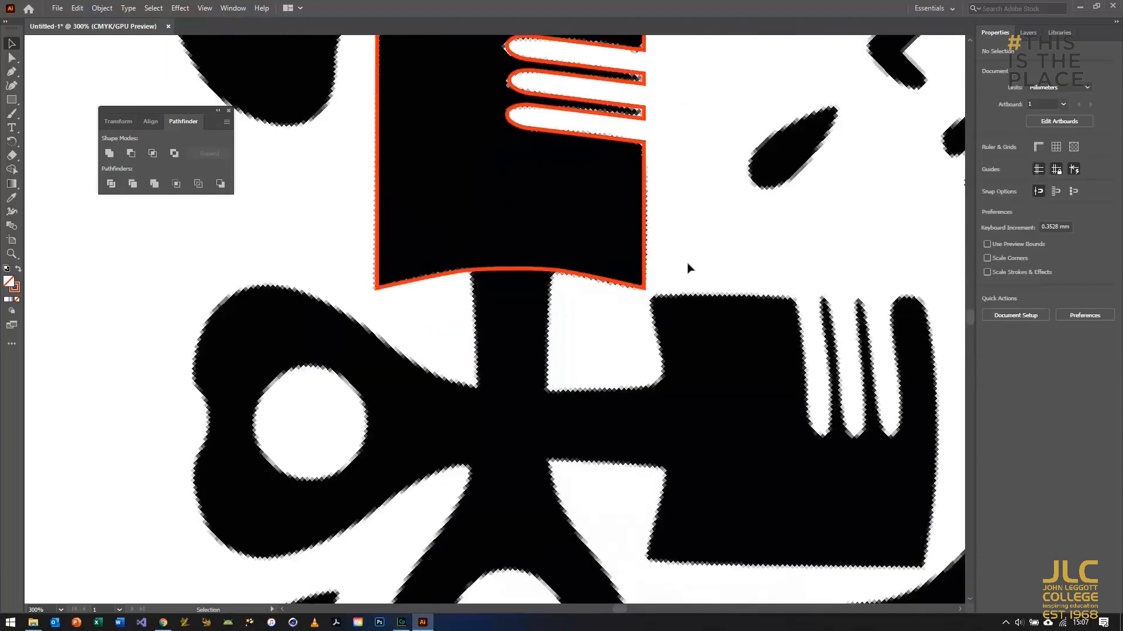
scroll(687, 267, "down", 3)
scroll(687, 268, "up", 4)
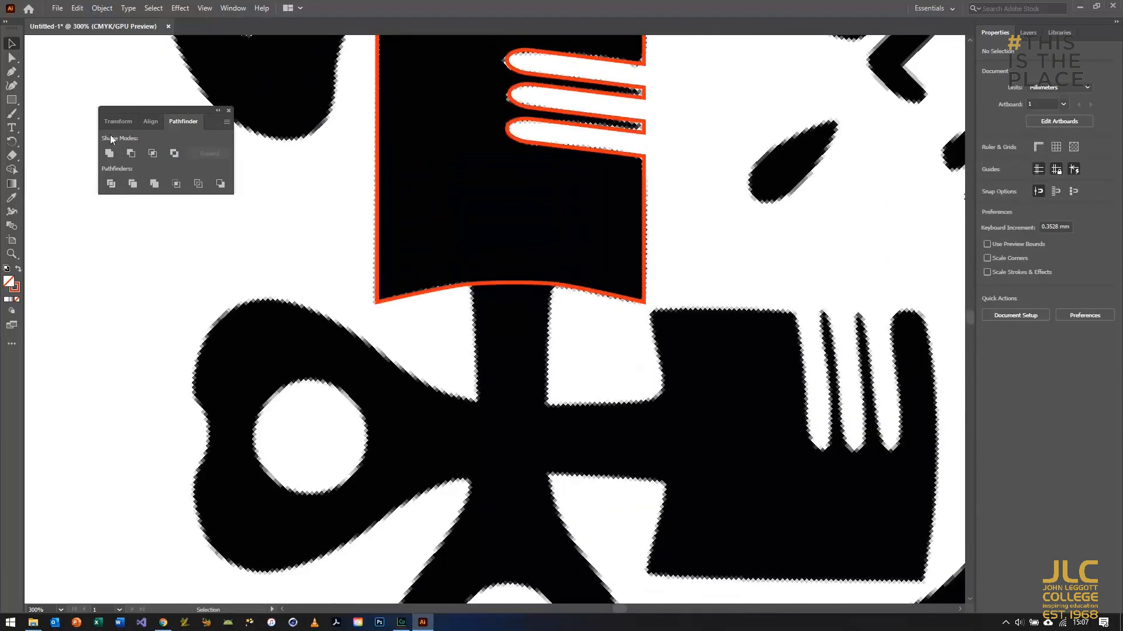
left_click(11, 71)
left_click(472, 285)
left_click(554, 285)
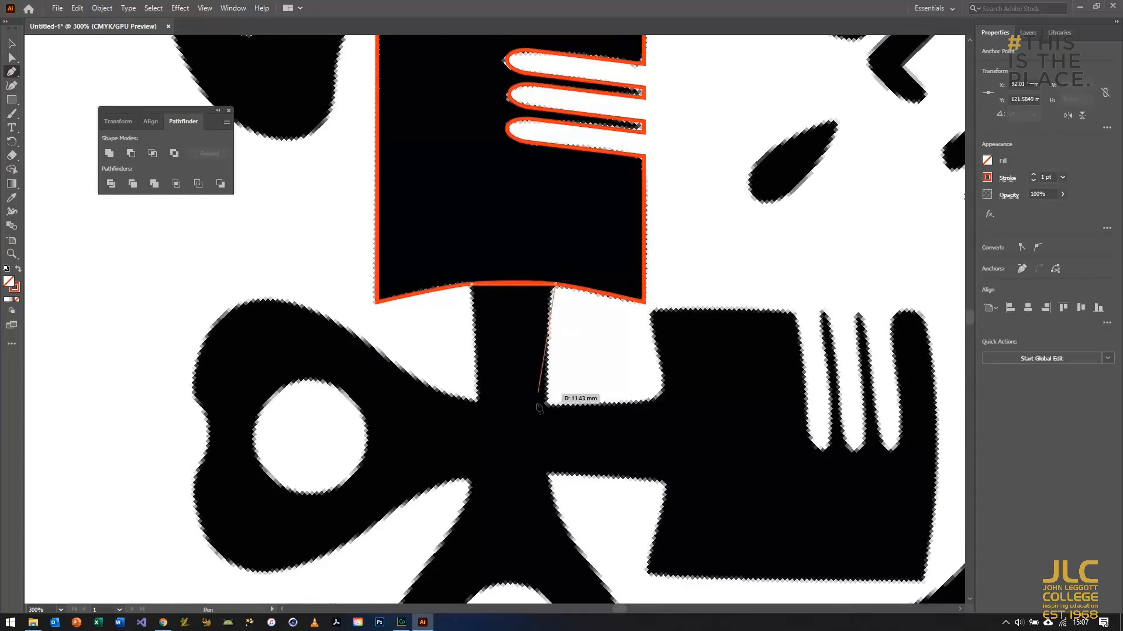
key("Escape")
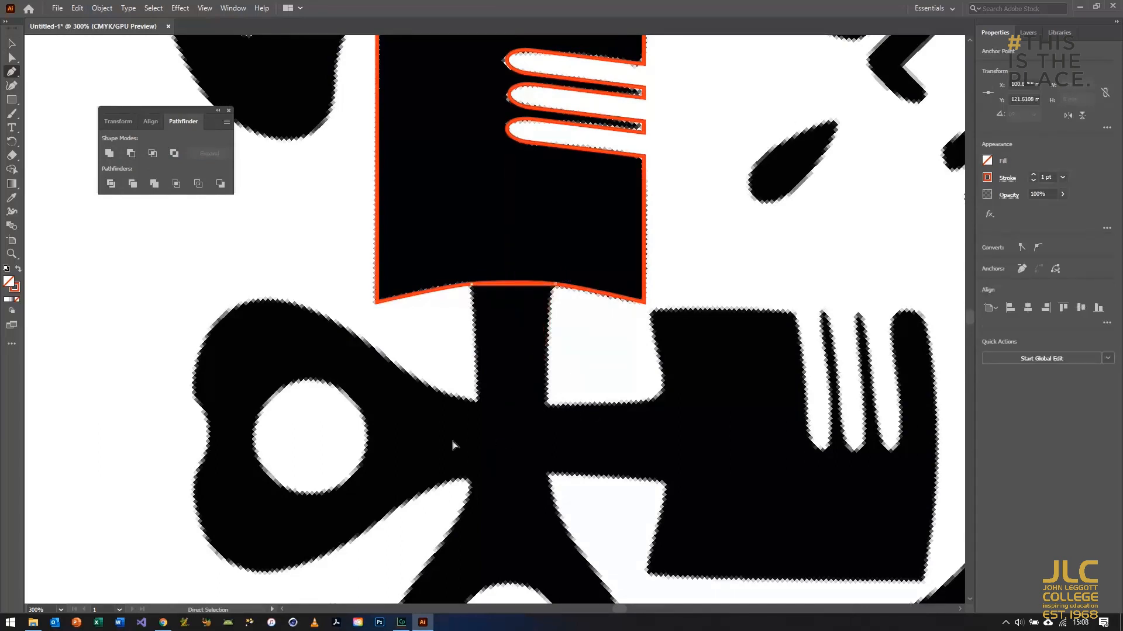
left_click(12, 57)
left_click(423, 299)
key("p")
left_click(469, 284)
key("ctrl+z")
- Draw a closed tapered rod below the piston with the Pen tool, about 12 mm long, 8.4 mm wide at the piston and 7.3 mm at its lower end
left_click(475, 401)
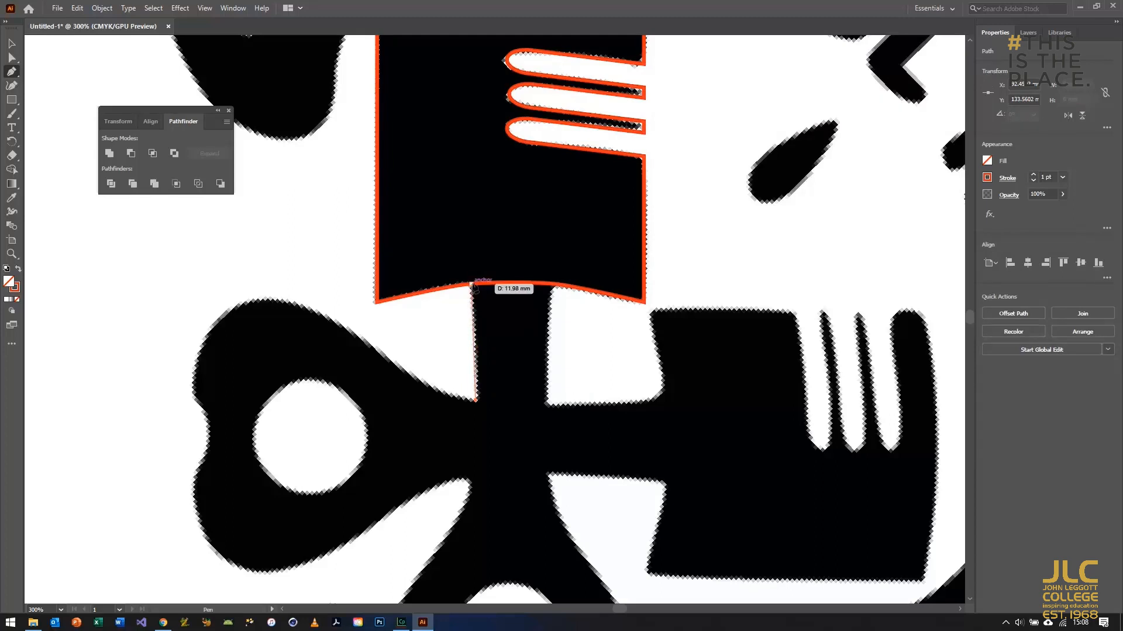
left_click(471, 285)
left_click(556, 286)
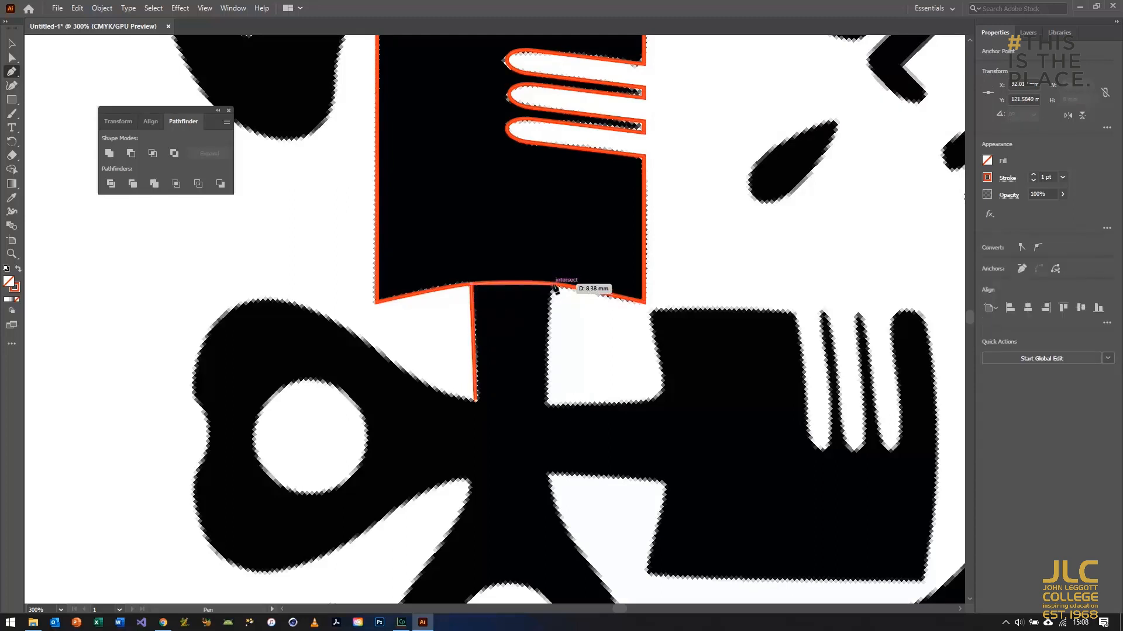
left_click(547, 401)
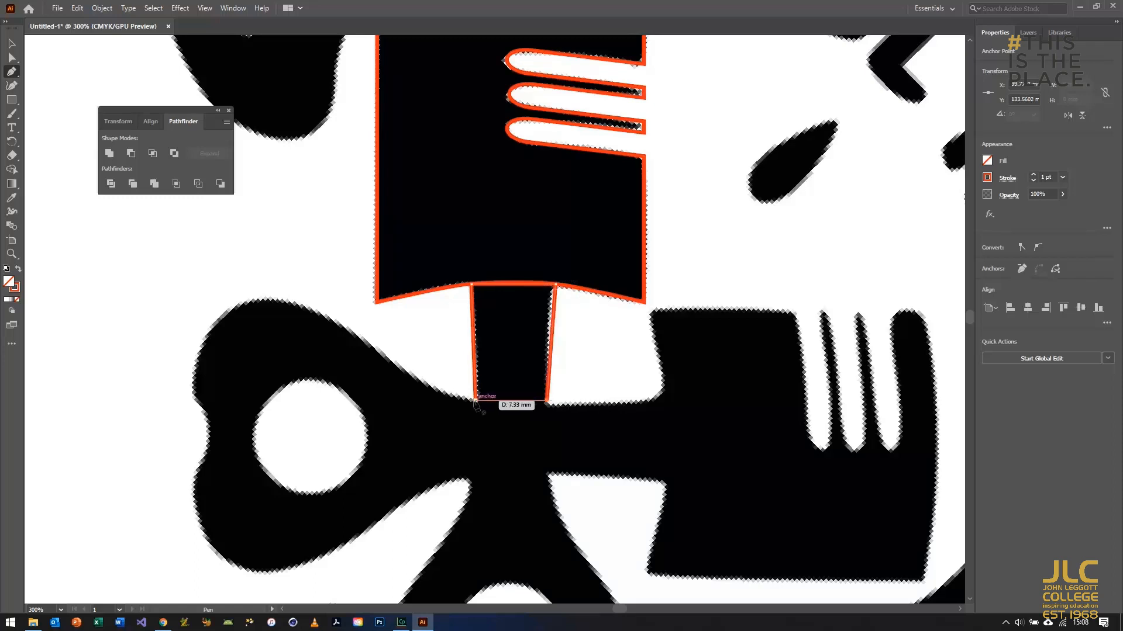
left_click(474, 401)
- Unite the piston outline with the rod and delete the leftover line where they meet
left_click(11, 57)
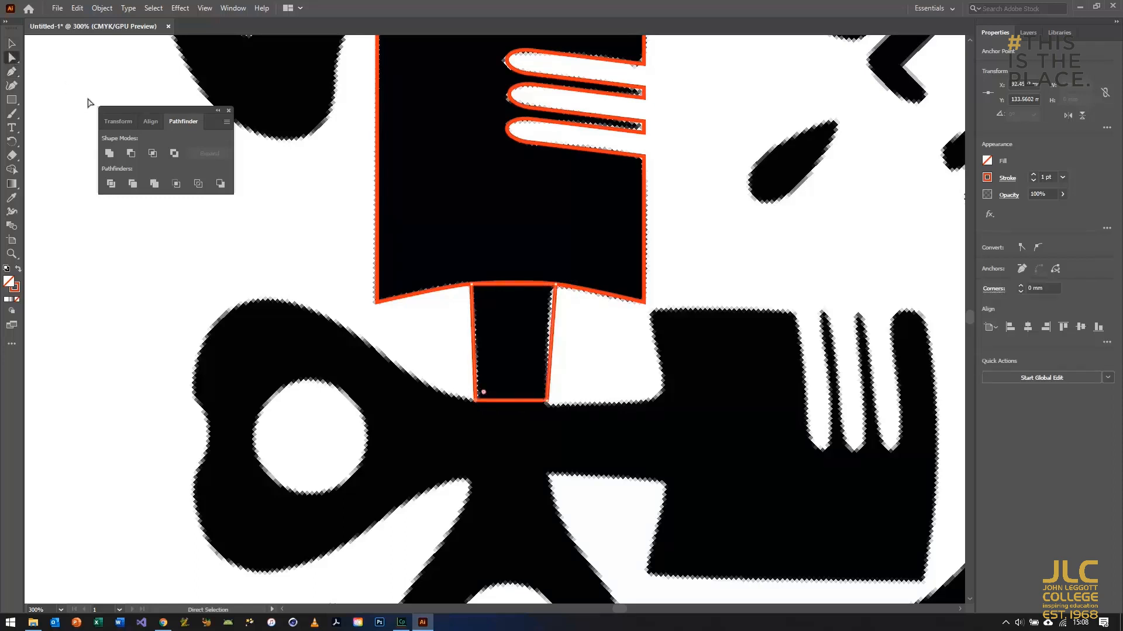
key("ctrl+minus")
mouse_move(398, 55)
left_mouse_down()
mouse_move(682, 369)
mouse_move(671, 371)
left_mouse_up()
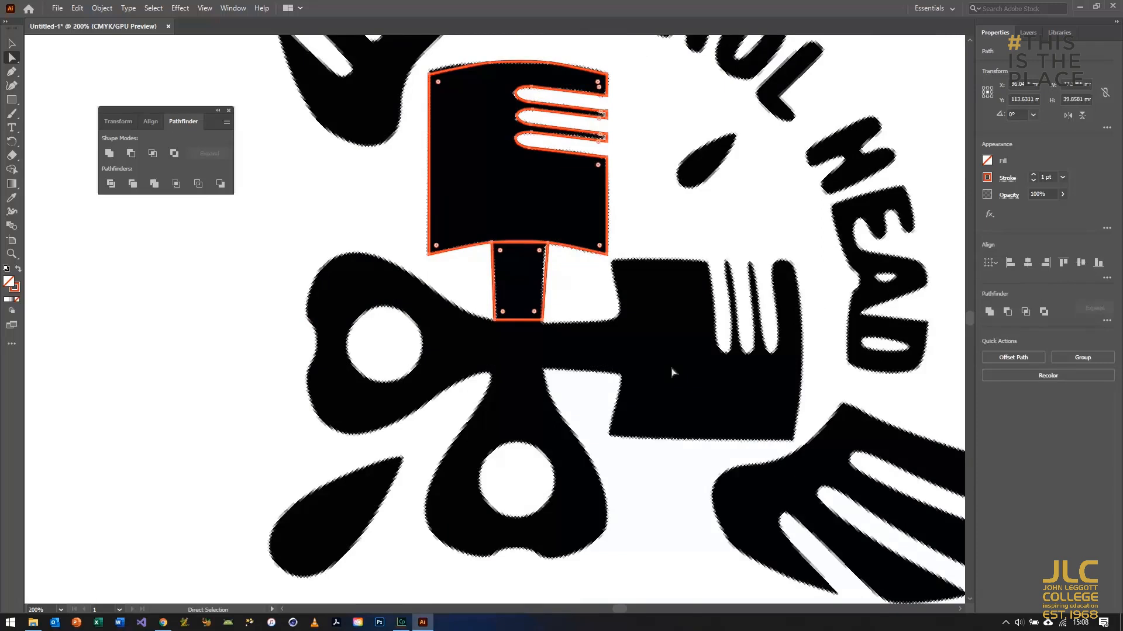
left_click(109, 153)
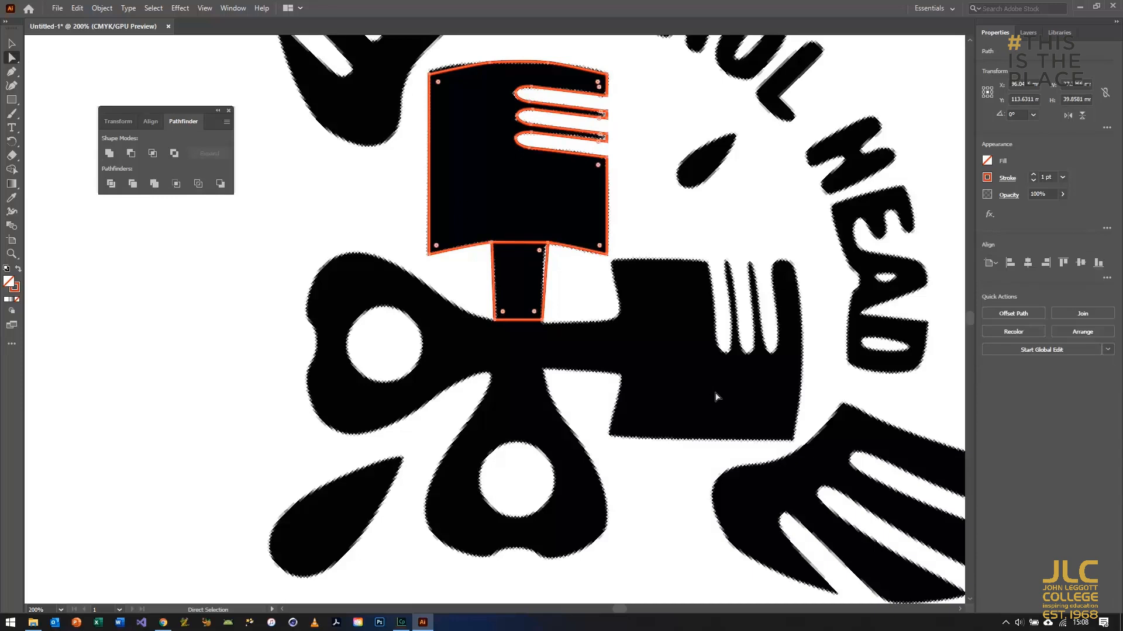
left_click(510, 242)
key("Delete")
key("ctrl+plus")
key("ctrl+plus")
scroll(570, 354, "down", 6)
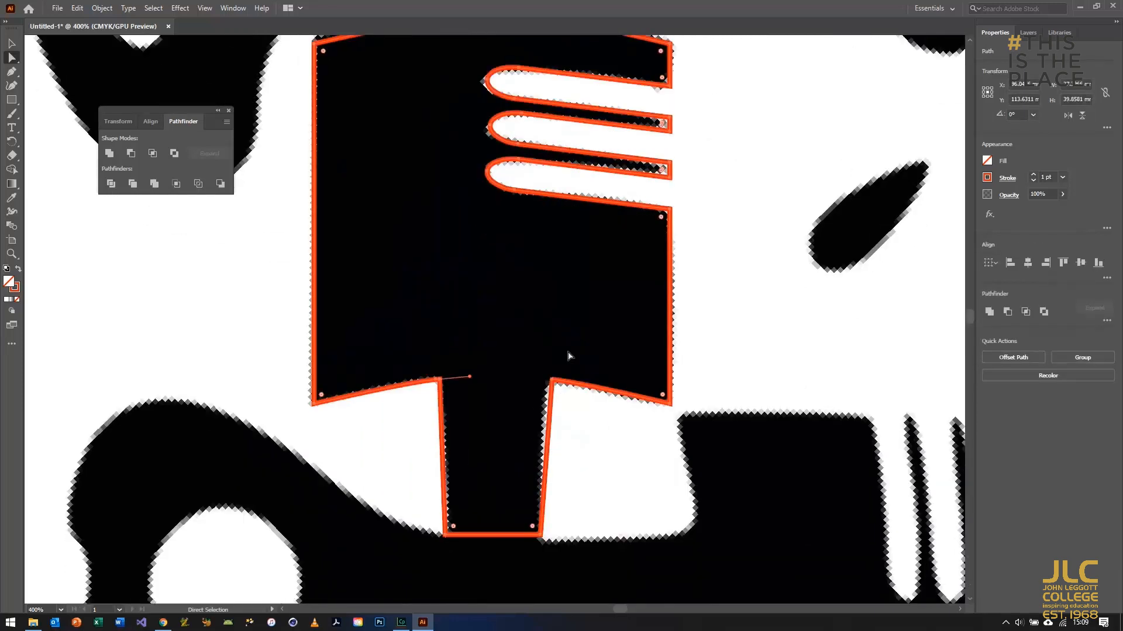
- Move the rod's two lower anchor points straight down until the whole shape is about 44.8 mm high
scroll(581, 391, "down", 3)
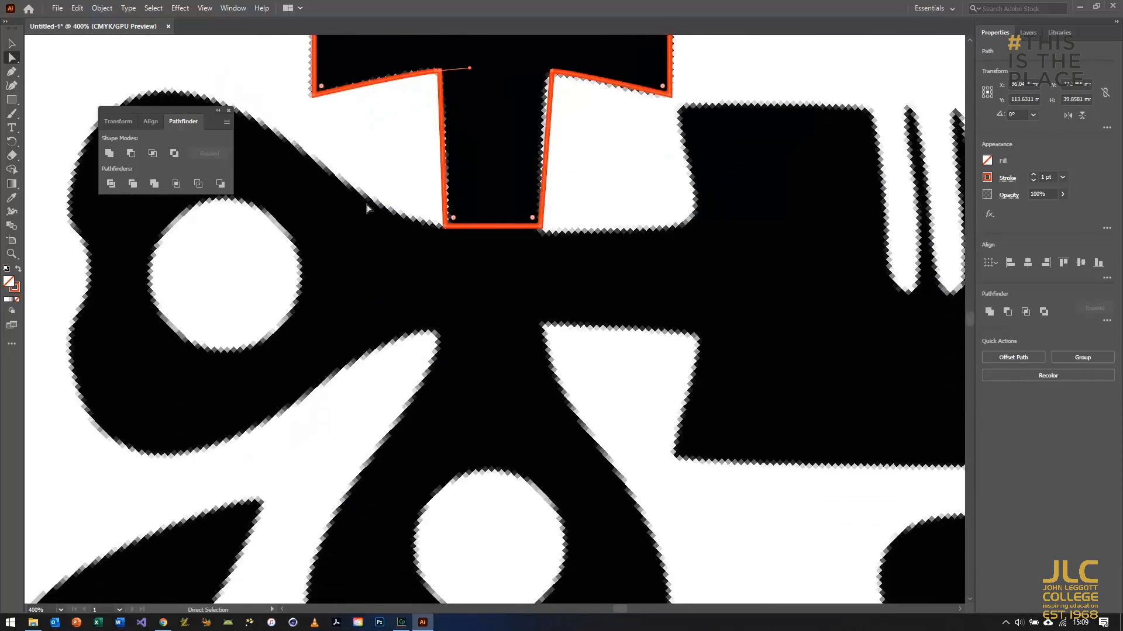
left_click_drag(415, 214, 461, 234)
key("Down")
key("Down")
key("Down")
key("Down")
key("Down")
key("Down")
key("Down")
key("Down")
key("Down")
key("Down")
key("Down")
key("Down")
key("Down")
key("Down")
key("Down")
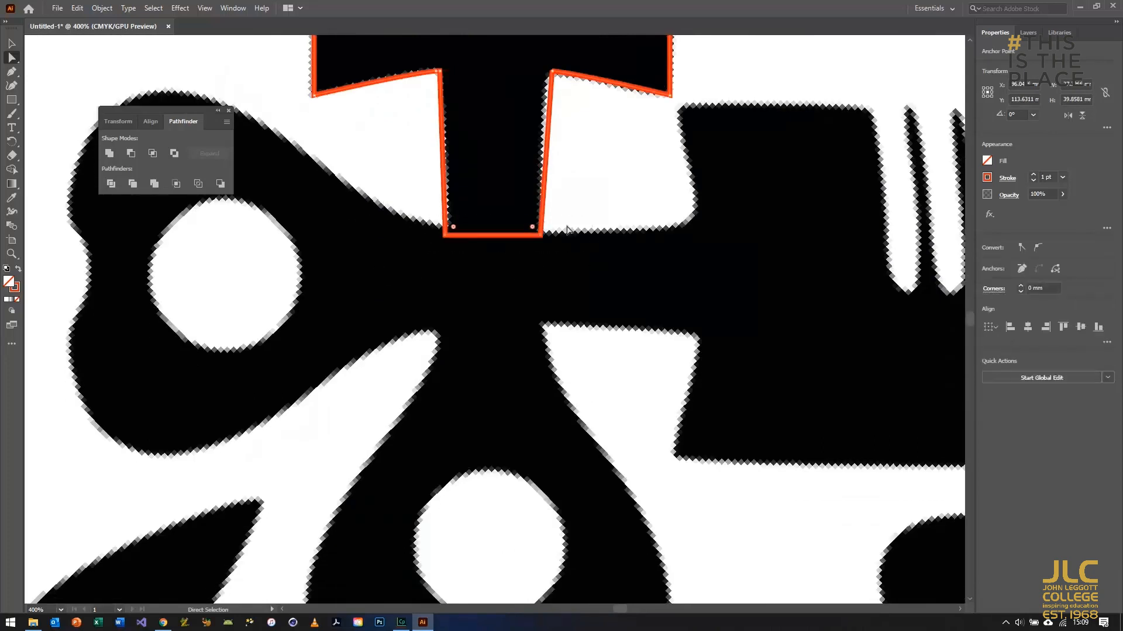
key("Up")
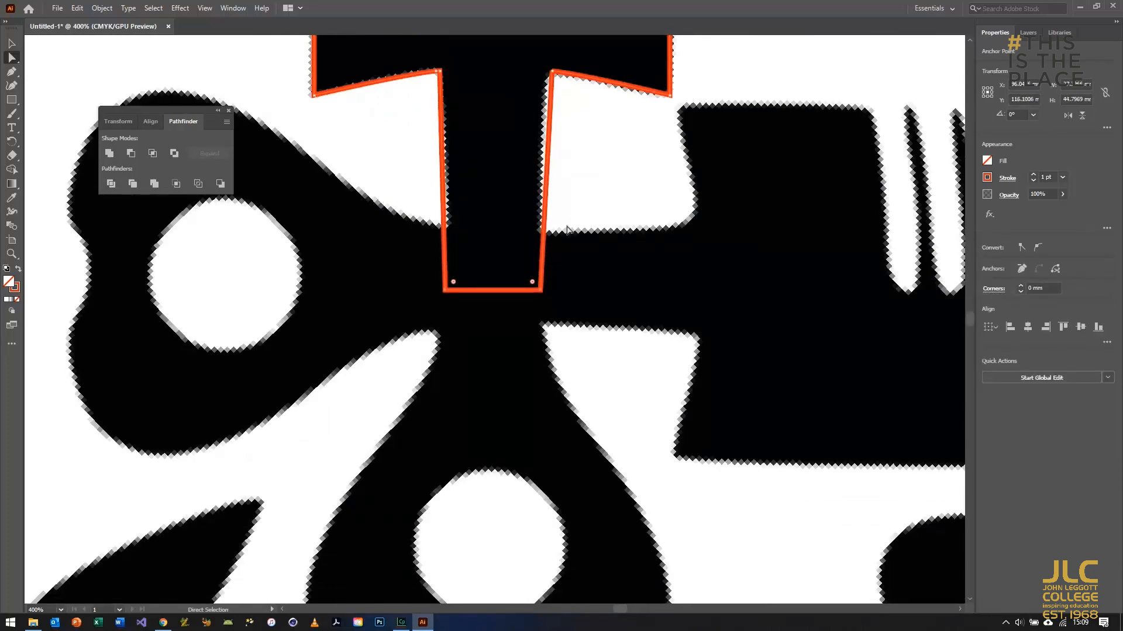
- Set the width of the combined piston and rod shape to 26 mm
left_click(1082, 85)
key("Return")
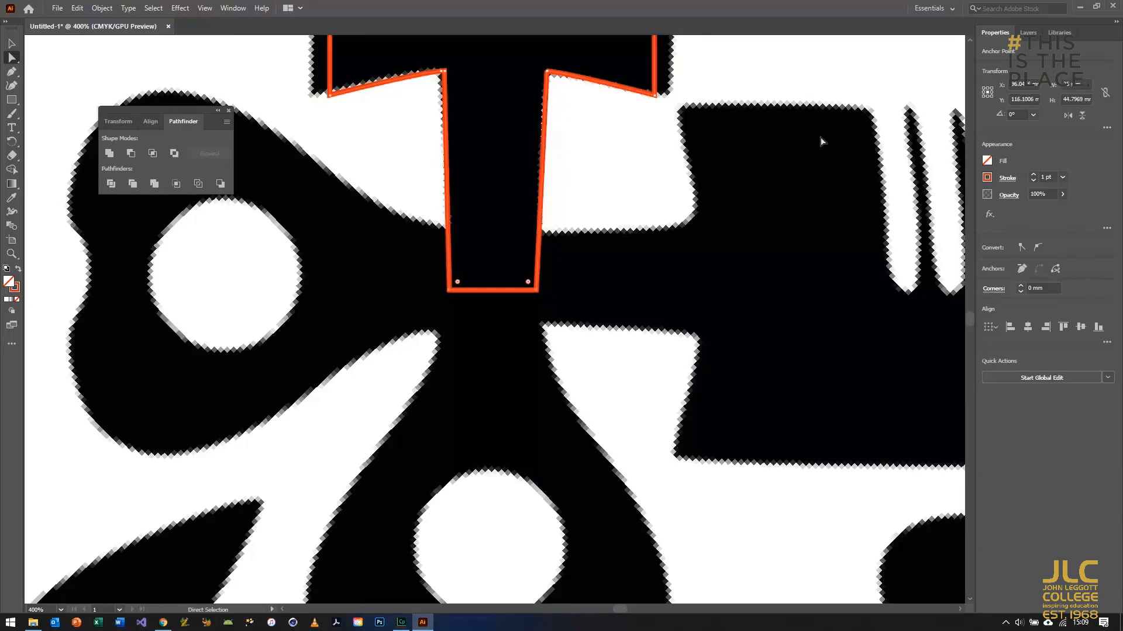
left_click_drag(1083, 84, 999, 67)
type("26")
key("Return")
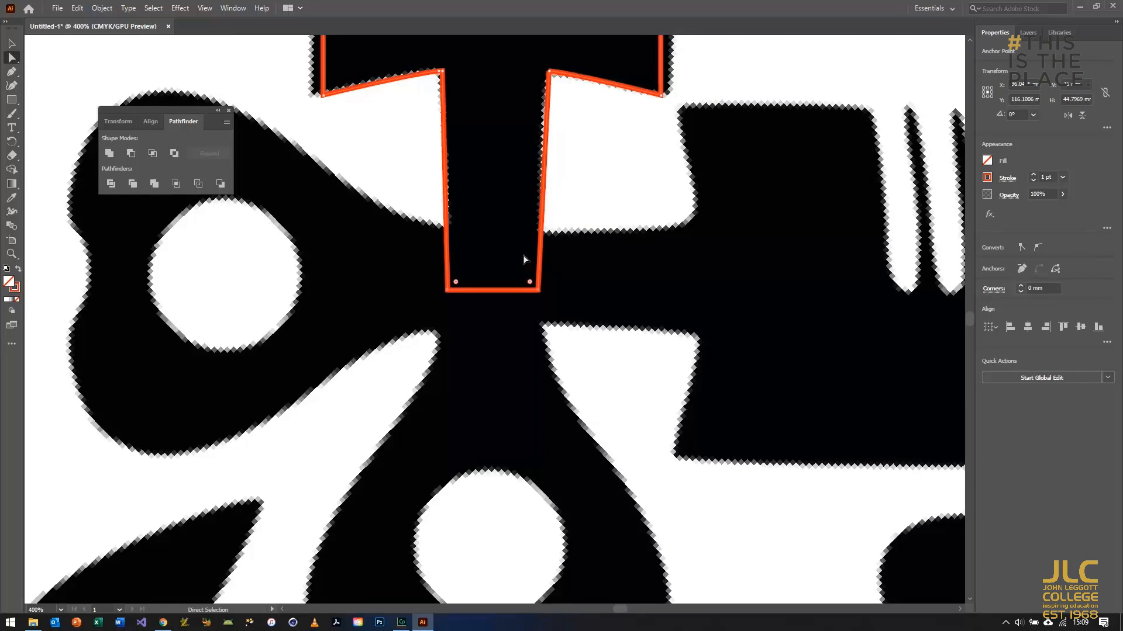
- Convert the rod's two lower corners to smooth points and adjust their handles to give nearly straight sides and a rounded end
left_click(1038, 247)
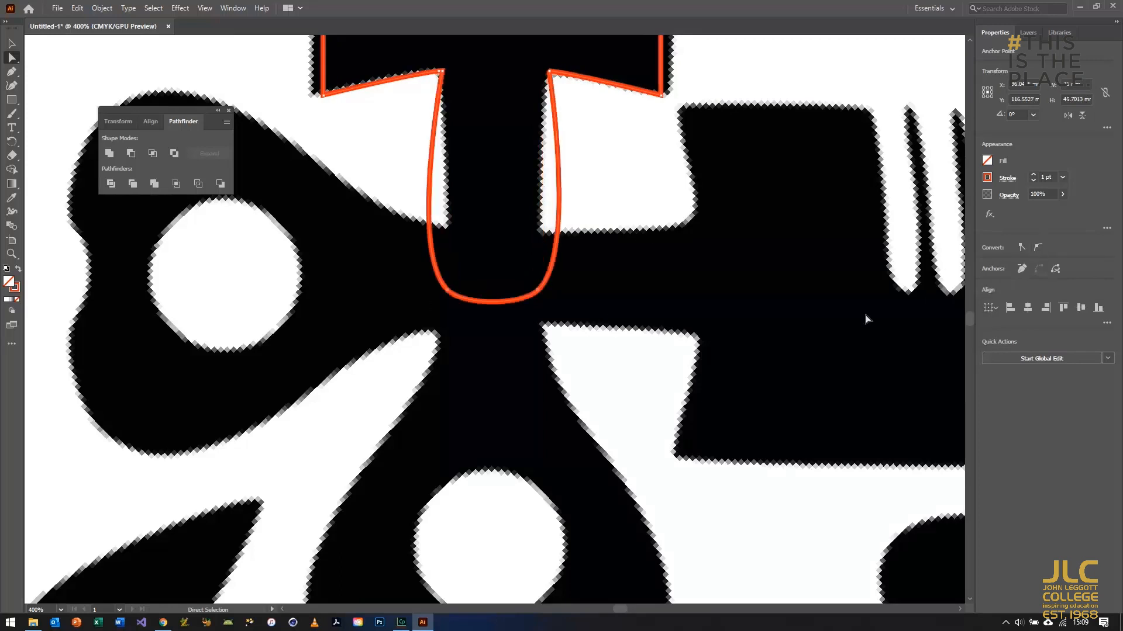
left_click(476, 297)
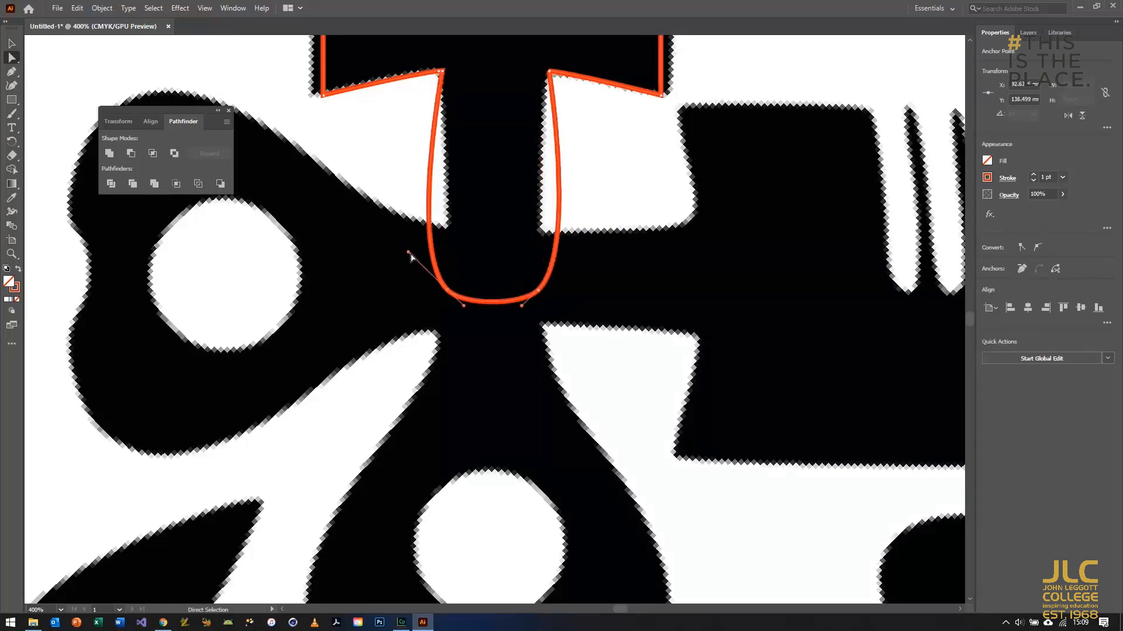
left_click_drag(409, 253, 452, 245)
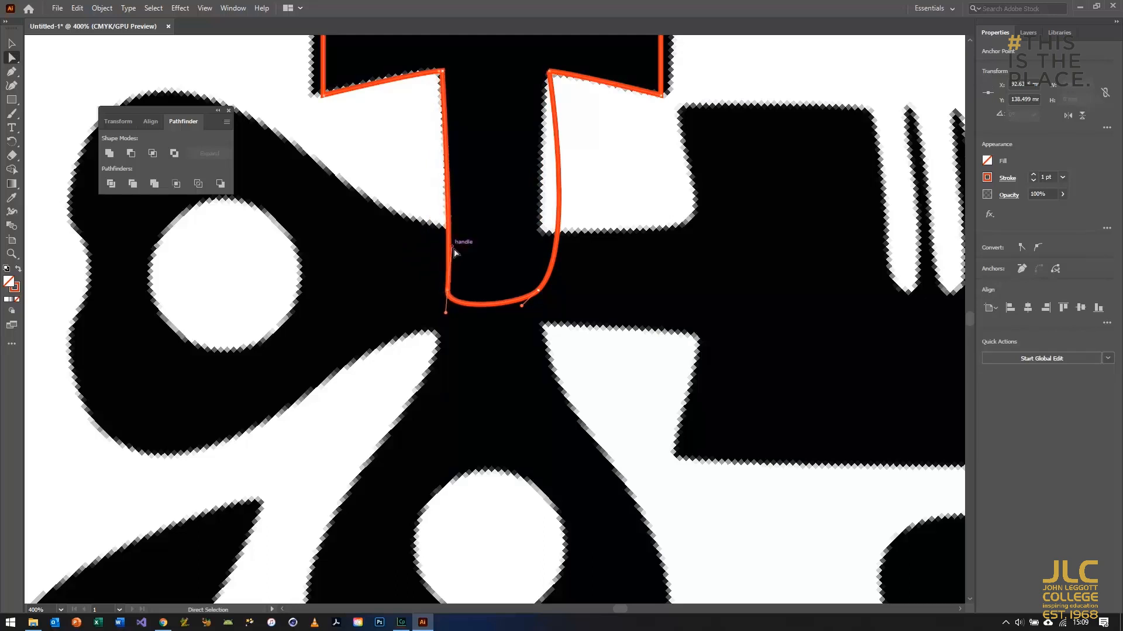
left_click_drag(555, 254, 538, 170)
left_click(447, 290)
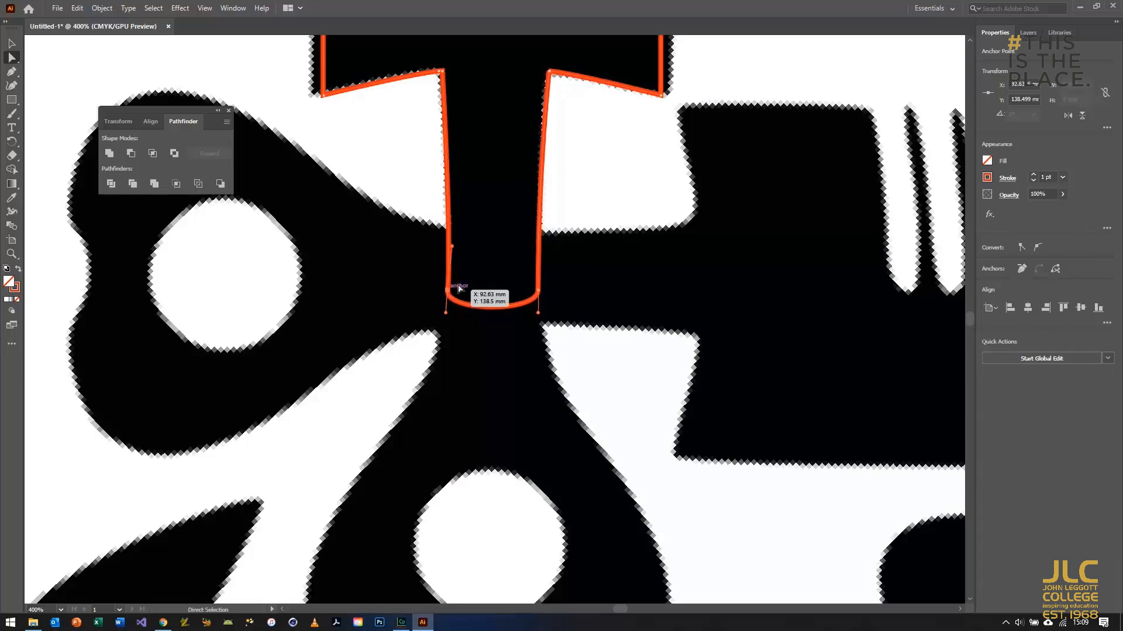
key("v")
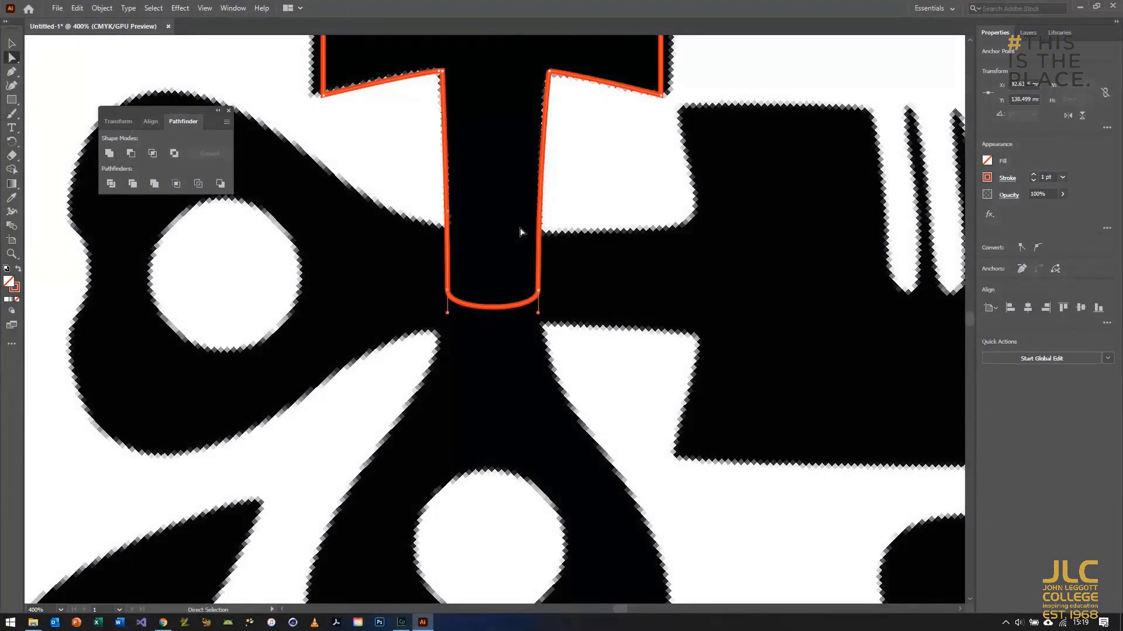
scroll(445, 327, "down", 5)
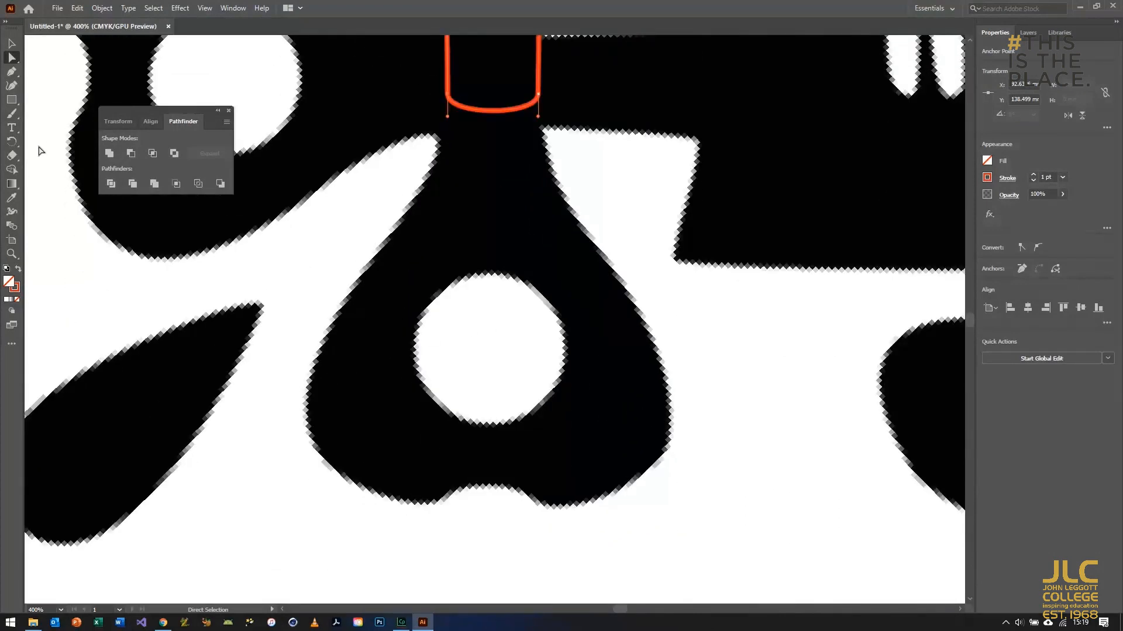
left_click(11, 71)
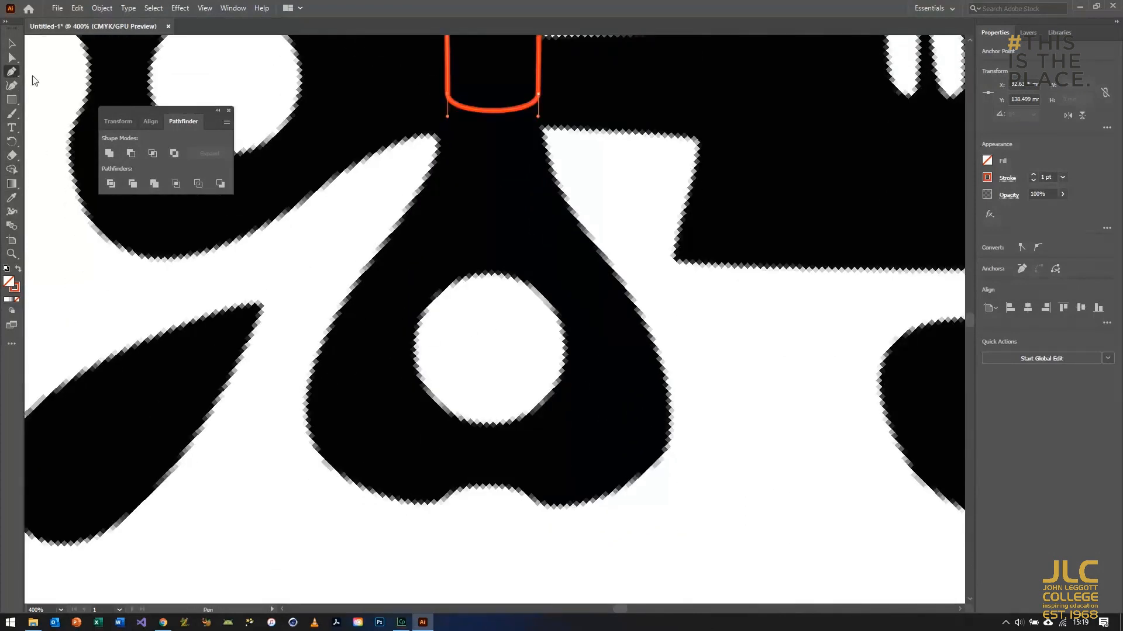
left_click(447, 96)
key("ctrl+z")
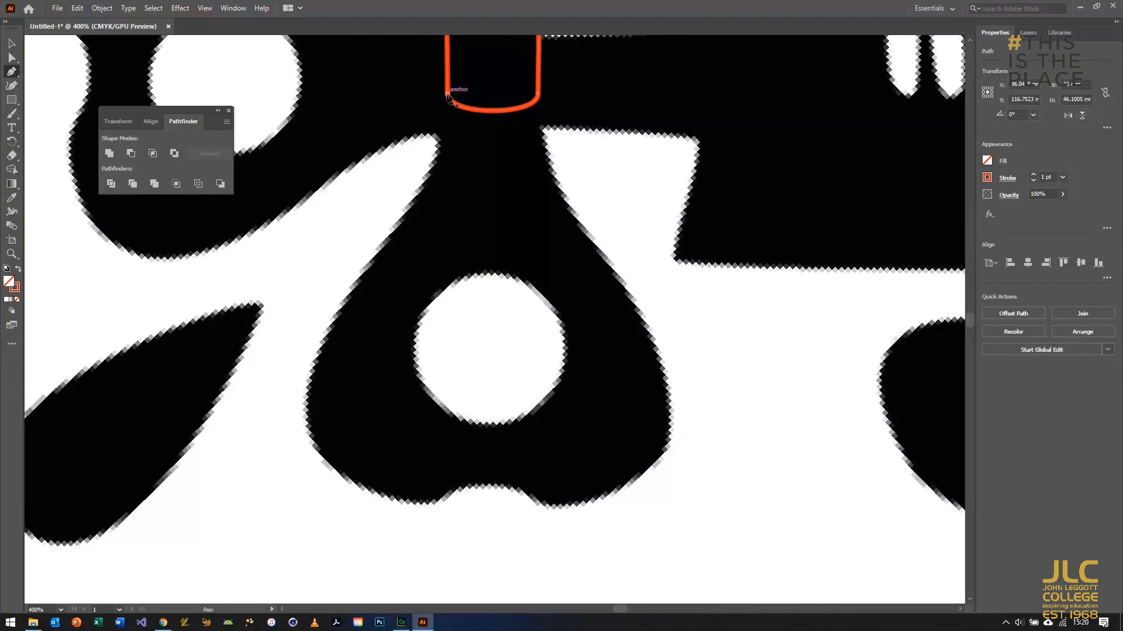
- Trace the connecting rod's big end with the Pen tool, from the rod's lower-left corner around the bottom notch to its lower-right corner
left_click(447, 94)
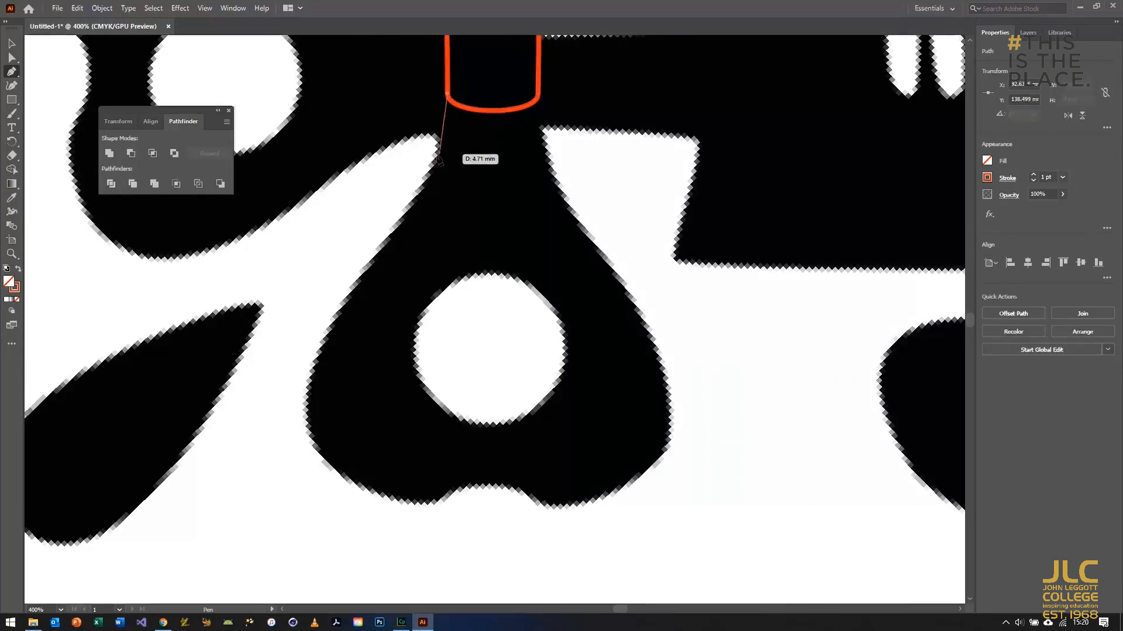
left_click_drag(437, 159, 439, 164)
left_click(356, 282)
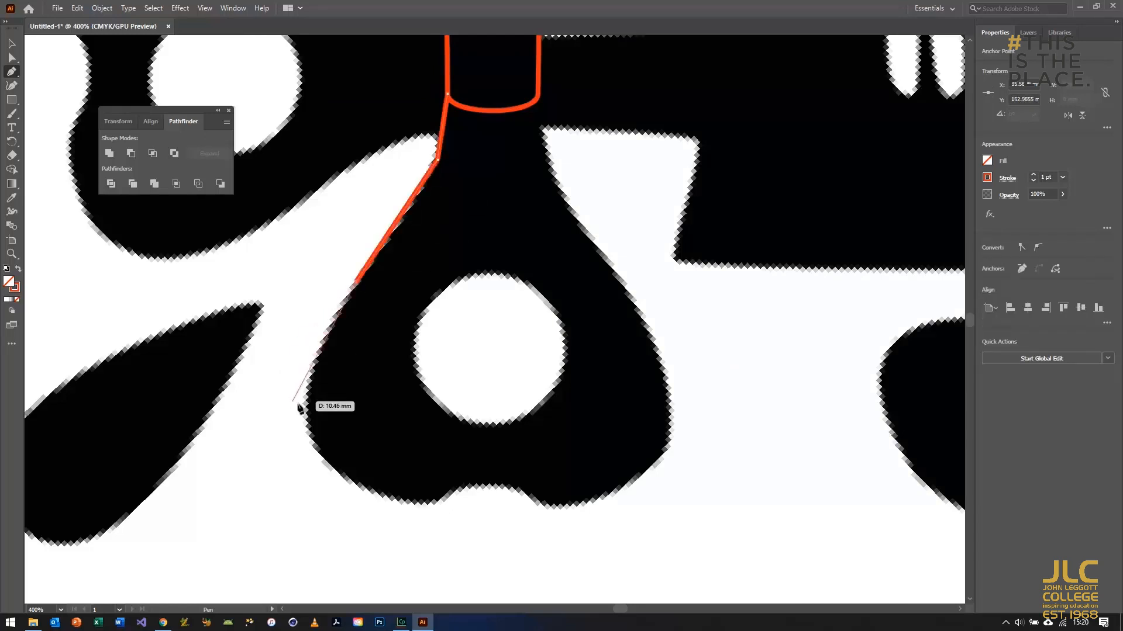
left_click(304, 404)
left_click(364, 490)
left_click(439, 498)
left_click(489, 483)
left_click(534, 499)
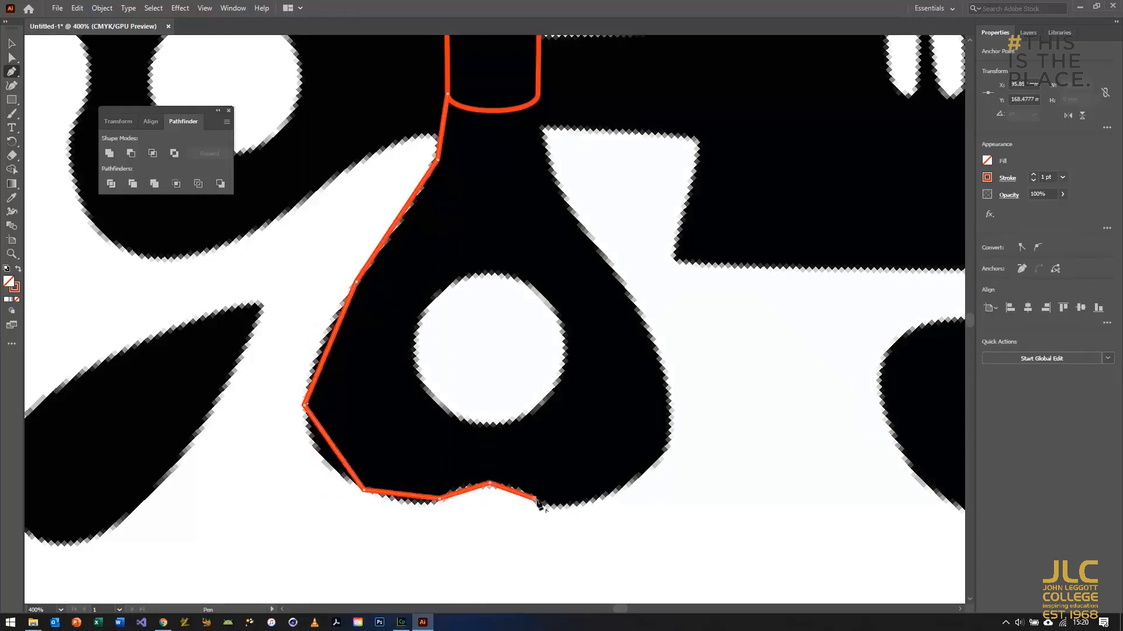
left_click(615, 492)
left_click(664, 384)
left_click(603, 261)
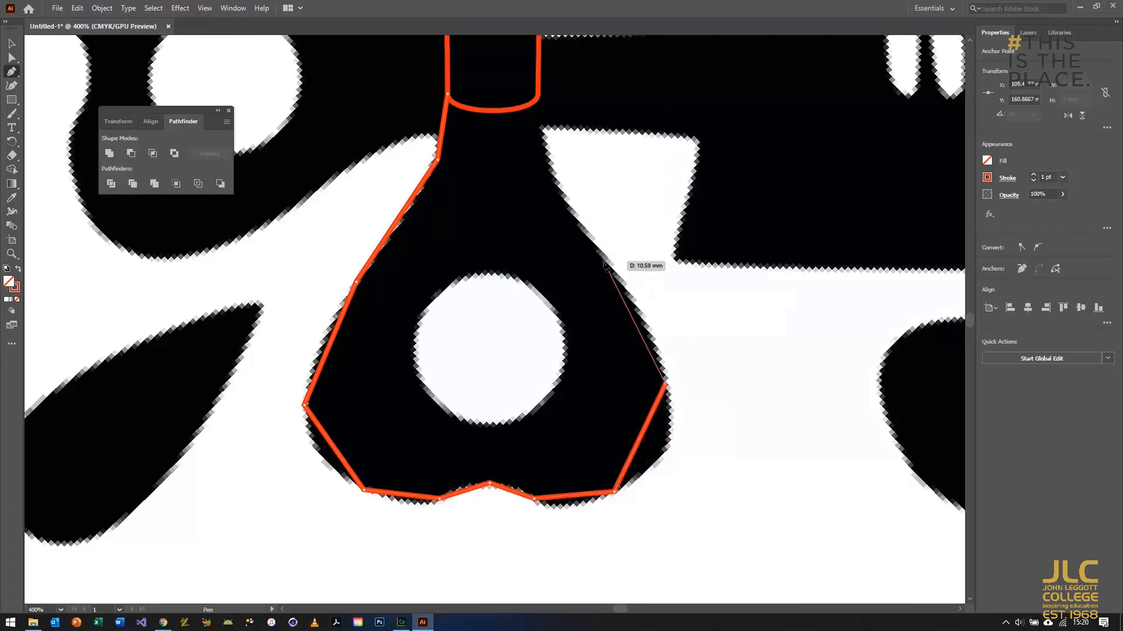
left_click(545, 159)
left_click(538, 96)
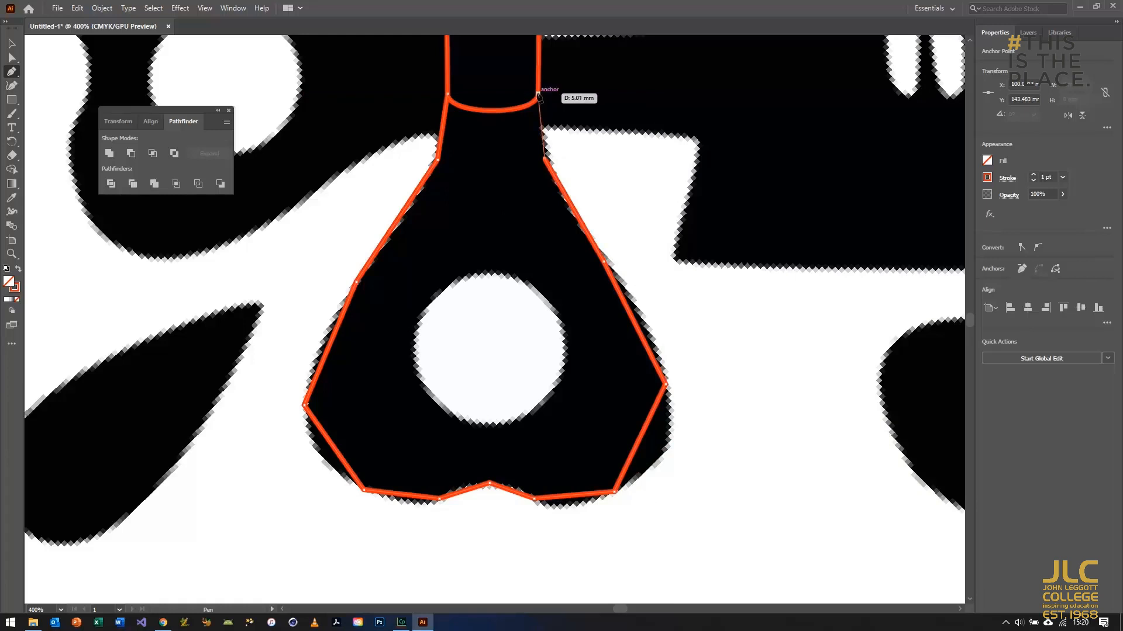
key("Escape")
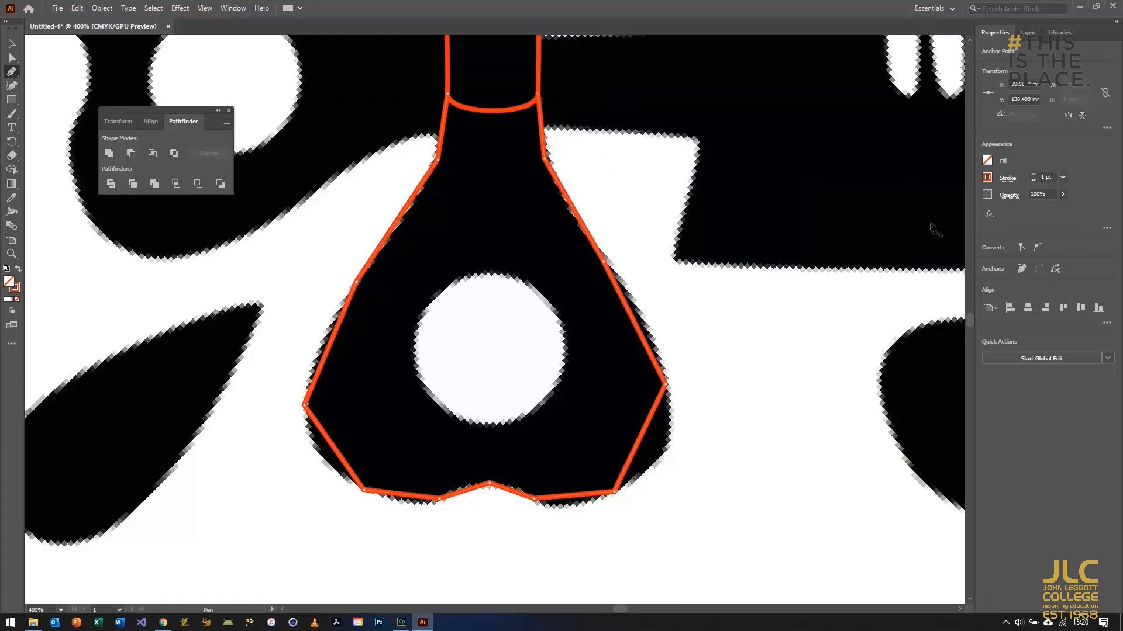
- Try setting the height of the big-end anchor selection to 0, and undo the change
key("a")
left_click_drag(414, 155, 581, 205)
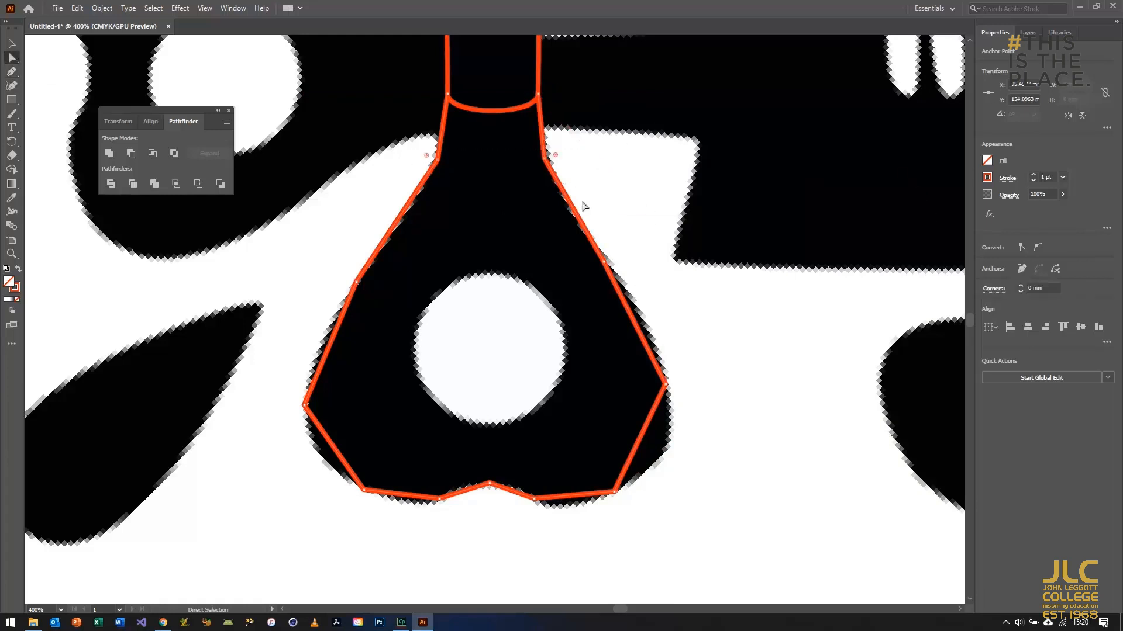
left_click(1076, 99)
type("0")
key("Return")
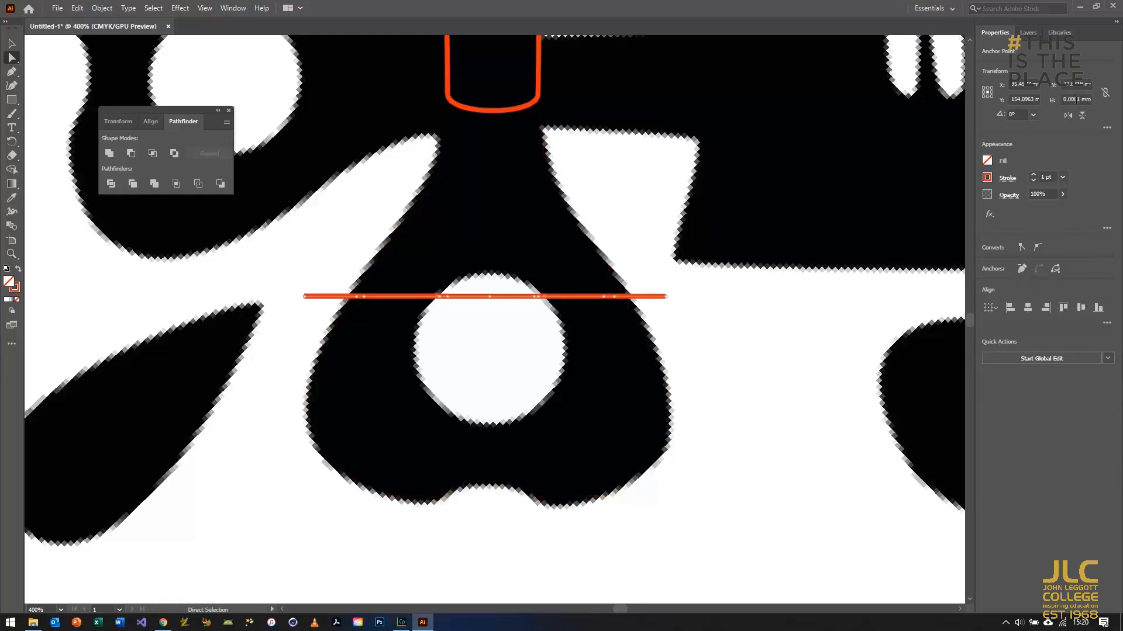
key("ctrl+z")
- Convert the big-end outline's anchors below the rod's end to smooth points
left_click(545, 157)
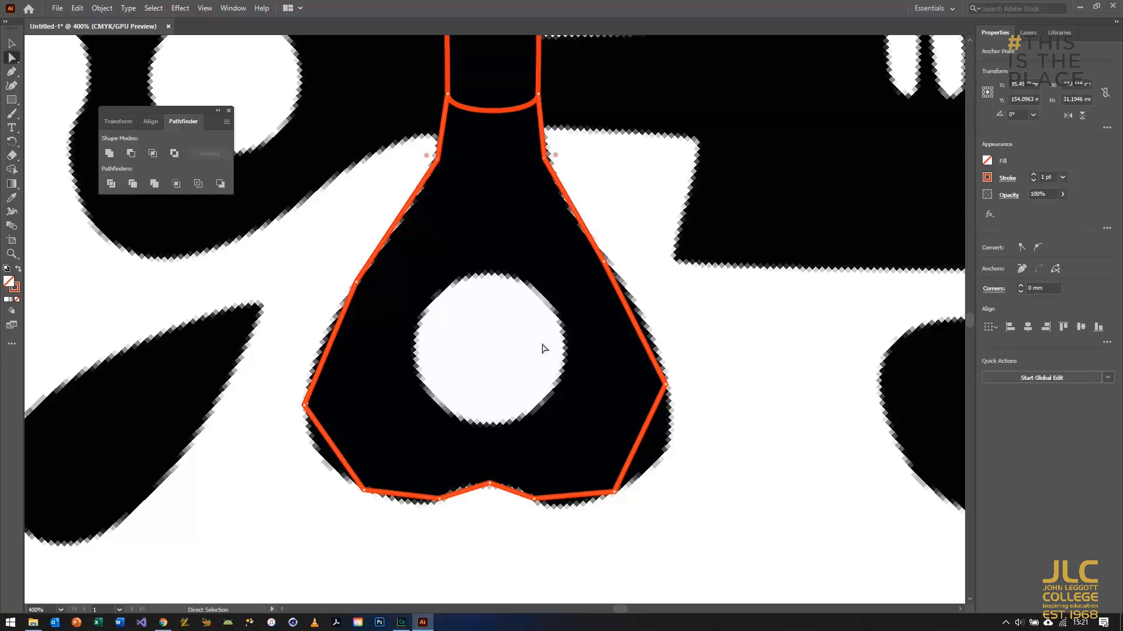
left_click_drag(309, 164, 725, 520)
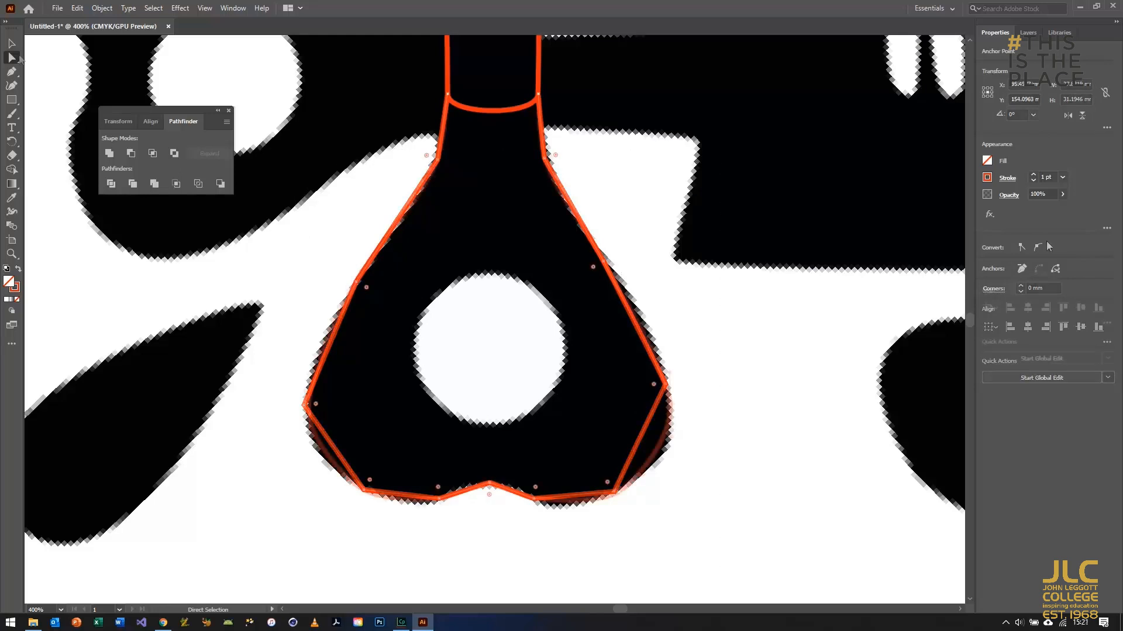
left_click(1036, 247)
- Delete the right half of the big-end outline, keeping the left half up to the centre of the bottom notch
left_click(694, 389)
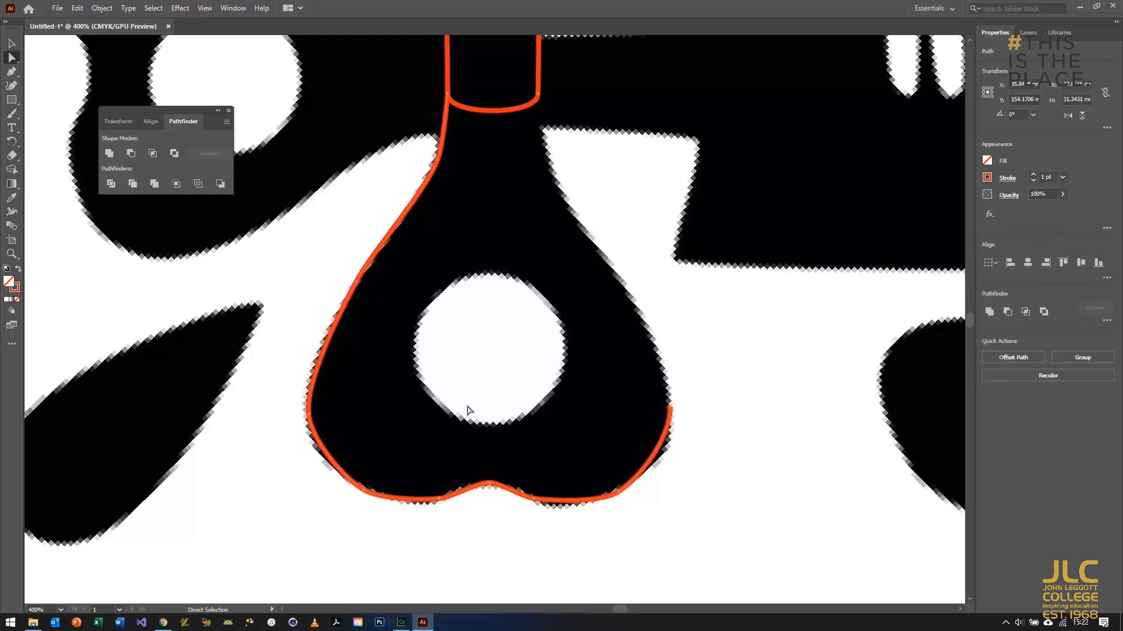
left_click_drag(695, 427, 503, 566)
key("Delete")
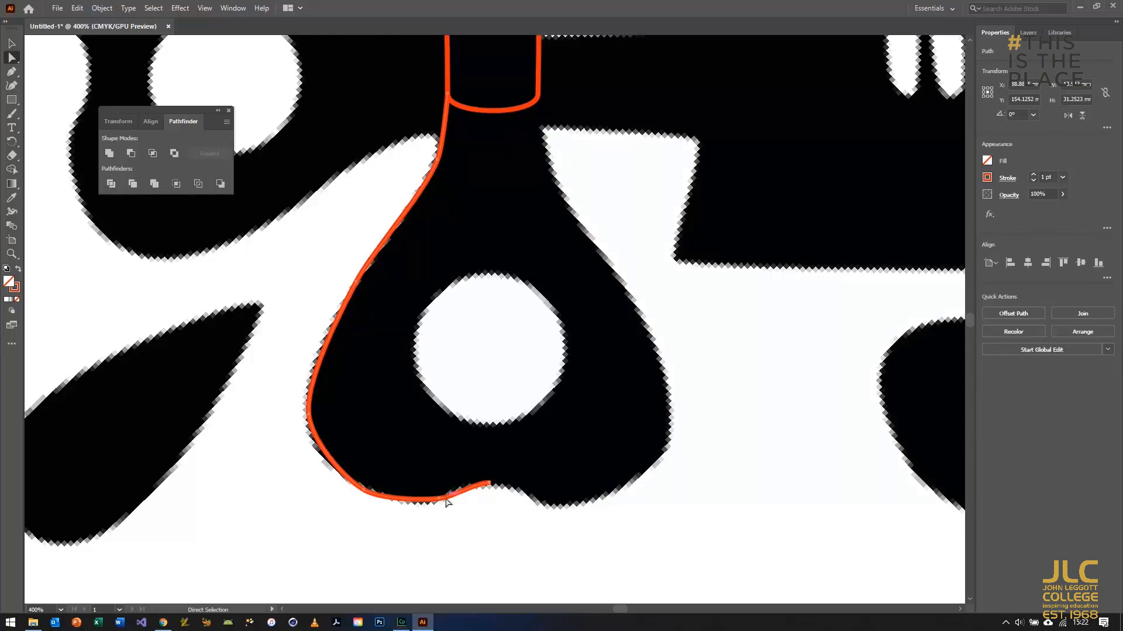
- Duplicate the remaining left half of the big-end outline and reflect the copy across the vertical axis
left_click_drag(277, 126, 532, 532)
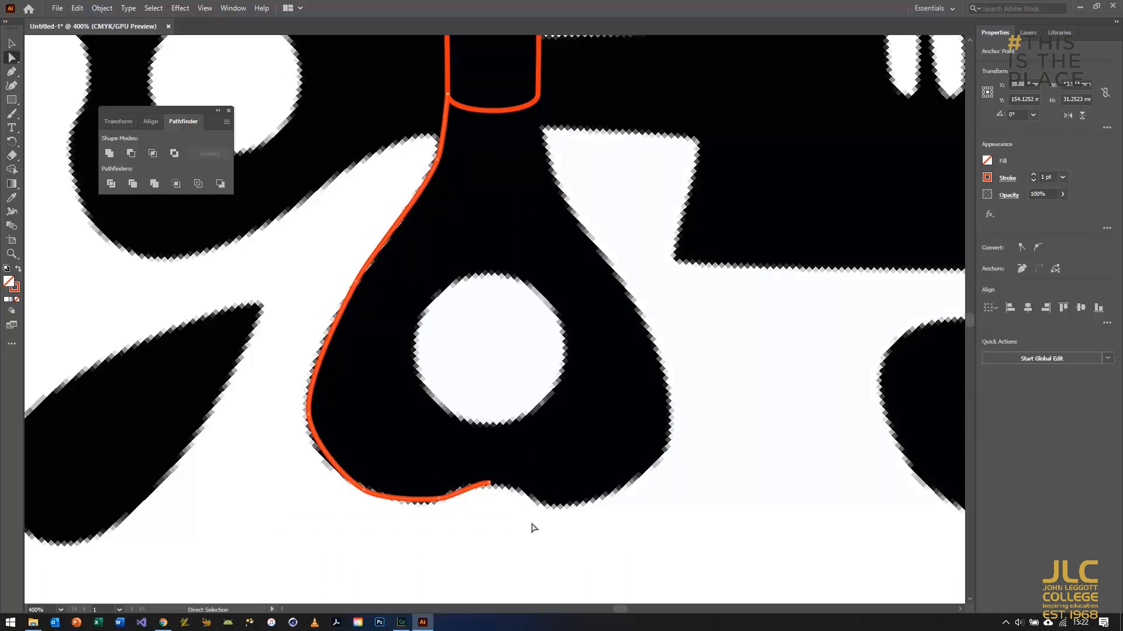
key("ctrl+c")
key("ctrl+v")
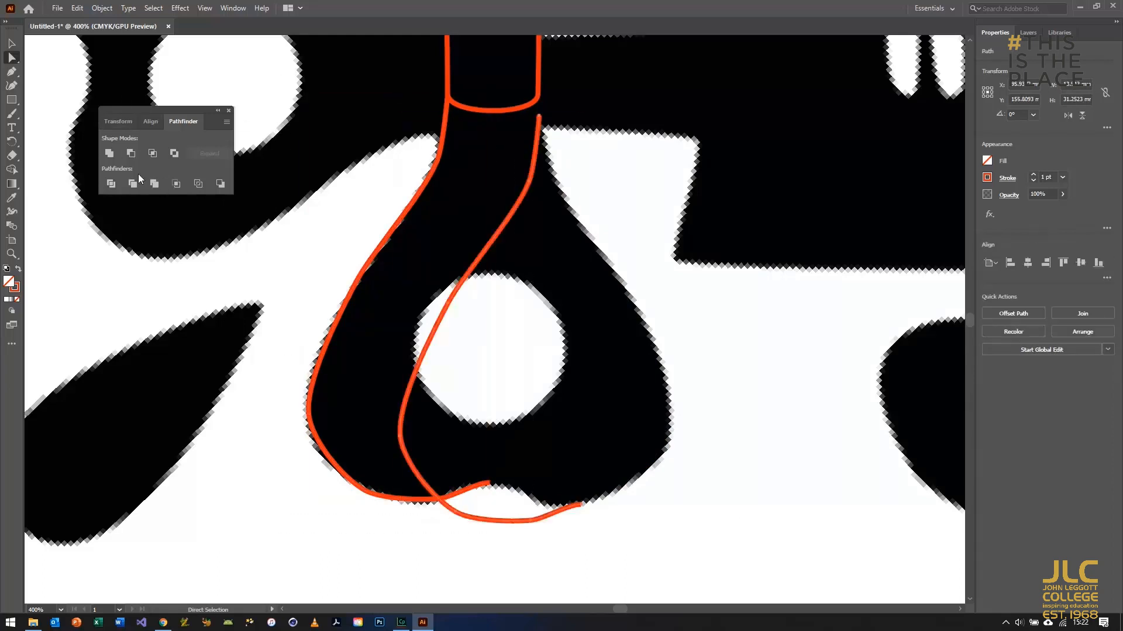
left_click(152, 121)
left_click(118, 122)
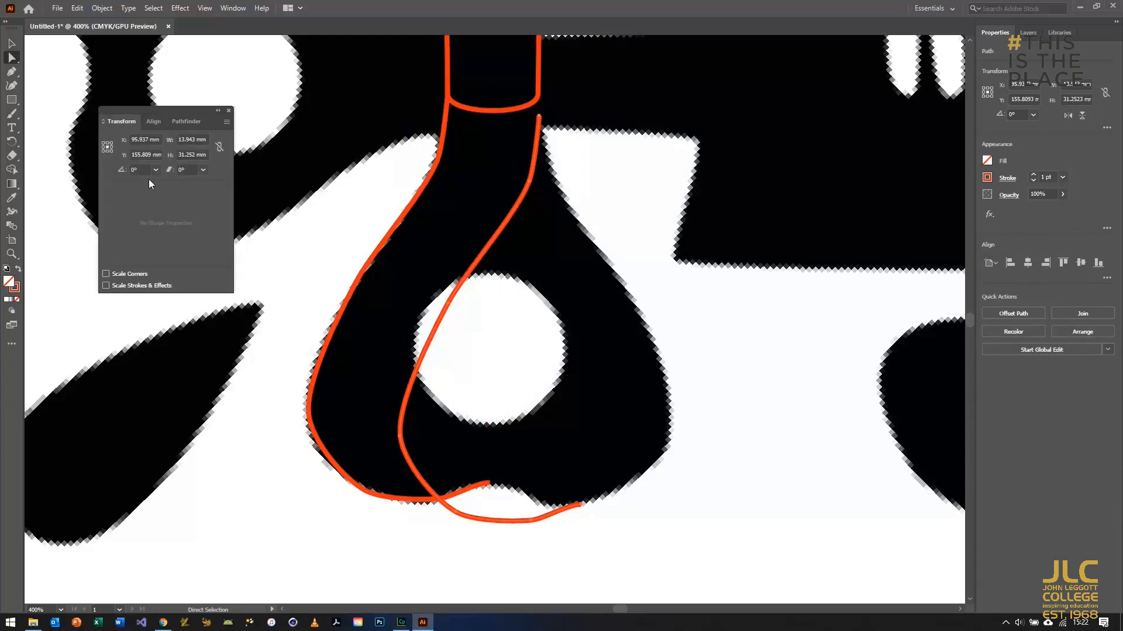
left_click(186, 122)
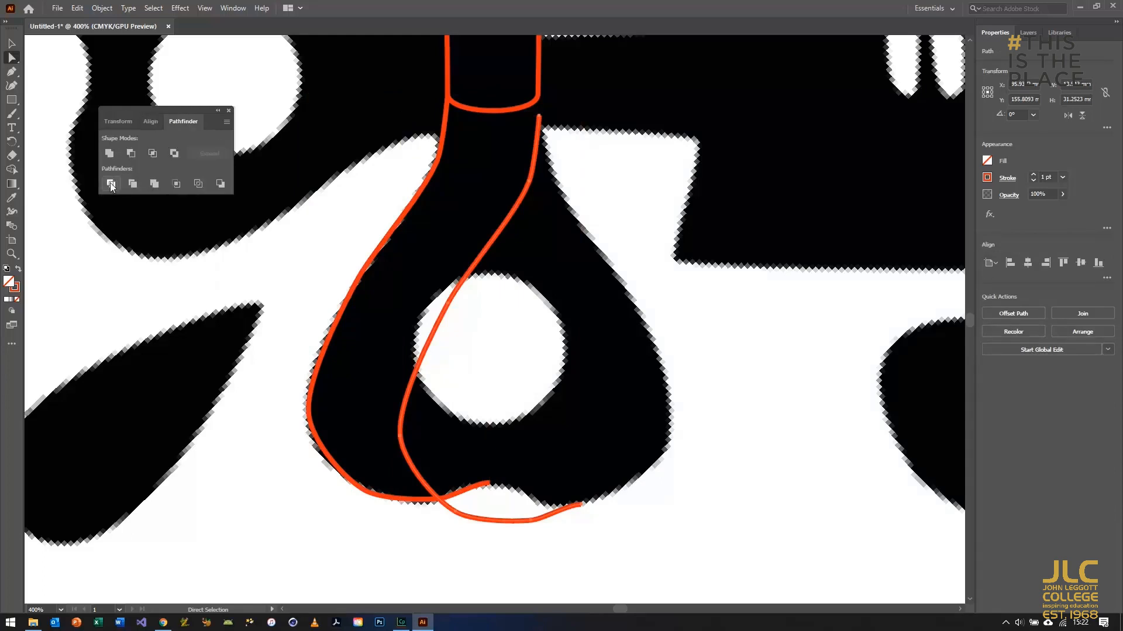
left_click(102, 7)
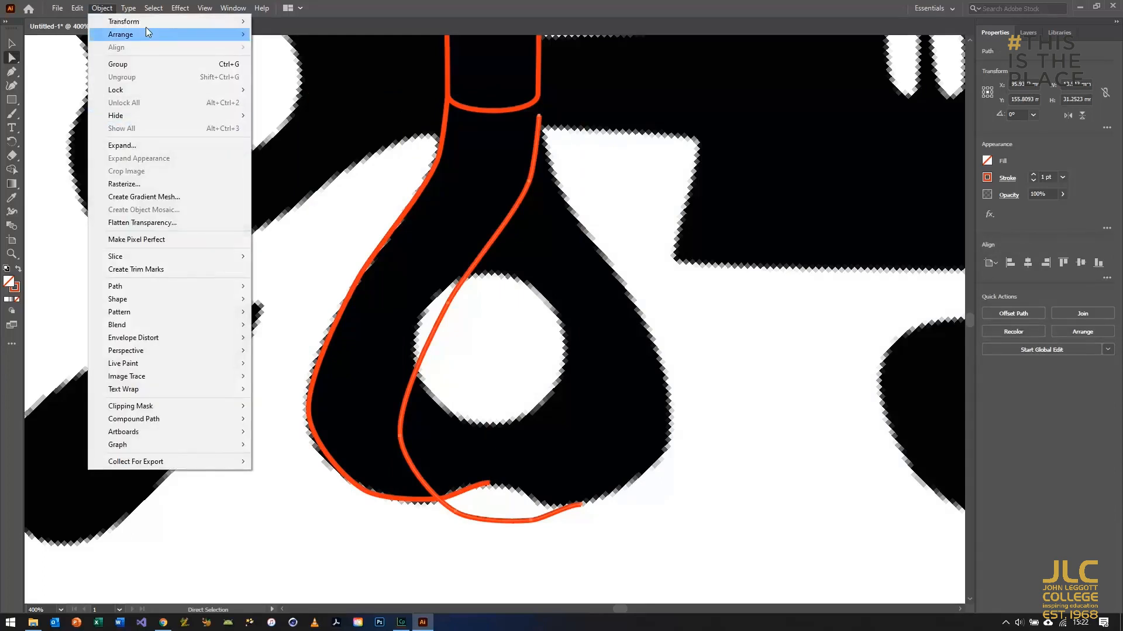
mouse_move(146, 20)
left_click(286, 64)
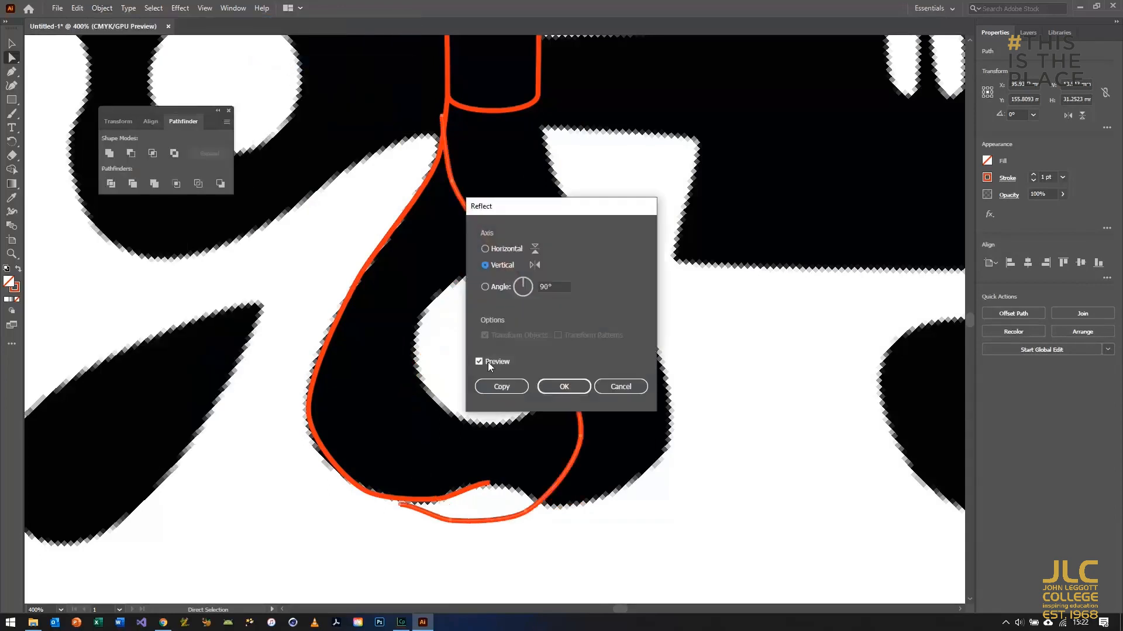
left_click(566, 389)
- Move the mirrored half right and up until it meets the left half at the bottom notch and follows the artwork's right edge
key("Right")
key("Right")
key("Right")
key("Right")
key("Right")
key("Right")
key("Right")
key("Right")
key("Right")
key("Right")
key("Right")
key("Right")
key("Right")
key("Right")
key("Right")
key("Right")
key("Right")
key("Right")
key("Up")
key("Up")
key("Up")
key("Up")
key("Up")
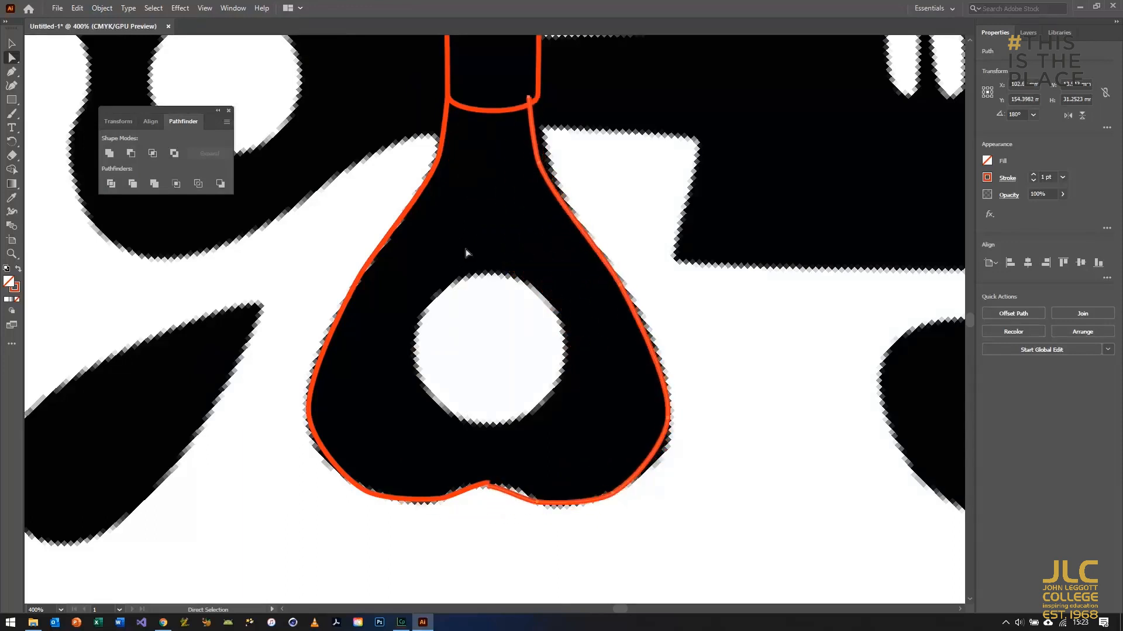
left_click_drag(576, 227, 580, 222)
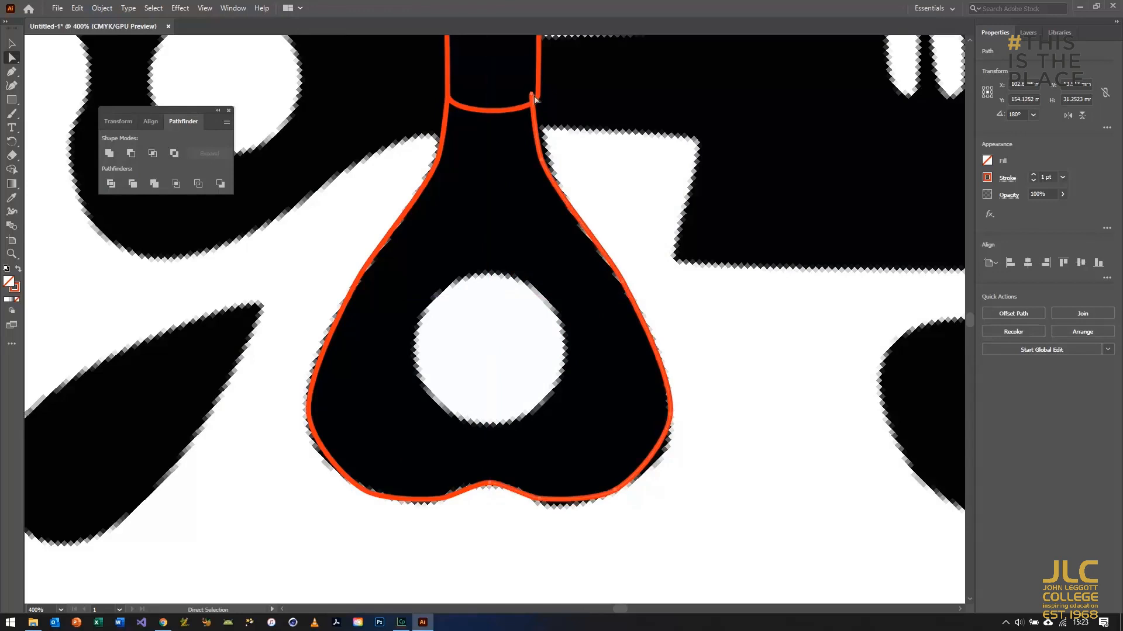
- Try converting the anchors where the mirrored half meets the rod to corner points
left_click_drag(524, 93, 549, 104)
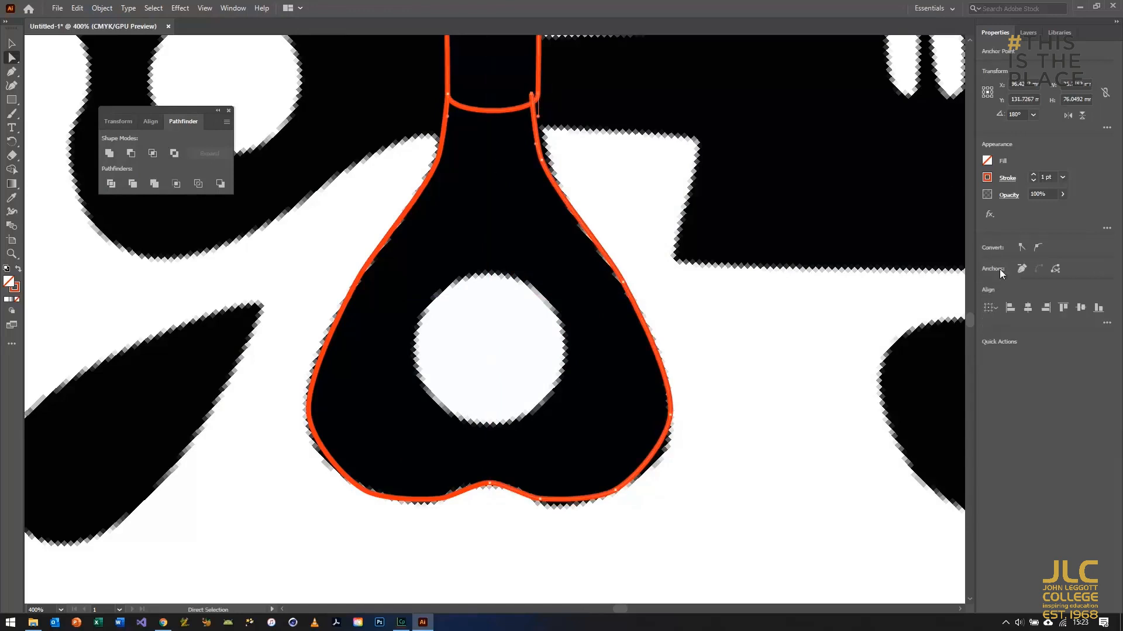
left_click(1020, 247)
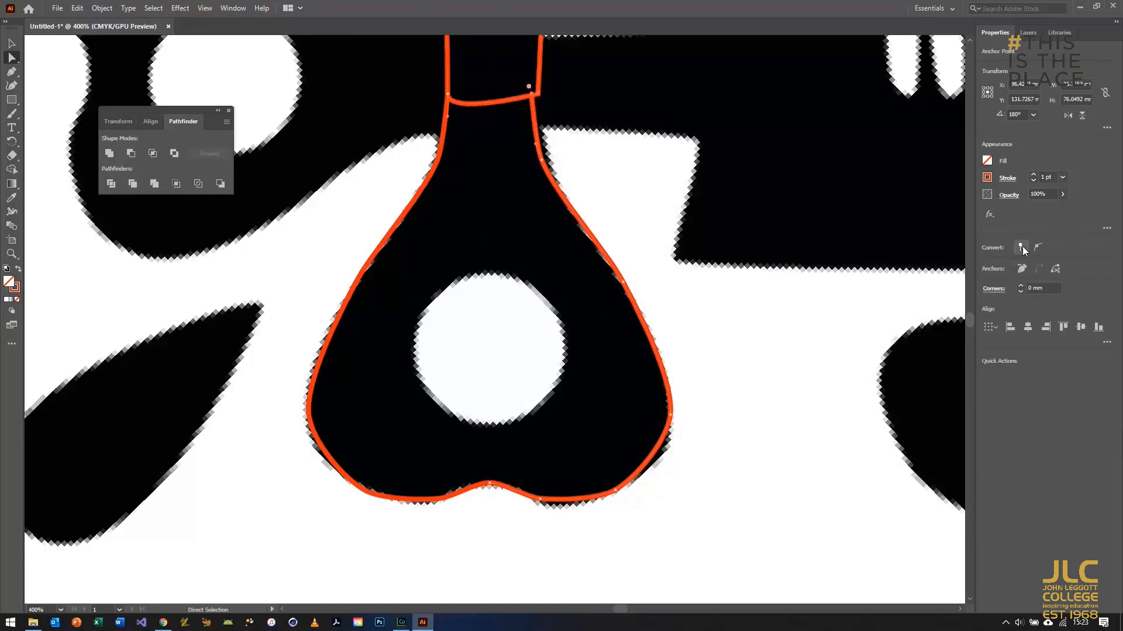
- Nudge the mirrored half's upper end point right towards the rod's lower-right corner
left_click(531, 94)
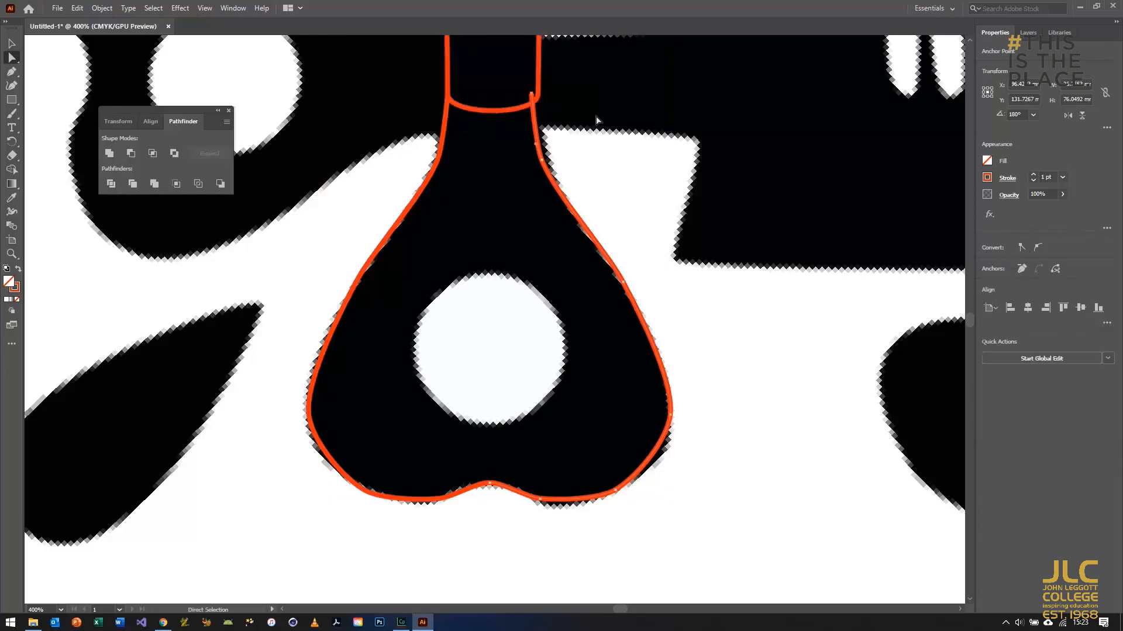
key("Right")
key("Right")
- Try to join the mirrored half's upper end point with the rod's lower-right corner
left_click_drag(515, 82, 576, 122)
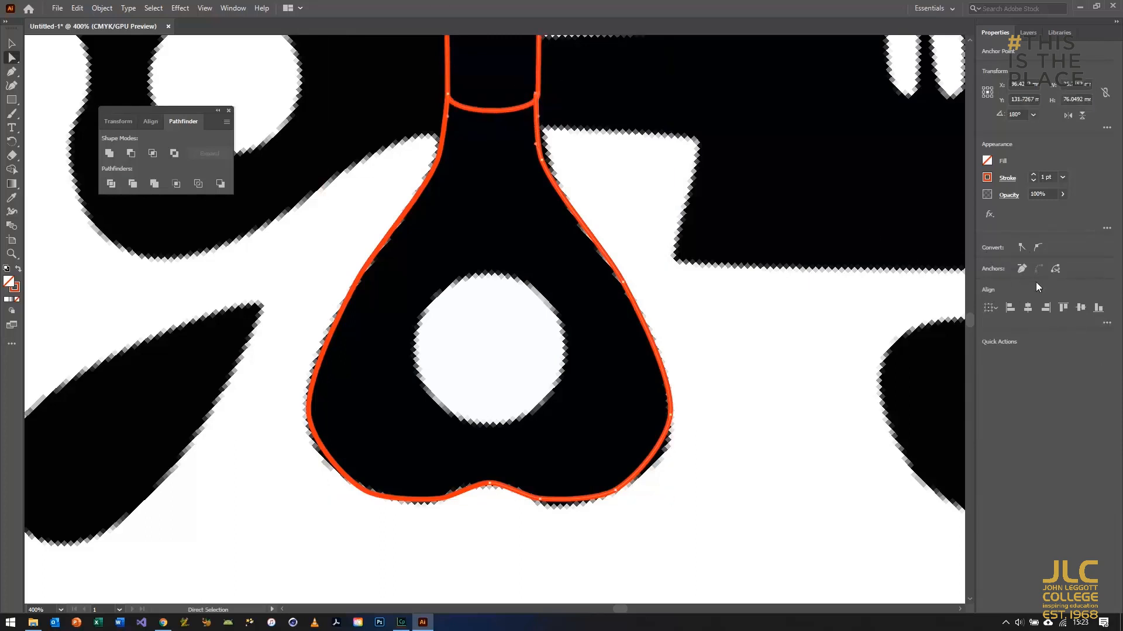
right_click(535, 97)
left_click(587, 180)
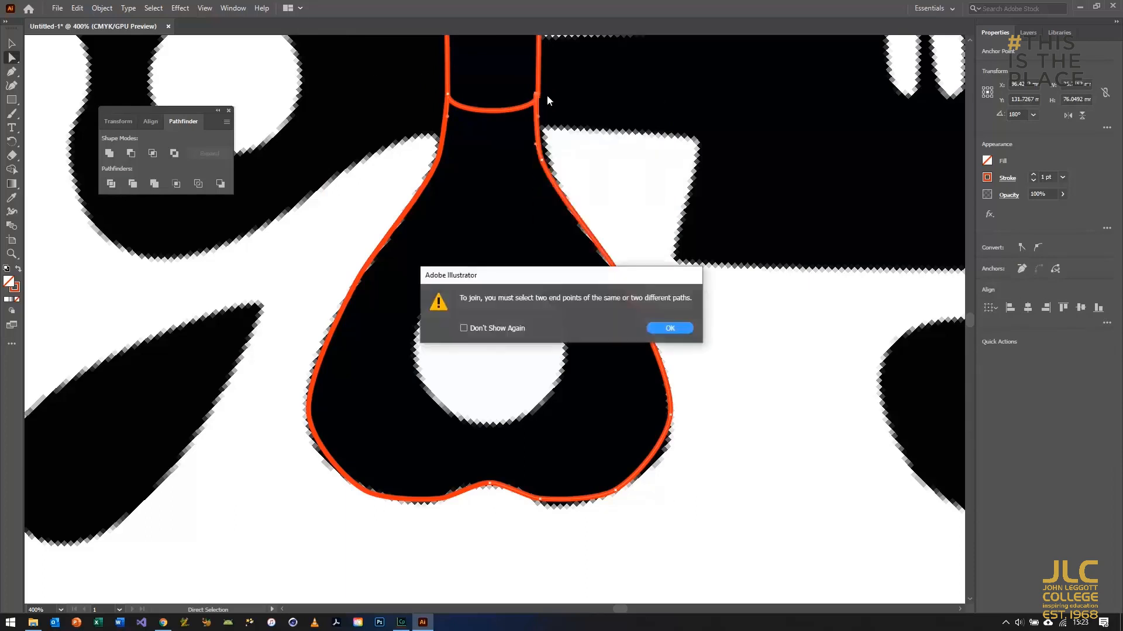
left_click(673, 325)
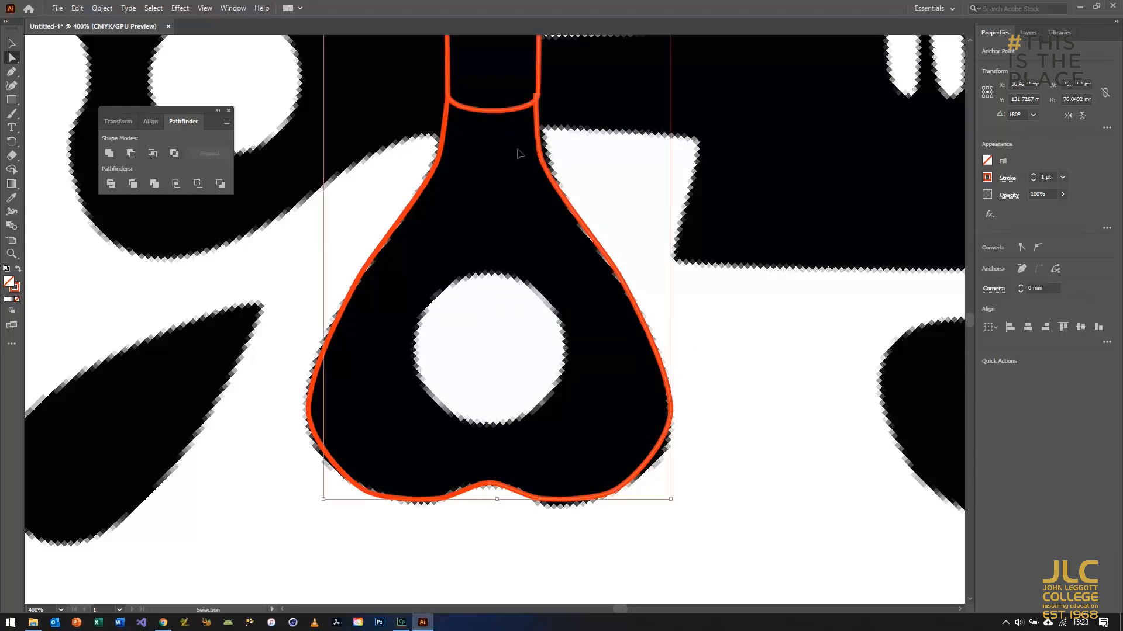
- Delete the curved segment that closes the rod's lower end
left_click(484, 113)
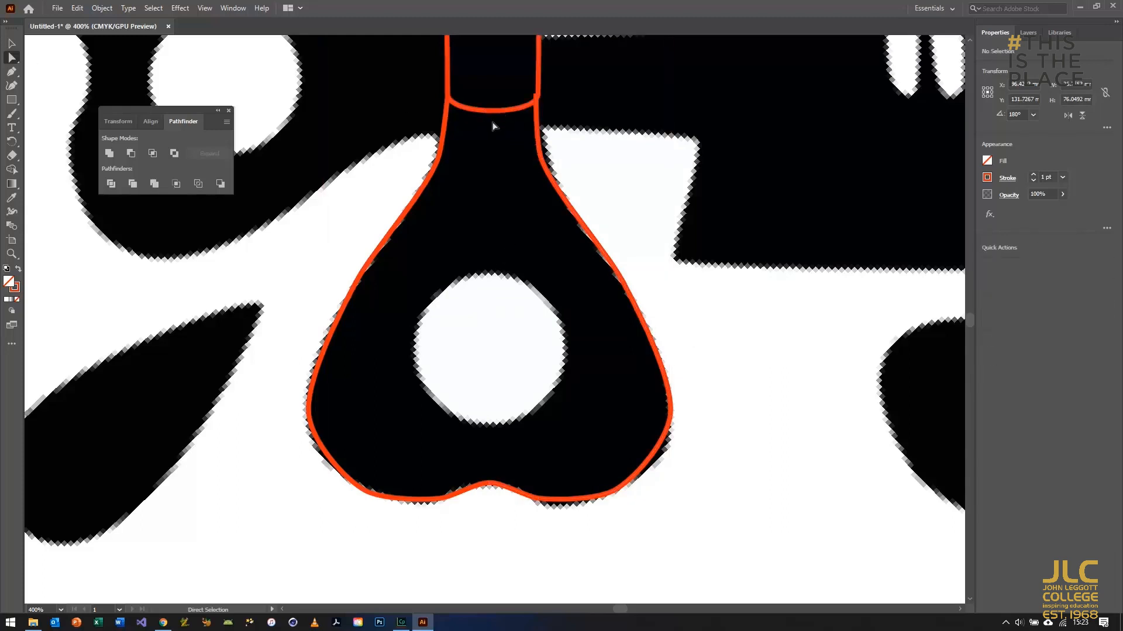
key("Delete")
- Try again to join the mirrored half's upper end with the opened end of the rod
left_click_drag(524, 87, 560, 119)
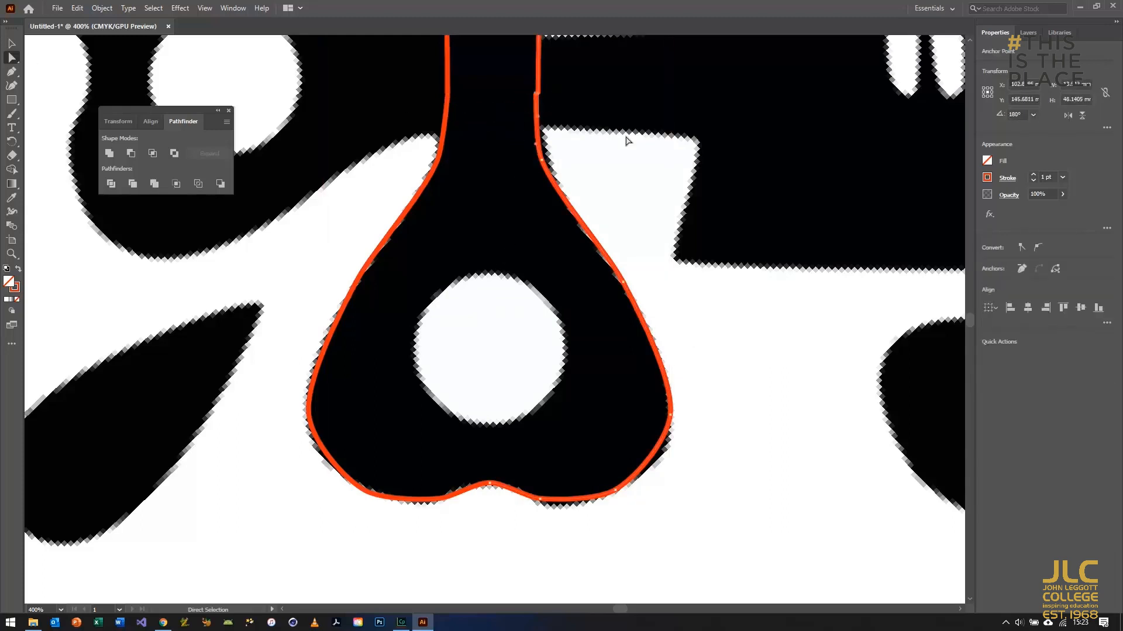
right_click(537, 93)
left_click(598, 177)
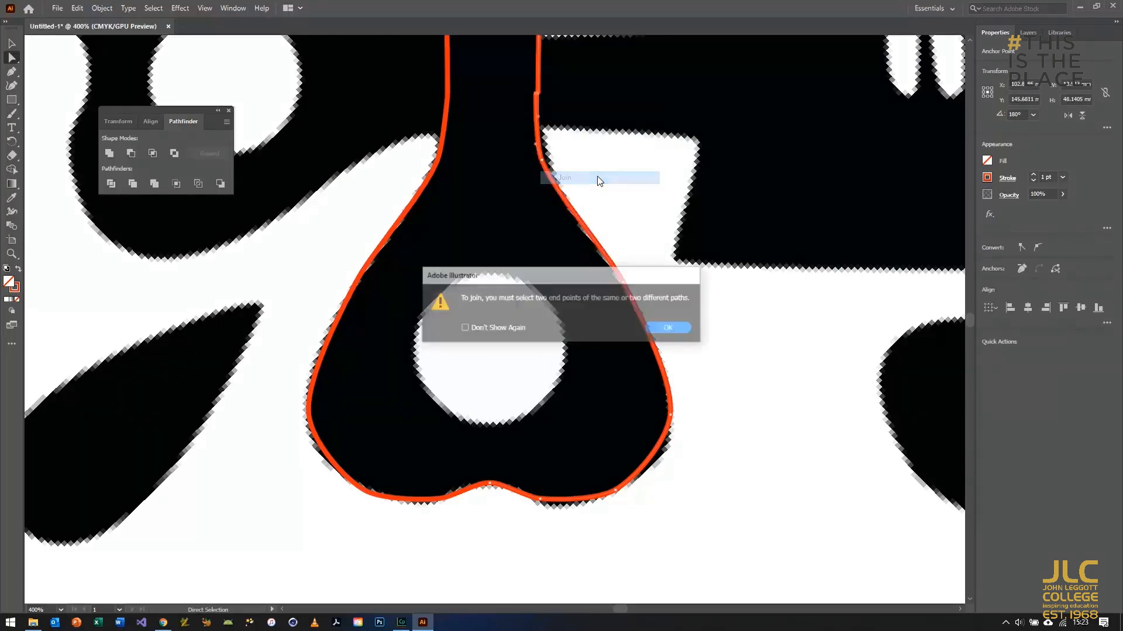
left_click(670, 329)
left_click(515, 100)
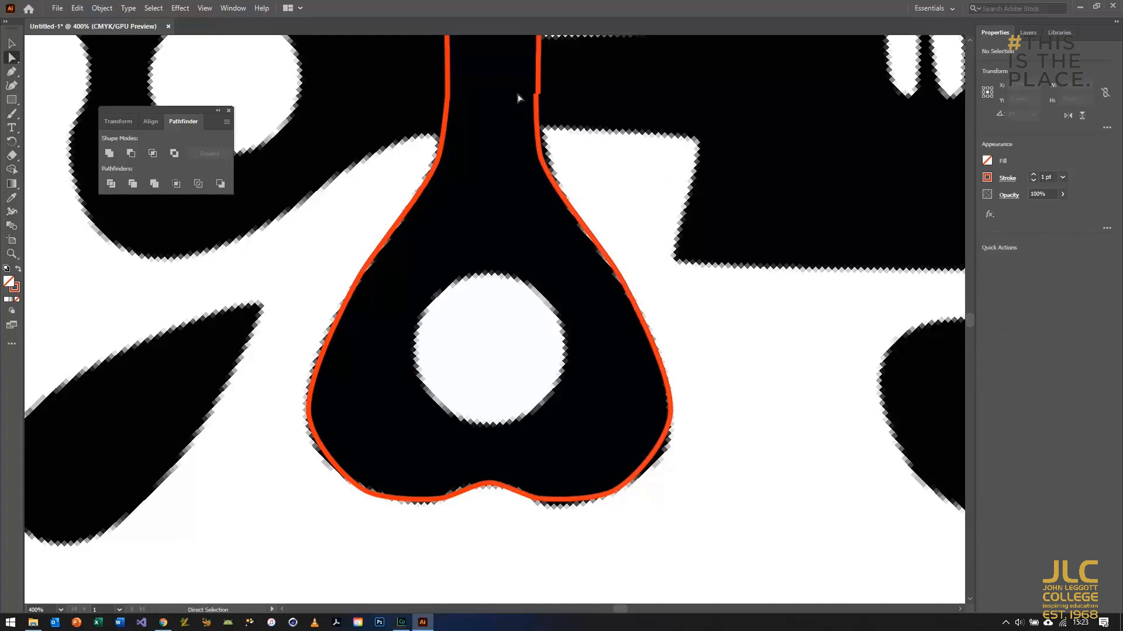
- Move the mirrored half's upper end point exactly onto the rod's lower-right end point
scroll(520, 96, "up", 3)
left_click(536, 194)
left_click_drag(536, 194, 539, 196)
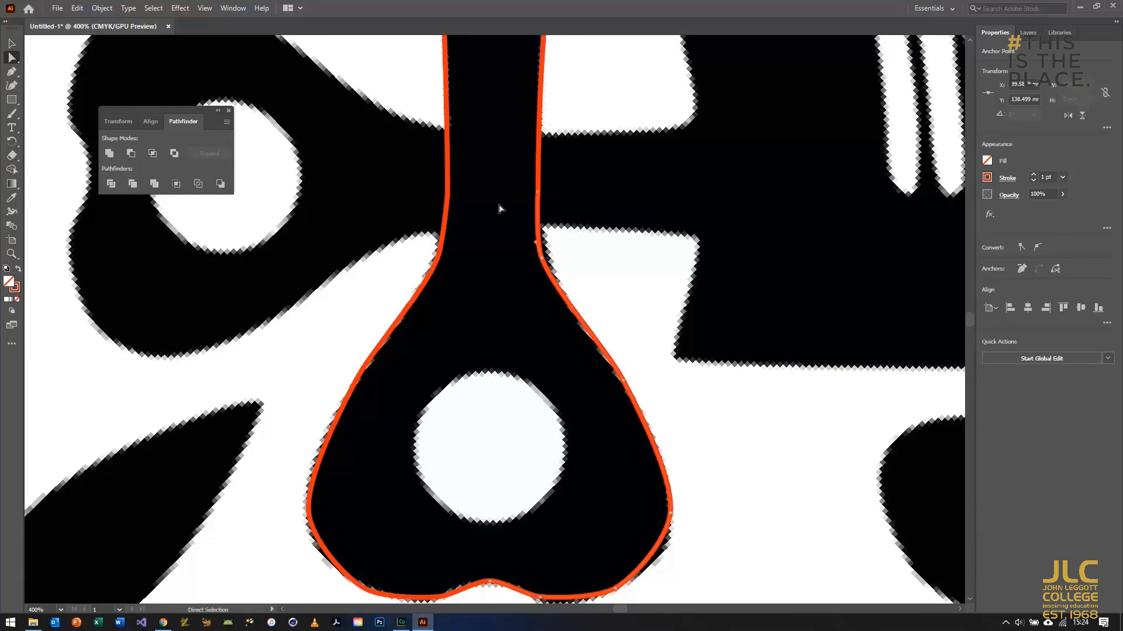
- Unite the piston and rod with both big-end halves, and delete the leftover diagonal lines crossing the rod and big end
key("ctrl+minus")
key("ctrl+minus")
key("ctrl+minus")
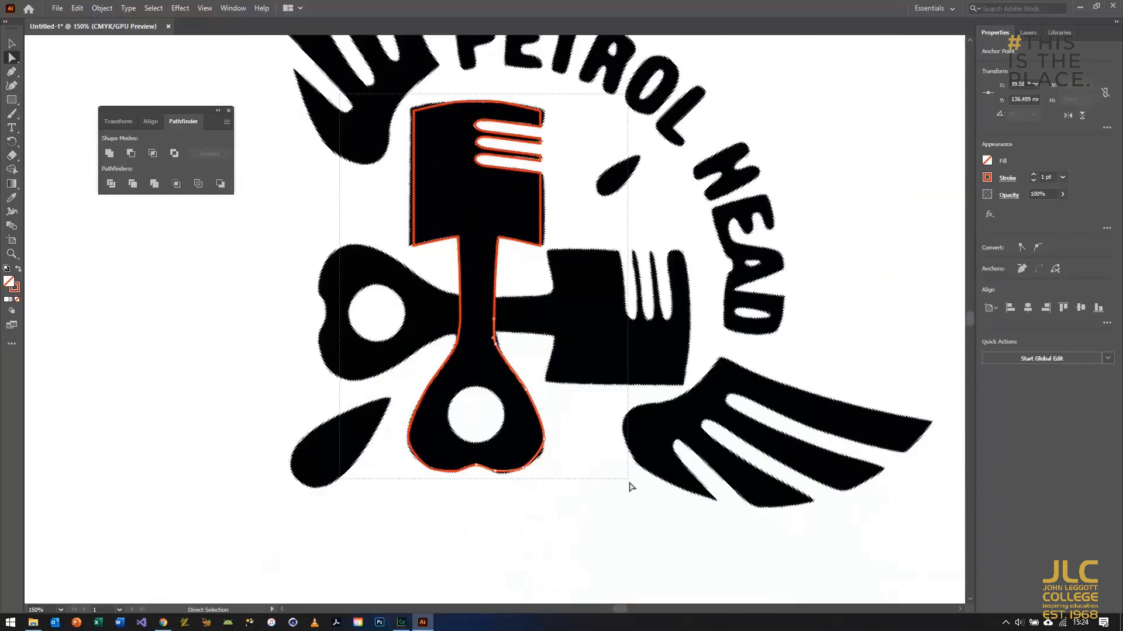
left_click(110, 154)
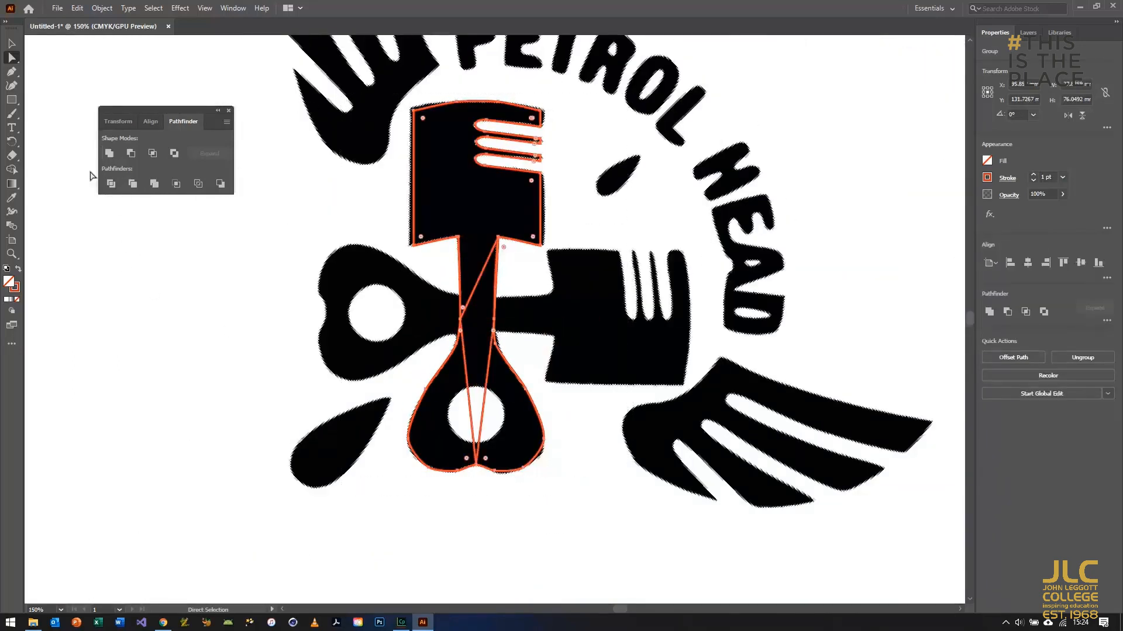
left_click(414, 365)
left_click(467, 380)
key("Delete")
left_click(485, 391)
key("Delete")
left_click(472, 295)
key("Delete")
scroll(538, 394, "up", 3)
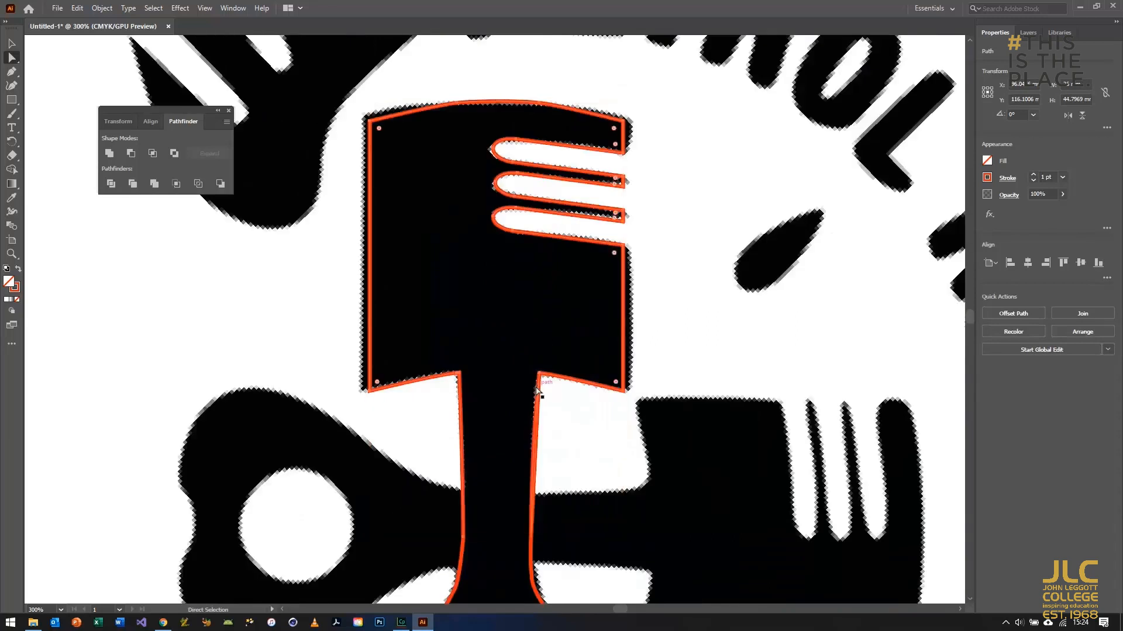
scroll(533, 285, "up", 6)
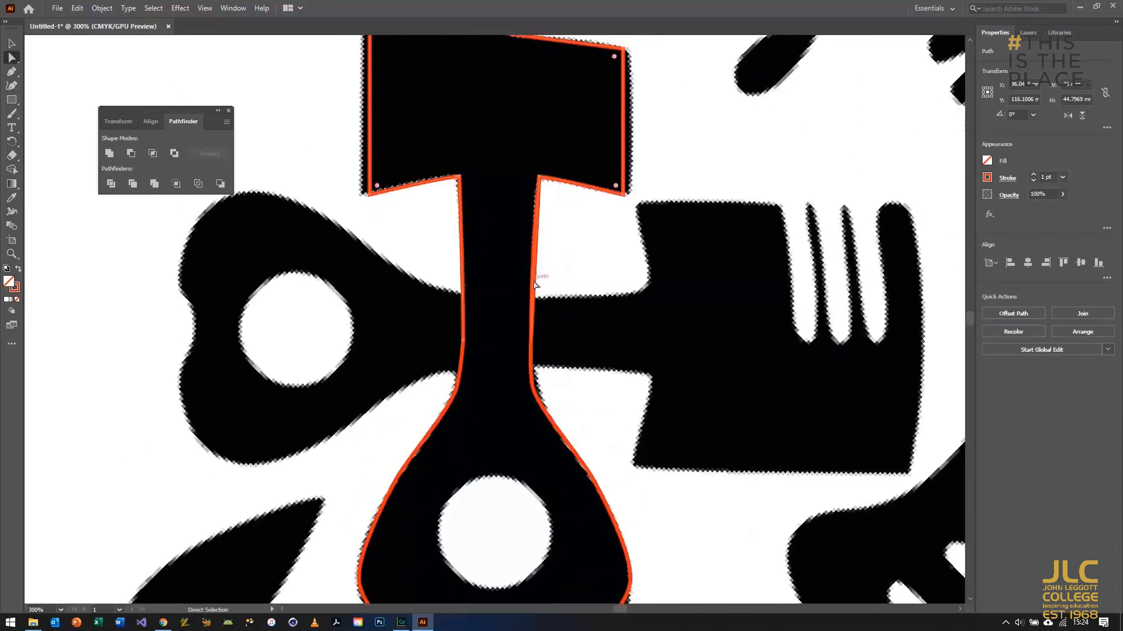
- Draw a circle about 11.8 mm across over the round hole in the piston's big end
scroll(533, 284, "down", 6)
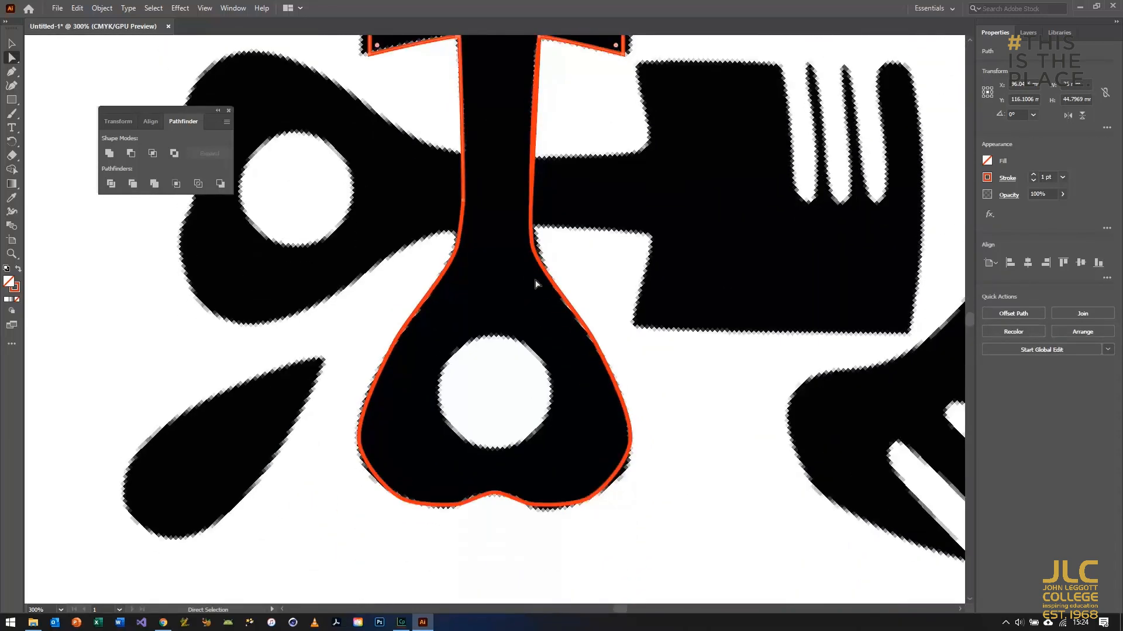
left_click_drag(11, 100, 72, 126)
left_click_drag(455, 328, 483, 376)
key("ctrl+z")
left_click_drag(11, 99, 67, 114)
left_click_drag(460, 334, 567, 415)
- Adjust the circle's position in small nudges so it lines up with the edge of the big-end hole
key("Up")
key("Up")
key("Up")
key("Up")
key("Up")
key("Left")
key("Left")
key("Down")
key("Up")
left_click_drag(557, 315, 550, 325)
key("Right")
key("Up")
key("Down")
key("Right")
key("Left")
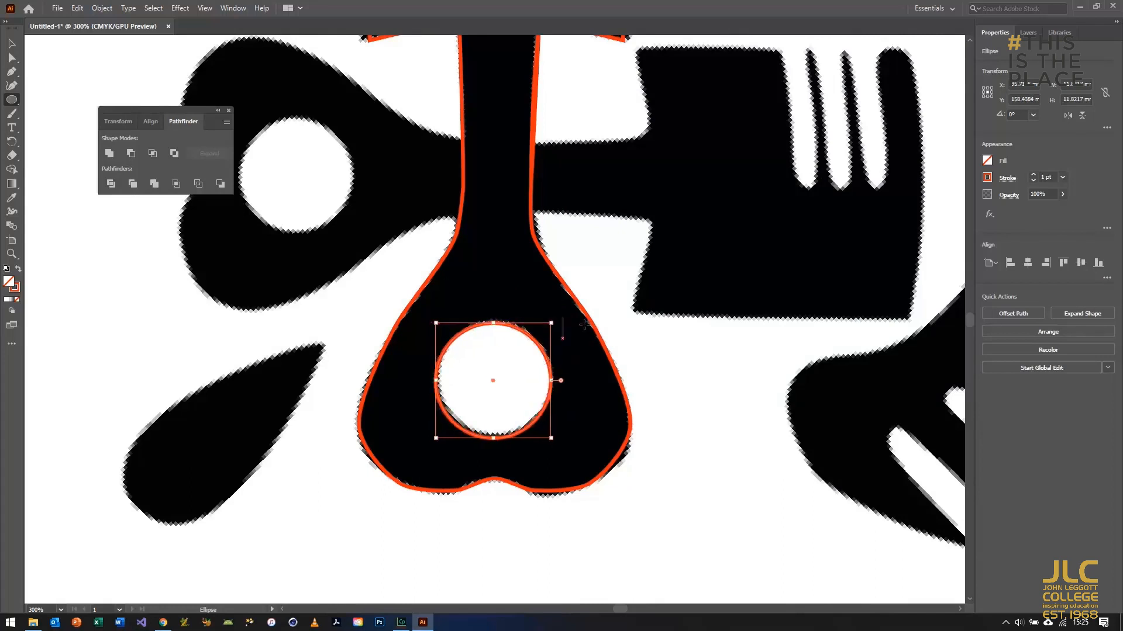
- Fill the big-end circle with dark blue and the piston outline with dark green
left_click(1006, 177)
left_click(987, 162)
left_click(924, 202)
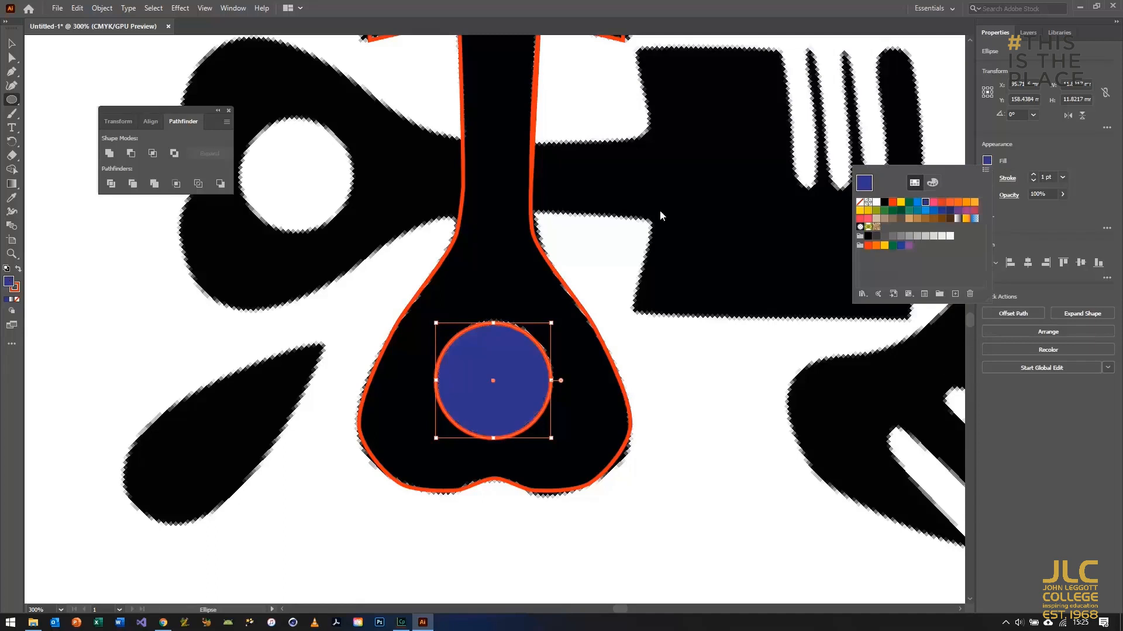
left_click(11, 44)
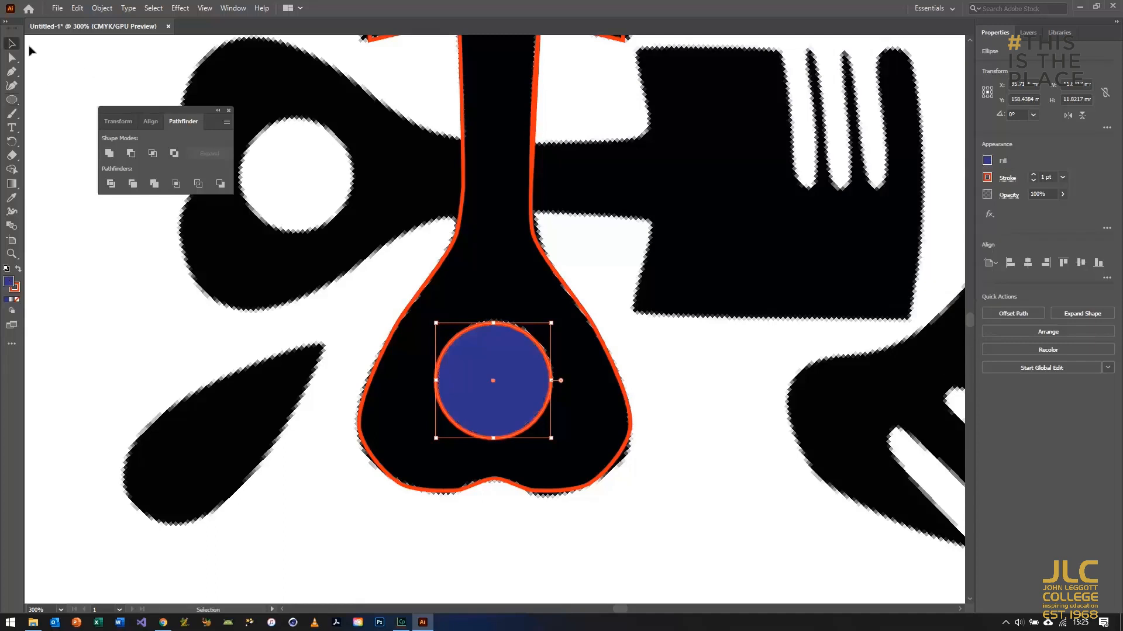
left_click(535, 119)
left_click(987, 160)
left_click(909, 202)
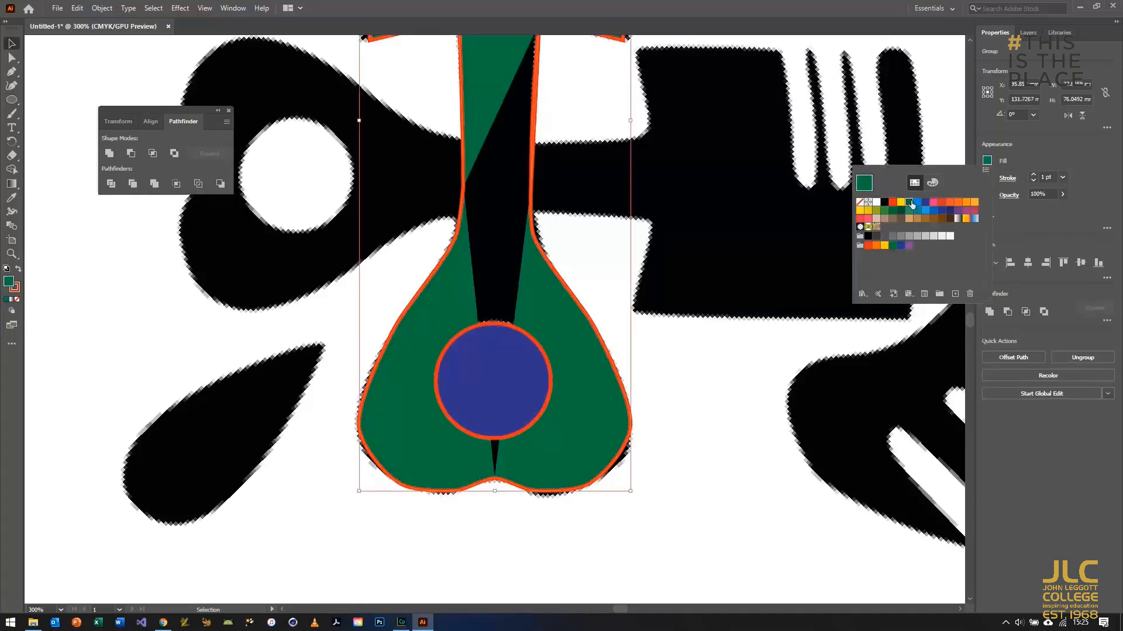
- Join the open outline ends on the left edge of the connecting rod
left_click(480, 241)
left_click(480, 239)
left_click(479, 124)
scroll(666, 335, "up", 5)
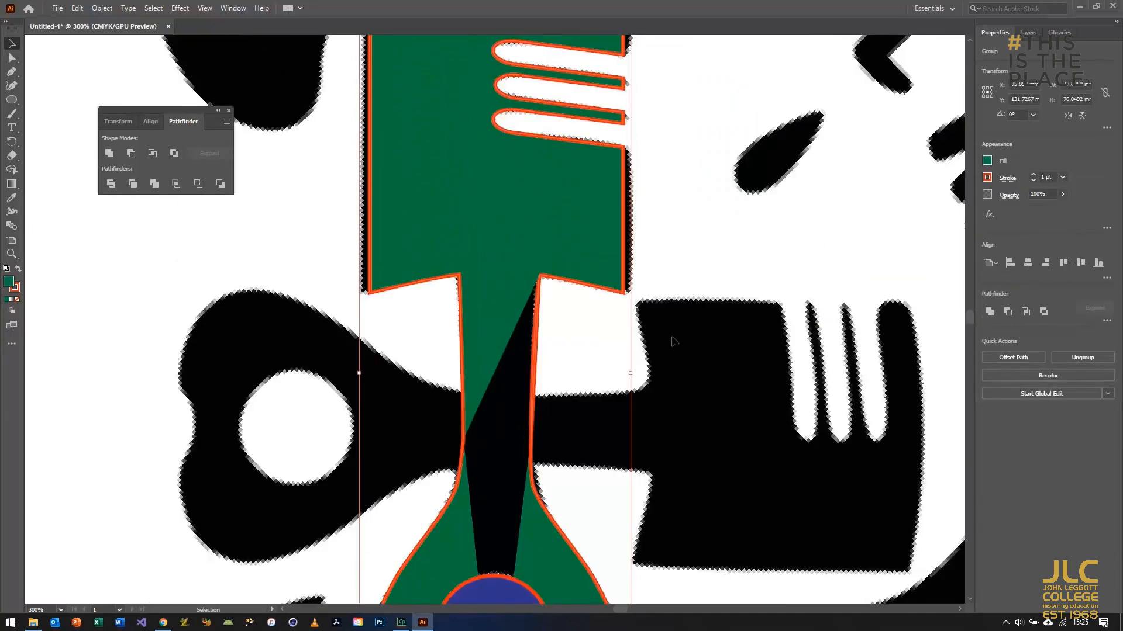
scroll(552, 381, "down", 2)
left_click(13, 62)
left_click(462, 348)
right_click(466, 345)
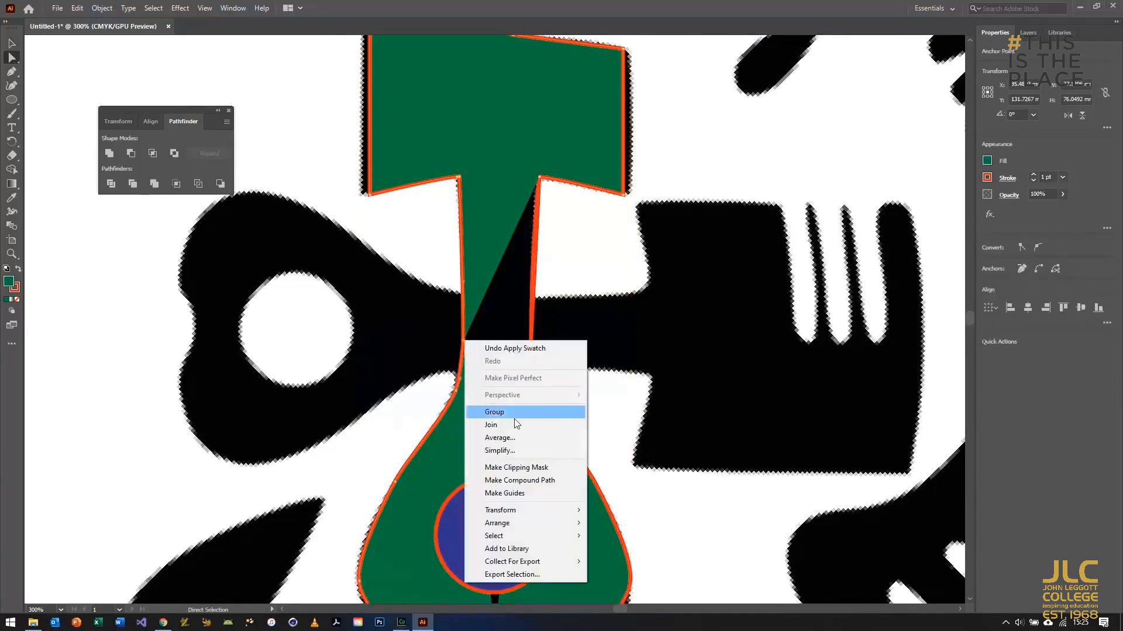
left_click(514, 352)
left_click_drag(505, 326, 568, 366)
key("ctrl+z")
- Join the remaining open outline ends on the right edge of the connecting rod to close the unfilled gap
left_click(532, 345)
right_click(534, 346)
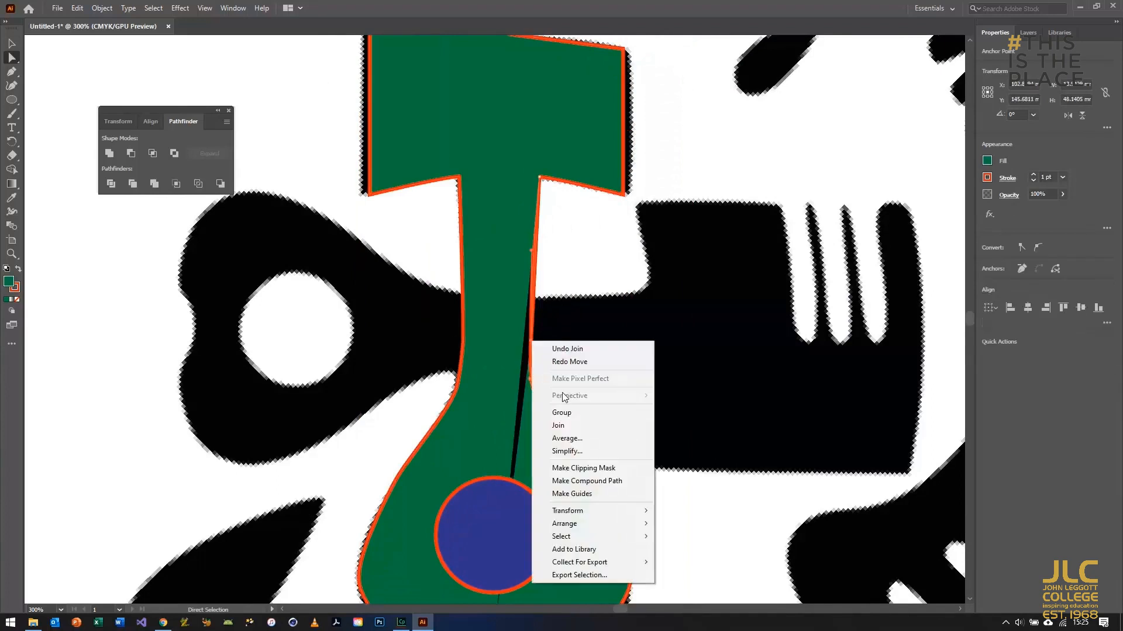
left_click(573, 426)
left_click(672, 326)
left_click(531, 343)
left_click(551, 320)
left_click(531, 301)
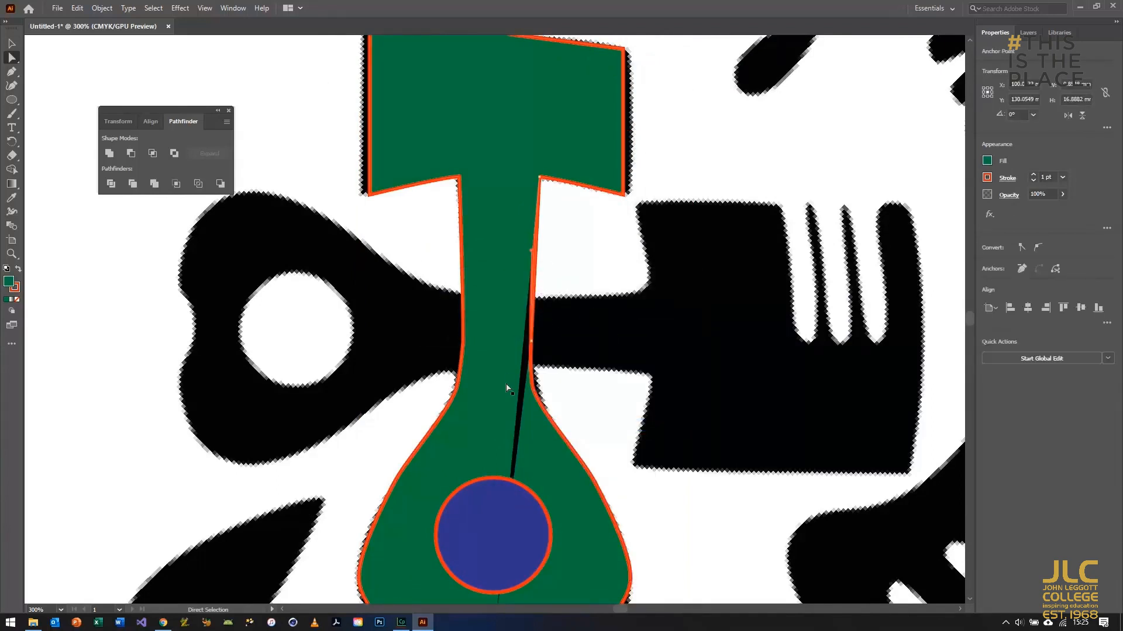
left_click(522, 377)
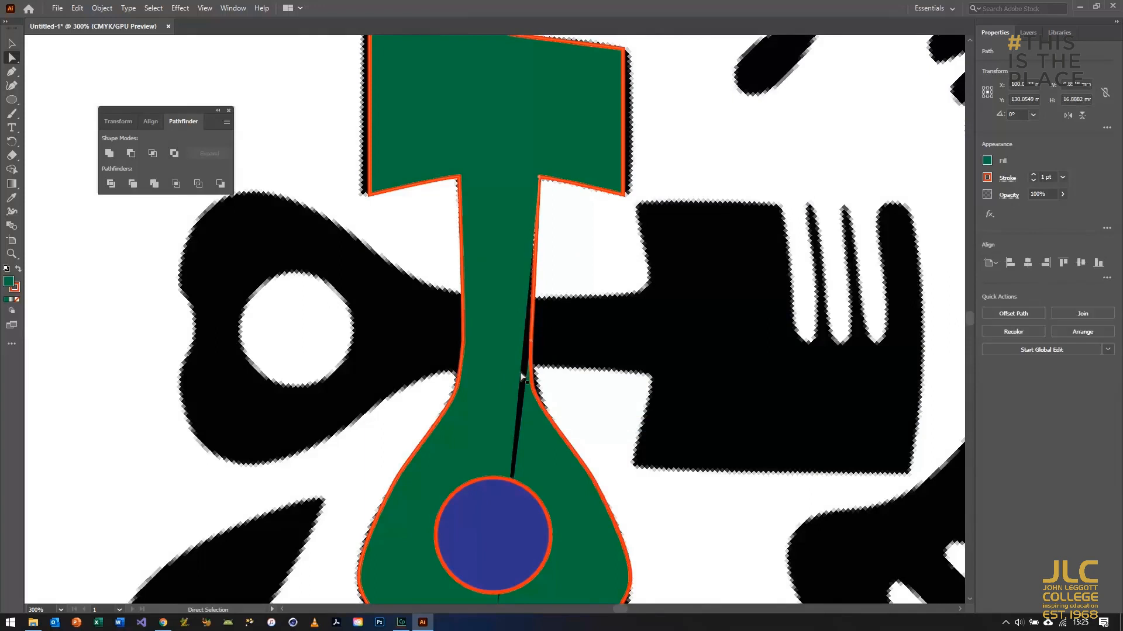
right_click(532, 342)
left_click(560, 426)
scroll(448, 292, "down", 3)
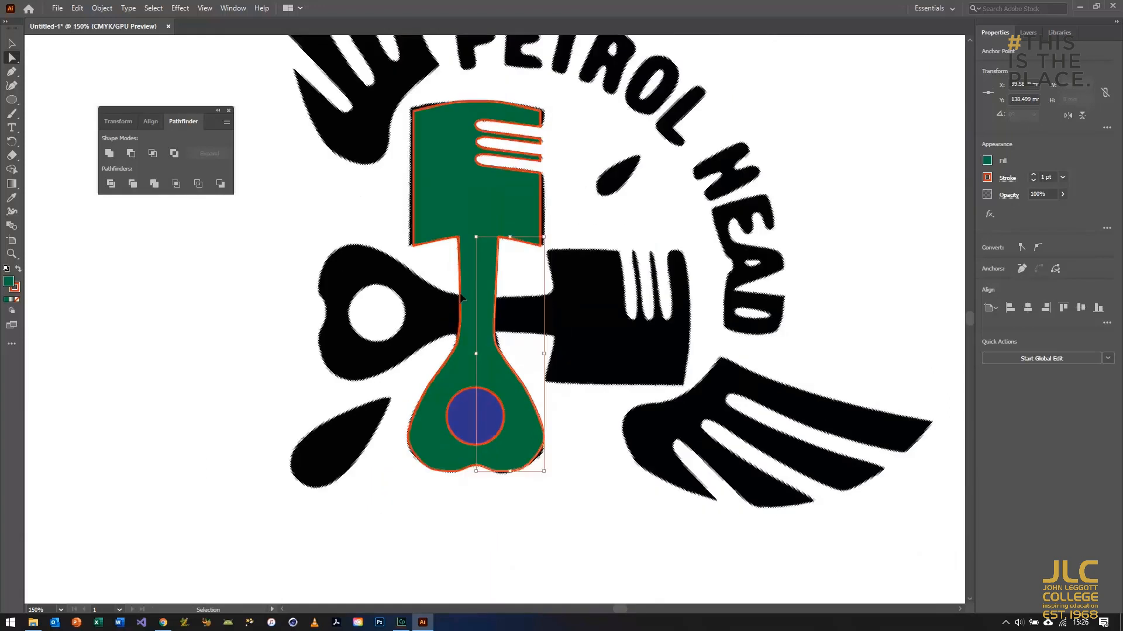
- Subtract the blue circle from the green piston shape to cut out the big-end hole
left_click_drag(376, 99, 583, 519)
left_click(132, 153)
key("ctrl+z")
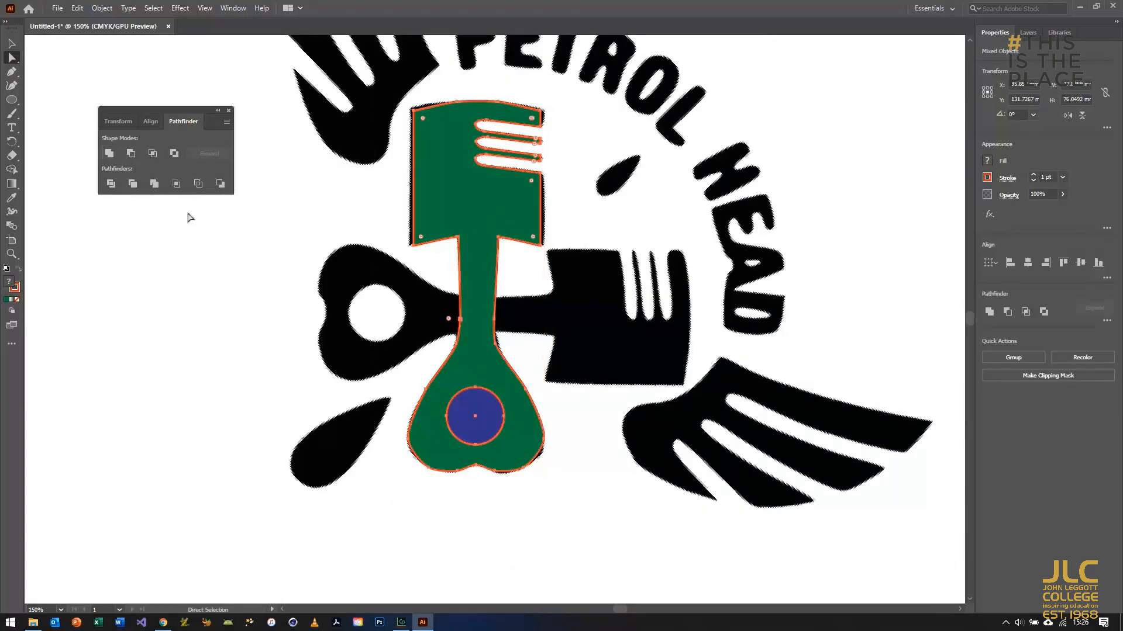
left_click(468, 414)
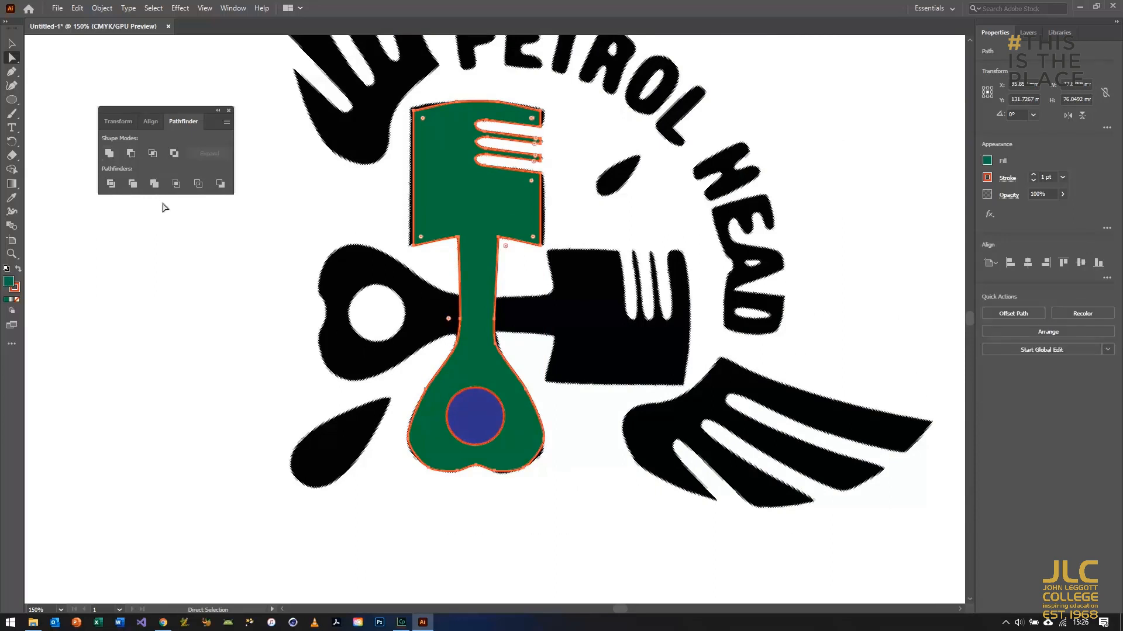
left_click(131, 153)
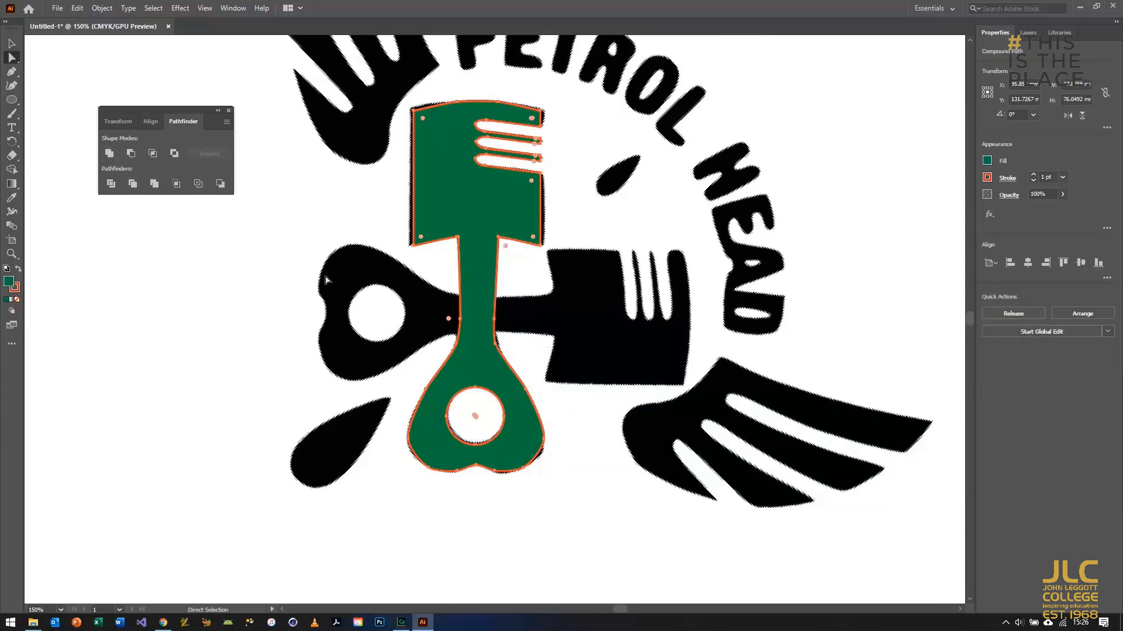
- With the piston's layer locked, rotate the logo image back to level, and lock the image layer again
key("ctrl+minus")
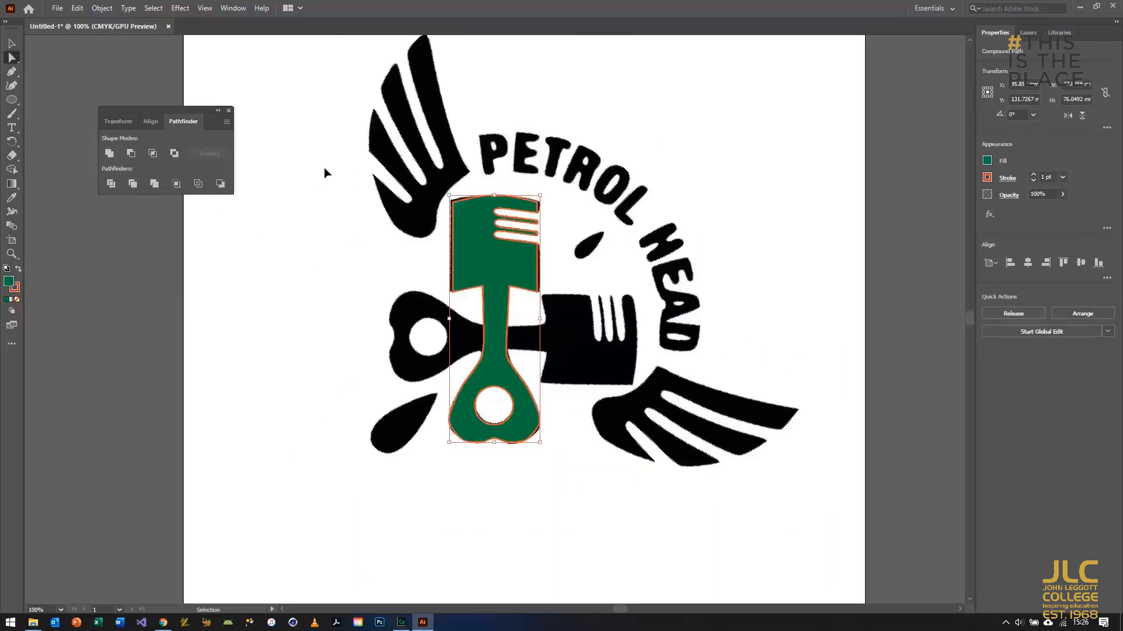
key("ctrl+minus")
key("F7")
left_click(997, 51)
left_click(576, 358)
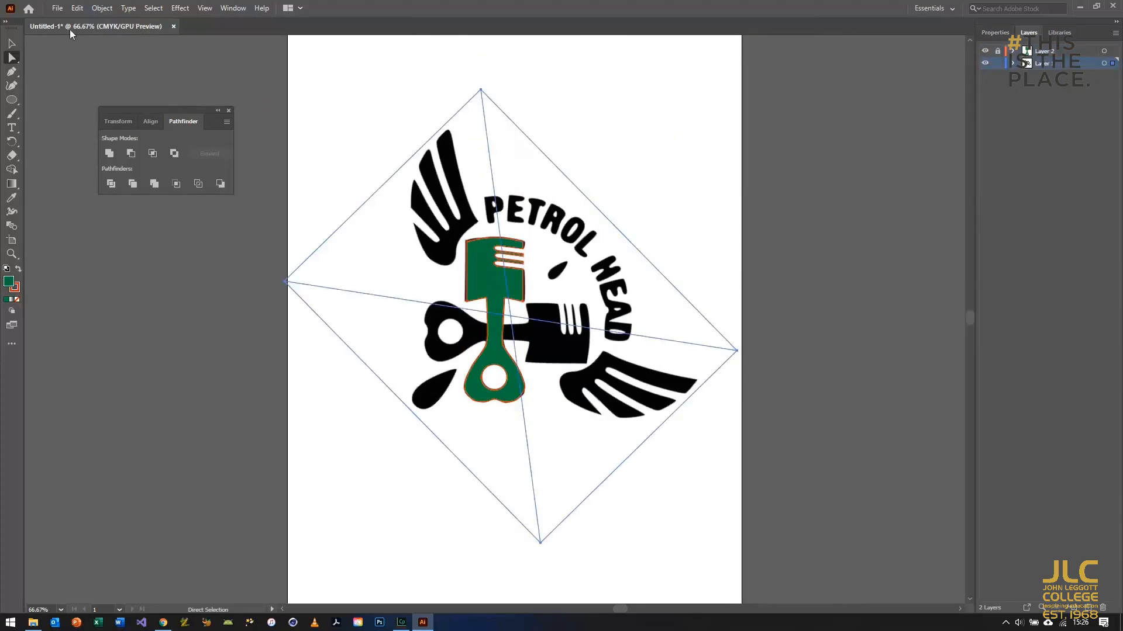
left_click(11, 44)
left_click_drag(481, 76, 370, 218)
left_click(996, 63)
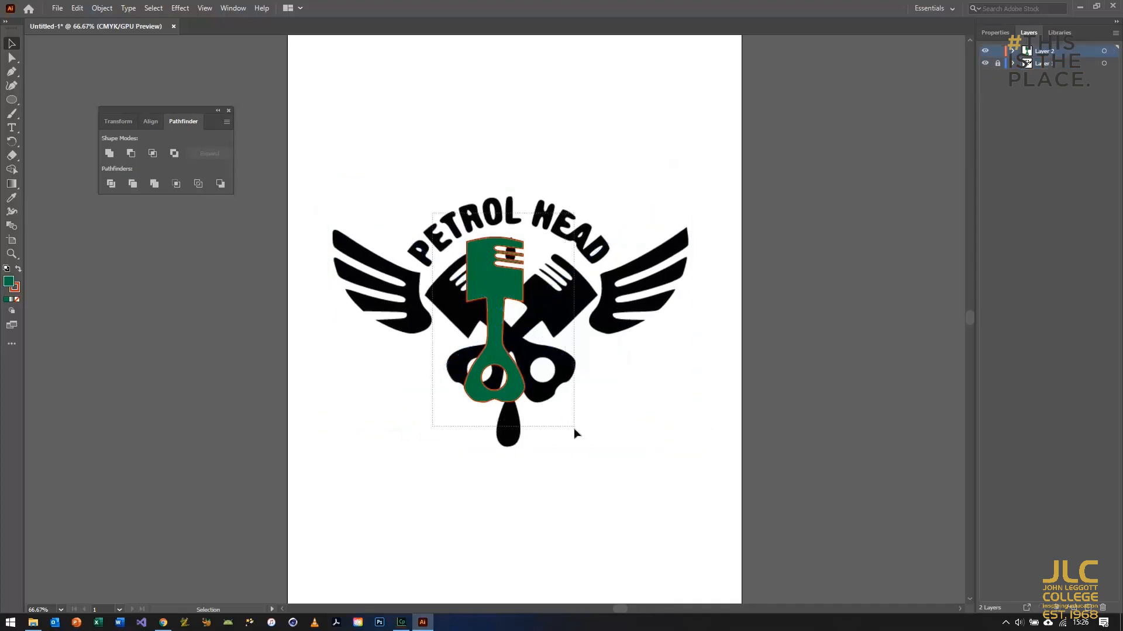
- Rotate the green piston about 45.6° and fit it over the logo's piston whose crown points to the upper left
left_click_drag(465, 237, 420, 287)
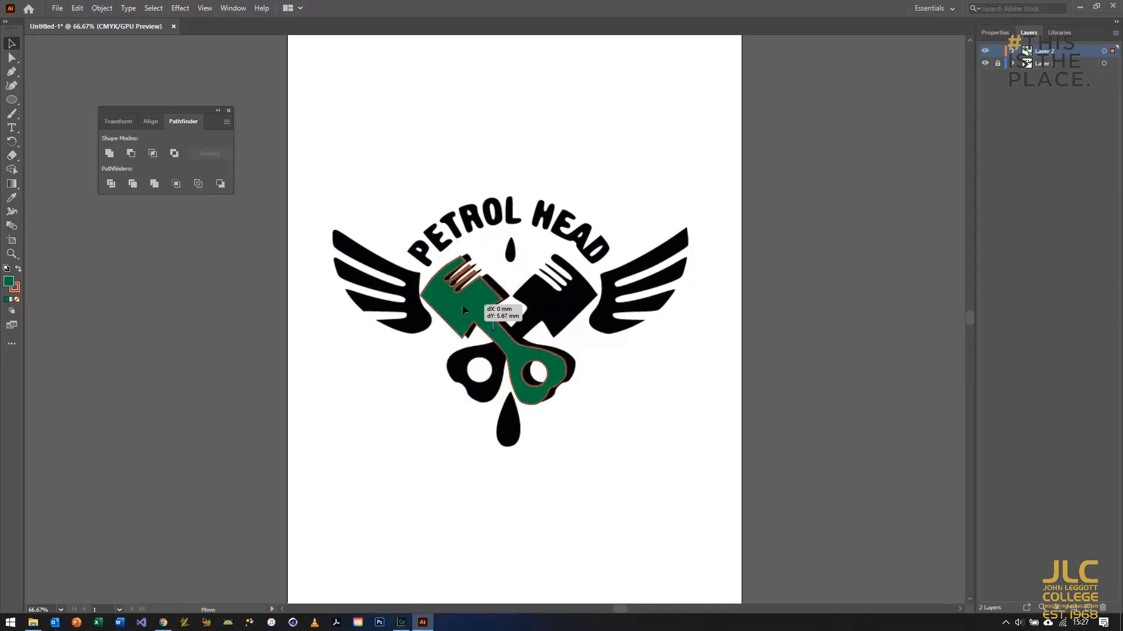
key("ctrl+plus")
key("ctrl+plus")
key("ctrl+plus")
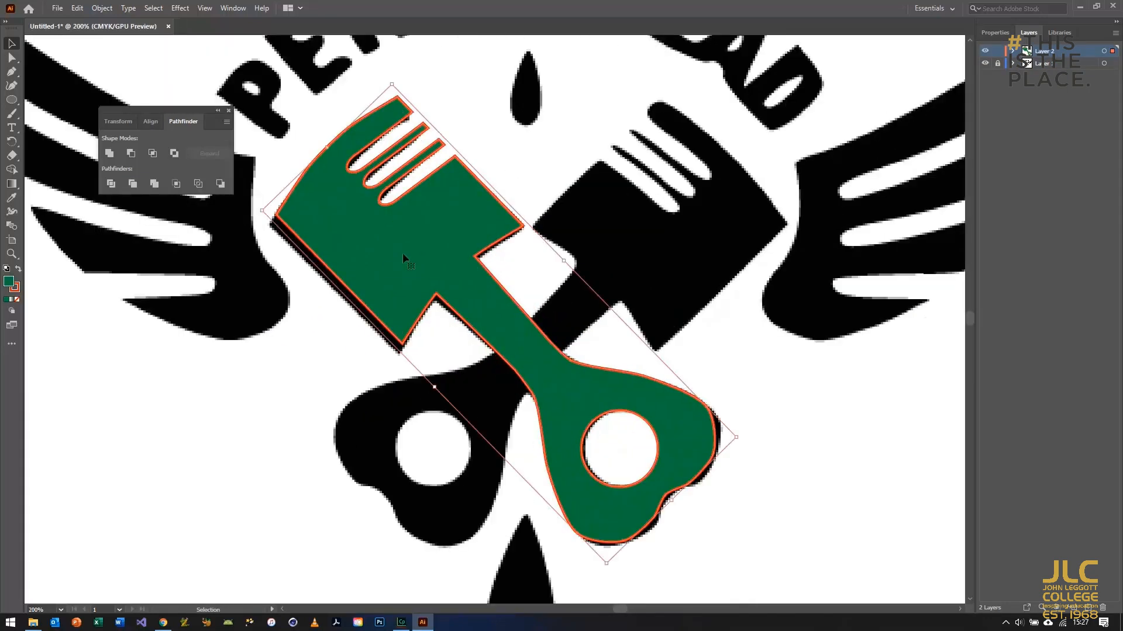
left_click_drag(384, 69, 382, 80)
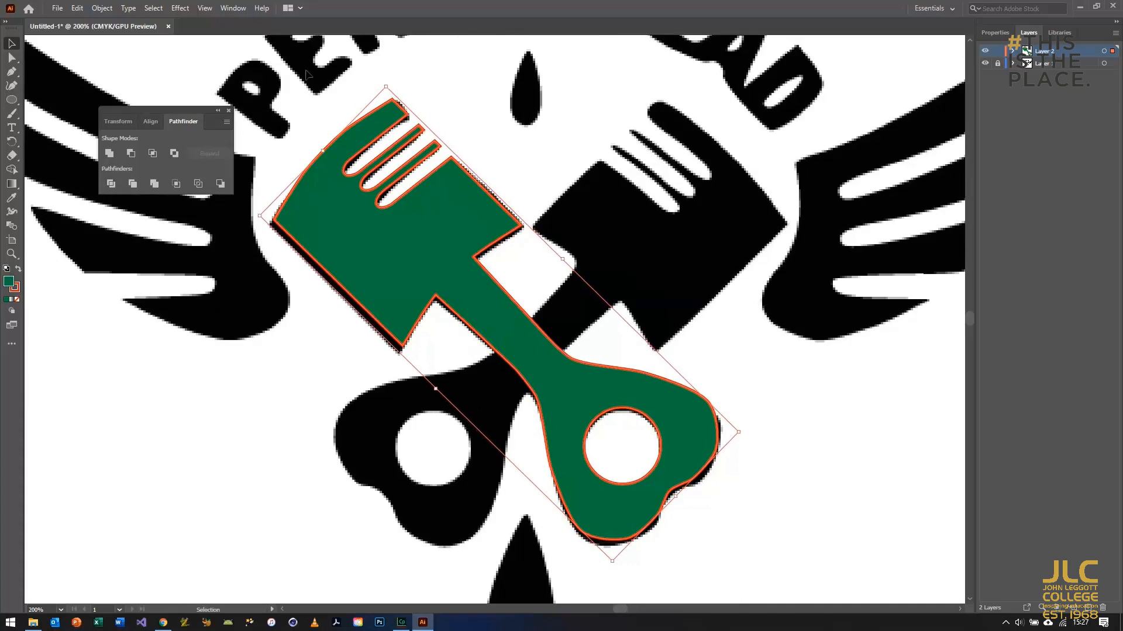
key("Down")
key("Down")
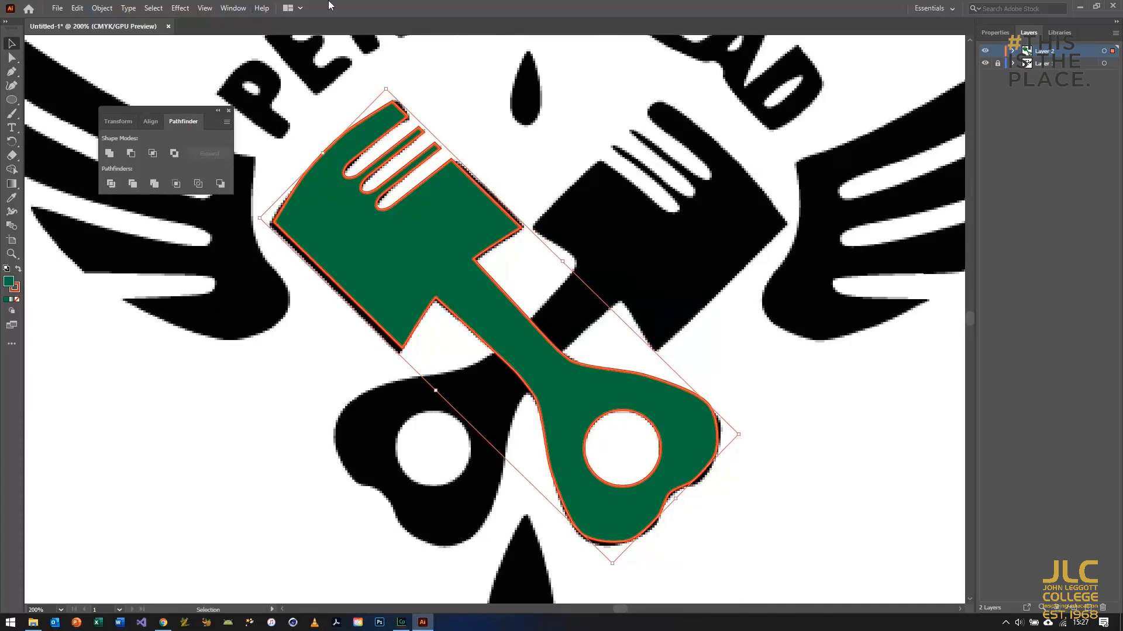
- Remove the piston's stroke and change its fill to orange-red
left_click(994, 32)
left_click(986, 177)
left_click(859, 219)
left_click(1004, 166)
left_click(987, 161)
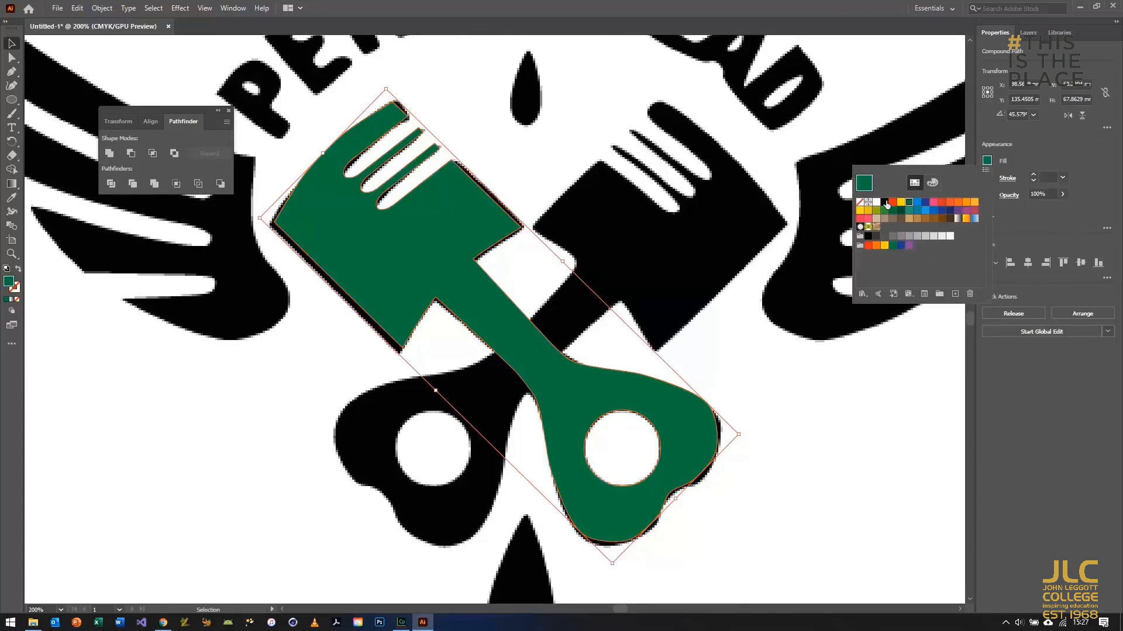
left_click(885, 202)
left_click(892, 203)
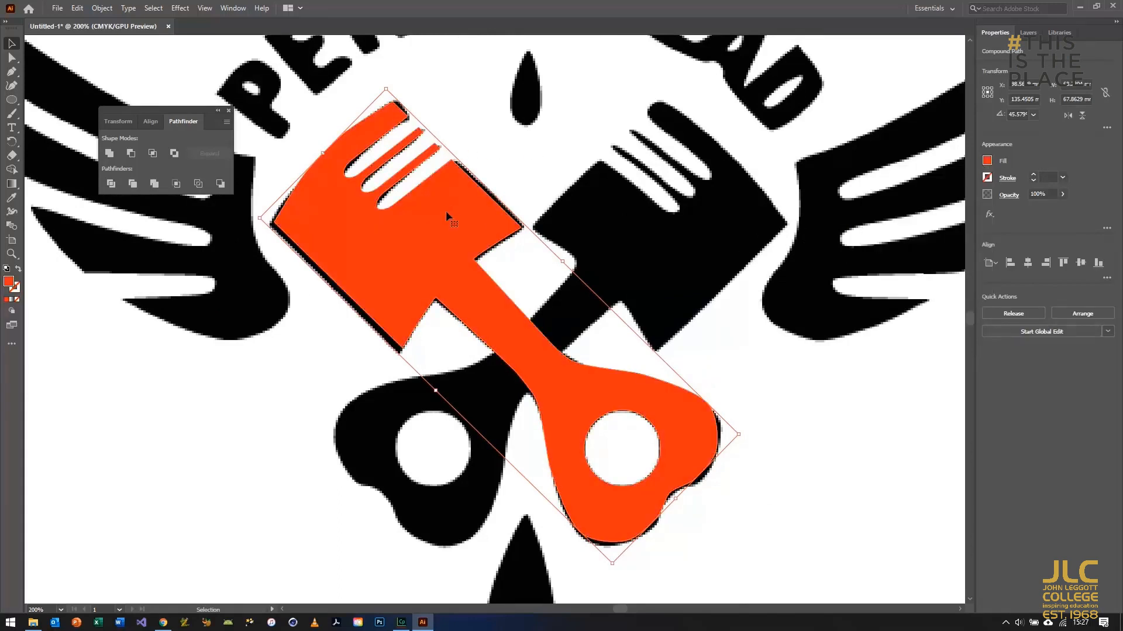
- Create a mirrored copy of the piston by reflecting it across the vertical axis
right_click(431, 235)
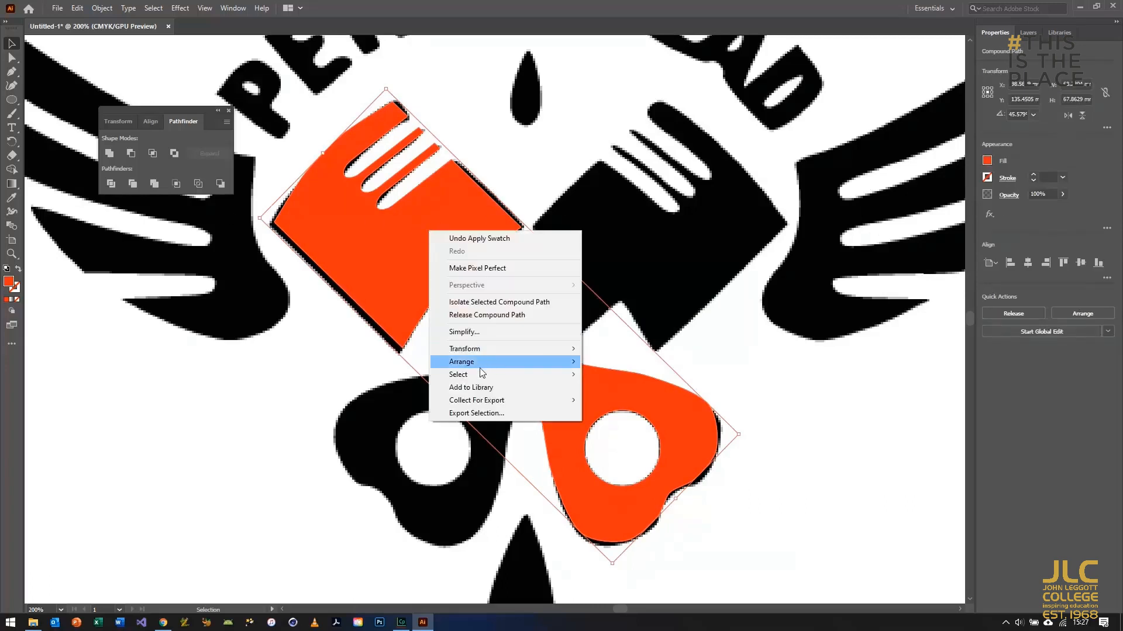
mouse_move(485, 346)
left_click(623, 391)
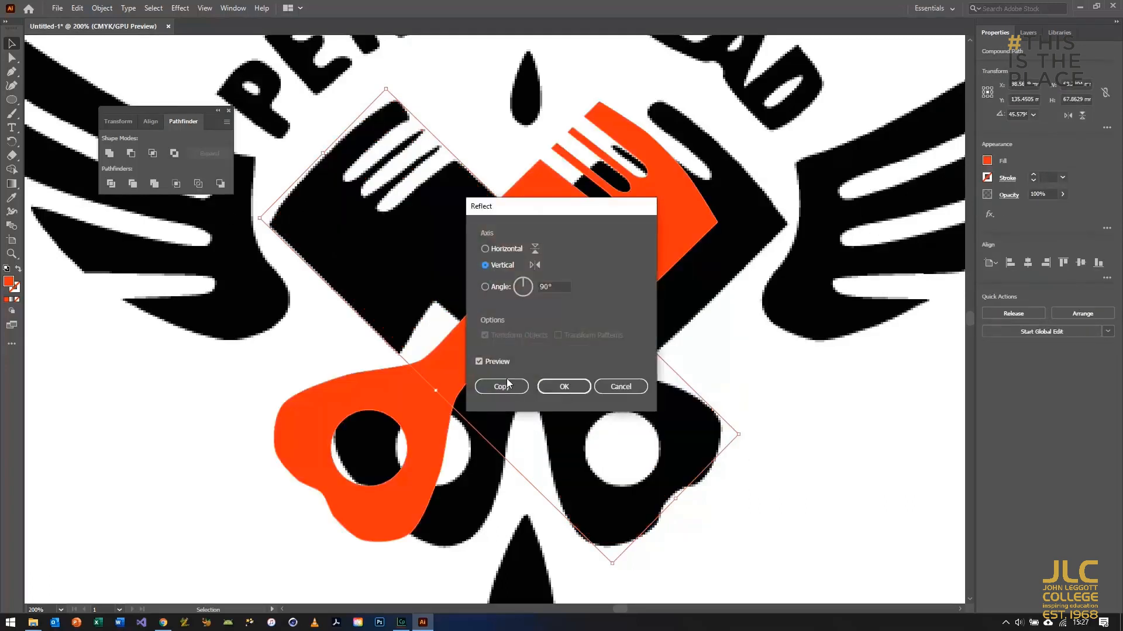
left_click(503, 387)
- Move the mirrored piston horizontally to the right until it covers the logo's second piston
left_click(252, 288)
left_click(576, 254)
key("Right")
key("Right")
key("Right")
key("Right")
key("Right")
key("Right")
key("Right")
key("Right")
key("Right")
key("Right")
key("Right")
key("Right")
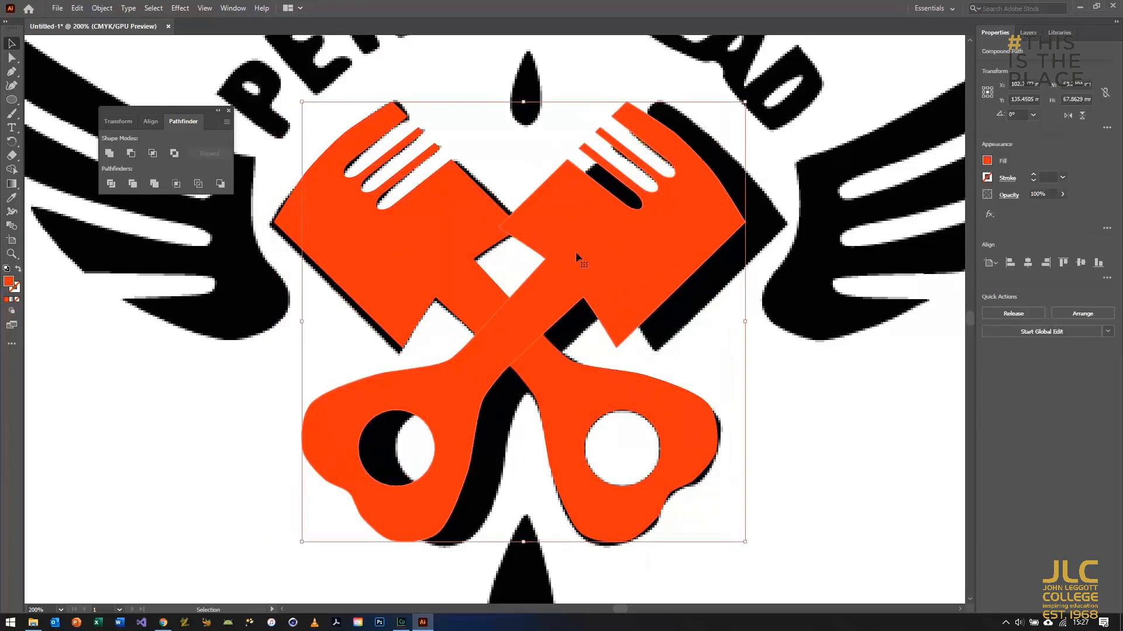
key("Right")
key("Right")
key("Right")
key("Right")
key("Right")
key("Right")
key("Right")
key("Right")
key("Right")
key("Right")
key("Right")
key("Right")
key("Right")
key("Right")
key("Right")
key("Right")
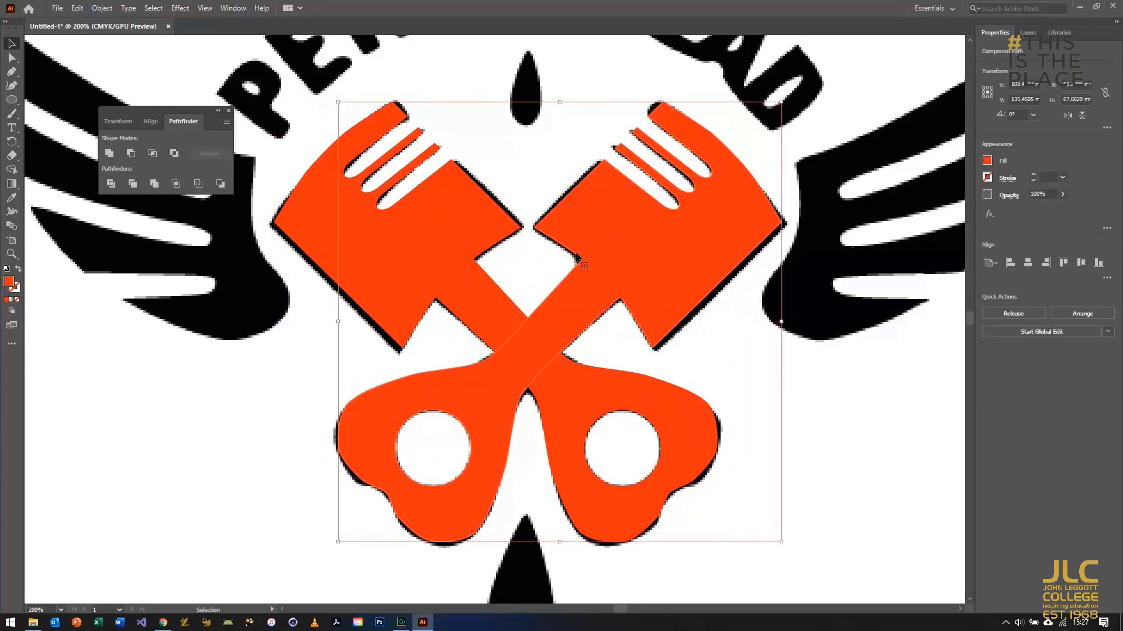
- Examine how closely the two crossed pistons cover the logo artwork beneath them
key("ctrl+equal")
key("ctrl+equal")
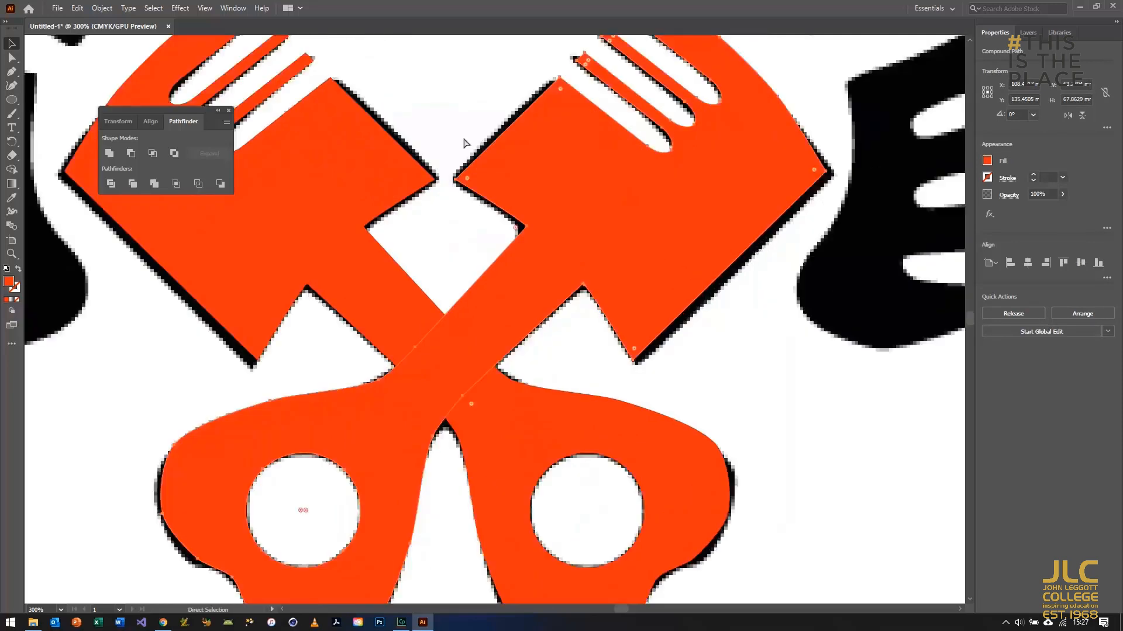
key("ctrl+minus")
key("ctrl+minus")
key("ctrl+minus")
key("ctrl+equal")
key("ctrl+equal")
key("ctrl+minus")
key("ctrl+minus")
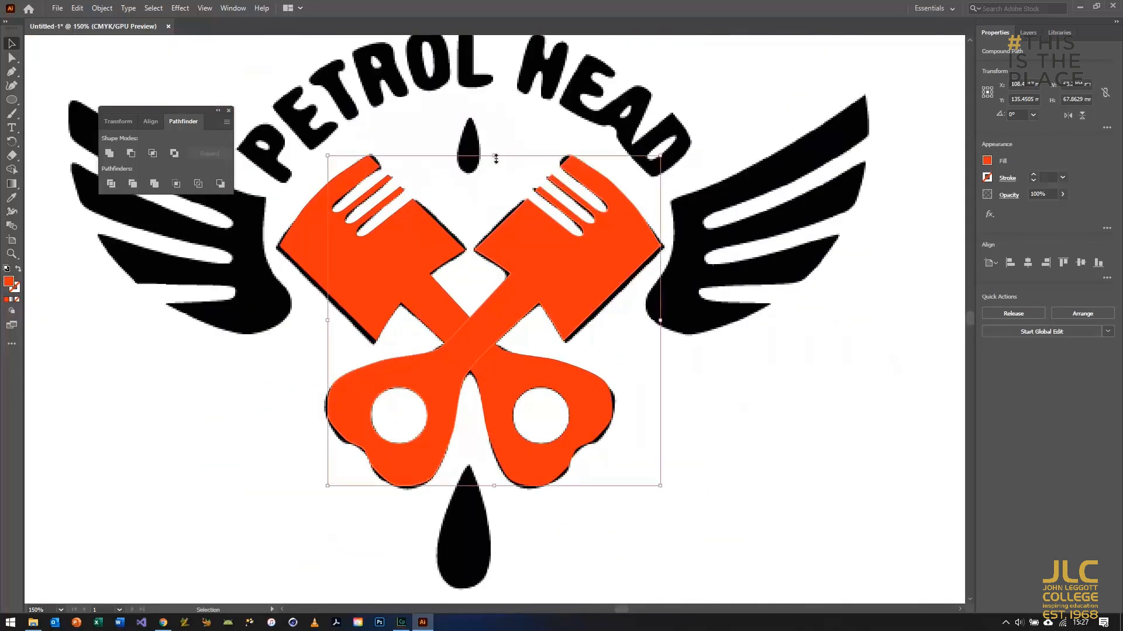
- Outline the right wing with a closed five-point, straight-edged Pen shape whose upper edge is about 45 mm long
left_click(11, 72)
left_click(671, 202)
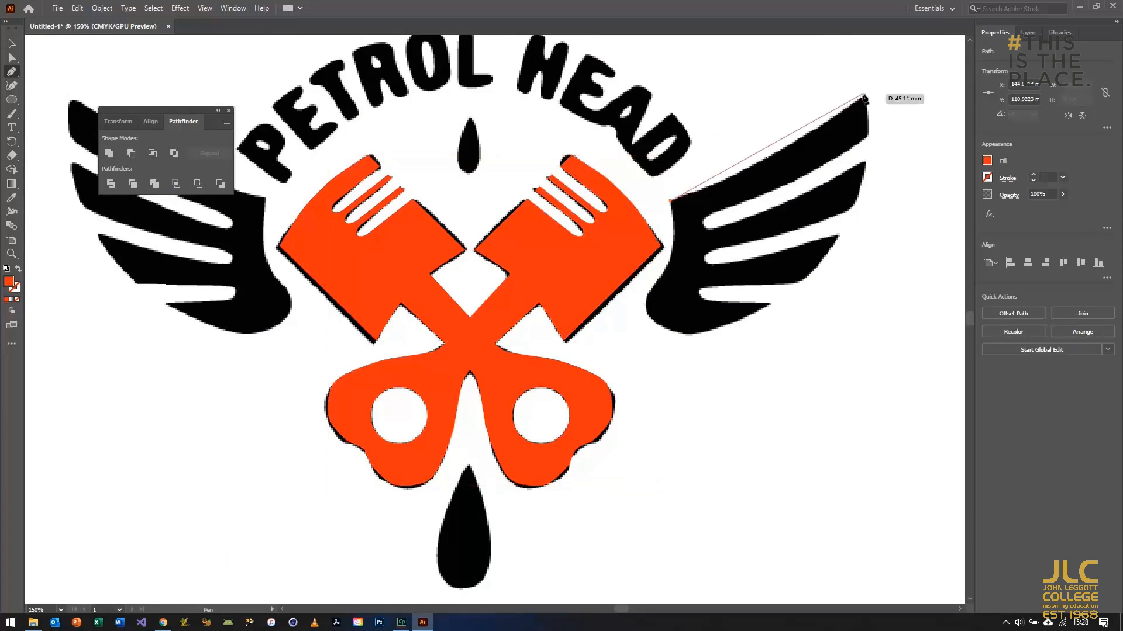
left_click(864, 94)
left_click(768, 305)
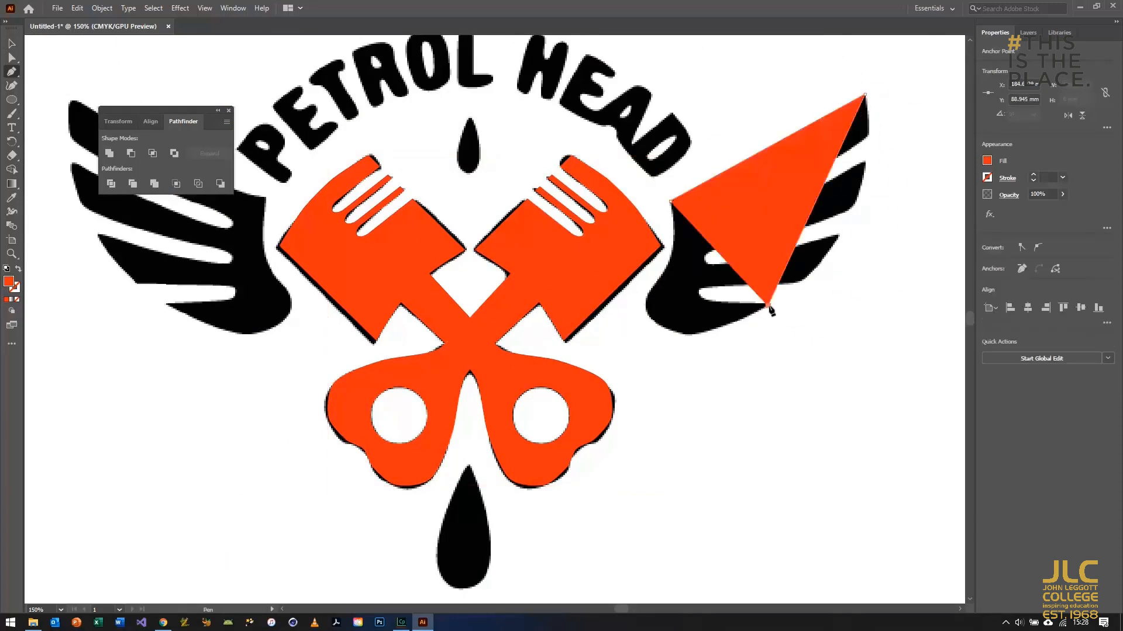
left_click(677, 331)
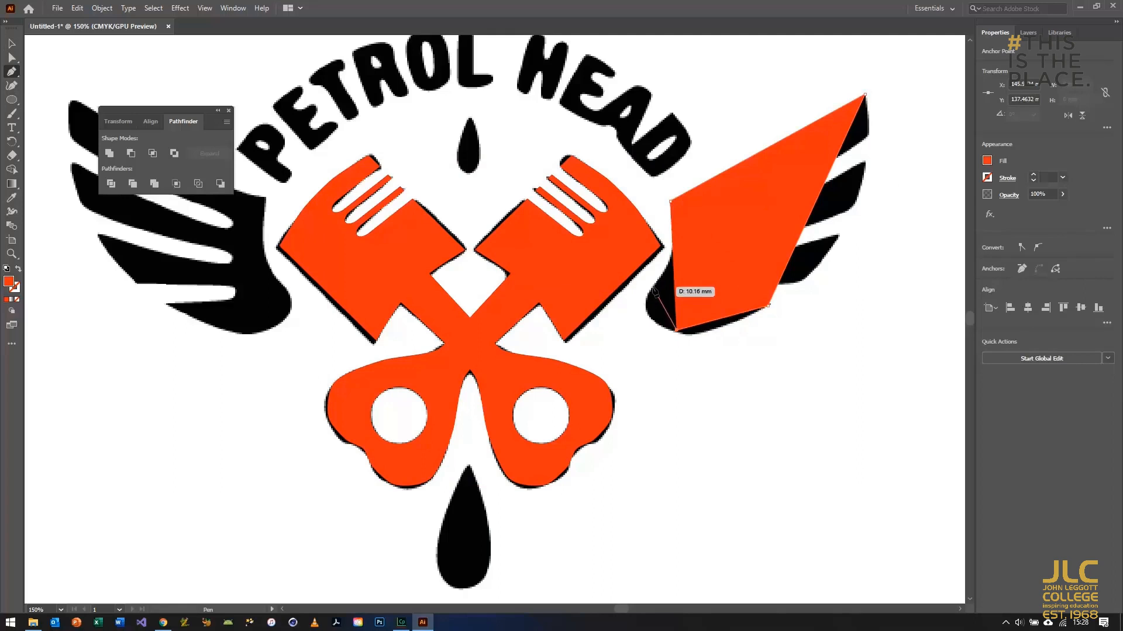
left_click(652, 286)
left_click(671, 202)
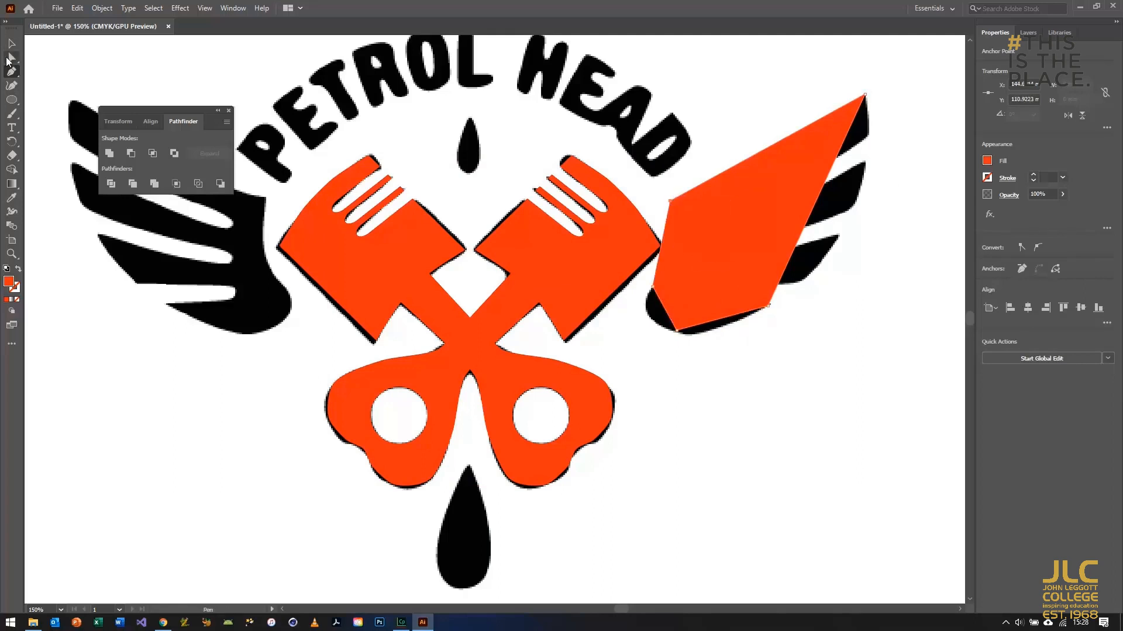
- Cut the wing shape, lock the pistons' layer and add a new layer above it
left_click(9, 58)
left_click_drag(881, 101, 664, 365)
key("ctrl+x")
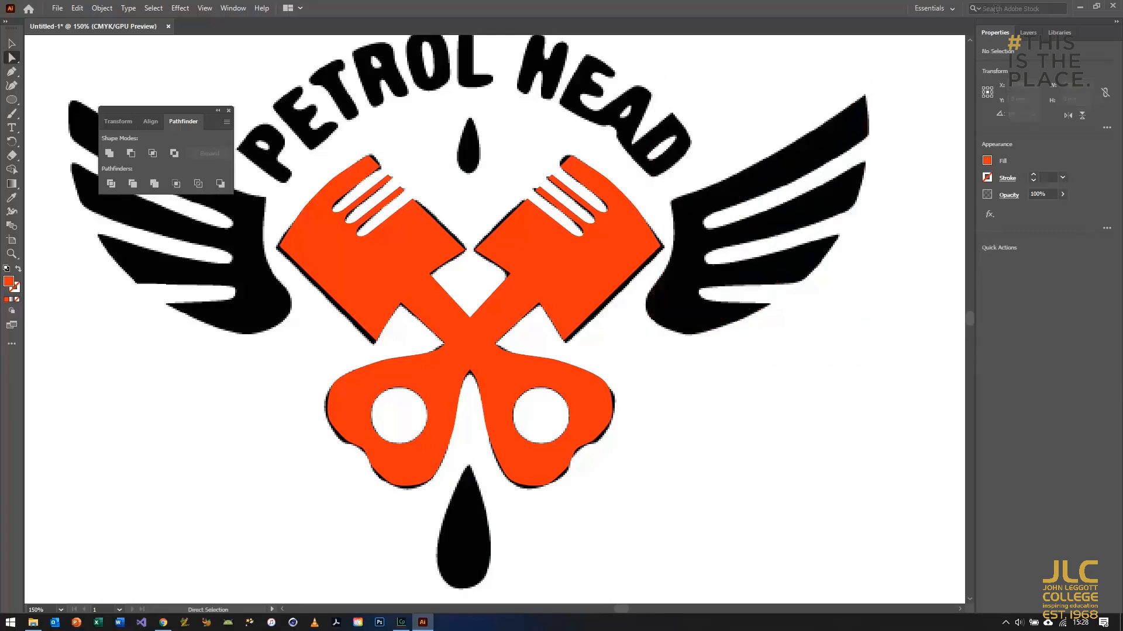
left_click(1028, 33)
left_click(1088, 608)
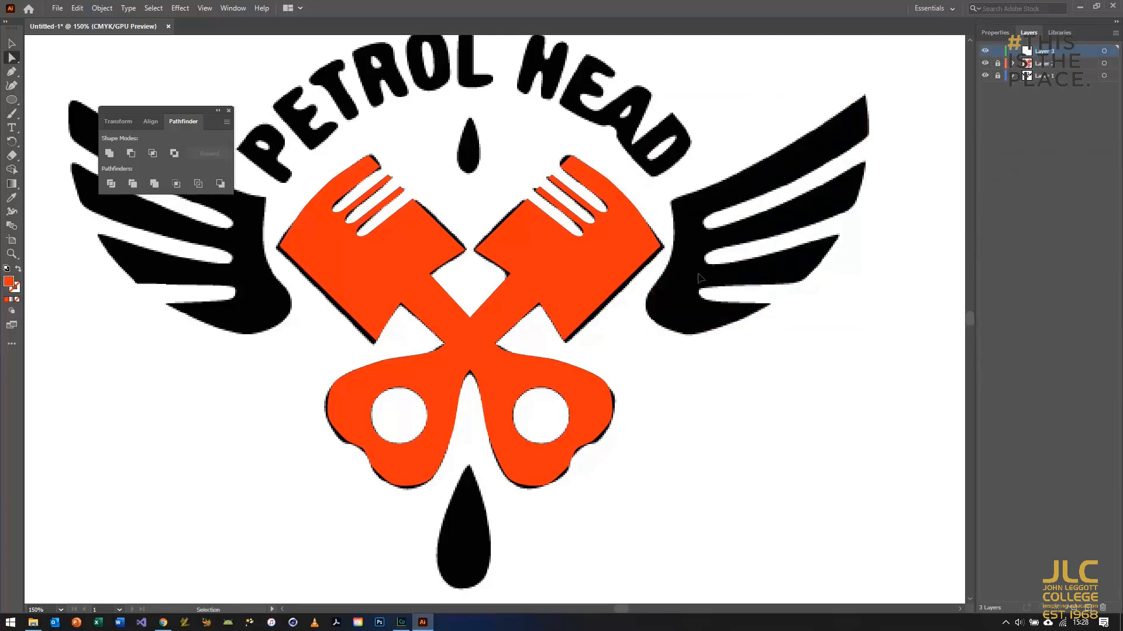
- Paste the cut wing shape onto the new layer and position it over the logo's right wing
key("ctrl+v")
left_click_drag(522, 298, 775, 199)
- Remove the wing shape's fill and give it a green 1 pt stroke
left_click(994, 33)
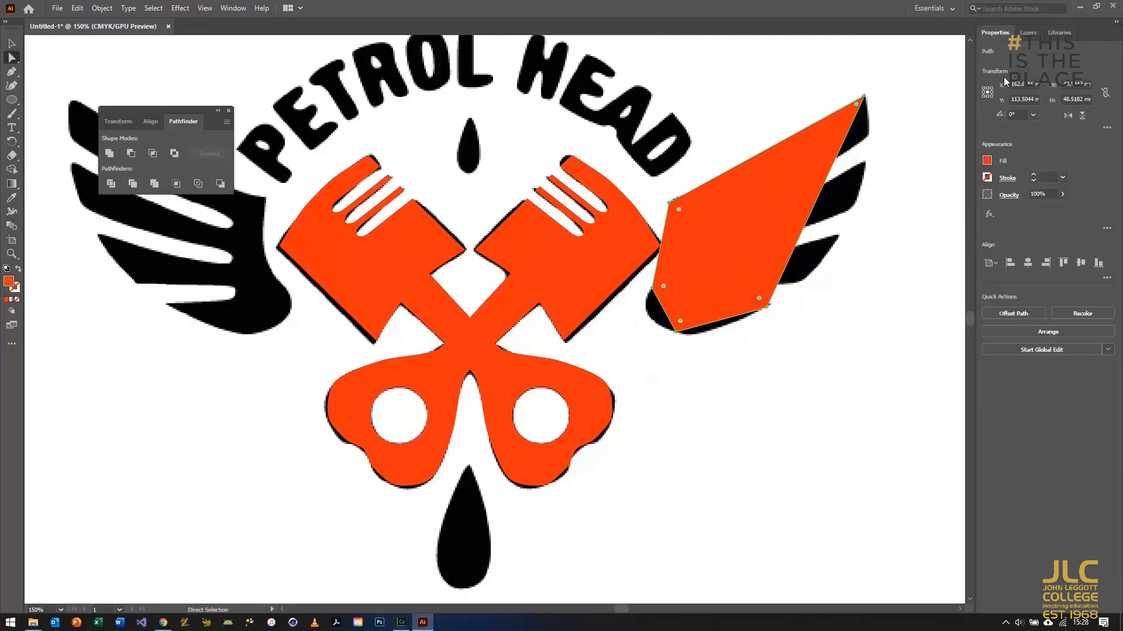
left_click(987, 161)
left_click(860, 203)
left_click(987, 178)
left_click(987, 177)
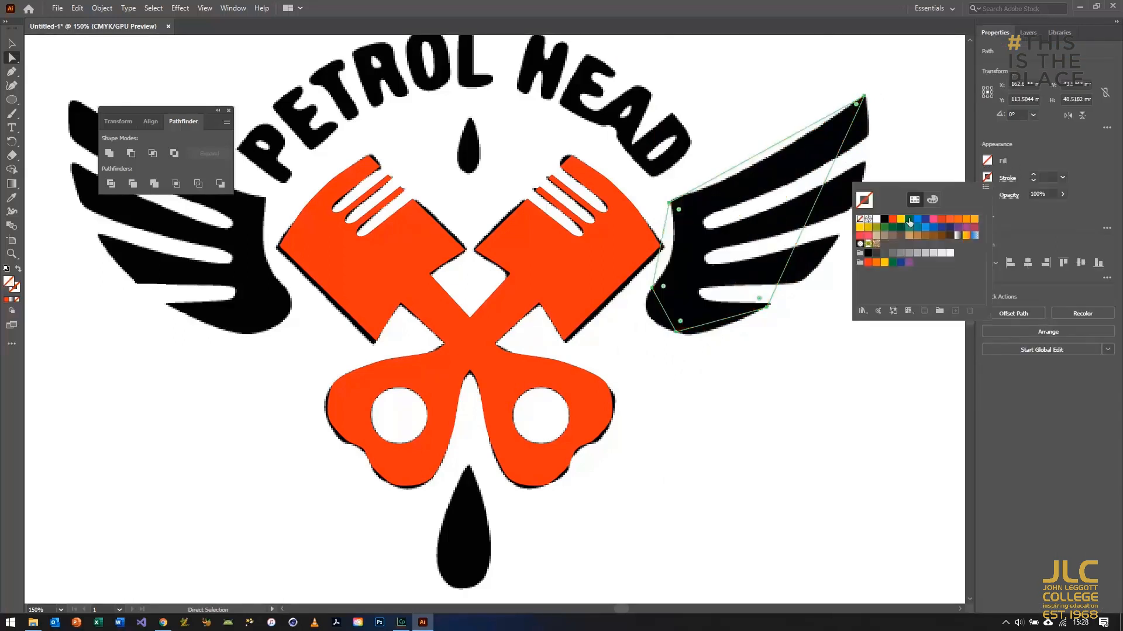
left_click(910, 223)
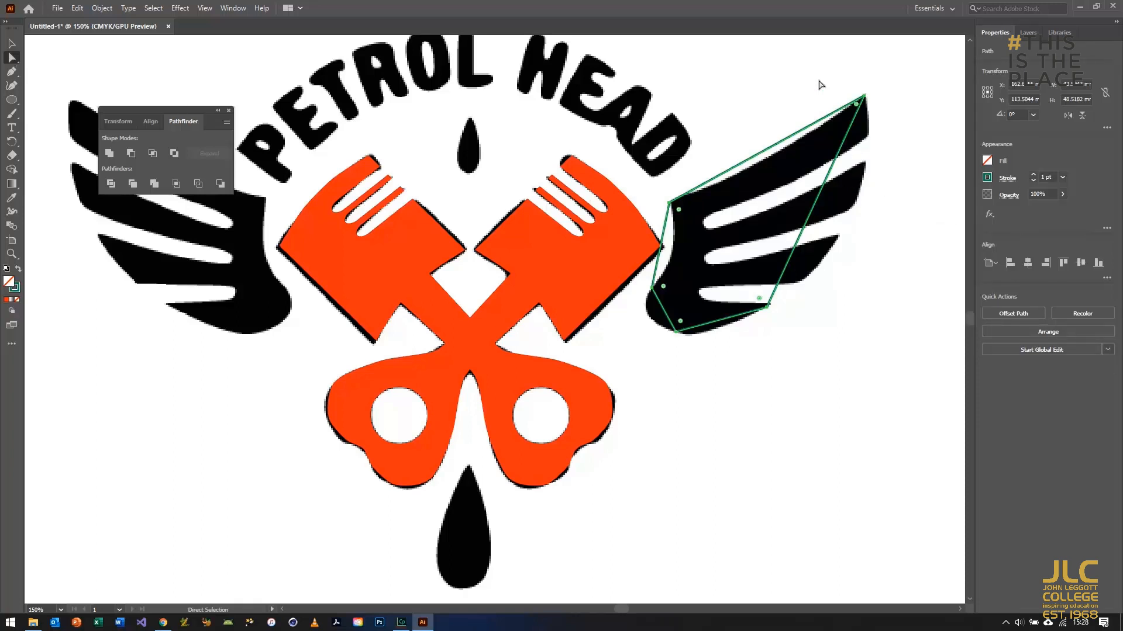
left_click(818, 81)
- Convert all five corner anchors of the right wing outline to smooth points
left_click_drag(641, 83, 940, 406)
left_click(863, 98)
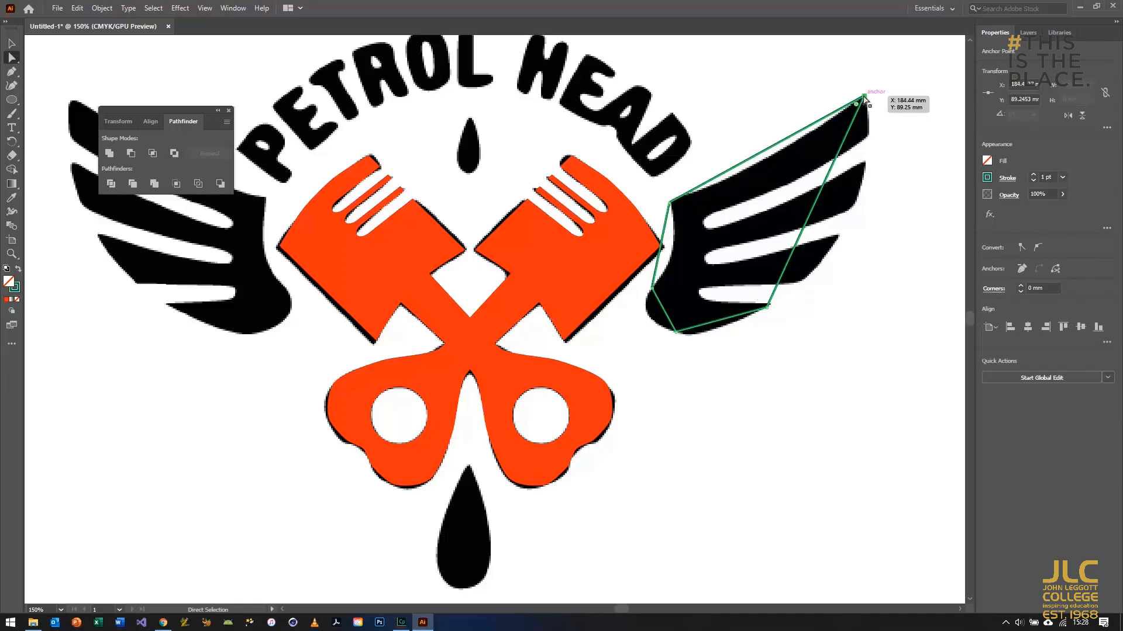
left_click(1039, 248)
key("v")
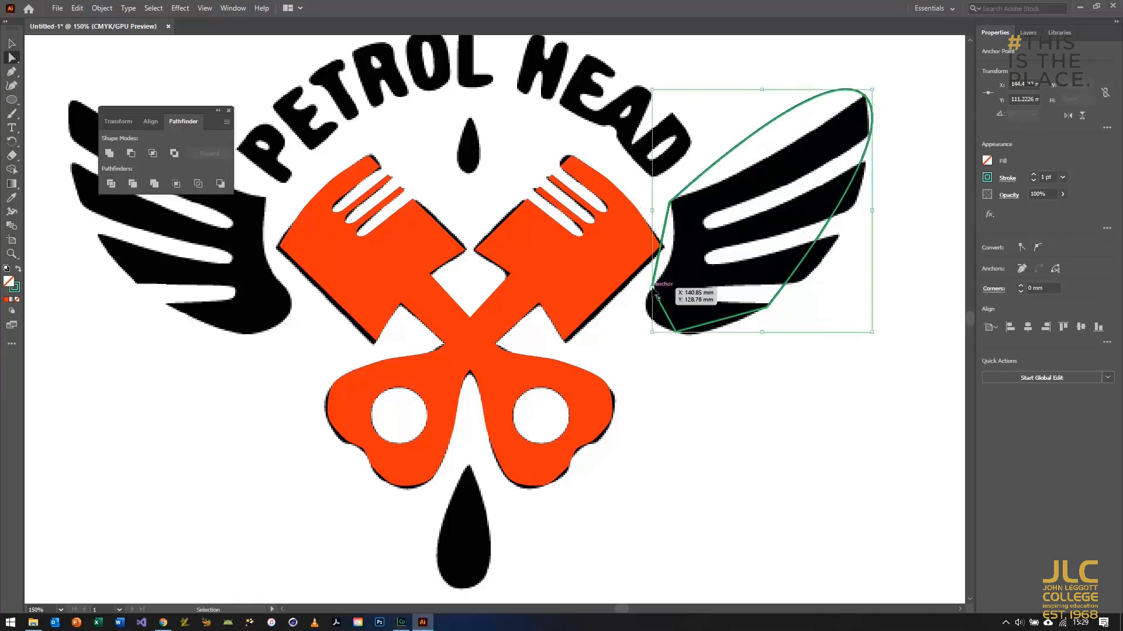
left_click(653, 288)
left_click(669, 203)
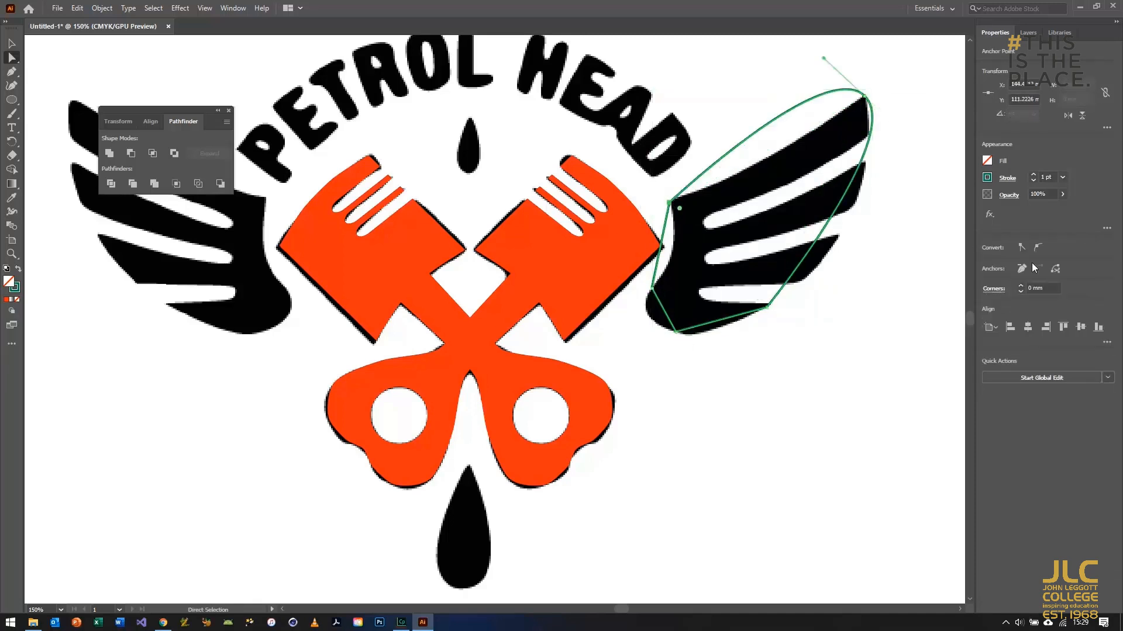
left_click(1038, 247)
left_click(654, 290)
left_click(1038, 248)
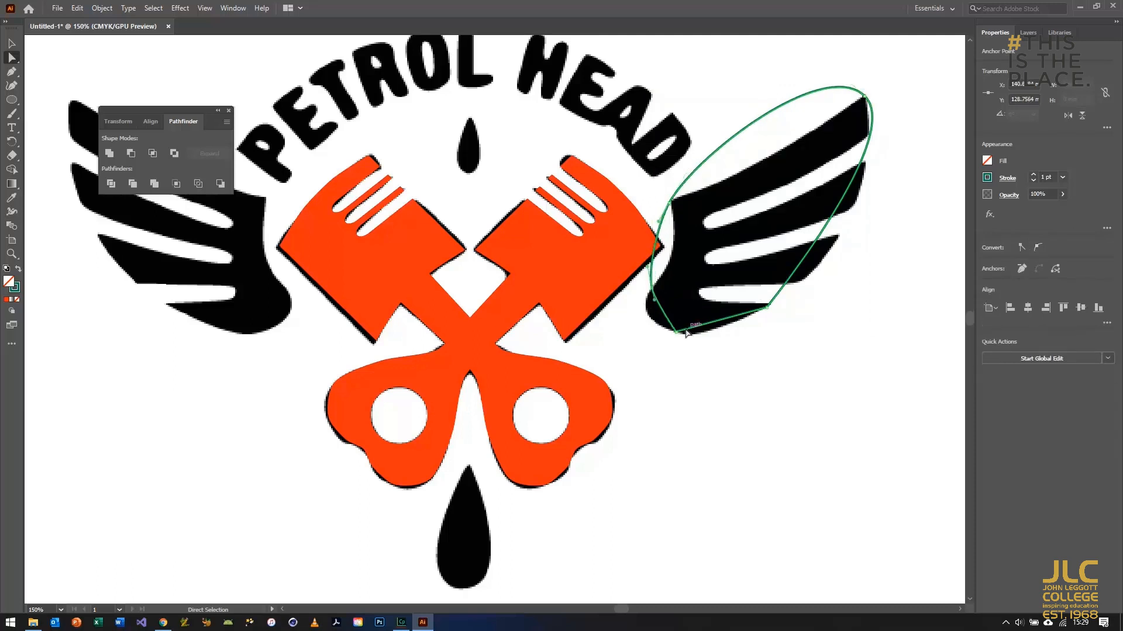
left_click(1040, 248)
left_click(767, 307)
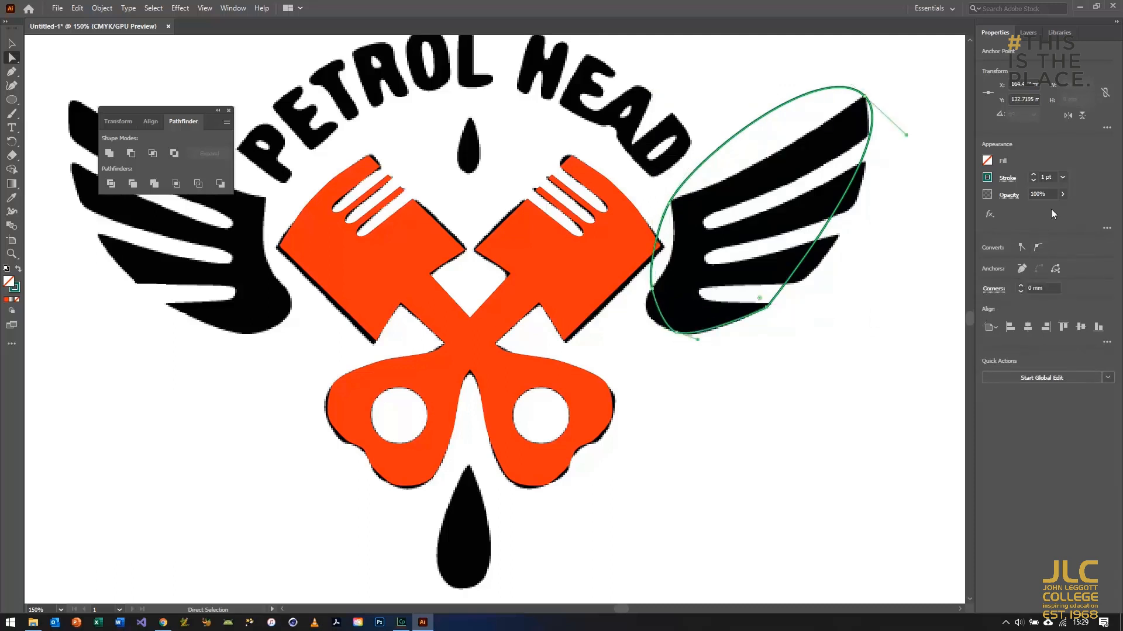
left_click(1039, 248)
- Adjust the curve handles at the wing's inner top corner and tip so the upper edge follows the artwork
key("ctrl+=")
key("ctrl+=")
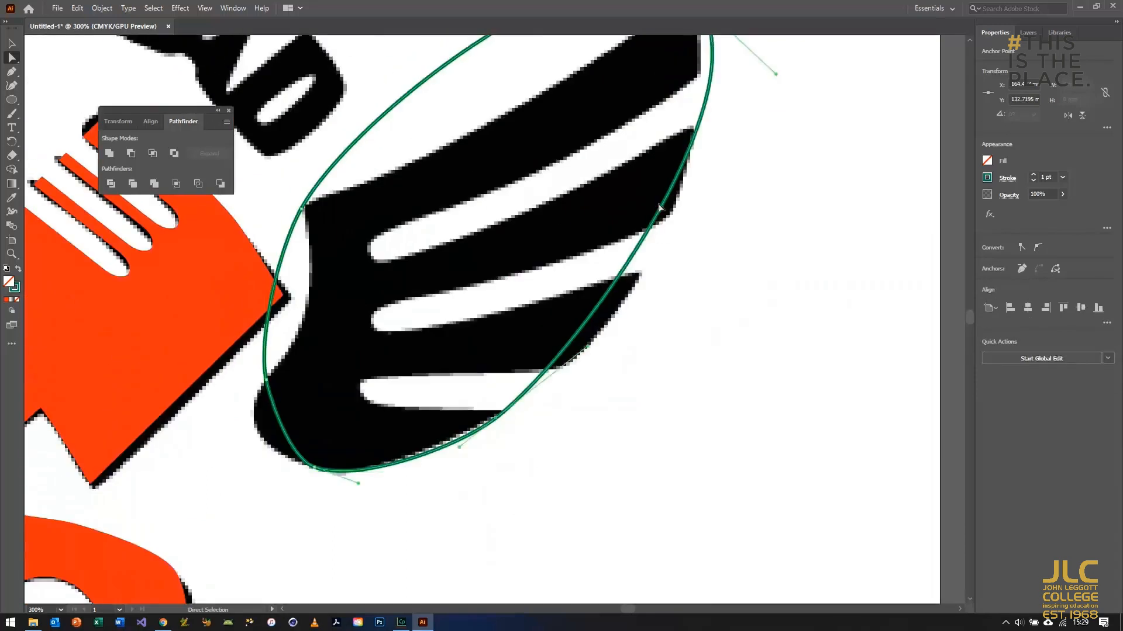
left_click_drag(696, 175, 542, 278)
left_click(303, 392)
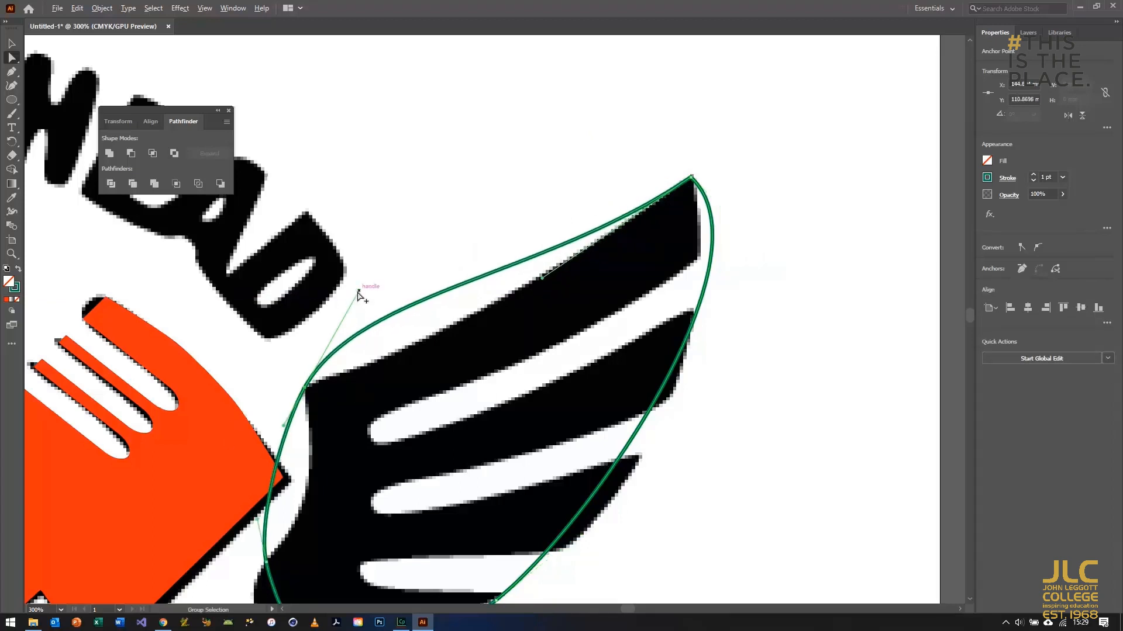
left_click_drag(358, 292, 479, 324)
left_click(692, 176)
left_click_drag(777, 255, 738, 393)
- Refine the lower feather anchor and its handle so the wing's outer curve passes along the feather ends
scroll(582, 419, "down", 3)
left_click(498, 412)
mouse_move(588, 349)
left_mouse_down()
mouse_move(614, 354)
mouse_move(602, 355)
left_mouse_up()
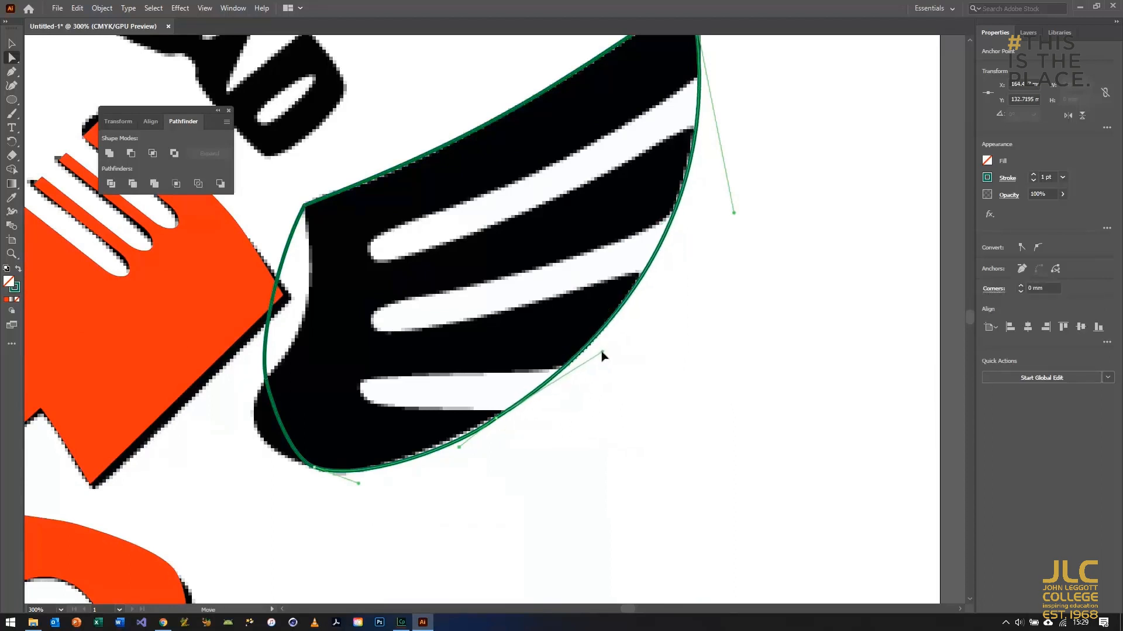
left_click_drag(495, 419, 496, 421)
- Round the wing outline's bottom curve by adjusting its anchor handles, and undo the last adjustments
left_click(314, 471)
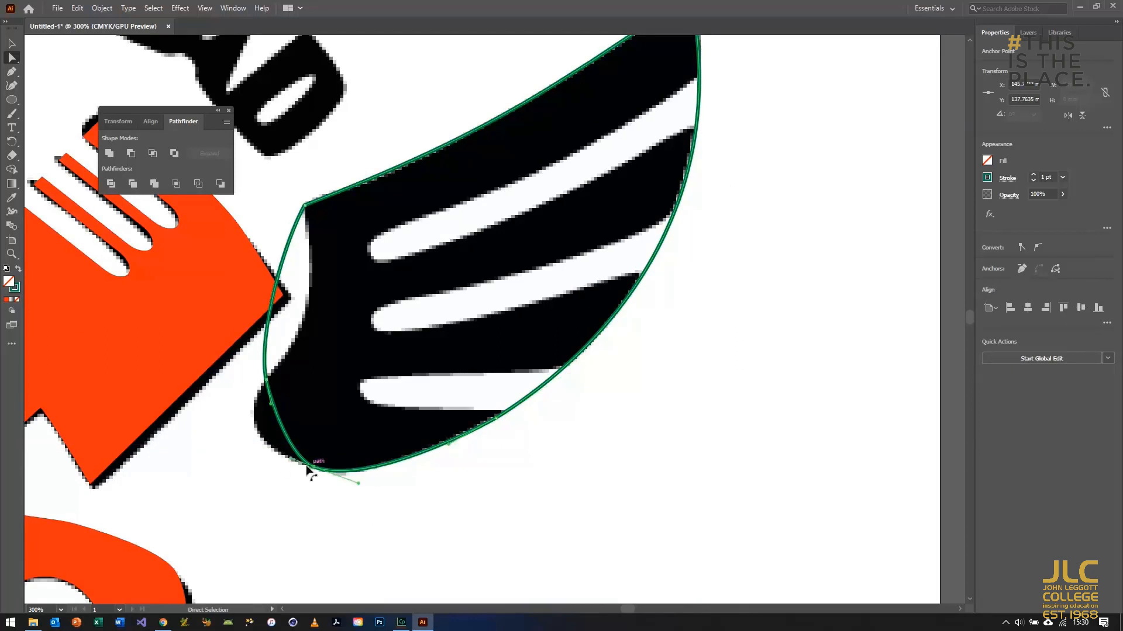
left_click_drag(291, 462, 227, 442)
left_click_drag(358, 483, 363, 478)
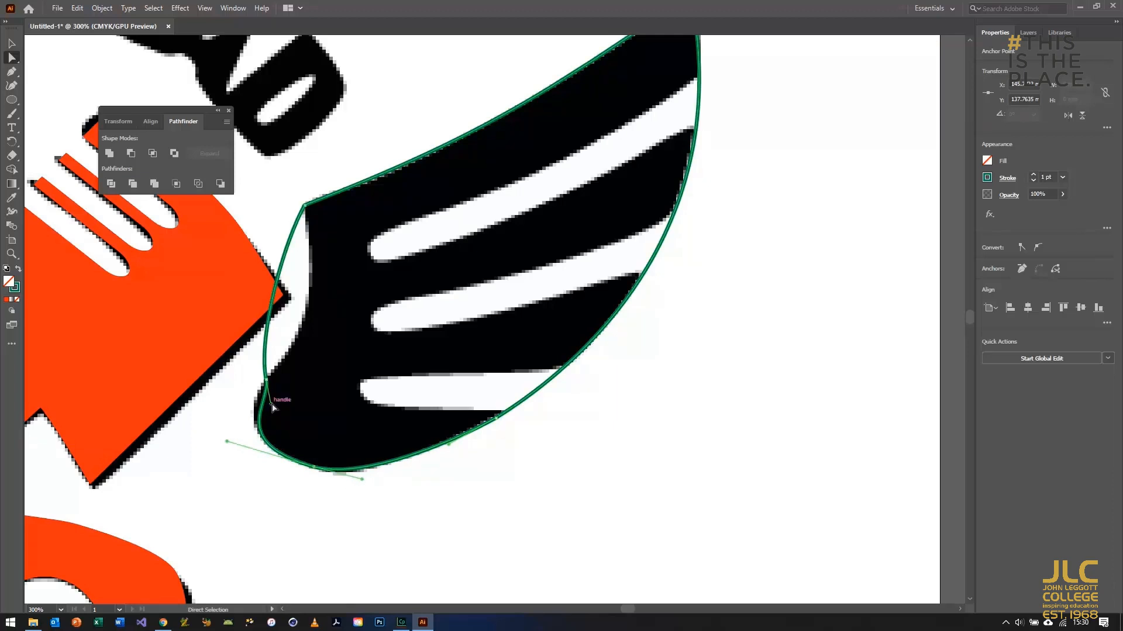
left_click_drag(271, 404, 268, 404)
key("ctrl+z")
key("ctrl+z")
- Reshape both handles of the inner-edge anchor so the outline bulges around the wing's base and curves inward above it
left_click(266, 380)
left_click_drag(270, 404, 255, 400)
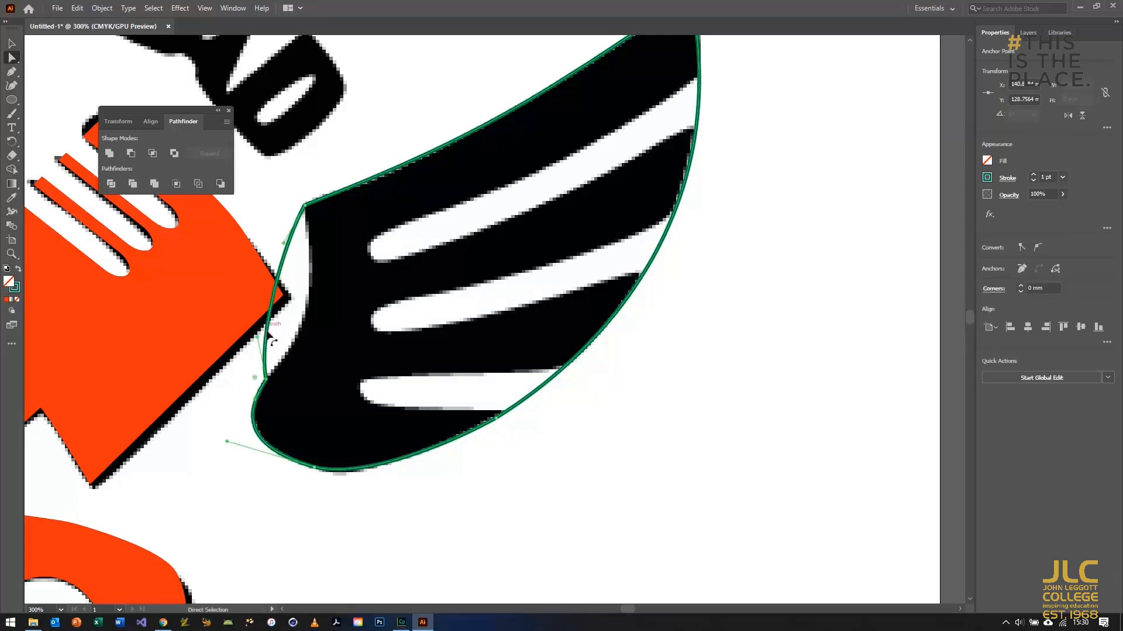
left_click_drag(258, 339, 331, 322)
left_click_drag(255, 399, 253, 391)
key("ctrl+z")
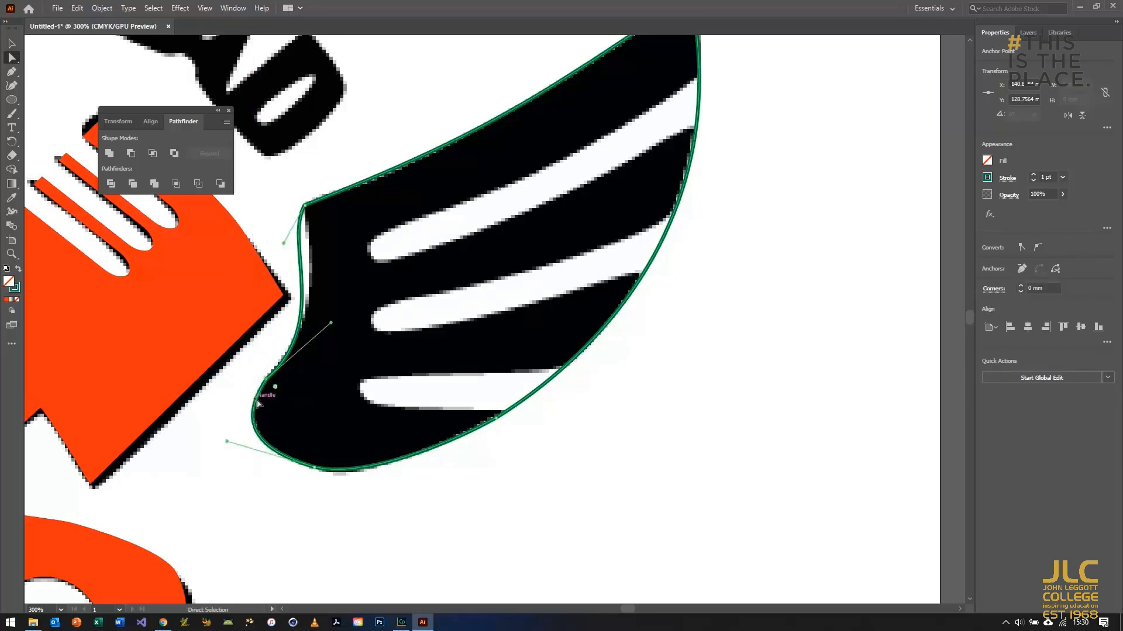
- Refine the wing's inner edge up to the top corner, toggling the logo artwork's visibility to check the outline
left_click(1028, 32)
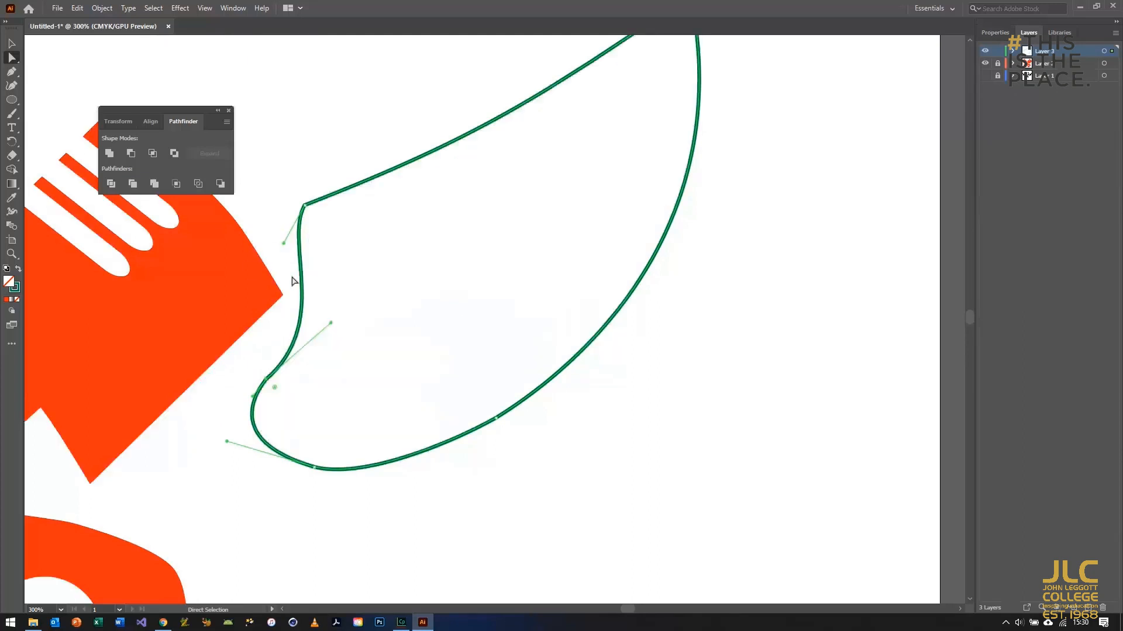
left_click_drag(331, 324, 328, 320)
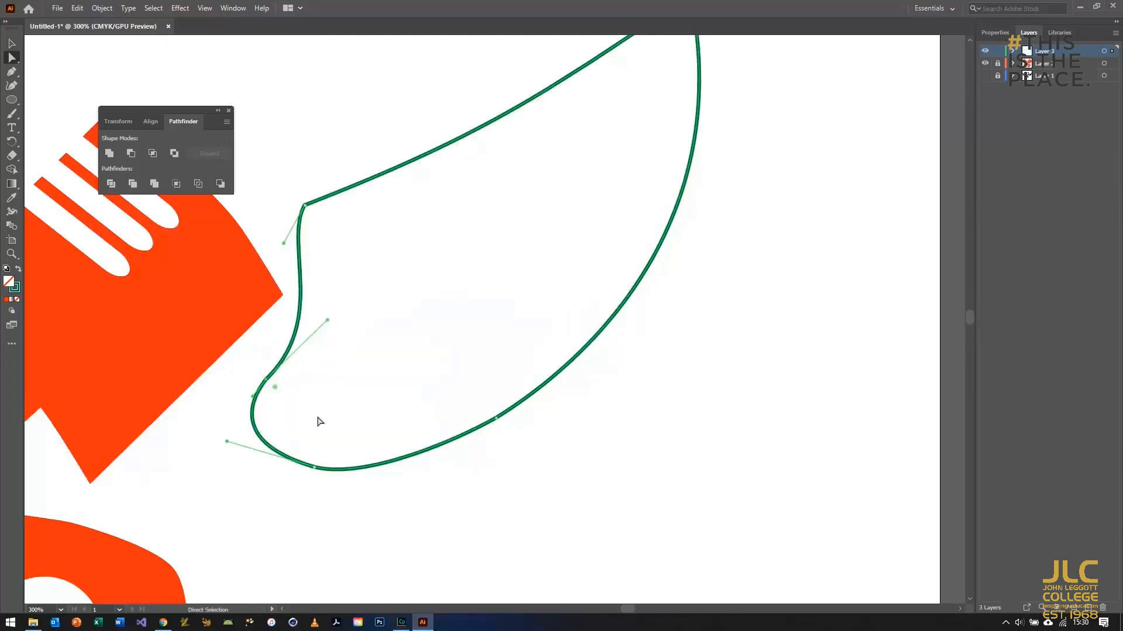
left_click(986, 76)
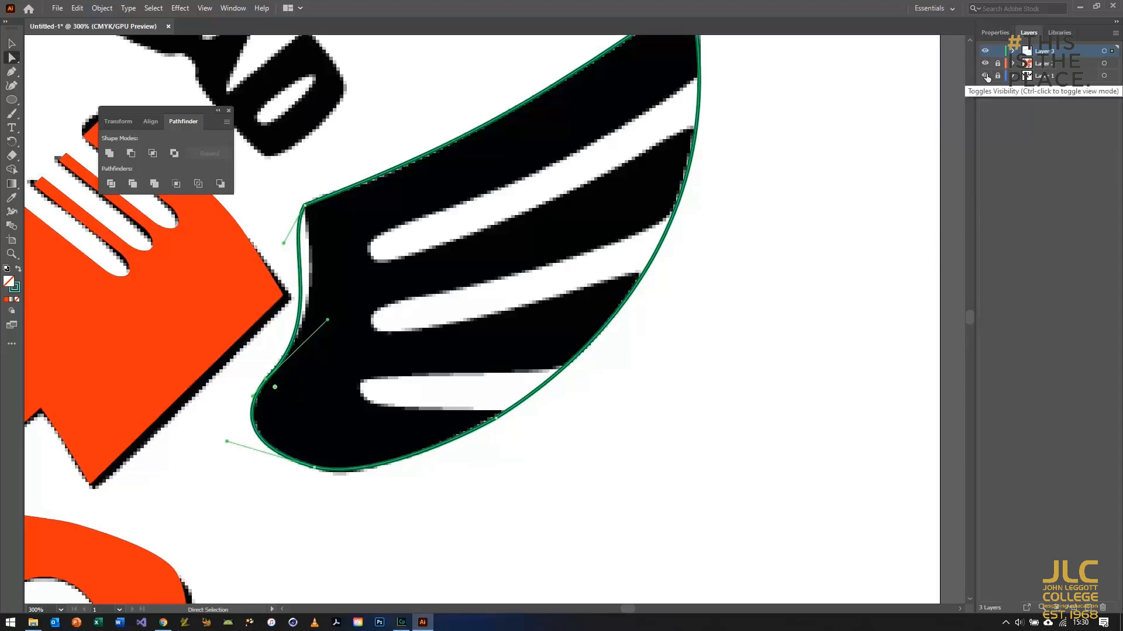
left_click_drag(285, 242, 307, 260)
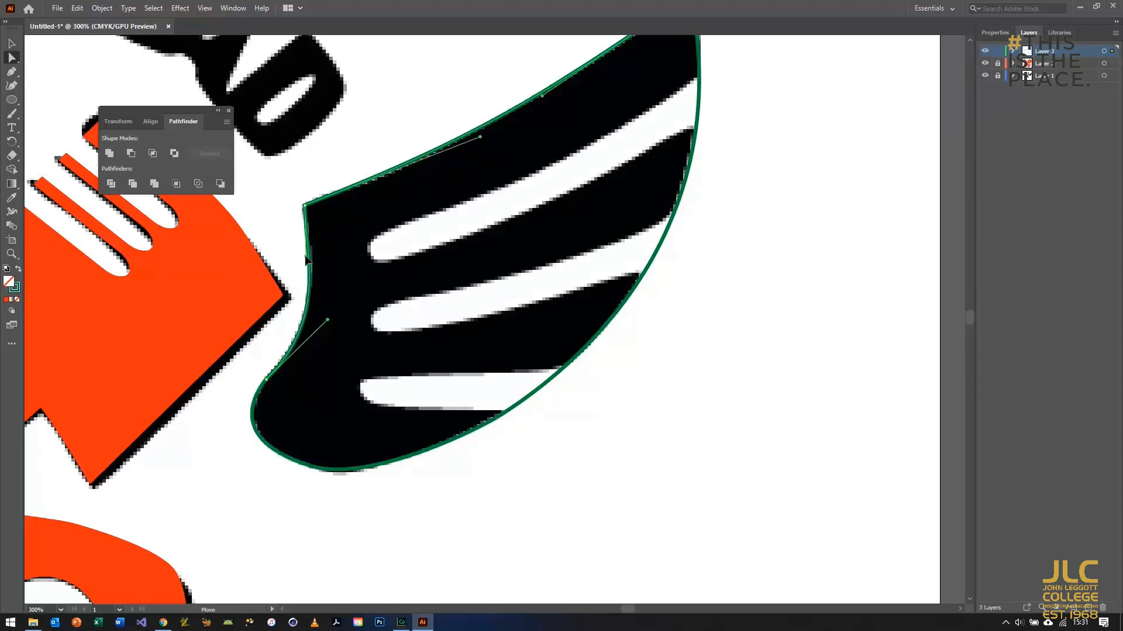
left_click(266, 380)
scroll(544, 261, "up", 10)
scroll(544, 261, "down", 7)
left_click(984, 75)
left_click(985, 76)
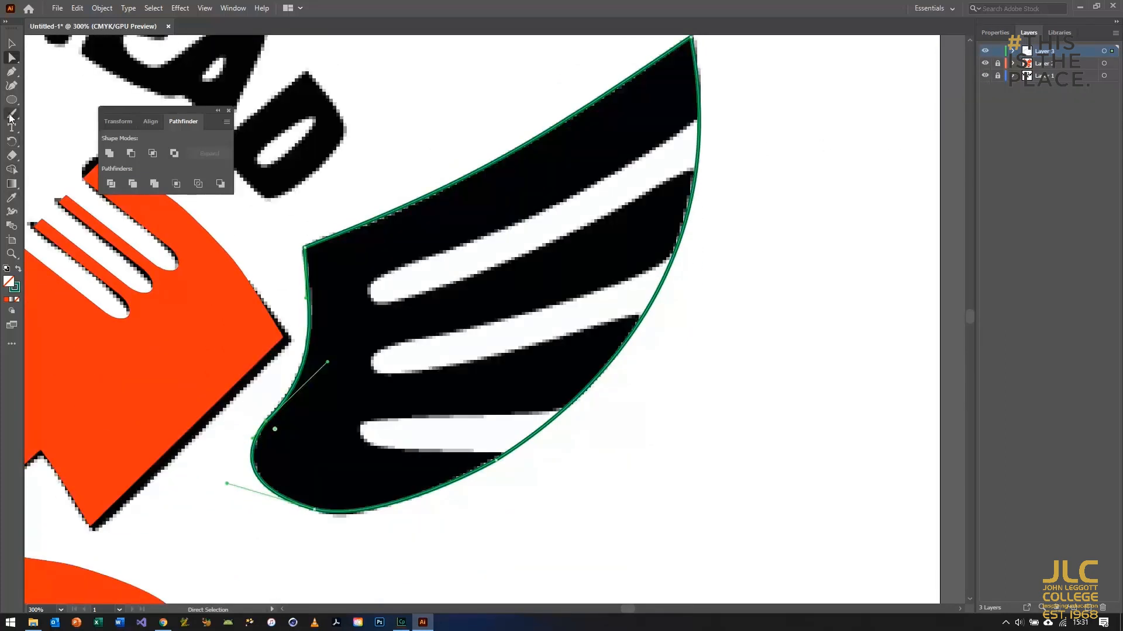
- Lock the wing outline's layer and add a new layer above it
left_click(997, 51)
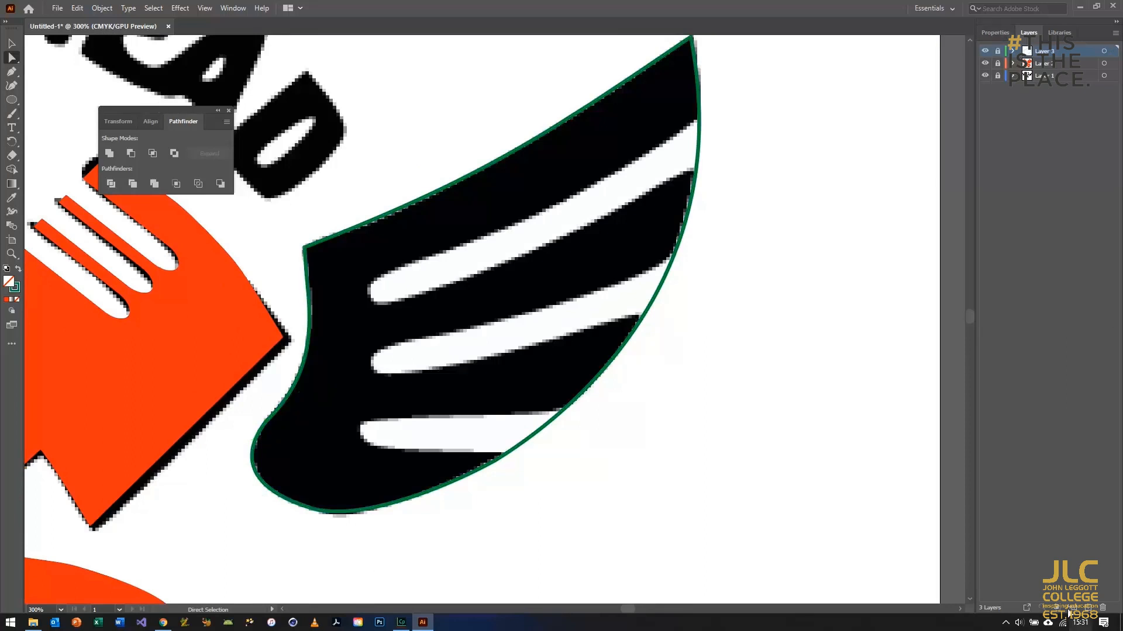
left_click(1089, 608)
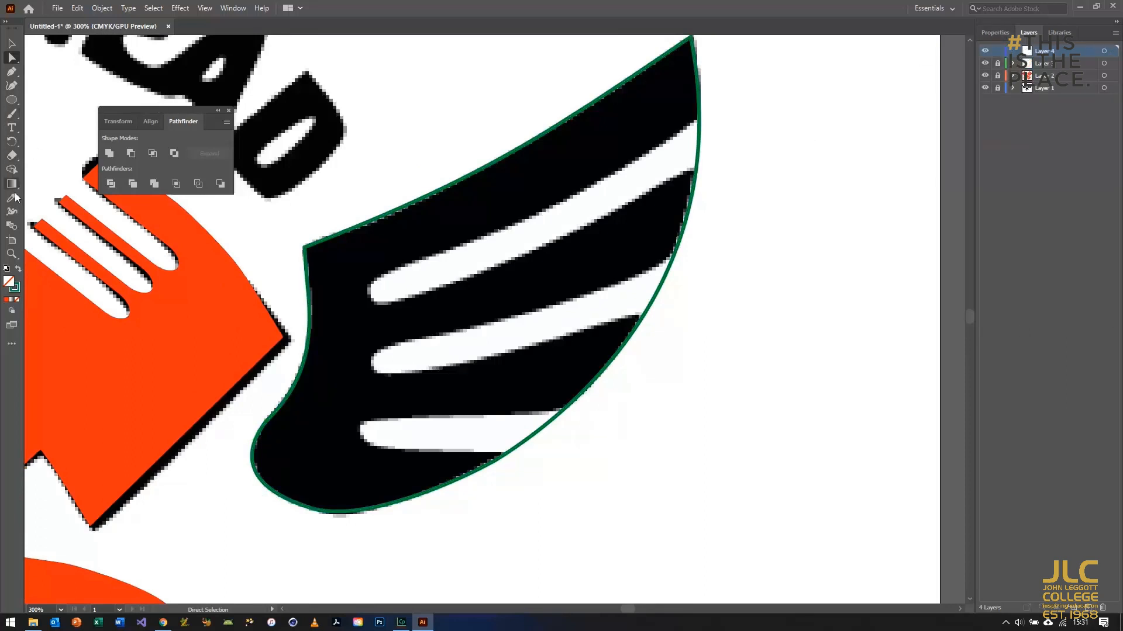
- Draw a closed four-point, straight-edged Pen shape about 21 mm high along the wing's uppermost white gap, extending past the wing edge
left_click(12, 71)
left_click(383, 275)
left_click(393, 300)
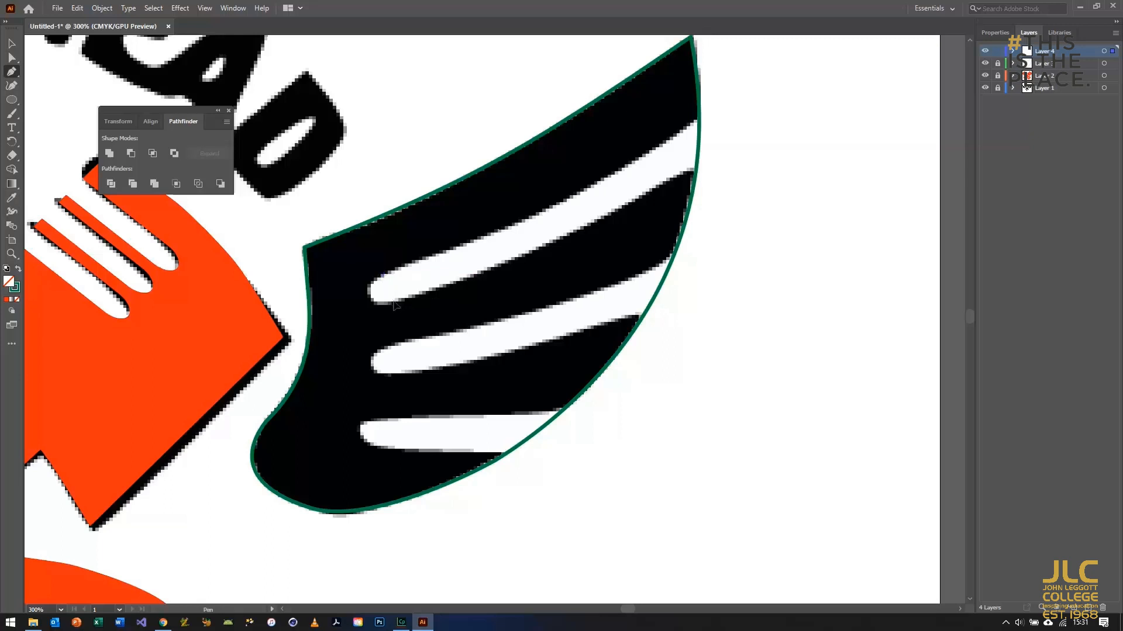
left_click(734, 144)
left_click(714, 102)
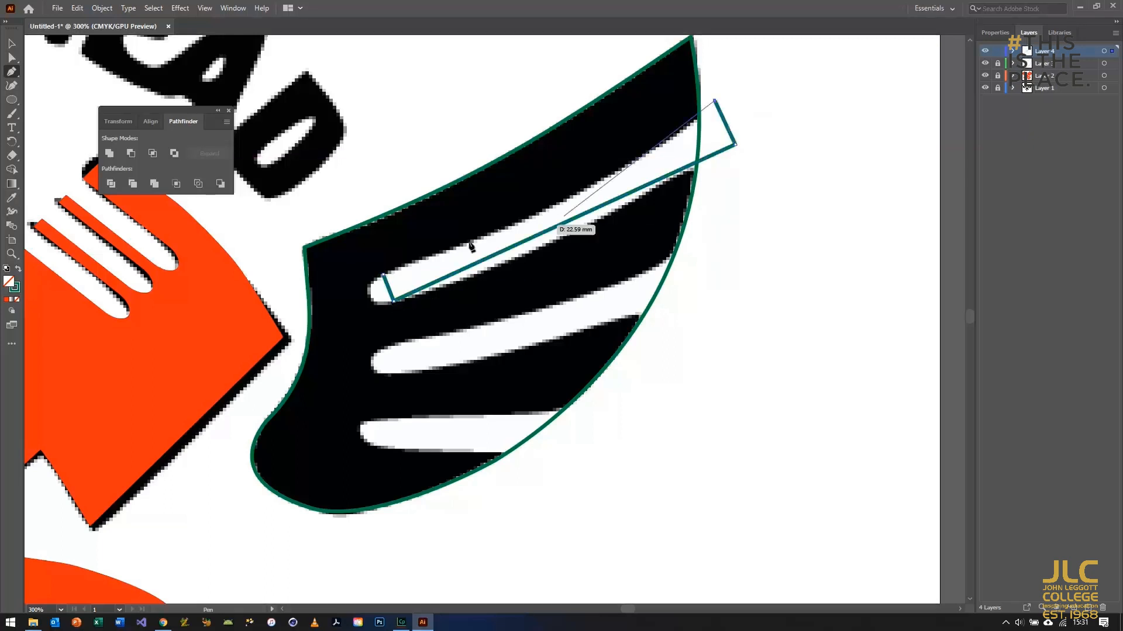
left_click(383, 275)
- Convert all four corners of the gap shape to smooth points
left_click(16, 58)
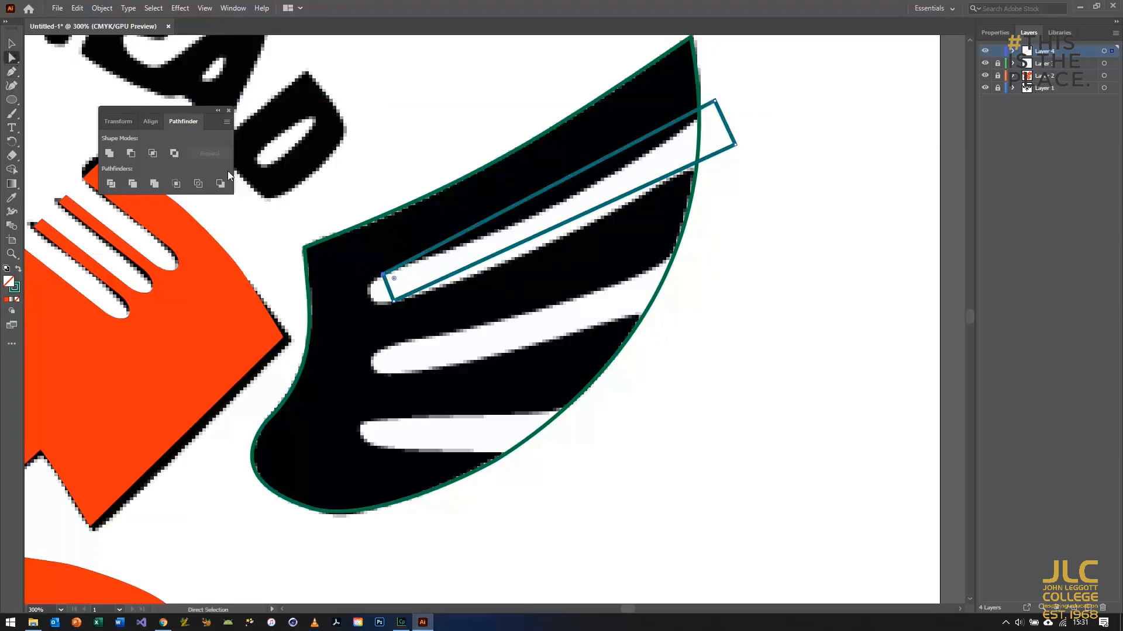
left_click(997, 33)
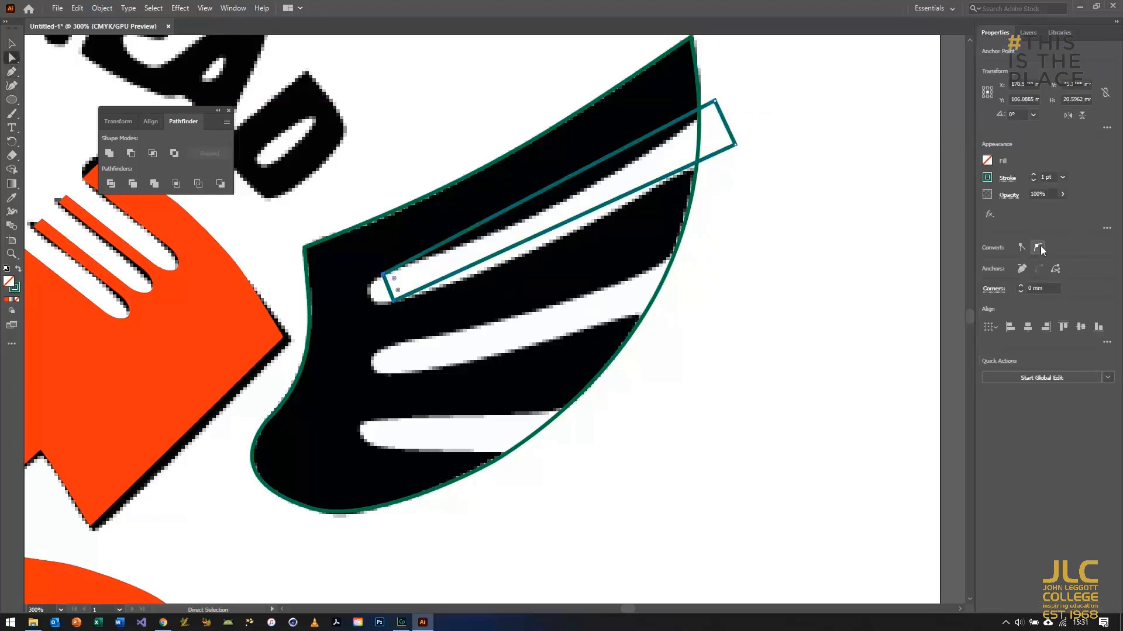
left_click(1037, 248)
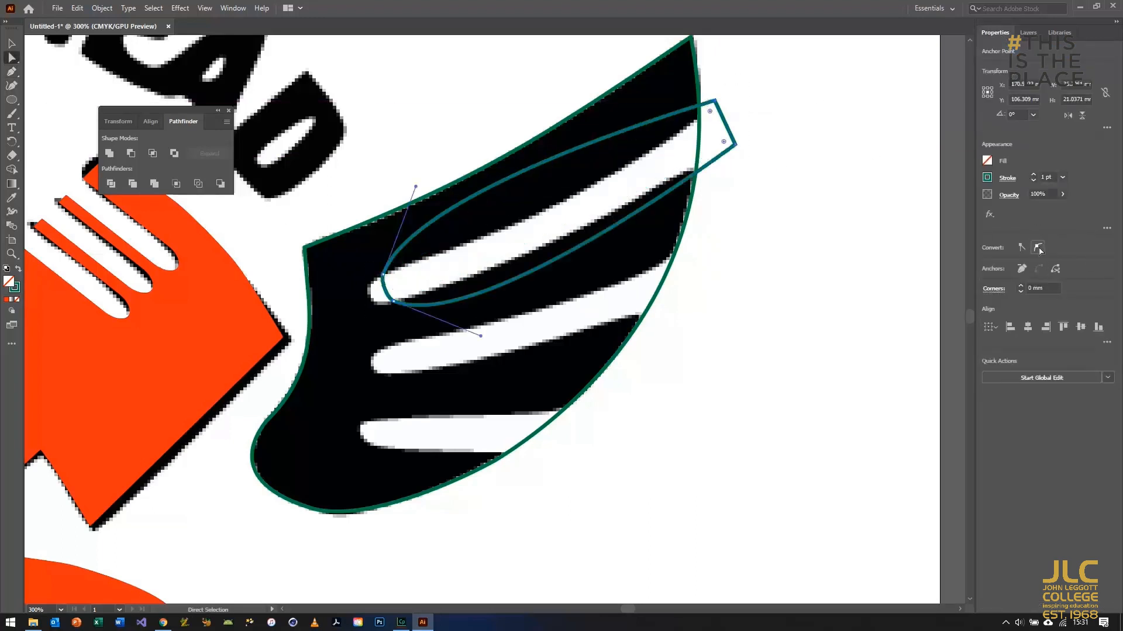
left_click(1039, 250)
- Bend the gap shape's upper edge along the white gap and nudge its outer top anchor three increments to the right
left_click(383, 274)
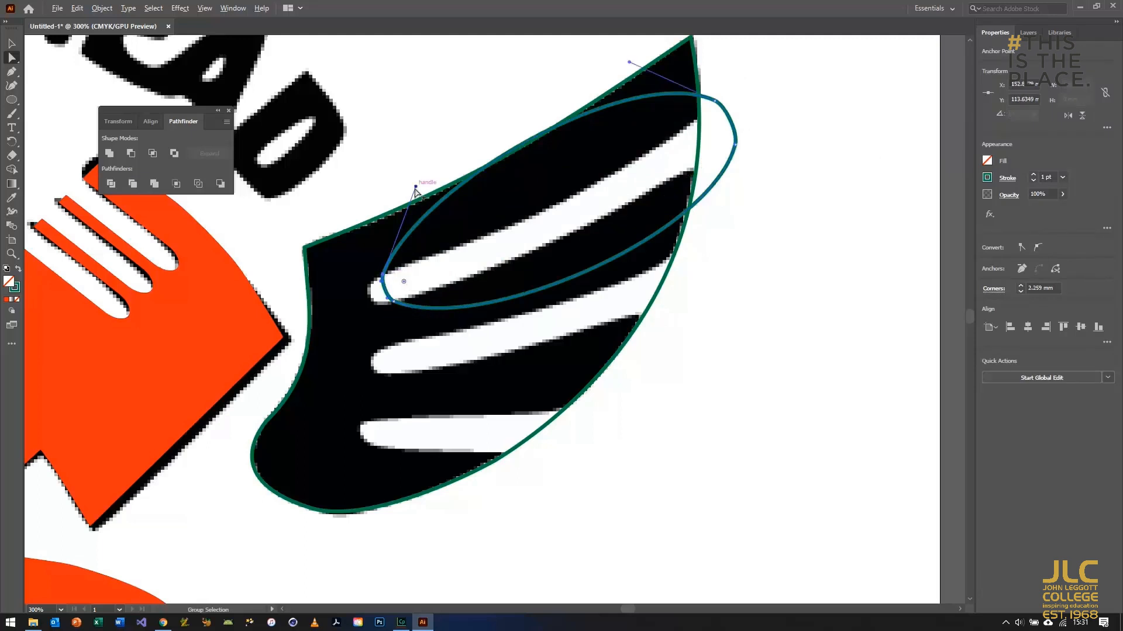
left_click_drag(415, 188, 575, 222)
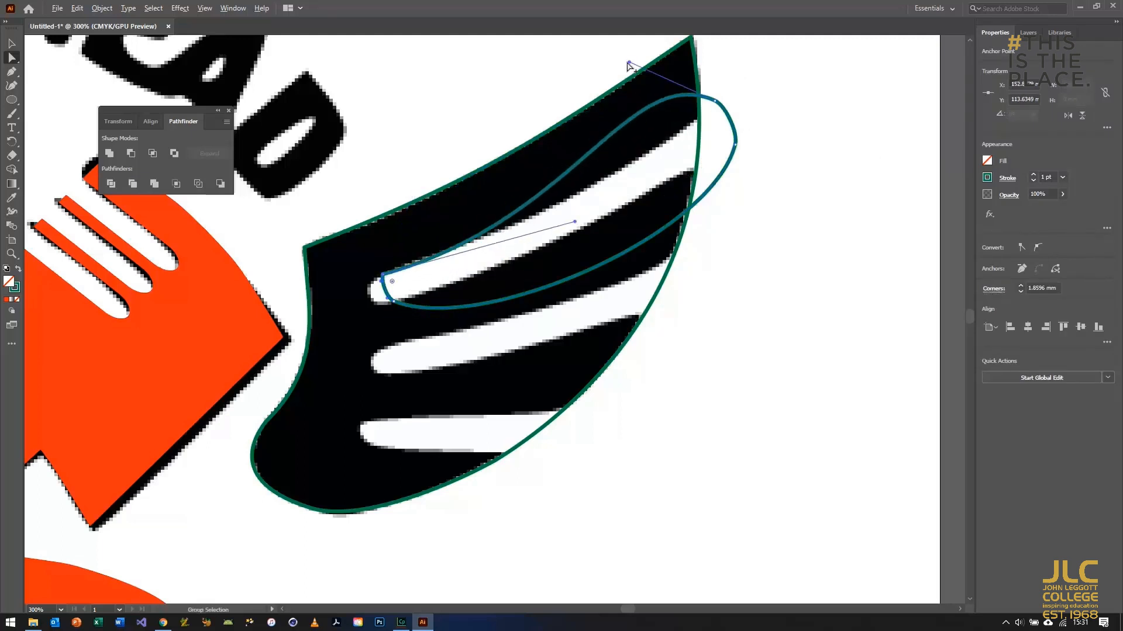
left_click(717, 102)
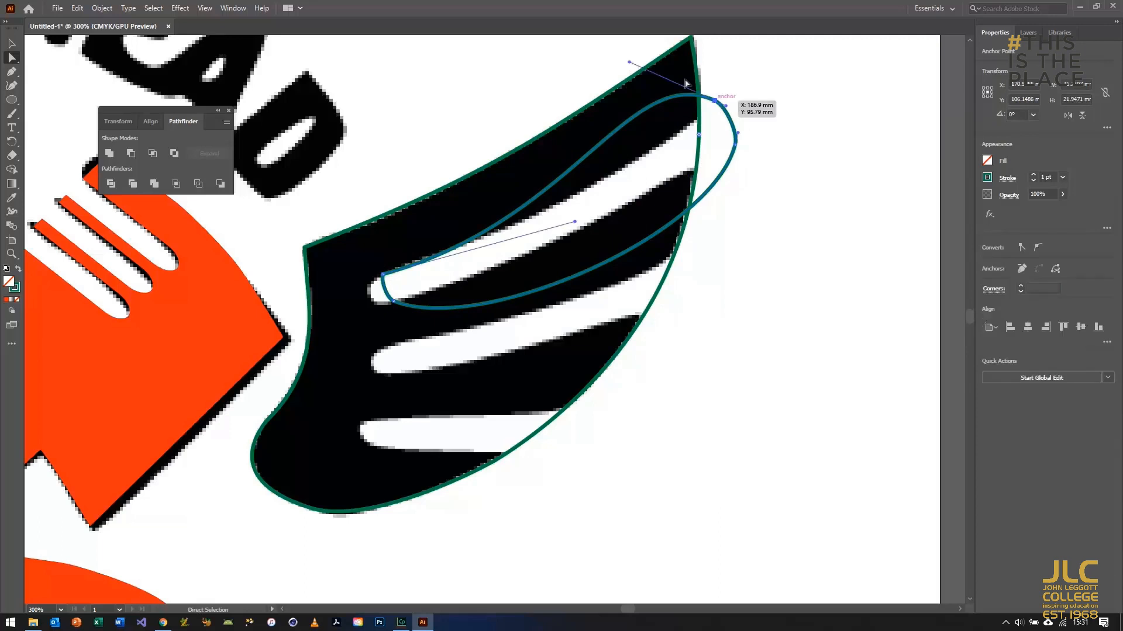
left_click_drag(629, 62, 714, 106)
key("Right")
key("Right")
key("Right")
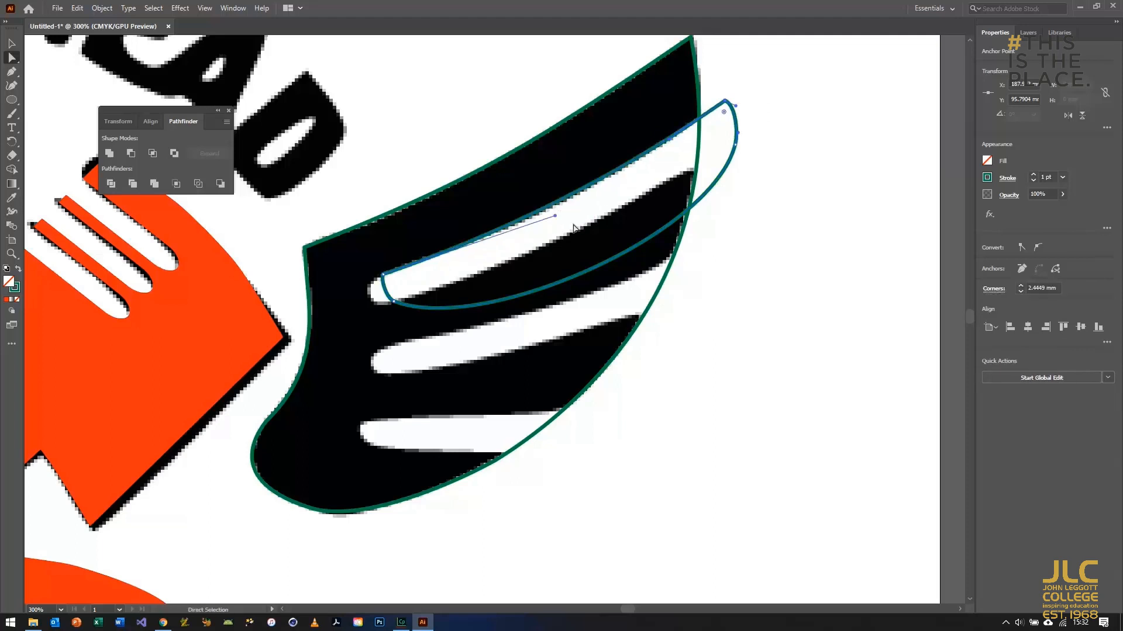
left_click_drag(573, 222, 563, 221)
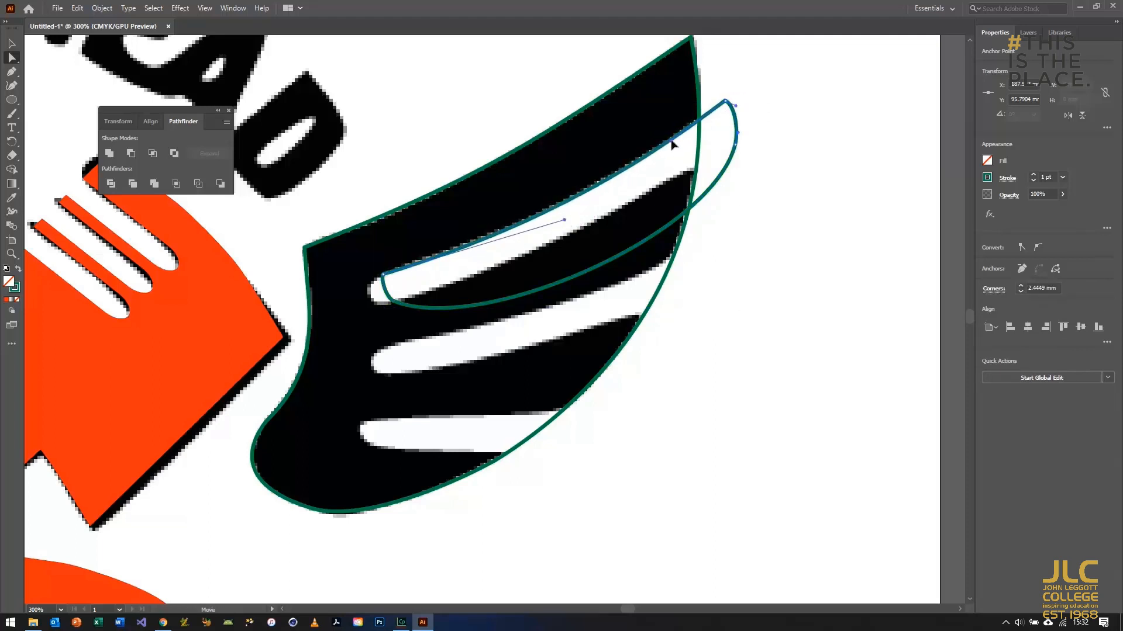
- Extend the handles at the gap shape's inner end so it rounds around the end of the white gap
left_click(384, 276)
left_click_drag(384, 279, 347, 285)
left_click(392, 302)
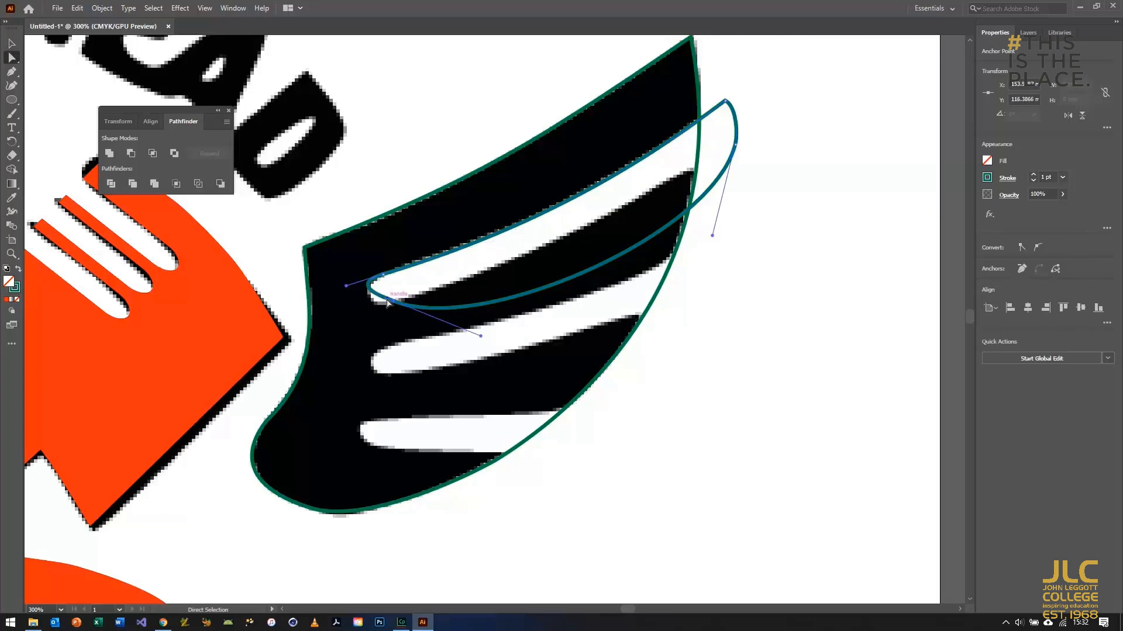
left_click_drag(386, 299, 374, 312)
- Curve the gap shape's lower edge along the white gap and nudge its outer lower anchor upward
left_click_drag(481, 336, 529, 256)
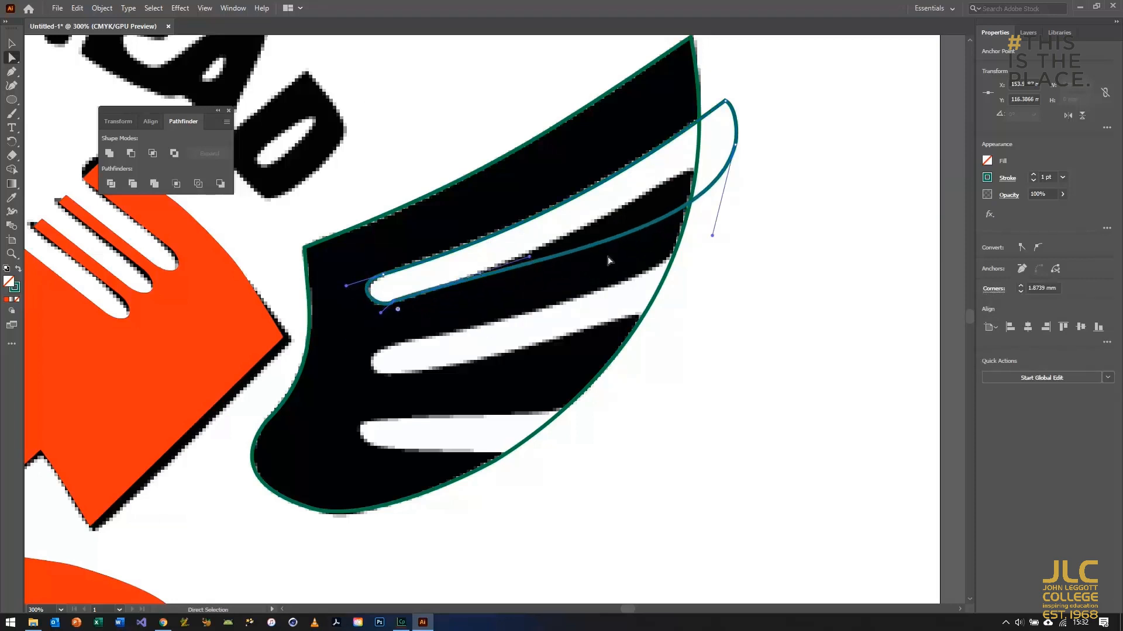
left_click_drag(712, 236, 700, 181)
left_click(736, 144)
key("Up")
key("Up")
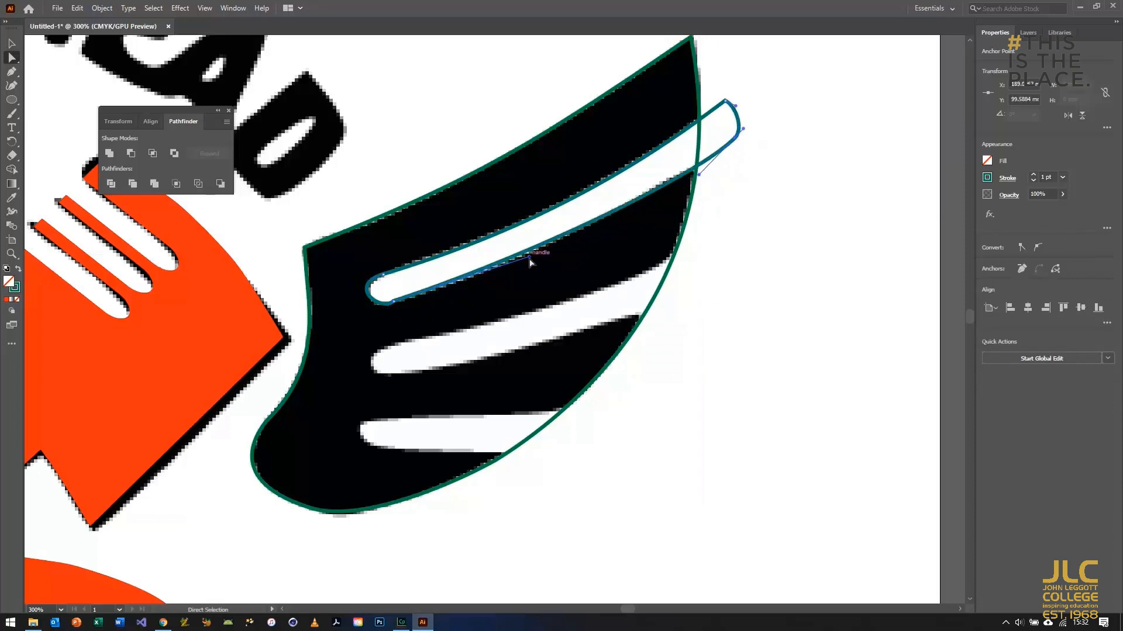
- Temporarily hide the Layer 1 reference and extend the lower handle at the gap shape's inner end to smooth its rounding
mouse_move(529, 258)
left_mouse_down()
mouse_move(552, 256)
mouse_move(530, 255)
mouse_move(540, 256)
left_mouse_up()
key("ctrl+z")
left_click(1028, 32)
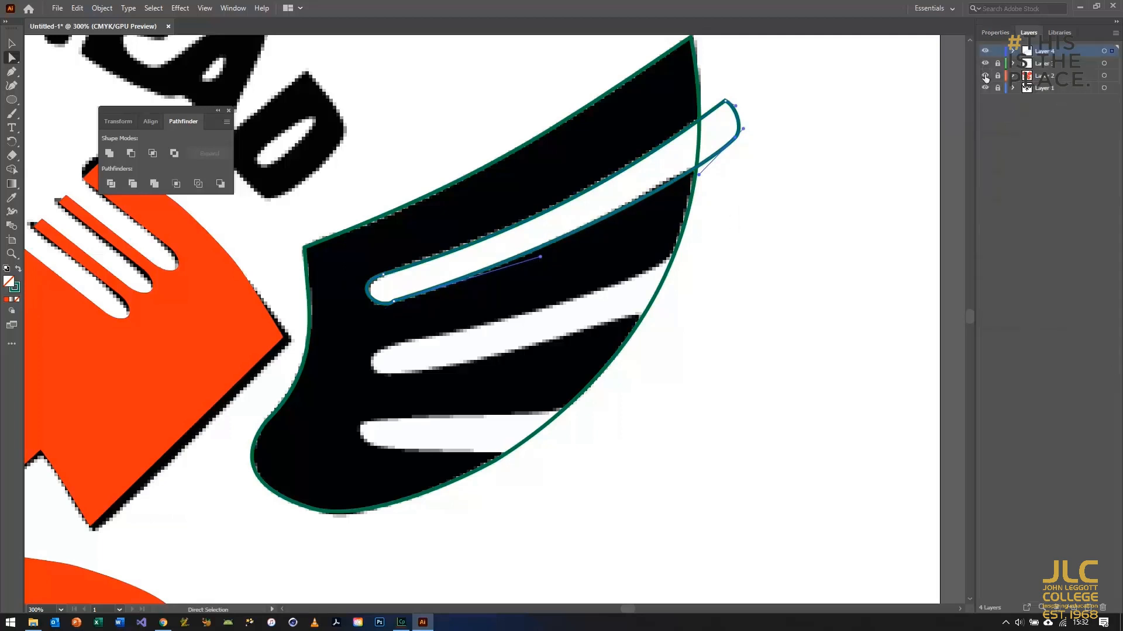
left_click(984, 88)
key("ctrl+=")
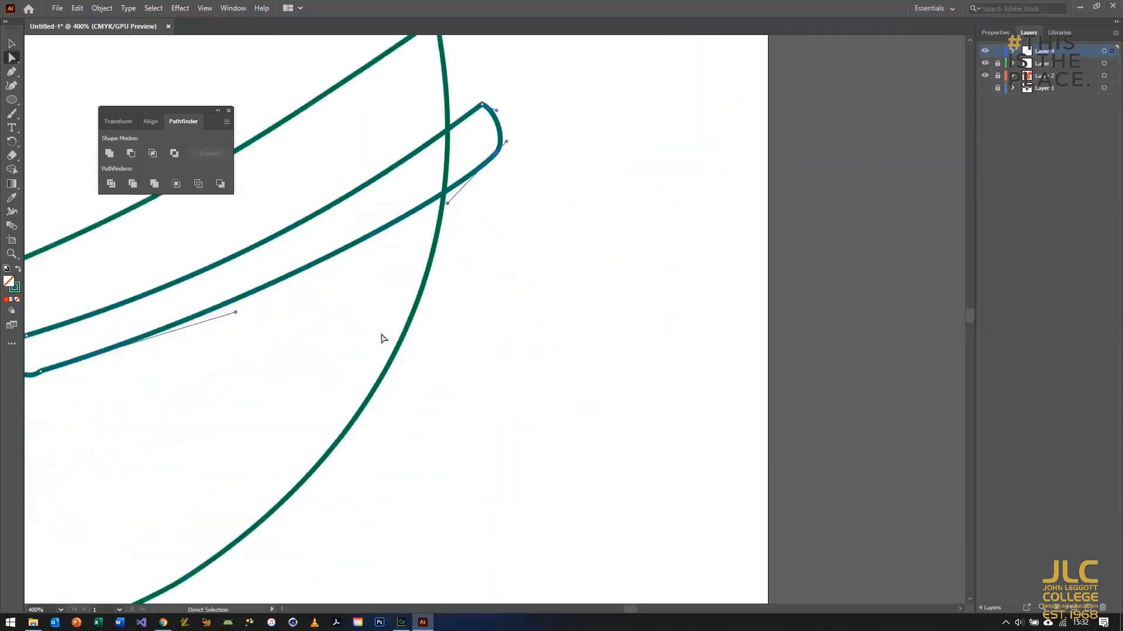
scroll(624, 608, "left", 10)
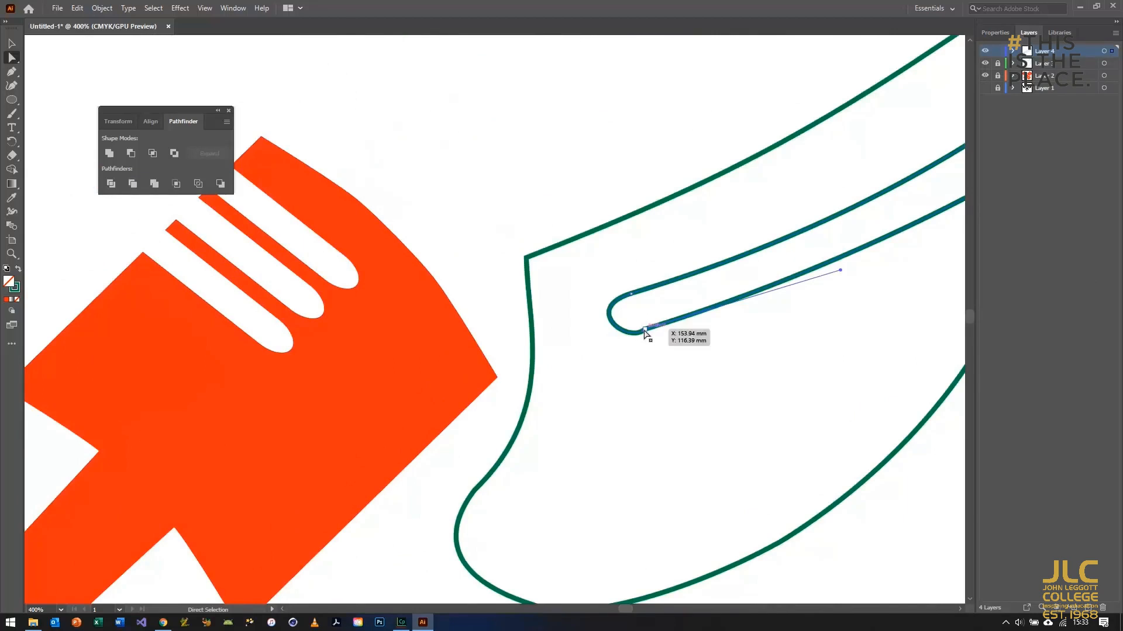
left_click_drag(627, 345, 617, 339)
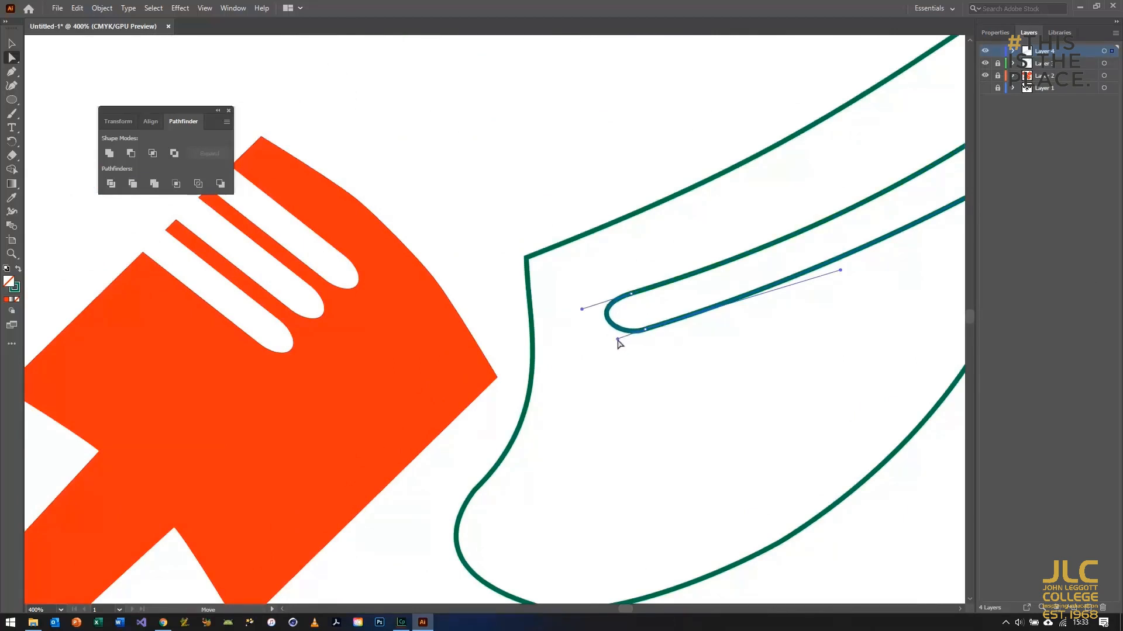
key("ctrl+minus")
key("ctrl+minus")
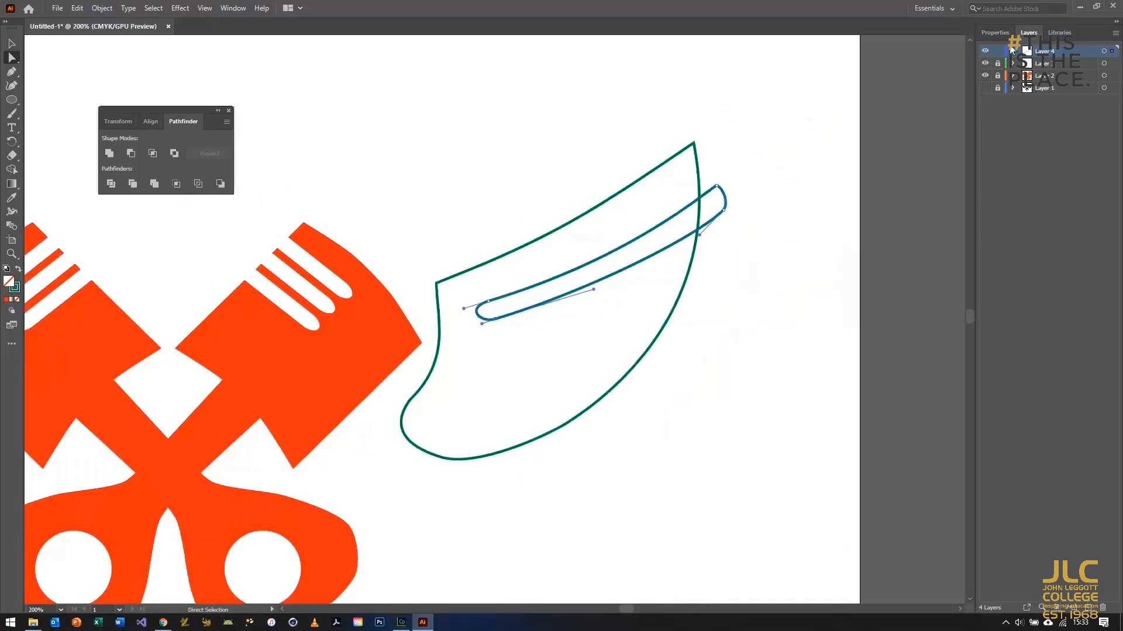
left_click(985, 87)
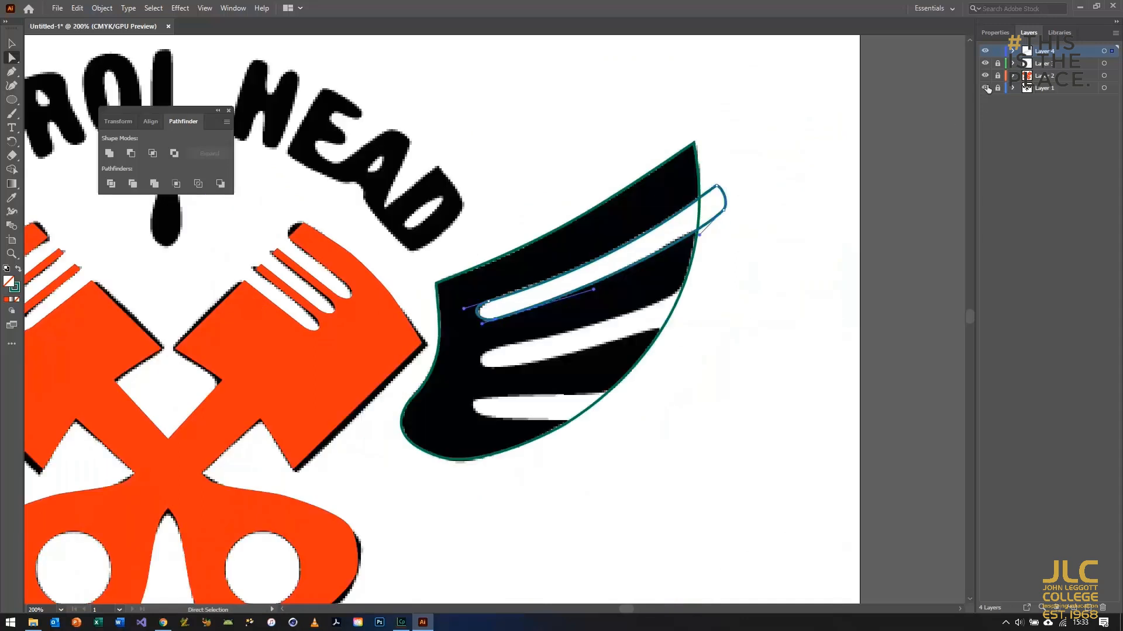
- Fill the gap shape with dark blue
left_click(994, 32)
left_click(987, 160)
left_click(925, 203)
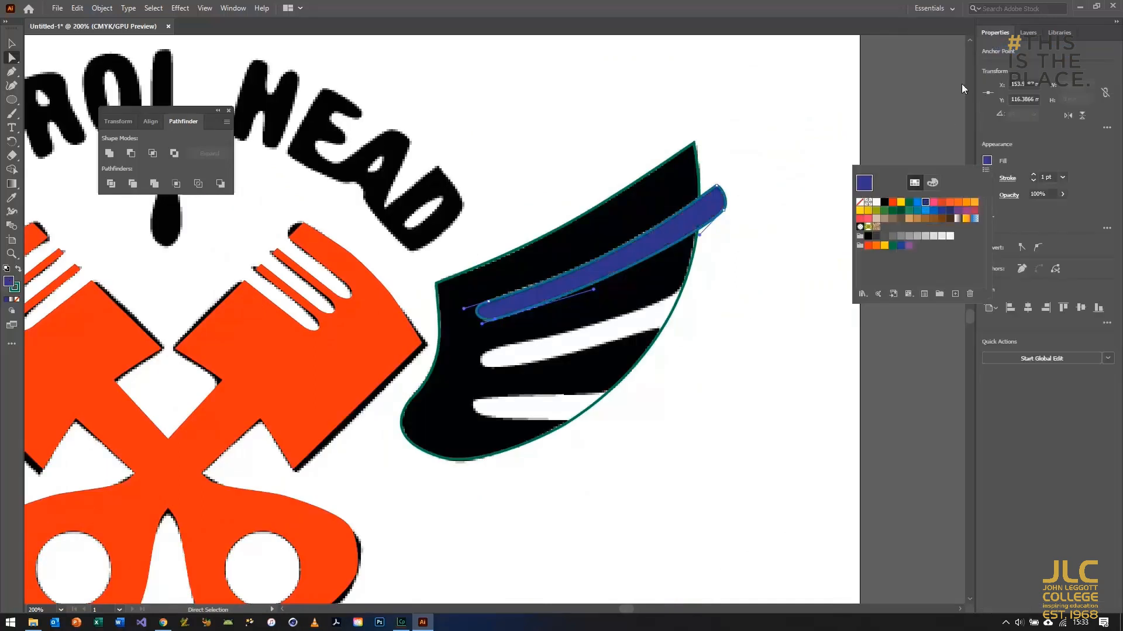
left_click(1014, 35)
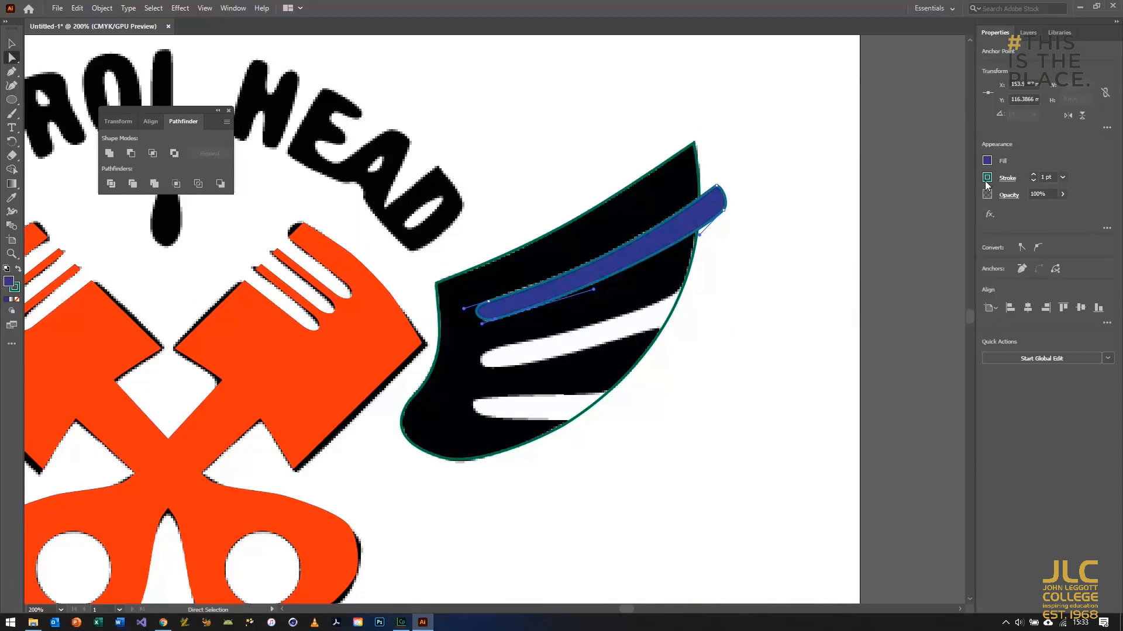
- Lock Layer 4, unlock the wing outline's layer, try a yellow fill on the outline, and reset the fill to none
left_click(1028, 32)
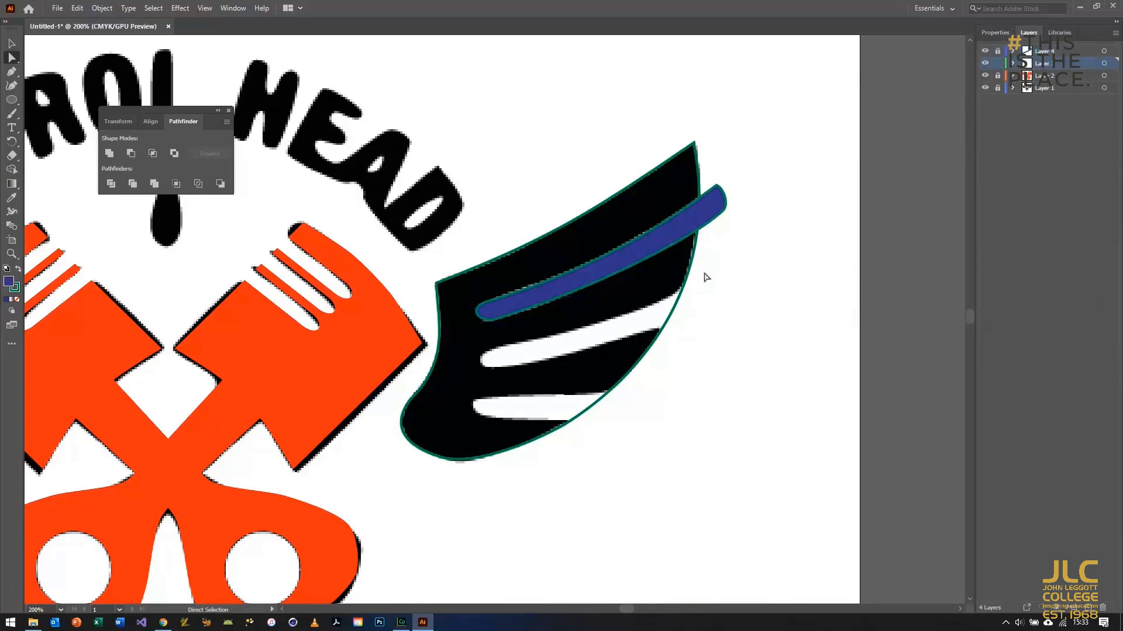
left_click(685, 286)
left_click(981, 33)
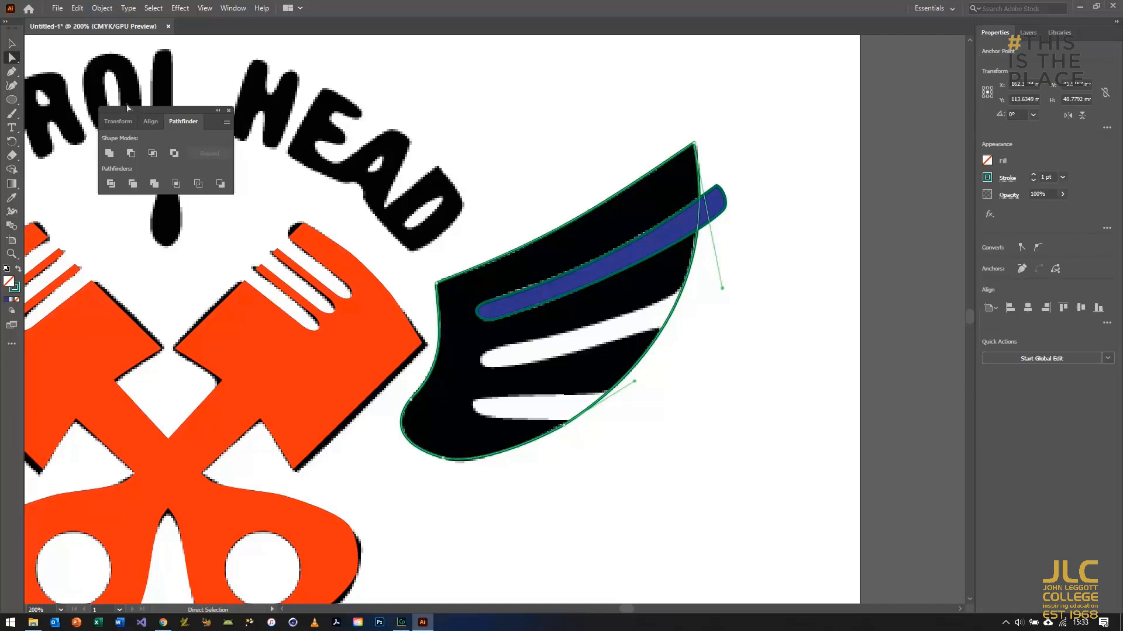
left_click(986, 161)
left_click(932, 209)
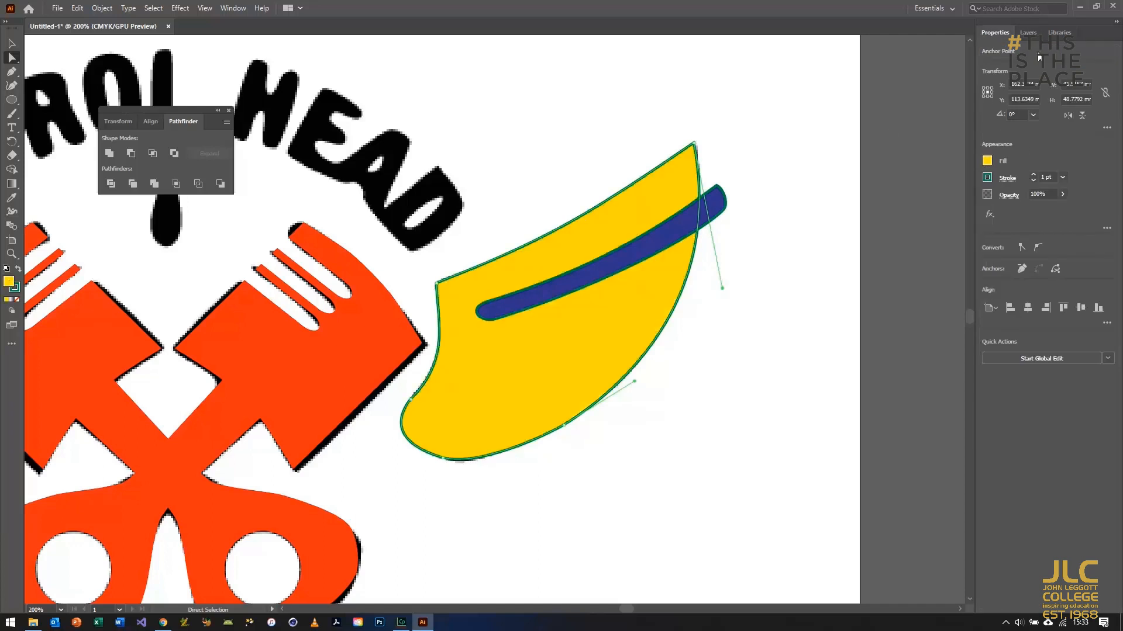
left_click(1028, 32)
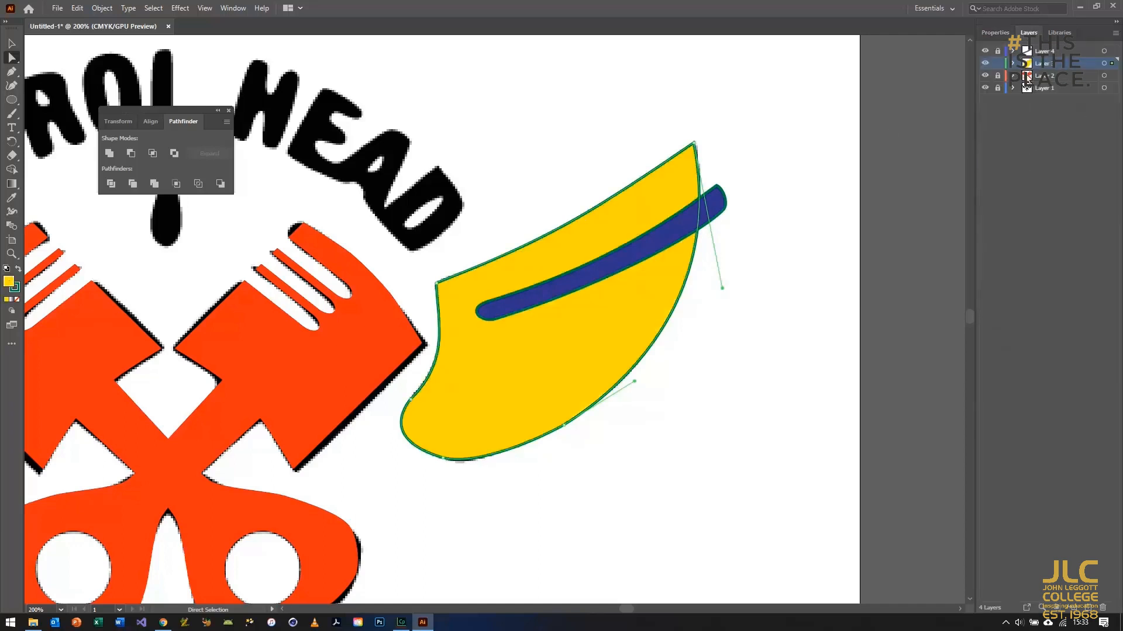
left_click(994, 32)
left_click(987, 162)
left_click(860, 203)
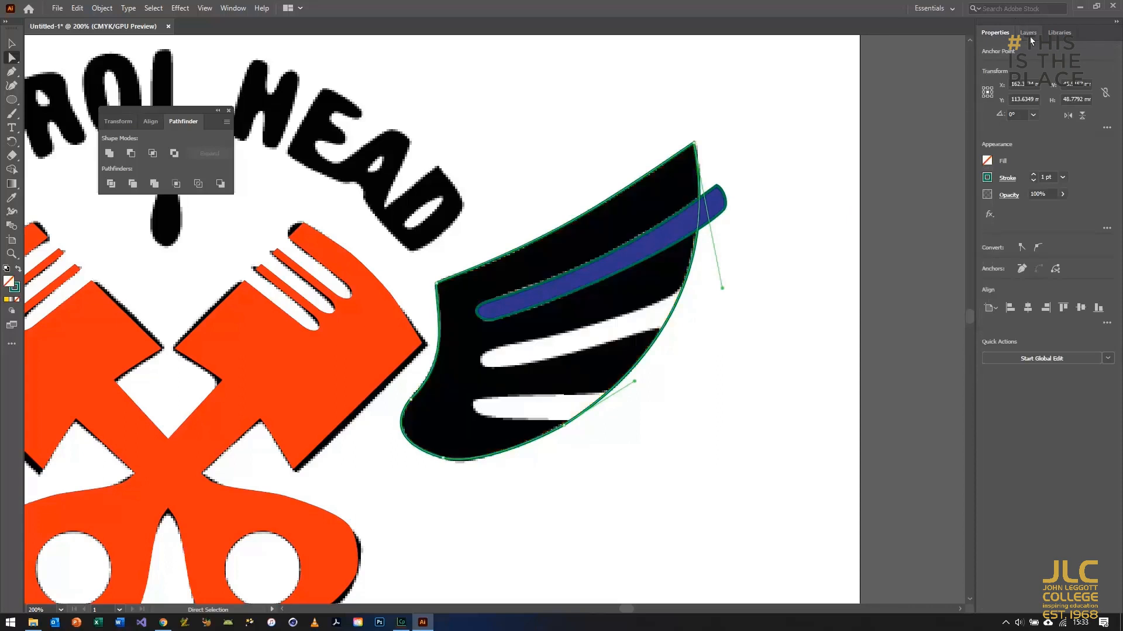
- Cut the blue gap shape from Layer 4, paste it onto the wing outline's layer, and position it over the uppermost white gap
left_click(1028, 33)
left_click(997, 63)
left_click(998, 51)
left_click(11, 44)
left_click_drag(429, 143, 741, 321)
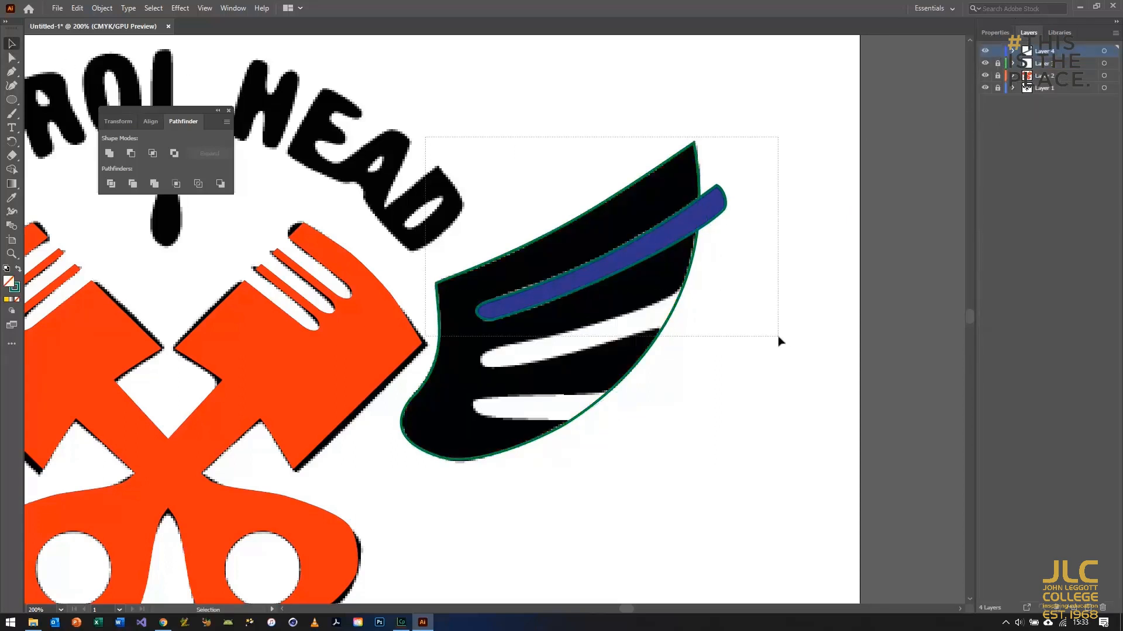
key("Delete")
left_click(997, 63)
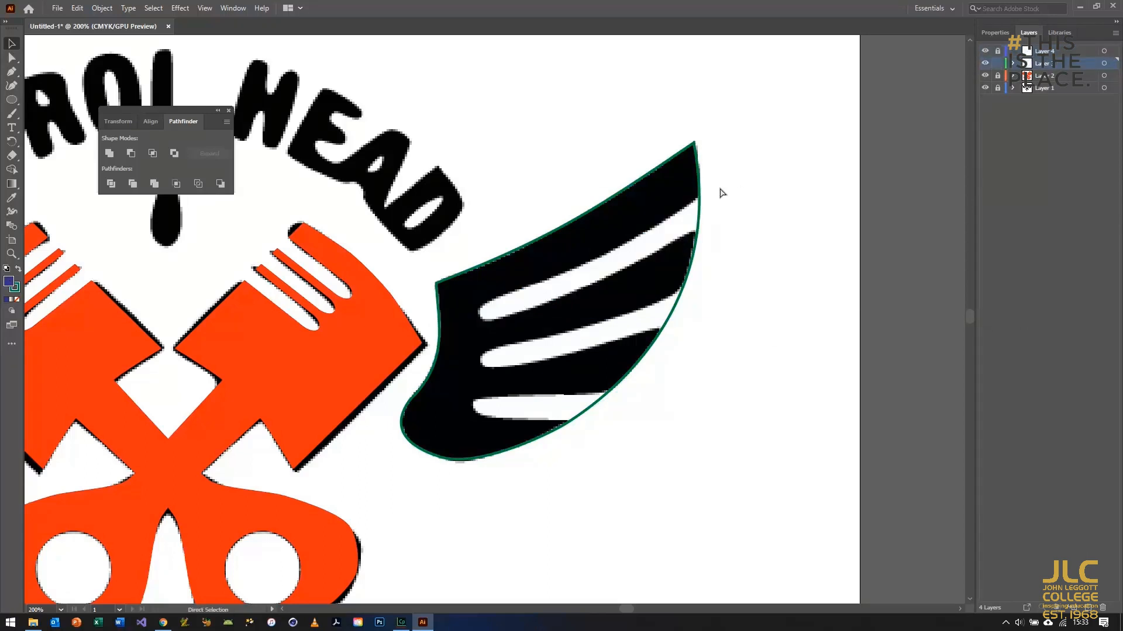
key("ctrl+v")
left_click_drag(573, 289, 675, 229)
- Subtract the blue gap shape from the wing outline with Minus Front
left_click(994, 32)
left_click(1030, 33)
left_click_drag(374, 117, 819, 549)
left_click(131, 153)
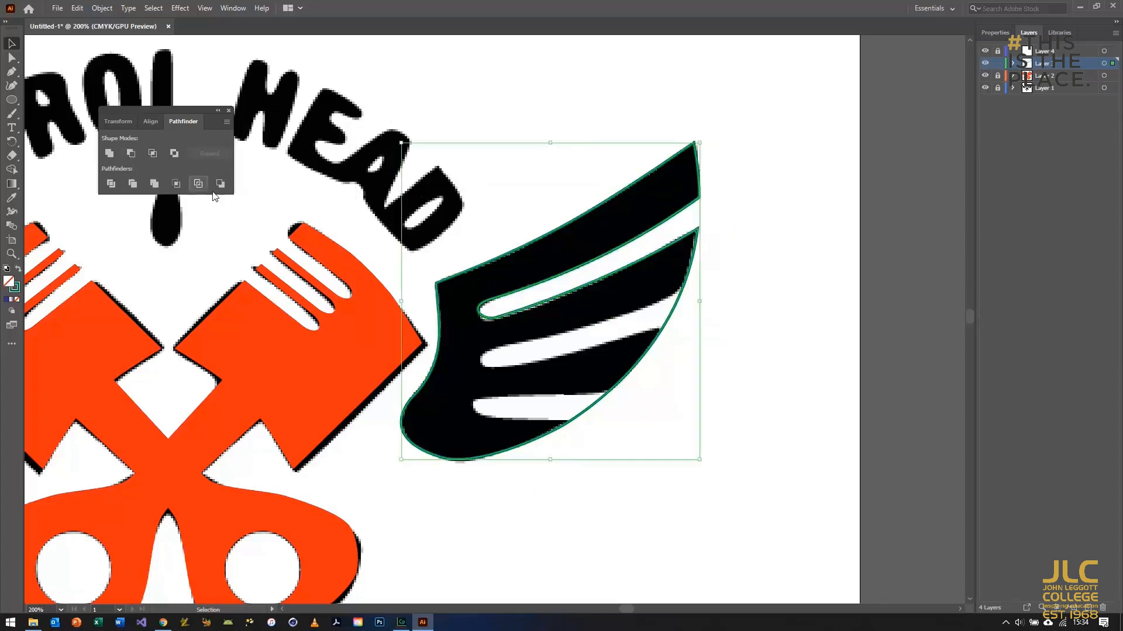
- Lock the wing's layer and draw a closed four-point Pen shape over the middle white gap on Layer 4, extending past the wing's edge
left_click(998, 63)
left_click(997, 52)
left_click(1055, 52)
key("ctrl+plus")
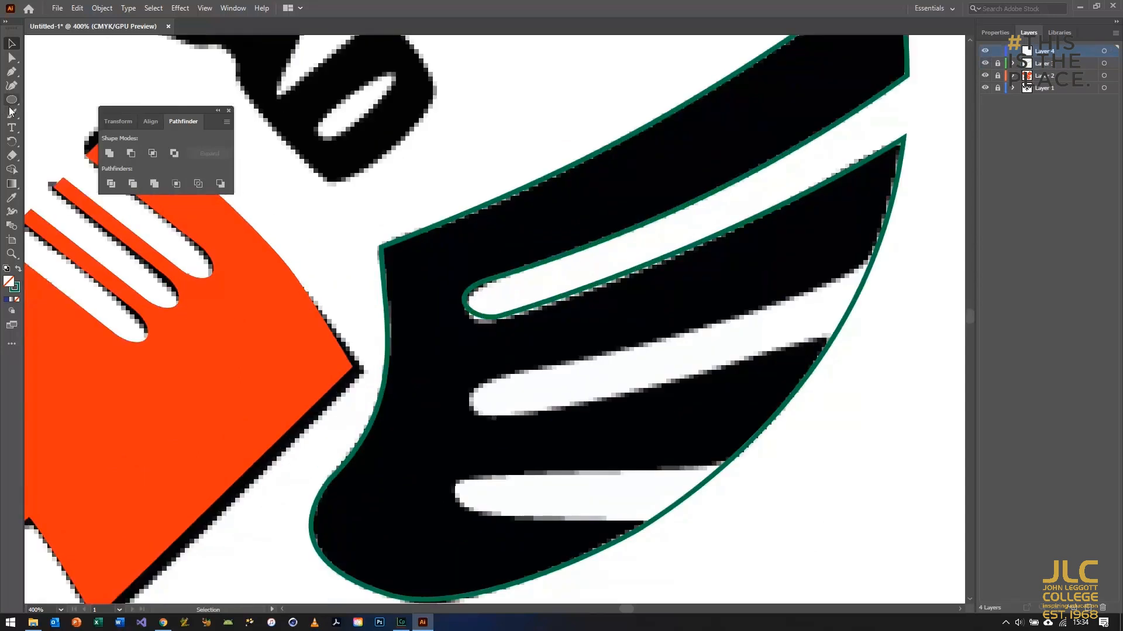
left_click(12, 72)
left_click(498, 376)
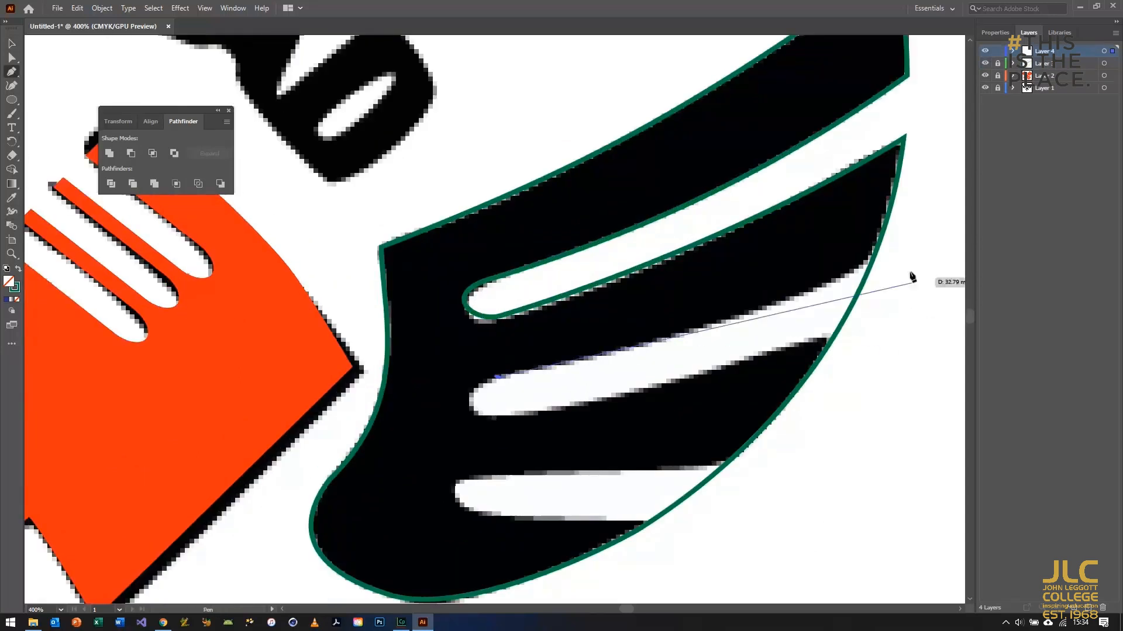
left_click(899, 241)
left_click(877, 326)
left_click(506, 416)
left_click(498, 377)
- Convert all four corners of the middle gap shape to smooth points
key("a")
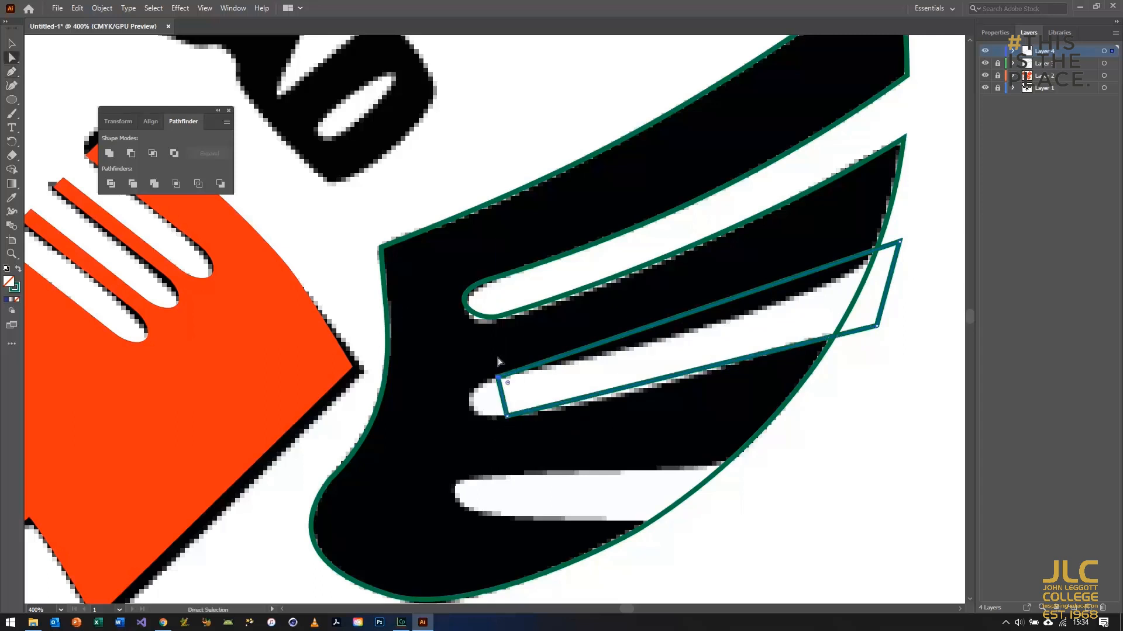
left_click(994, 32)
left_click(1037, 248)
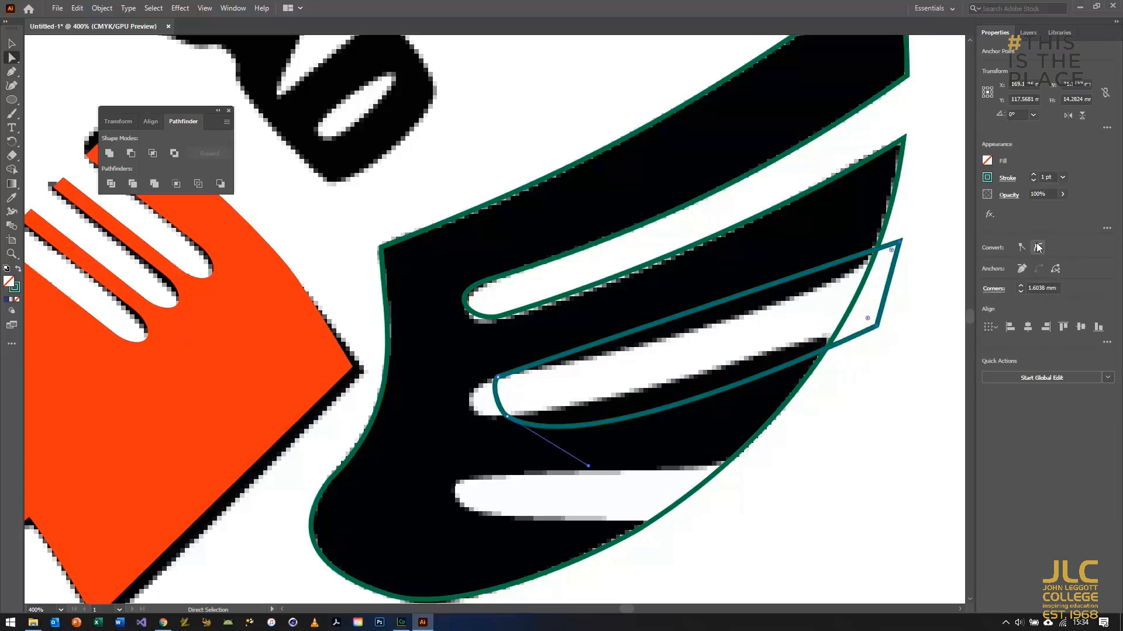
- Extend the handles at the middle gap shape's inner anchors so it rounds around the end of the white gap
left_click(497, 378)
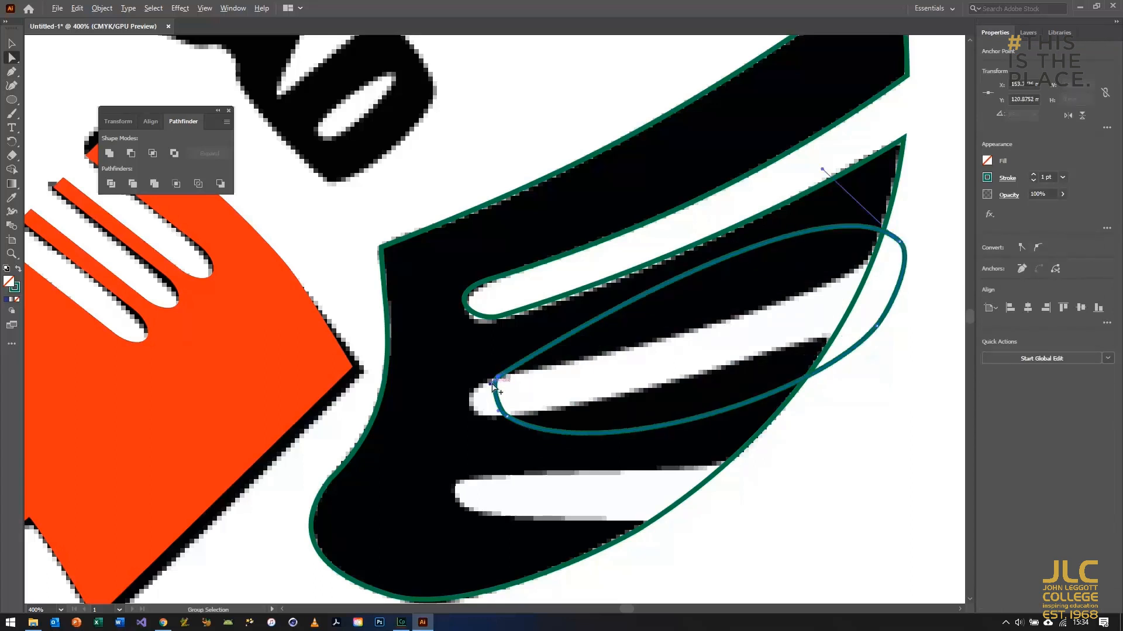
left_click(497, 411)
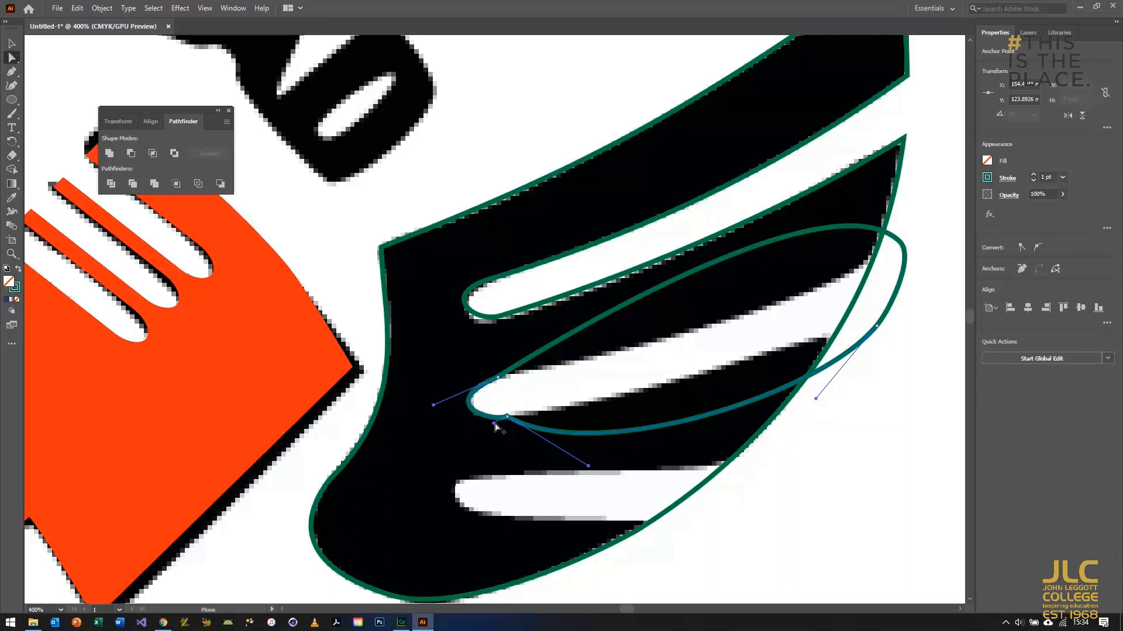
left_click(498, 378)
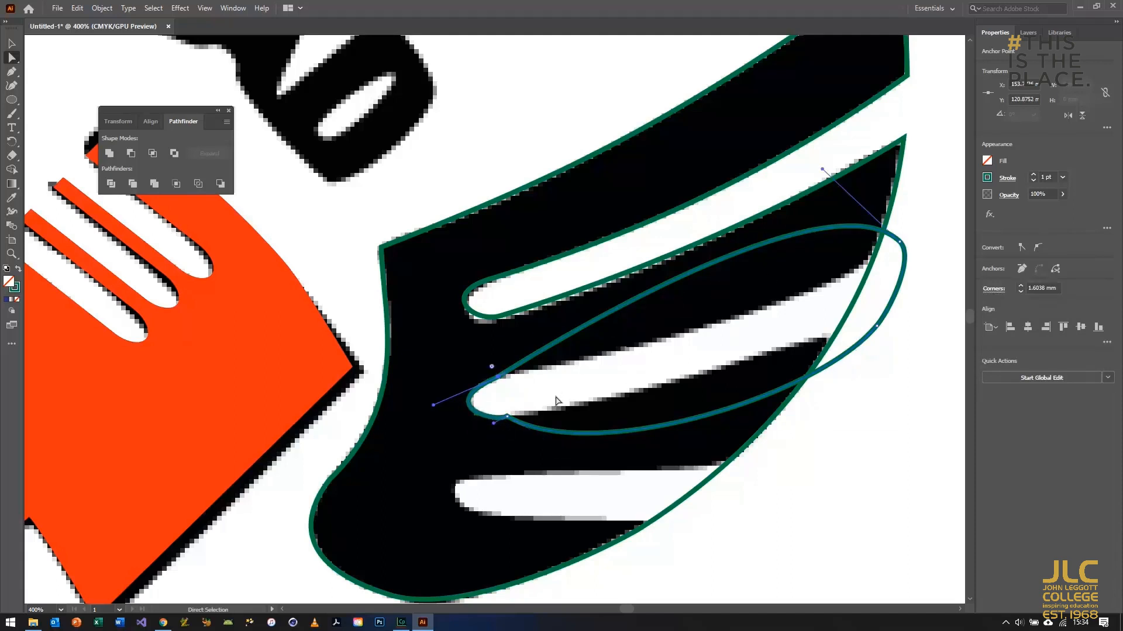
- Bend the middle gap shape's upper edge along the white gap by adjusting its inner and outer handles
left_click_drag(502, 379, 647, 358)
left_click(900, 242)
left_click_drag(821, 170, 810, 300)
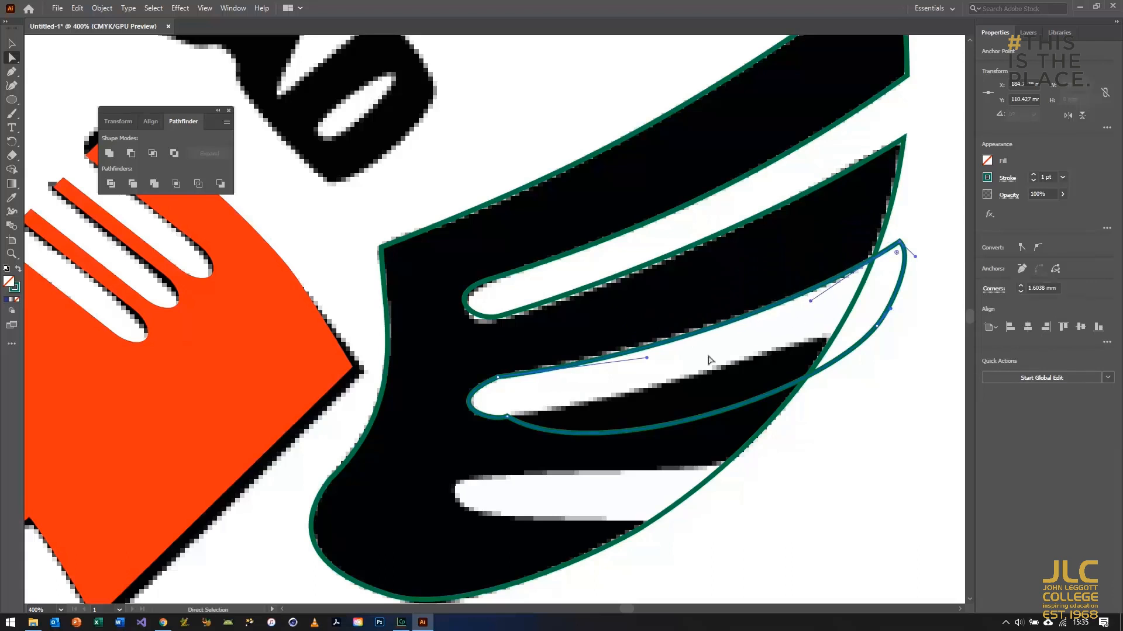
left_click_drag(647, 358, 648, 354)
- Curve the middle gap shape's lower edge along the white gap and nudge its outer lower anchor slightly upward
left_click(877, 326)
left_click_drag(815, 399, 802, 334)
left_click_drag(587, 467, 630, 402)
key("Up")
key("Up")
key("Up")
key("Down")
key("Down")
left_click_drag(800, 325, 822, 342)
- Hide the Layer 1 reference and adjust the upper handle at the middle gap shape's inner end
left_click(1029, 33)
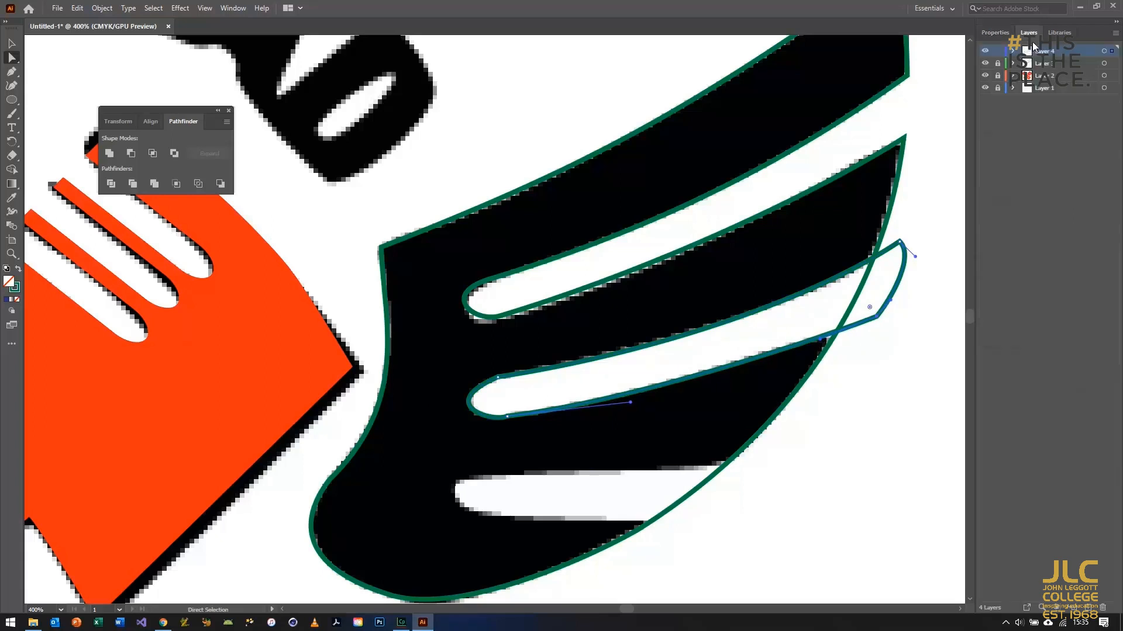
left_click(985, 88)
left_click_drag(507, 417, 435, 392)
left_click(497, 378)
left_click(688, 392)
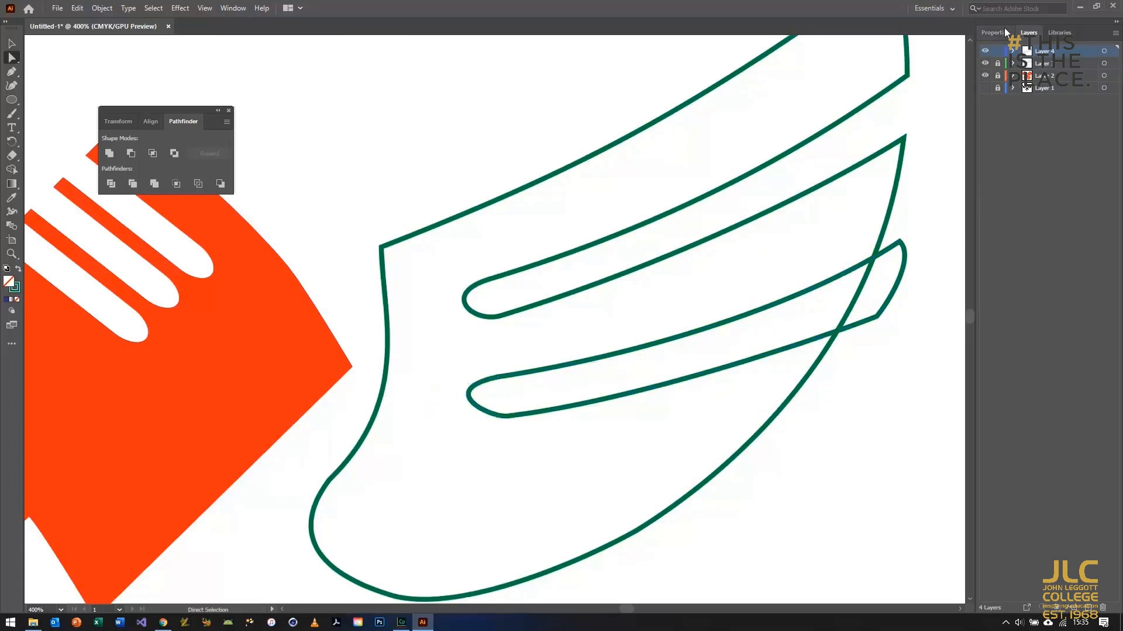
- Cut the middle gap shape from Layer 4, show Layer 1, and paste the shape onto the wing's layer over the middle white gap
left_click(12, 44)
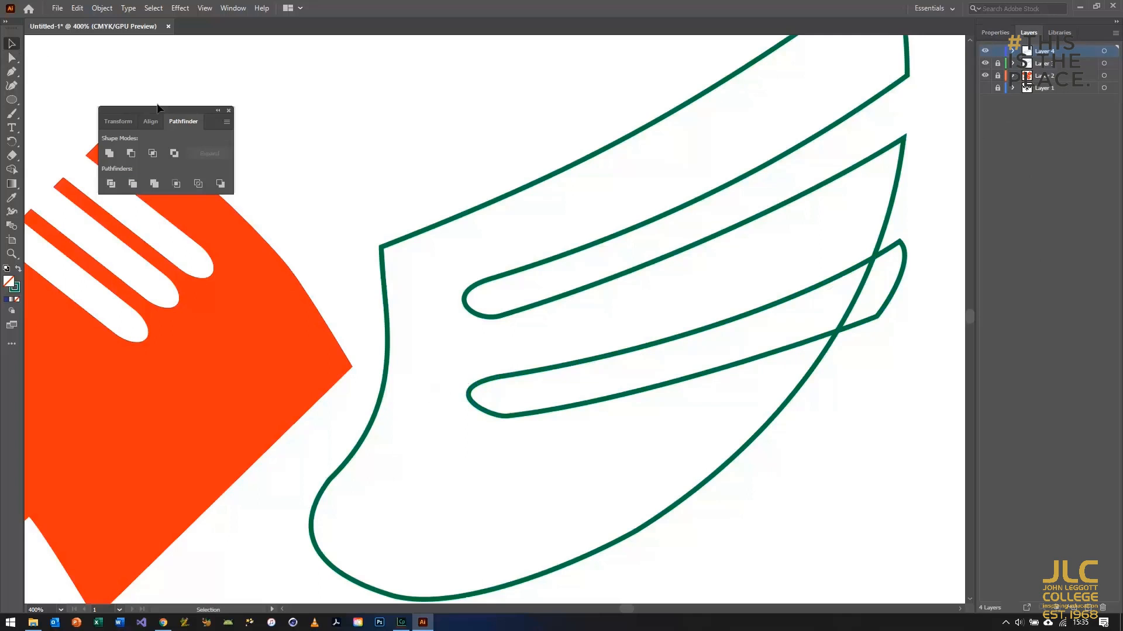
left_click(551, 372)
key("Delete")
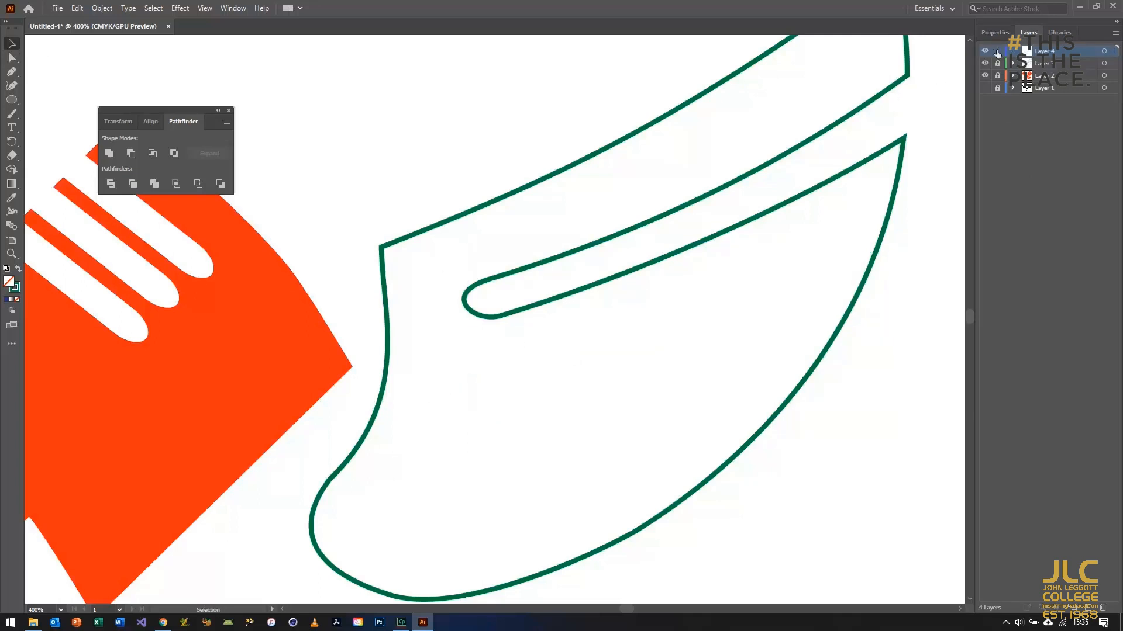
left_click(985, 87)
key("ctrl+z")
left_click_drag(649, 335, 828, 338)
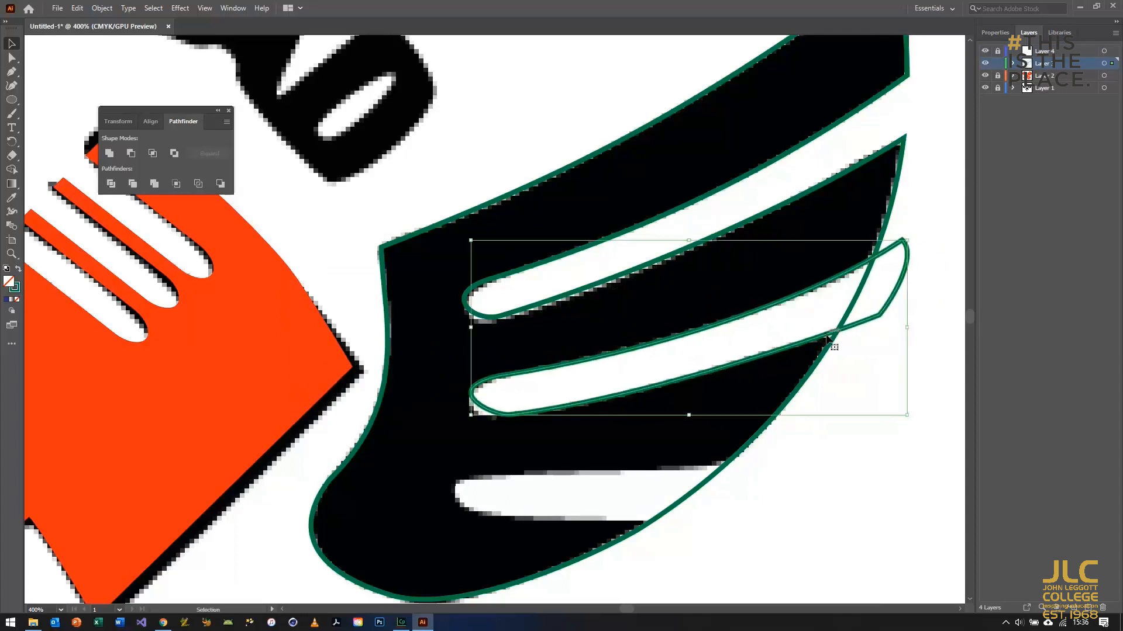
- Subtract the middle gap shape from the wing with Minus Front
key("ctrl+minus")
key("ctrl+minus")
left_click_drag(278, 96, 658, 493)
left_click(132, 153)
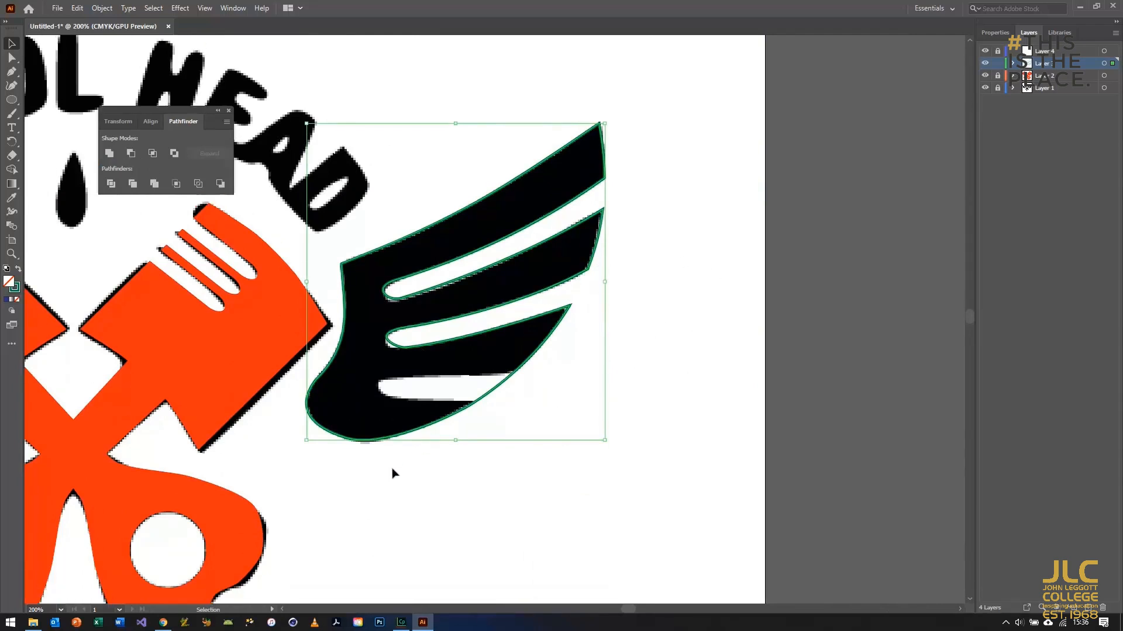
- Extend the lower handle at the middle cut-out's inner end so its curve follows the white gap
key("ctrl+plus")
key("ctrl+plus")
key("ctrl+plus")
scroll(406, 407, "down", 2)
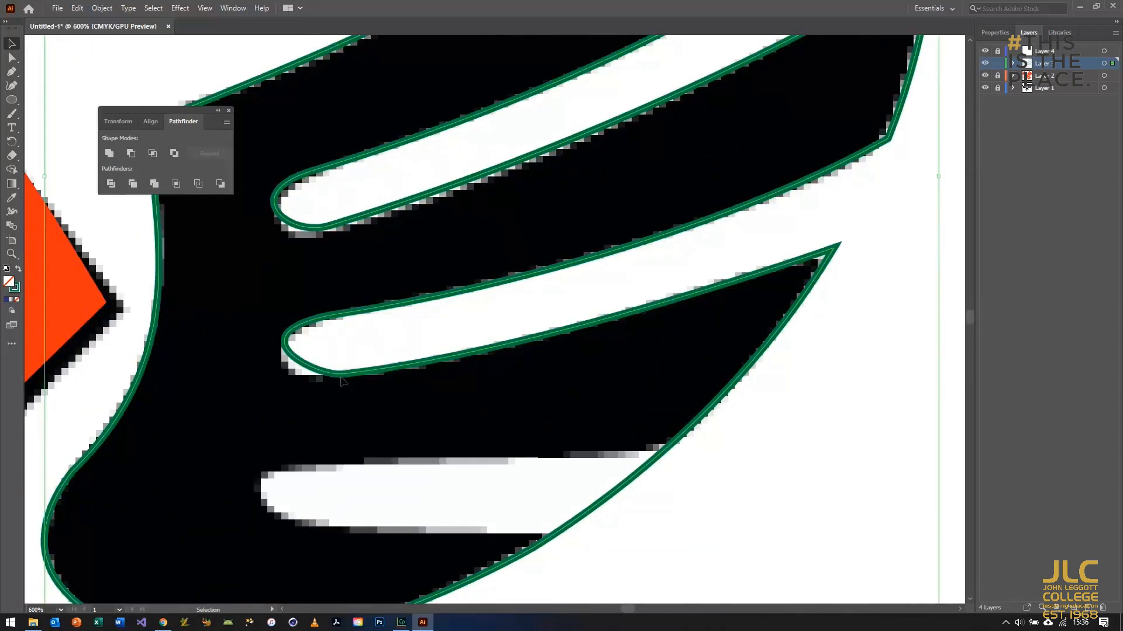
left_click(12, 57)
left_click(340, 377)
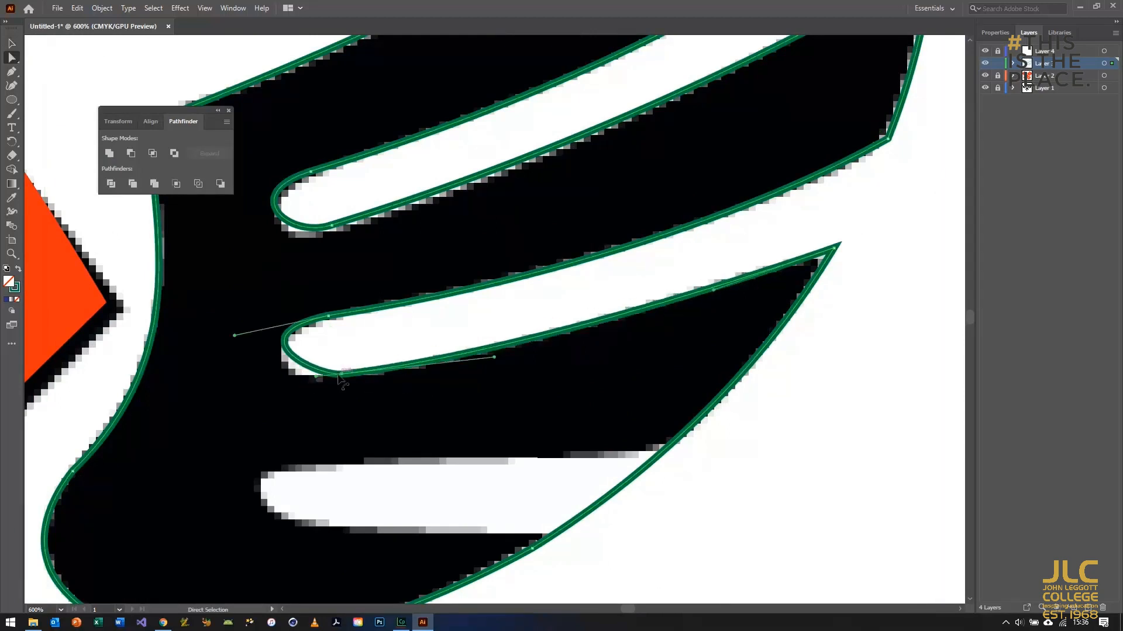
left_click_drag(318, 381, 292, 384)
left_click(550, 402)
- Draw a closed four-point Pen shape over the lowest white gap on Layer 4, extending past the wing's edge
scroll(838, 396, "down", 1)
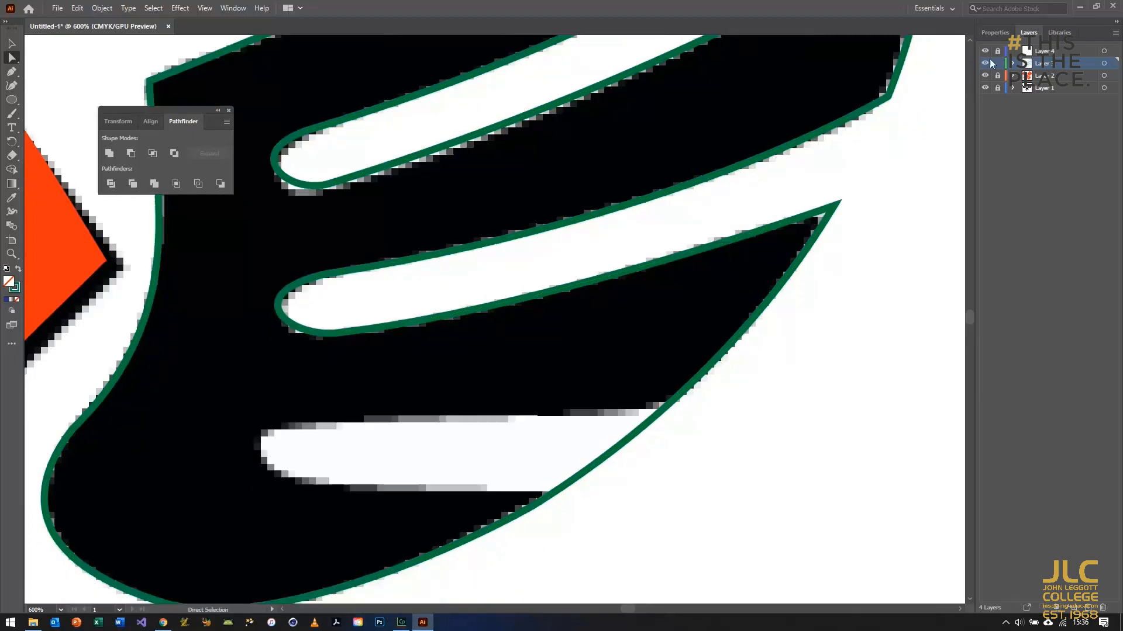
left_click(1057, 52)
left_click(11, 72)
left_click(296, 421)
left_click(296, 485)
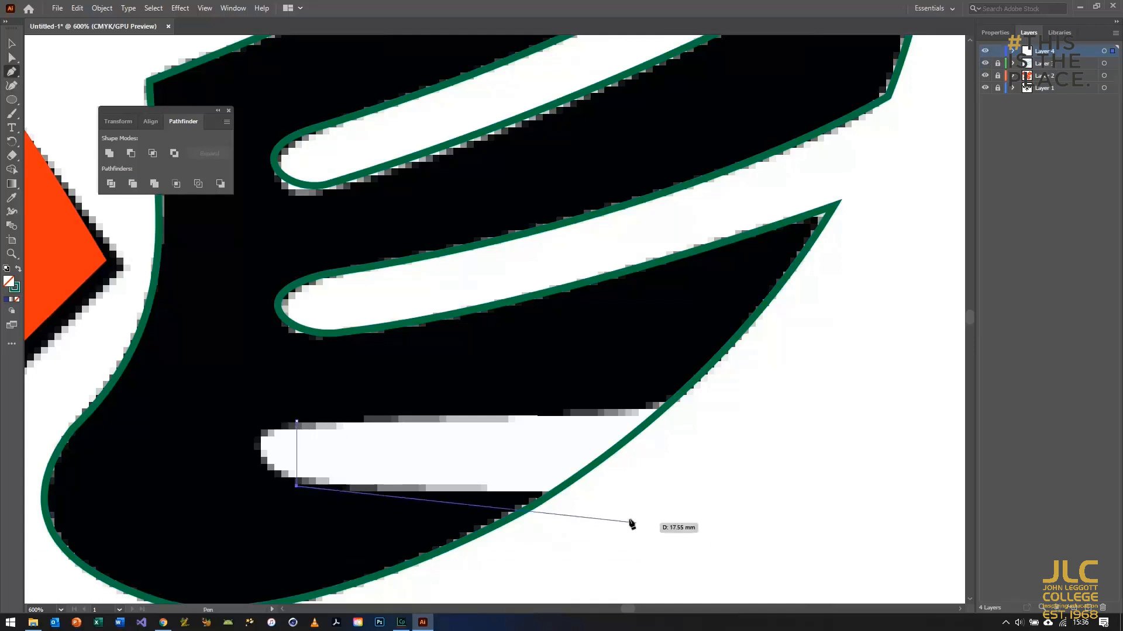
left_click(667, 496)
left_click(711, 403)
left_click(296, 421)
key("a")
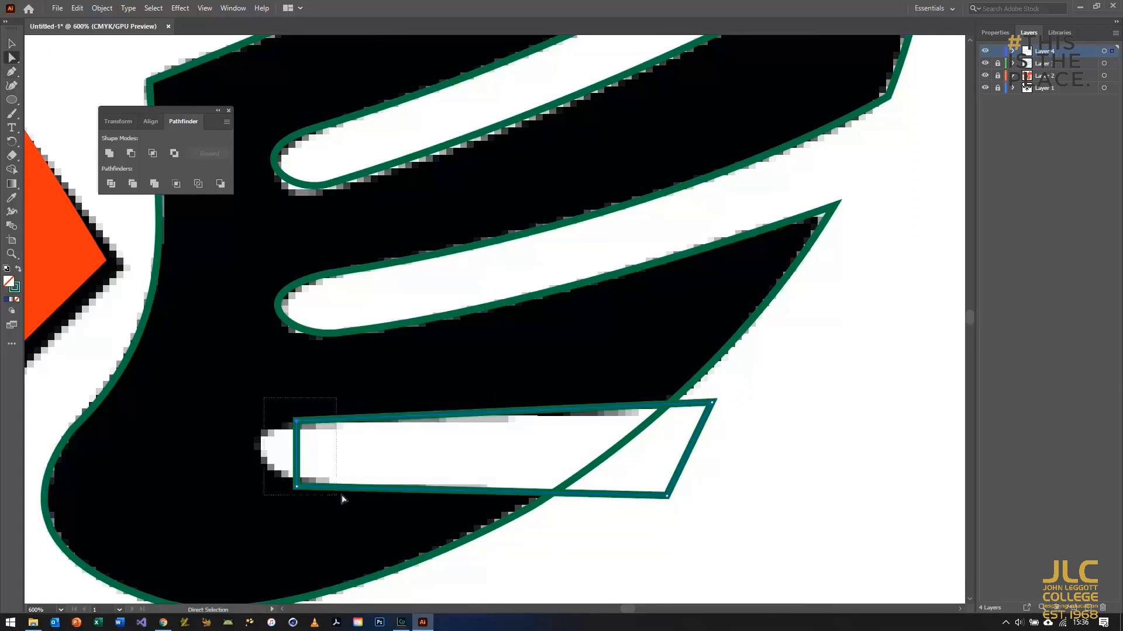
- Convert all four anchors of the lowest gap shape to smooth points
left_click(994, 32)
left_click(1038, 247)
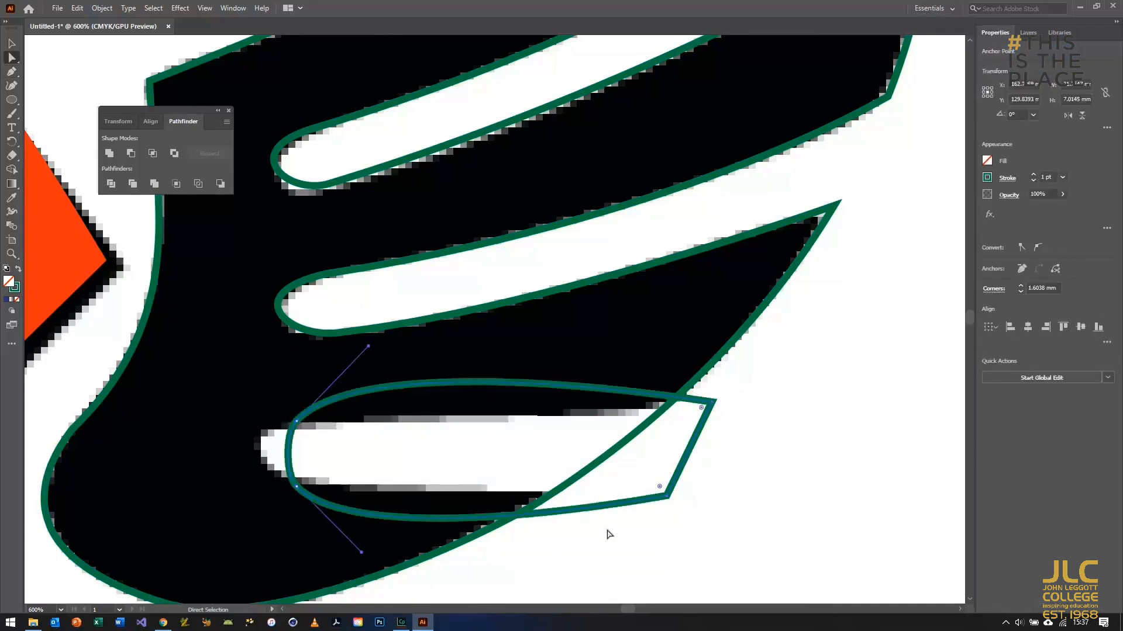
left_click(1038, 247)
- Nudge the shape's upper inner anchor down slightly and adjust the inner-end handles so the curve follows the white gap's rounded end
left_click(296, 421)
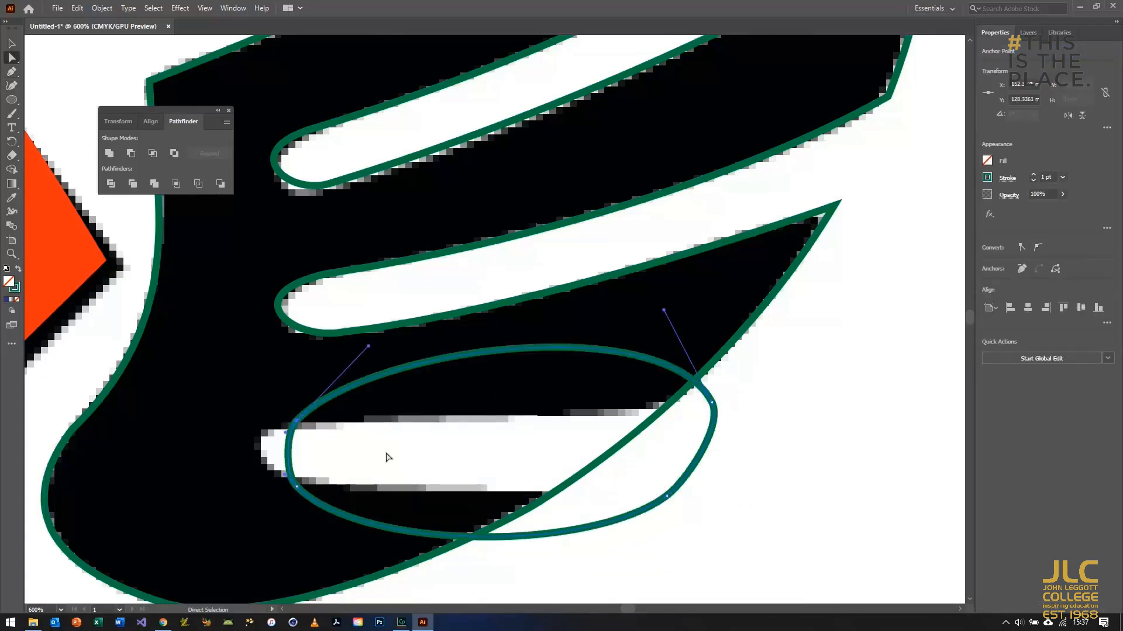
key("Down")
left_click_drag(287, 439, 272, 482)
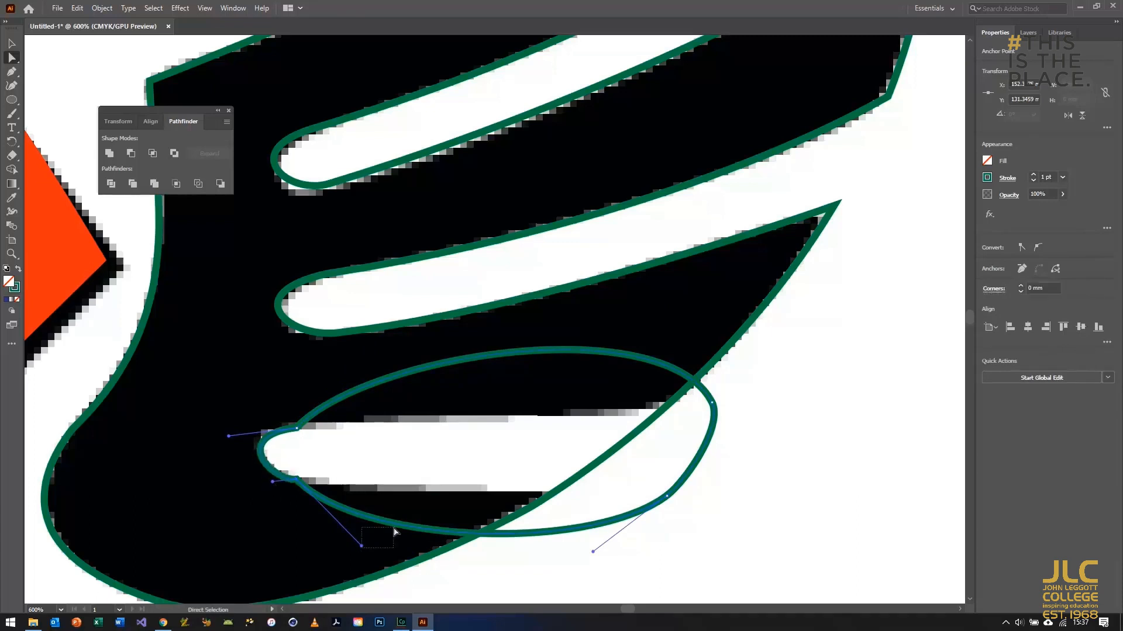
- Pull the lower inner anchor's outward handle along the gap's lower edge and raise the lower outer anchor
left_click_drag(362, 546, 483, 488)
left_click(668, 497)
key("Up")
key("Up")
key("Up")
key("Up")
key("Up")
key("Up")
key("Up")
key("Up")
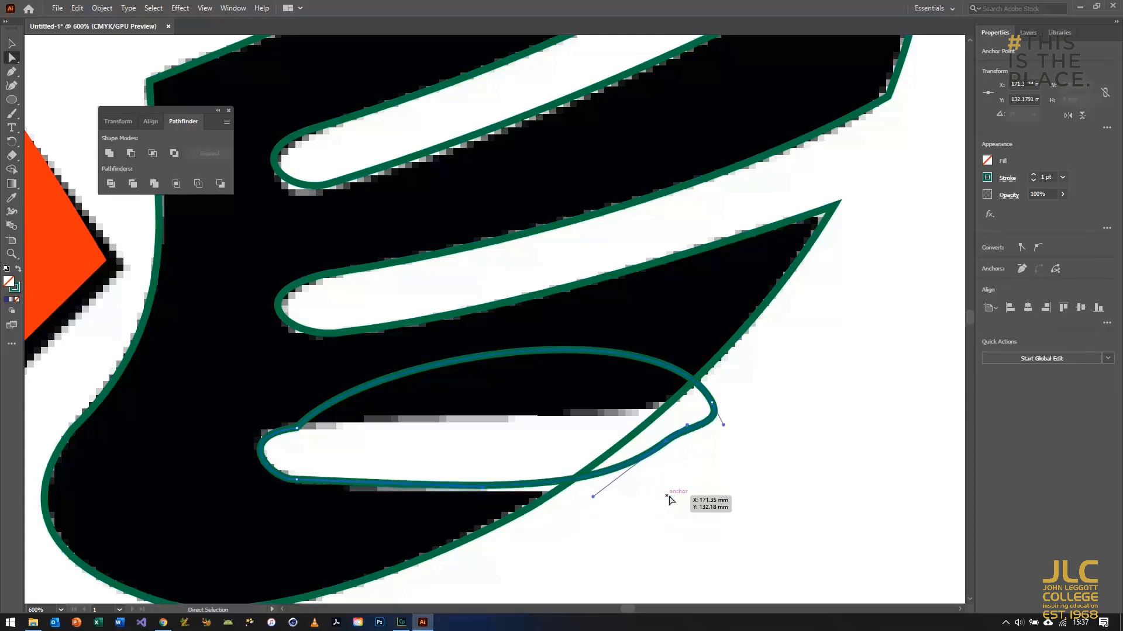
key("Up")
key("Up")
- Nudge the lower inner anchor down, and adjust the lower outer anchor and its handle so the lower edge follows the white gap
left_click(298, 480)
key("Down")
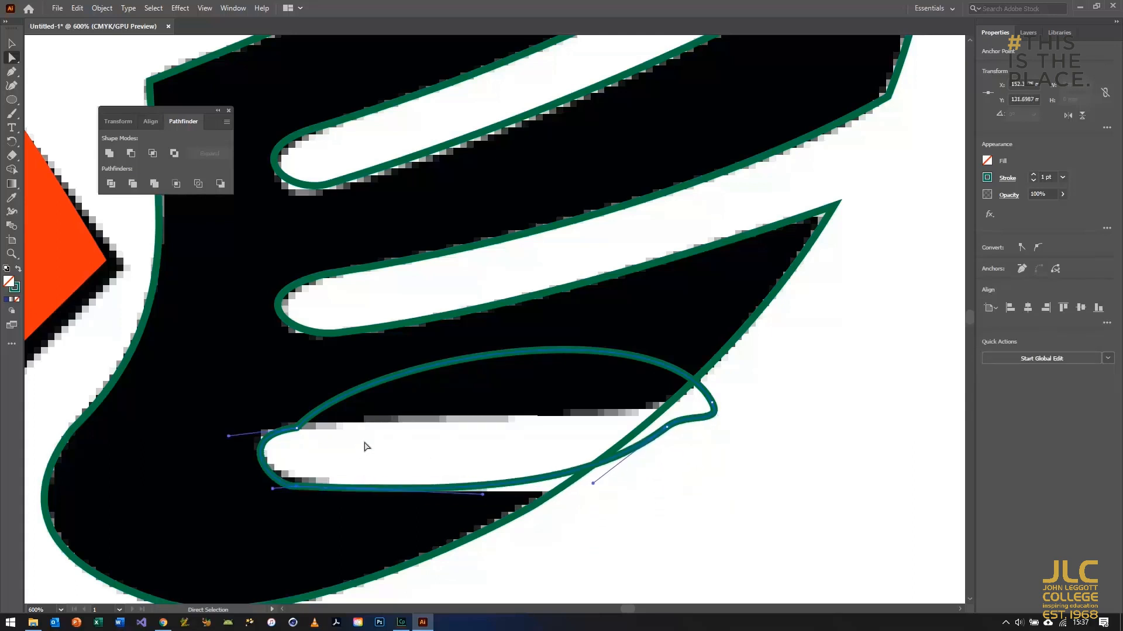
mouse_move(610, 509)
left_mouse_down()
mouse_move(604, 501)
mouse_move(630, 506)
left_mouse_up()
left_click(667, 428)
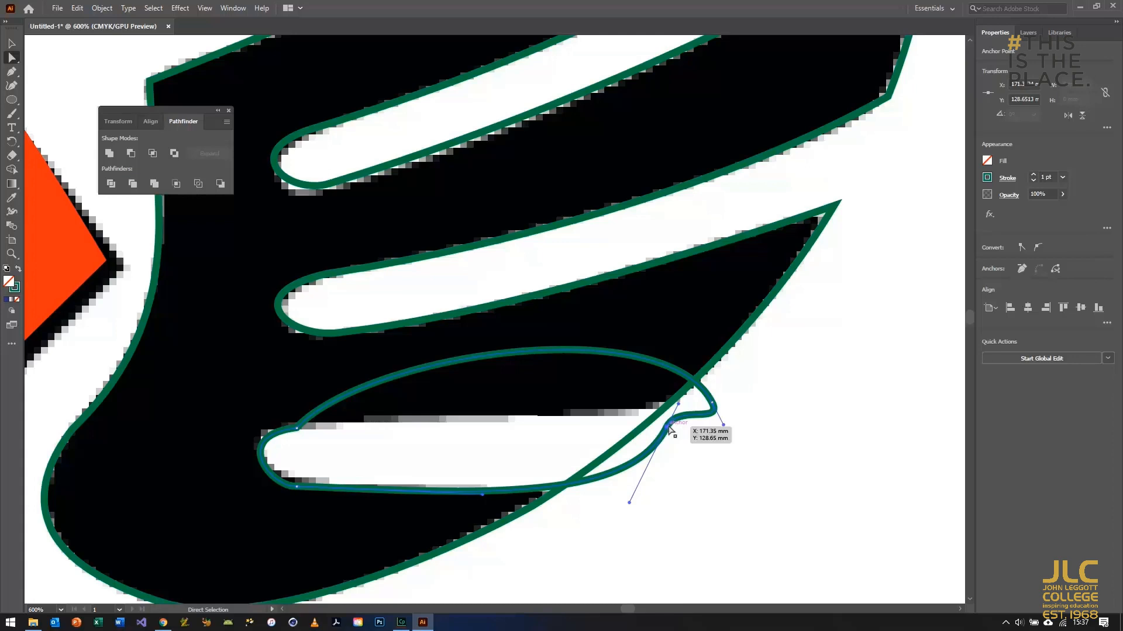
key("Down")
key("Down")
key("Down")
left_click_drag(630, 523, 624, 493)
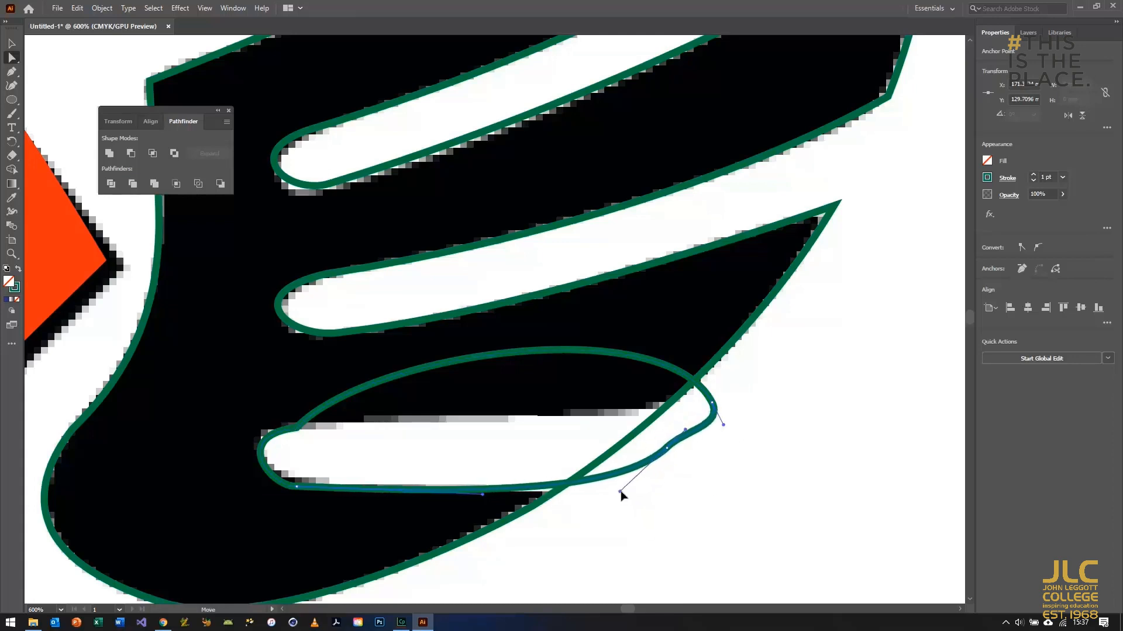
- Flatten the shape's upper edge by pulling the handles of both upper anchors onto the gap's upper edge
left_click(297, 430)
left_click_drag(371, 358, 438, 426)
left_click_drag(664, 310, 602, 420)
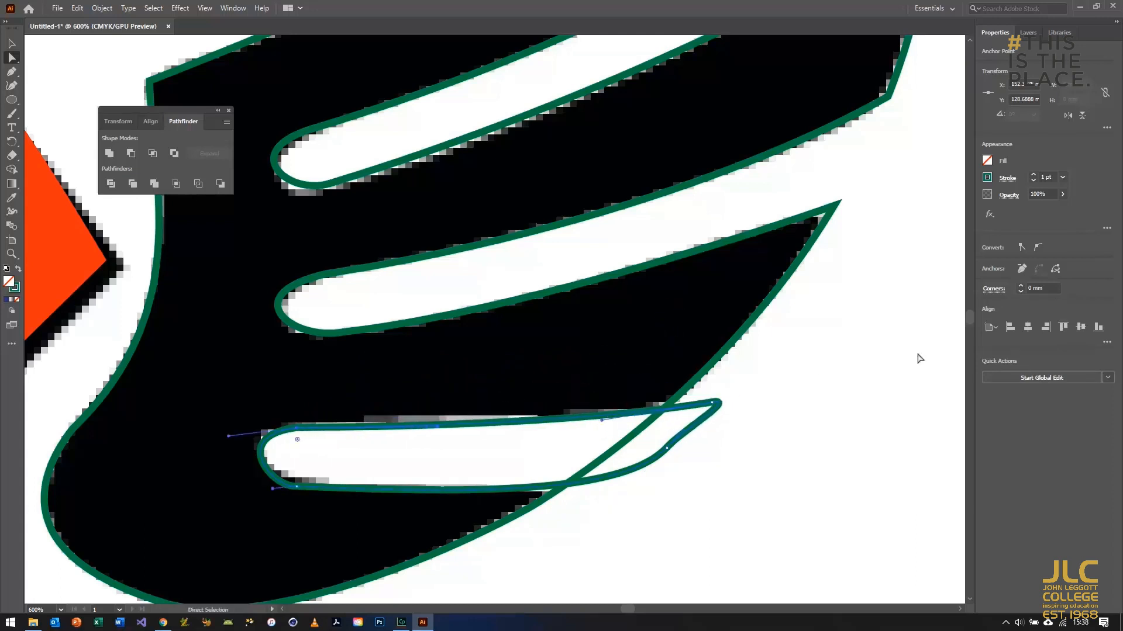
- Hide Layer 1, adjust the two inner-end handles for a fuller rounded end, and show Layer 1 again
left_click(1028, 32)
left_click(984, 88)
left_click_drag(273, 489, 260, 487)
left_click_drag(228, 436, 227, 432)
left_click(995, 33)
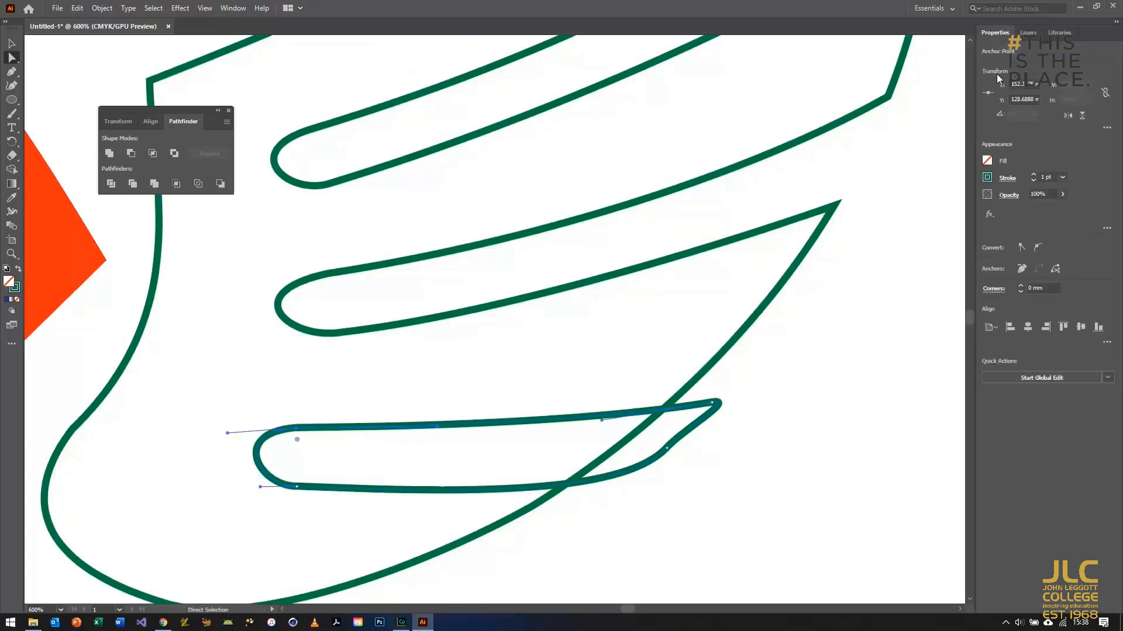
key("ctrl+minus")
key("ctrl+minus")
key("ctrl+minus")
left_click(1027, 33)
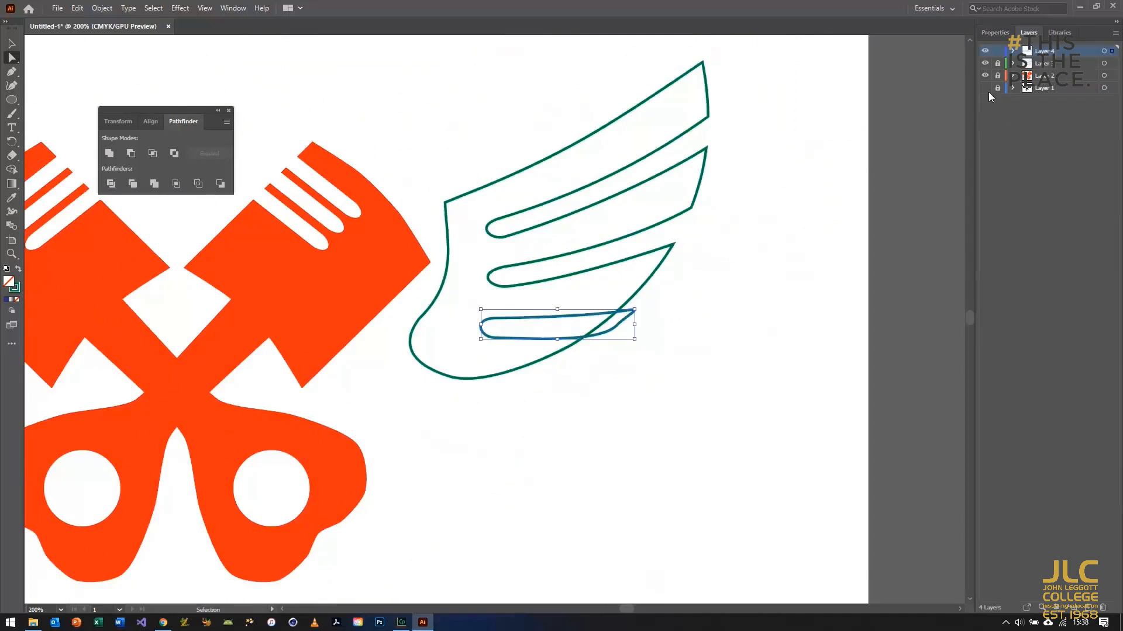
left_click(985, 88)
- Try to move the lowest gap shape from Layer 4 to the wing's layer with cut and paste, and undo the attempt
left_click(11, 44)
key("ctrl+x")
left_click(997, 51)
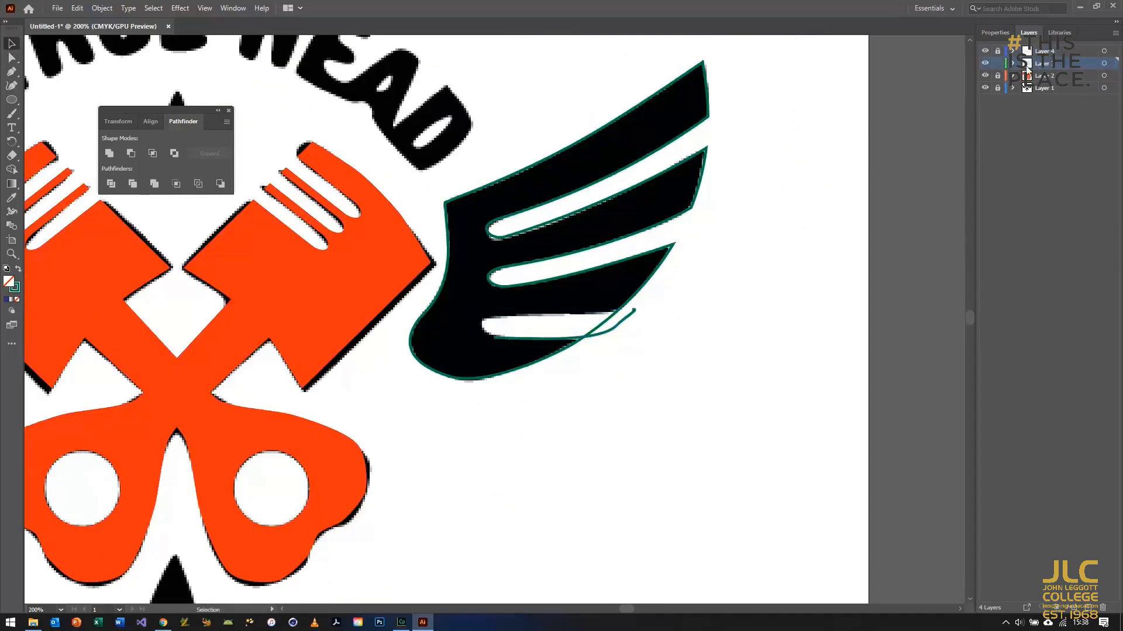
key("ctrl+v")
key("ctrl+z")
key("ctrl+z")
key("ctrl+z")
key("ctrl+z")
- Cut the lowest gap shape from Layer 4, paste it onto the wing's layer, and nudge it over the lowest white gap
left_click(997, 51)
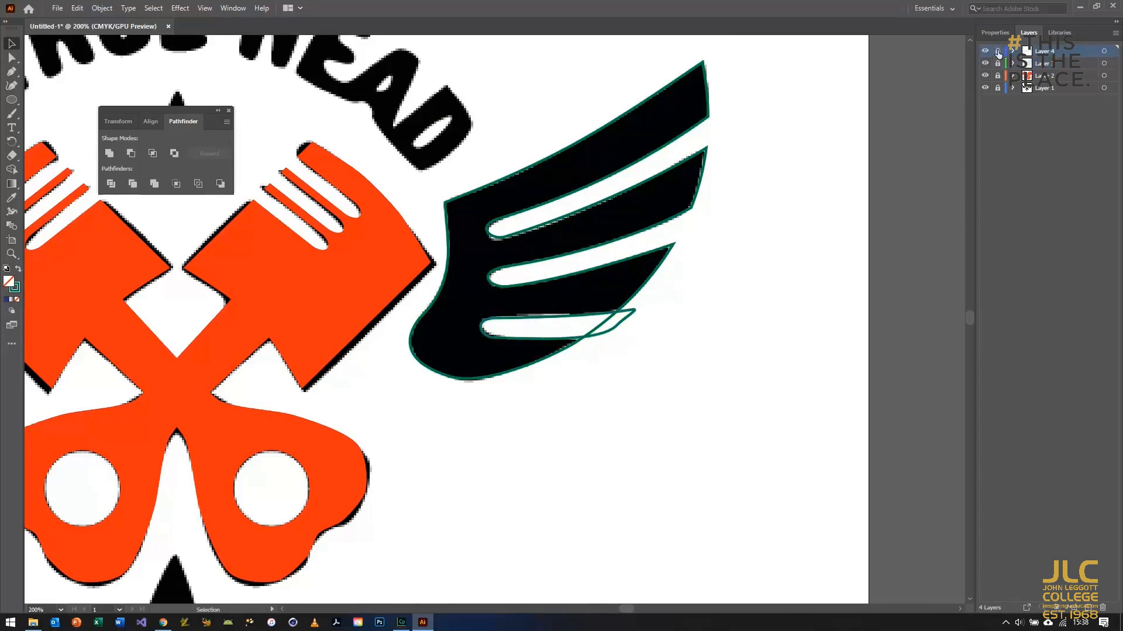
left_click_drag(674, 283, 497, 382)
key("ctrl+x")
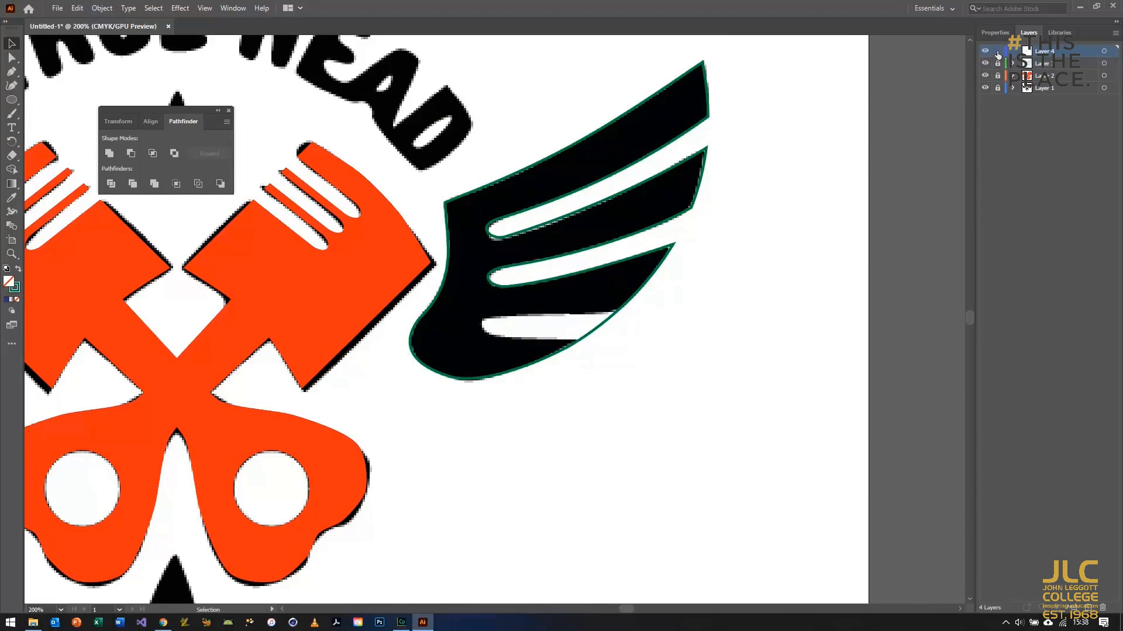
left_click(1050, 64)
key("ctrl+f")
key("Right")
key("Right")
key("Right")
key("Right")
key("Right")
key("Right")
key("Right")
key("Right")
key("Right")
key("Right")
key("Right")
key("Right")
key("Right")
key("Right")
key("Right")
key("Right")
key("Right")
key("Right")
key("Right")
key("Right")
key("Down")
key("Down")
key("Down")
key("Left")
- Subtract the lowest gap shape from the wing with Minus Front and give the wing an orange-red fill with no stroke
left_click_drag(393, 50, 771, 455)
left_click(131, 154)
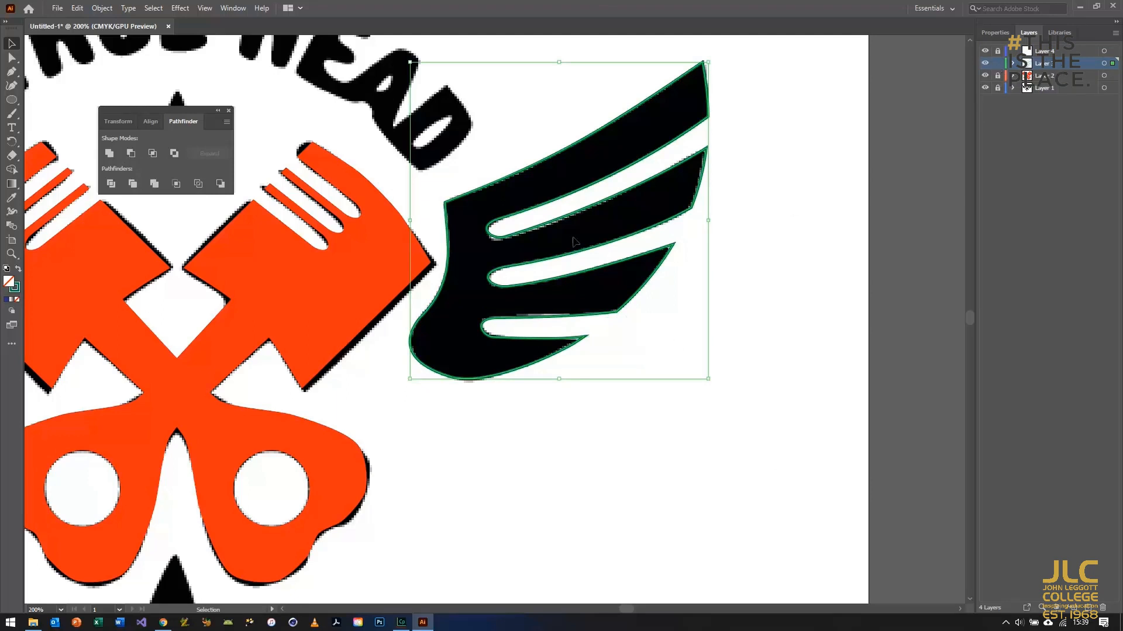
left_click(1003, 32)
left_click(991, 176)
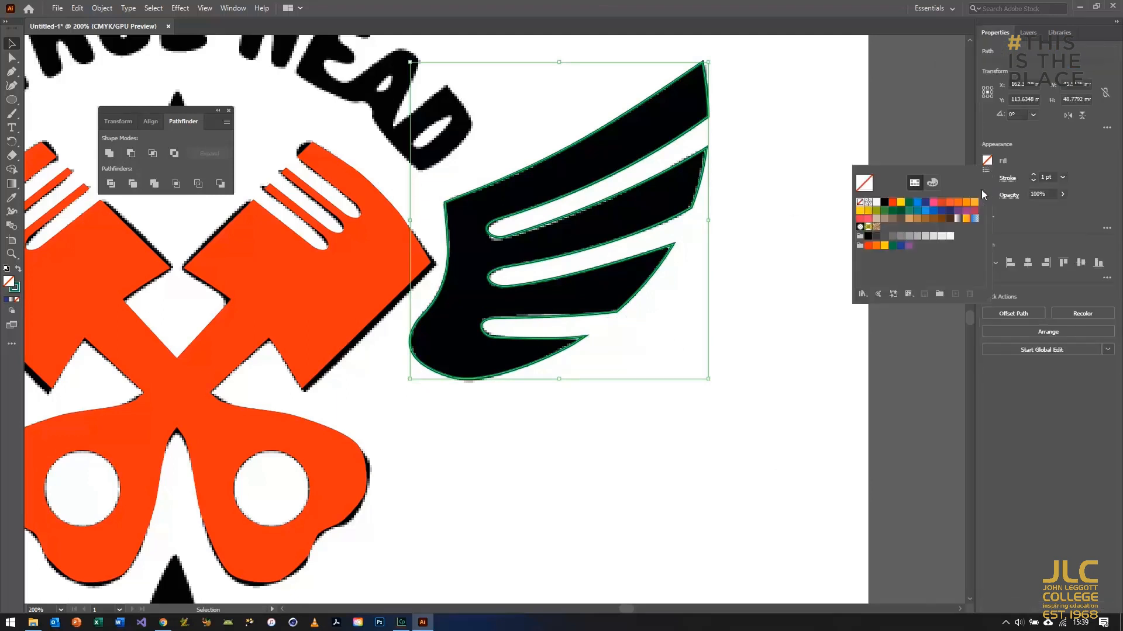
left_click(893, 205)
left_click(987, 177)
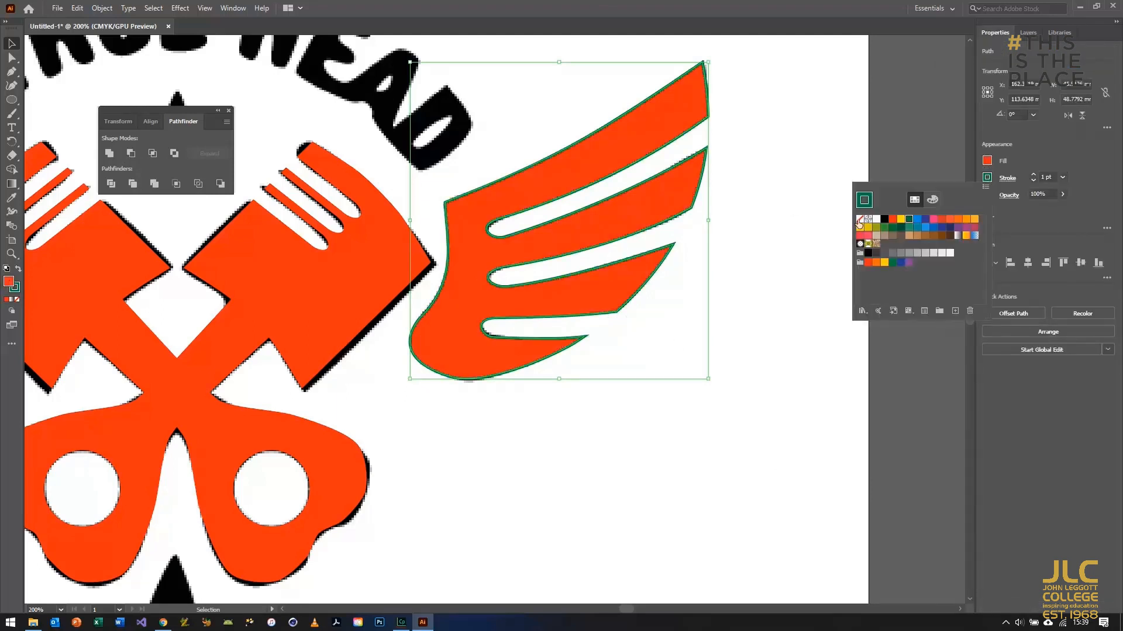
left_click(860, 219)
left_click(624, 157)
- Create a horizontally mirrored copy of the orange-red wing and move it over the left black wing
right_click(553, 173)
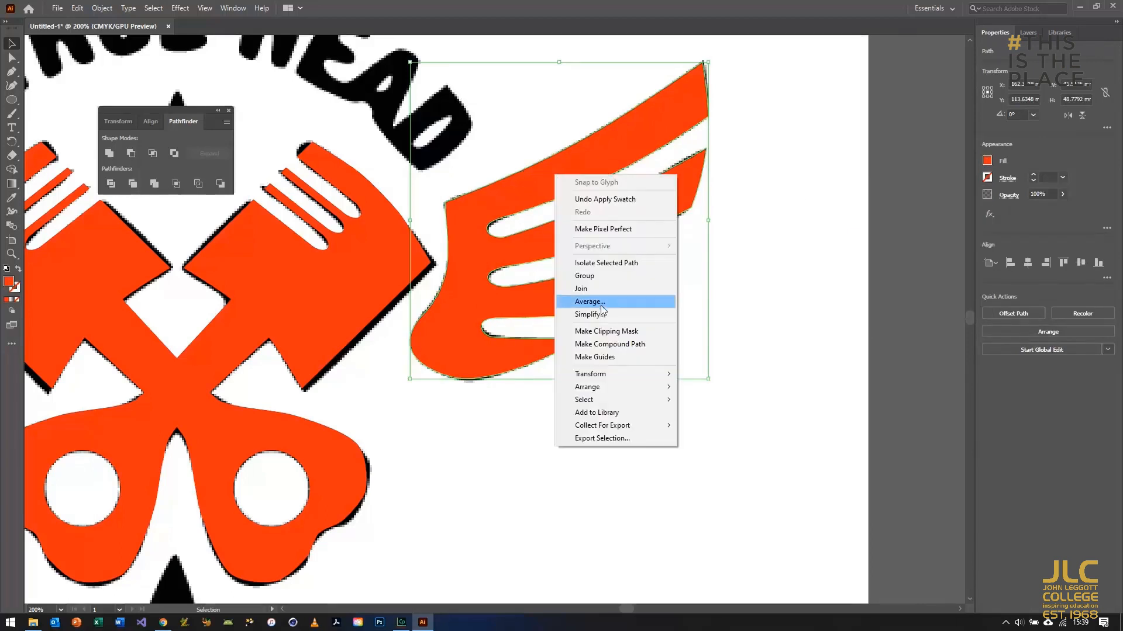
left_click(707, 421)
left_click(502, 386)
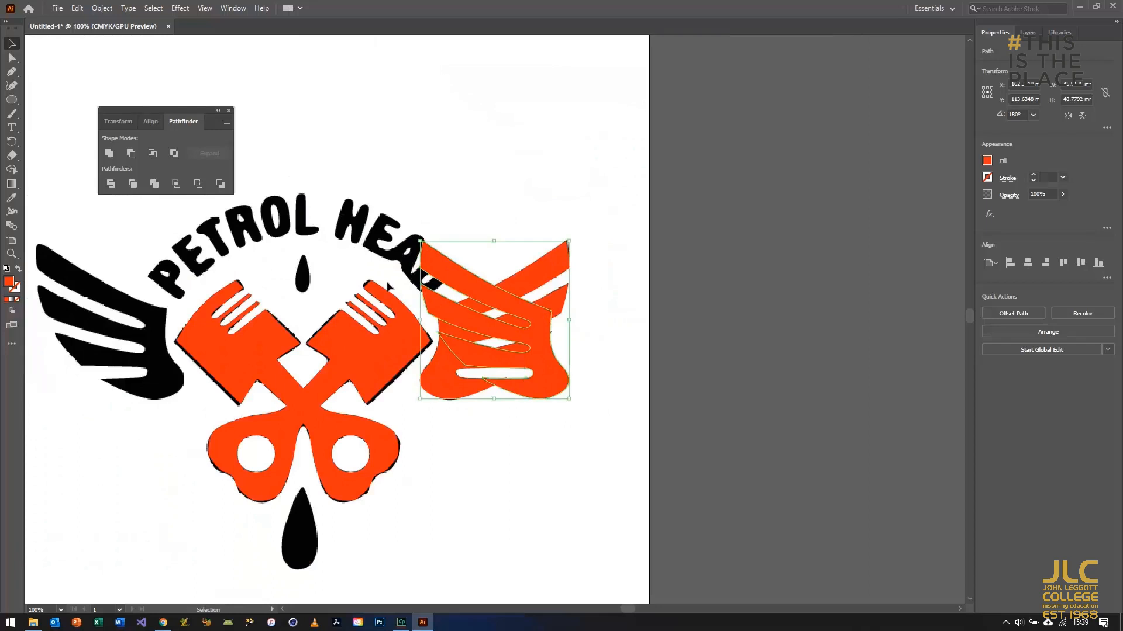
key("shift+Left")
key("shift+Left")
key("shift+Left")
key("shift+Left")
key("shift+Left")
key("shift+Left")
key("shift+Left")
key("shift+Left")
key("shift+Left")
key("shift+Left")
key("shift+Left")
key("shift+Left")
key("shift+Left")
key("shift+Left")
key("shift+Left")
key("shift+Left")
key("shift+Left")
key("shift+Left")
key("shift+Left")
key("shift+Left")
key("shift+Right")
key("Right")
key("Right")
key("Right")
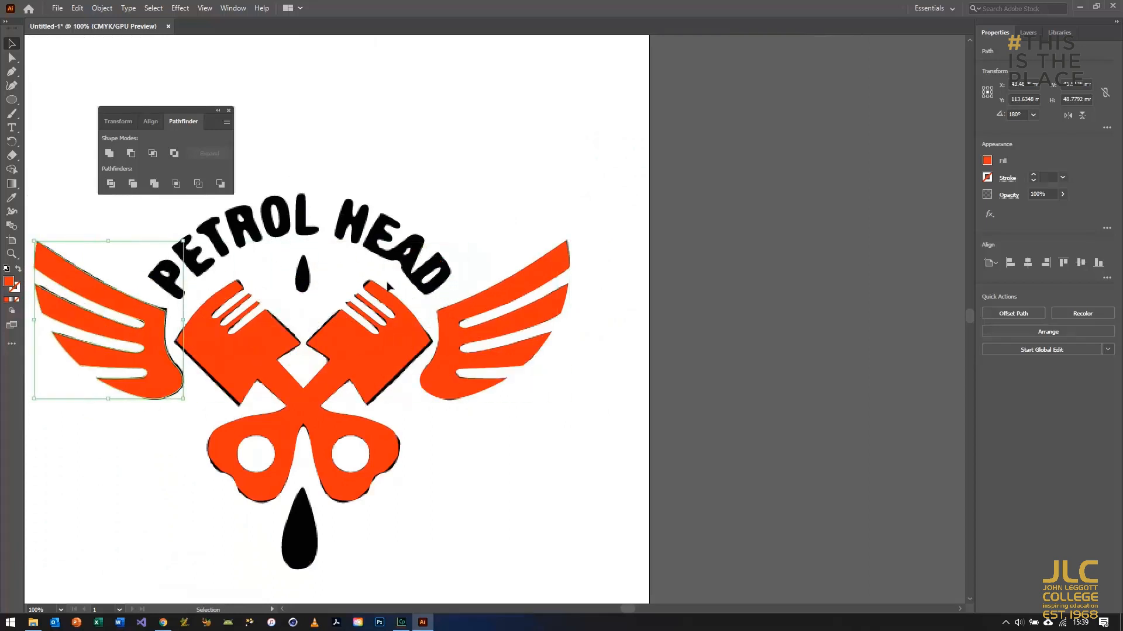
- Draw a closed four-point Pen shape over the large lower drop on Layer 4, with points at its tip, sides and base
scroll(404, 491, "down", 5)
key("ctrl+equal")
key("ctrl+equal")
scroll(718, 371, "down", 9)
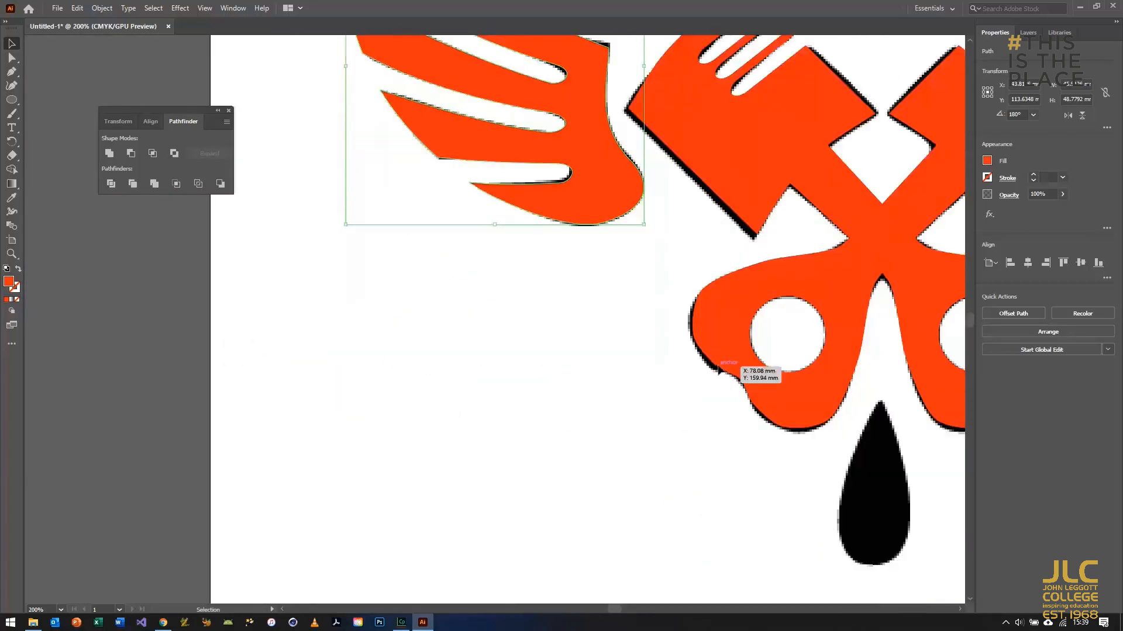
scroll(718, 370, "down", 5)
left_click_drag(612, 608, 619, 608)
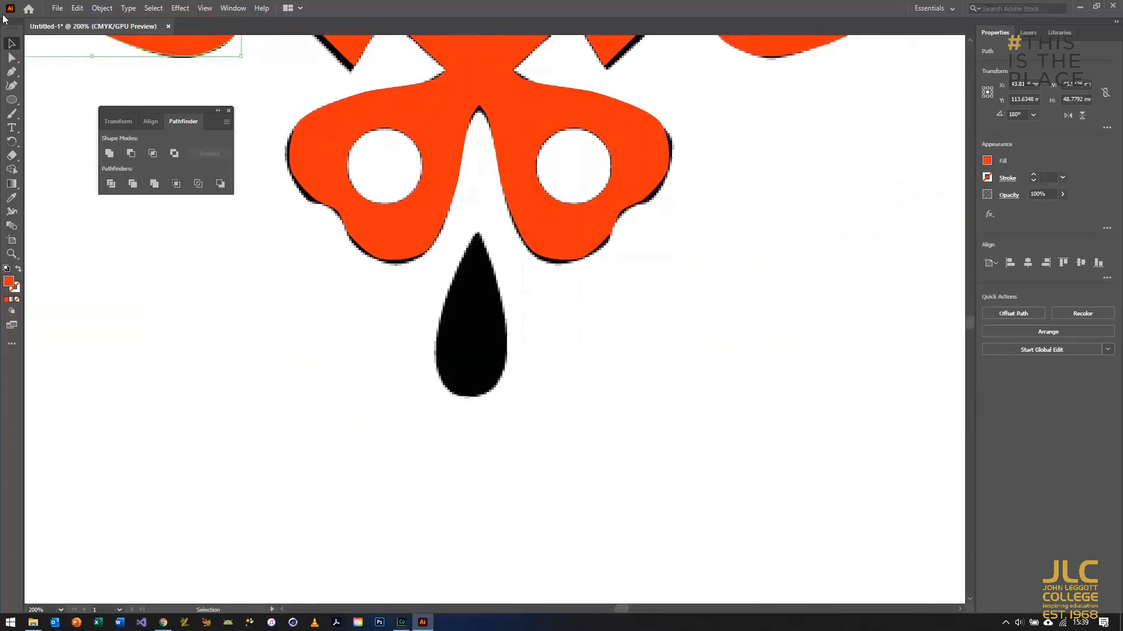
left_click(11, 71)
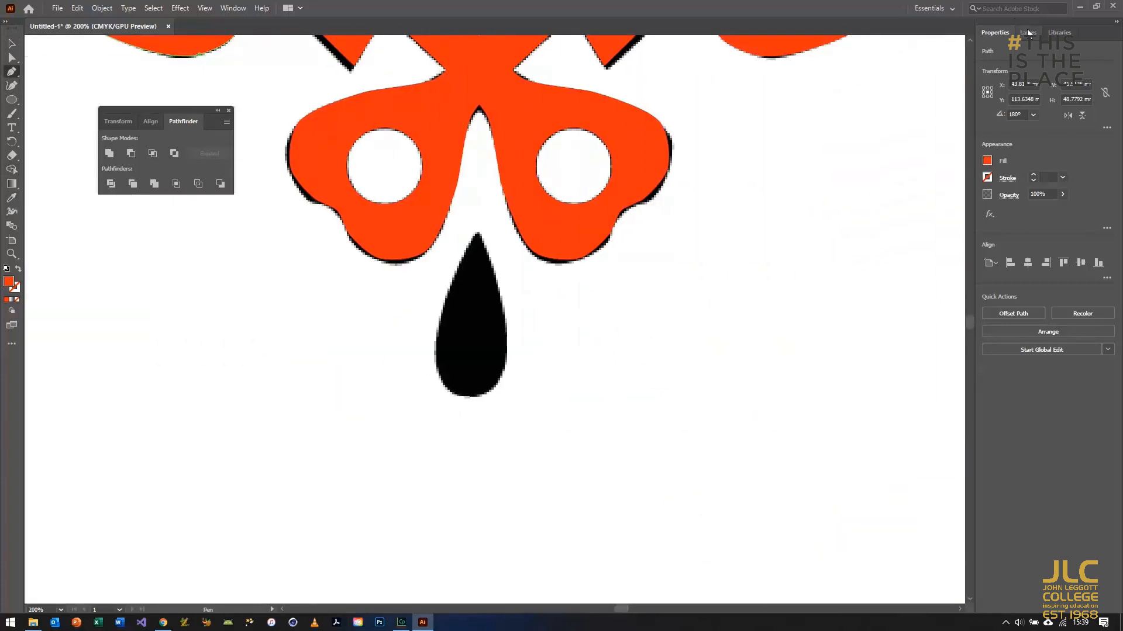
left_click(1027, 32)
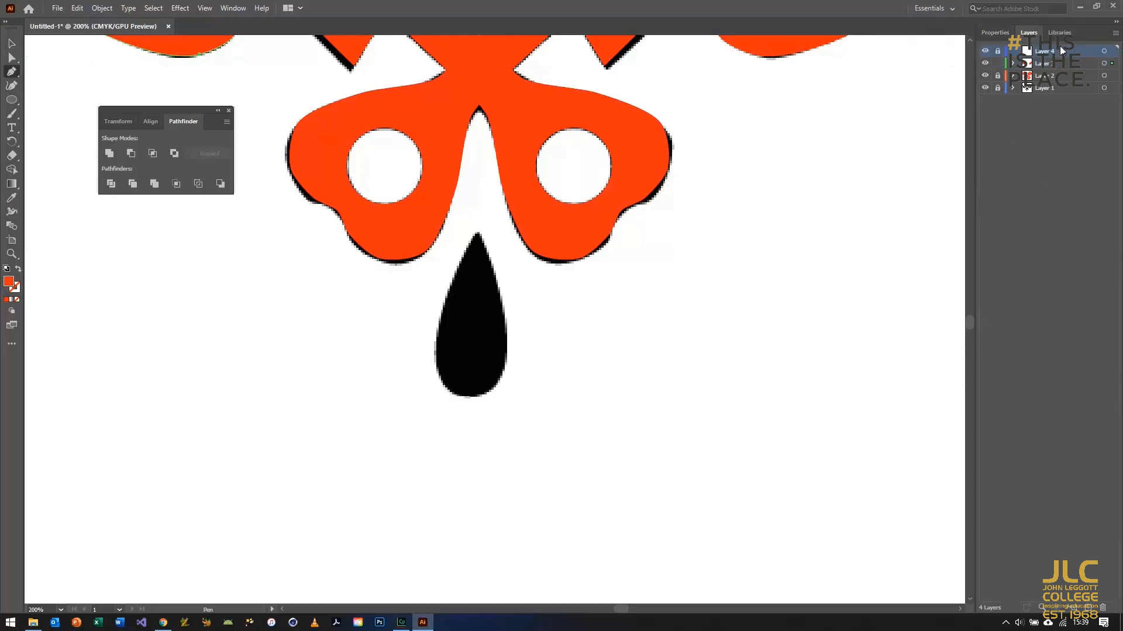
left_click(477, 234)
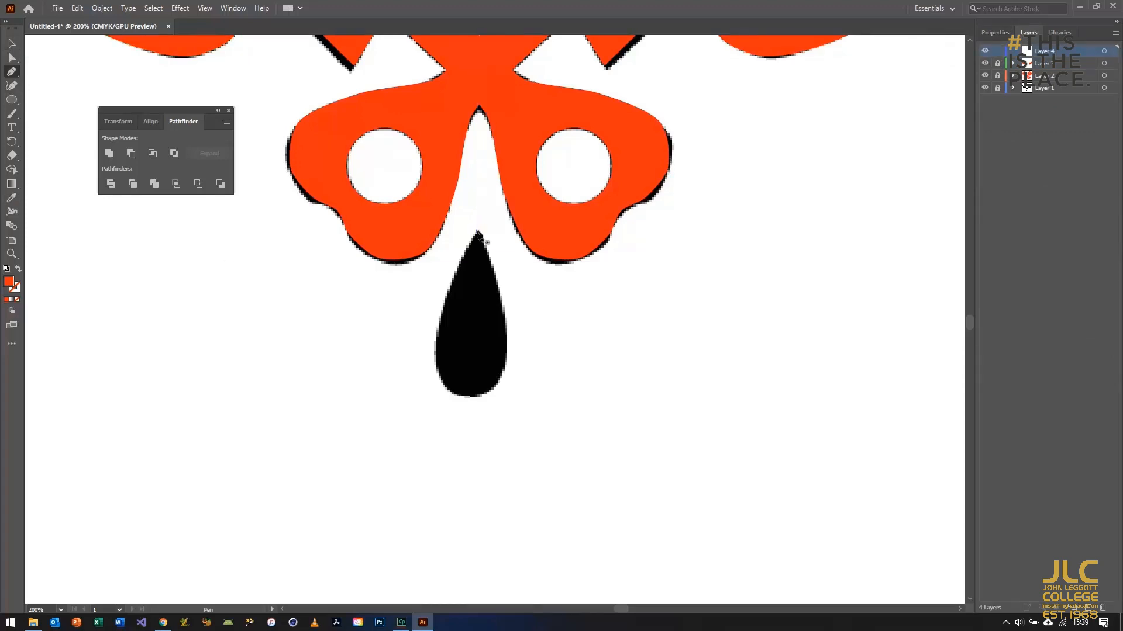
left_click(436, 353)
left_click(466, 396)
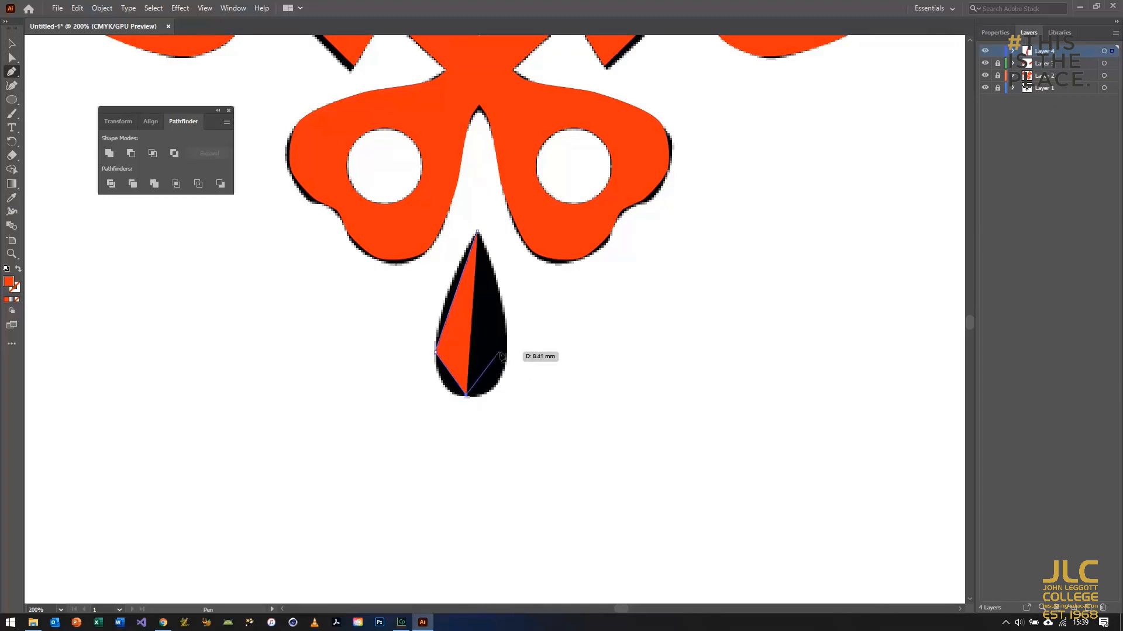
left_click(507, 351)
left_click(478, 233)
- Give the drop's bottom anchor the same X value as its tip anchor and move it slightly down
key("a")
left_click(1001, 33)
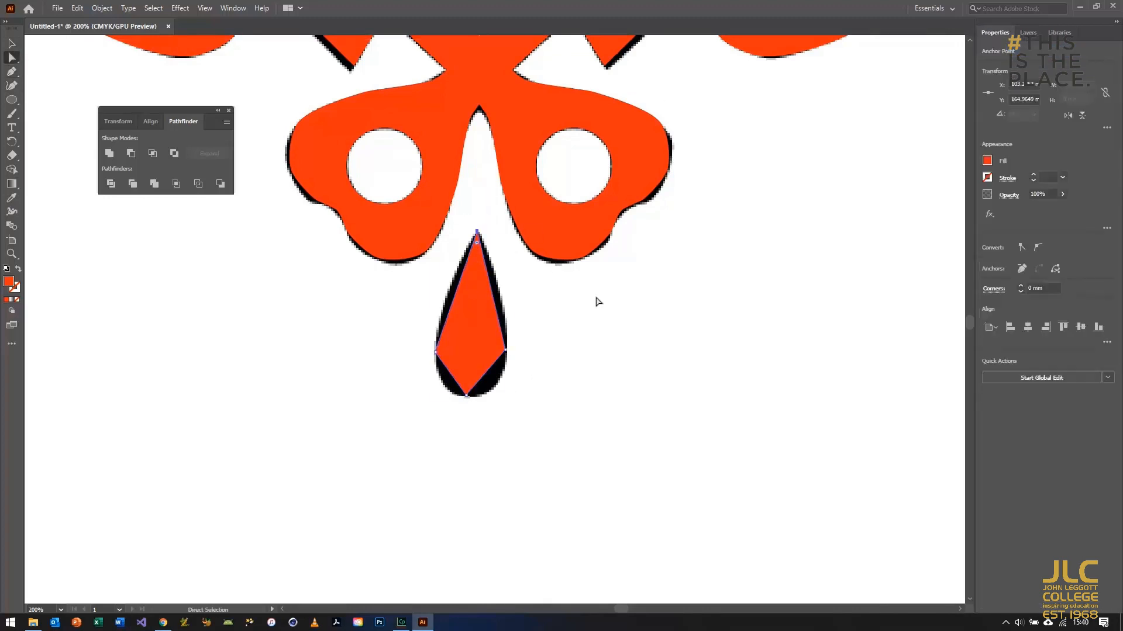
left_click(466, 384)
double_click(1027, 87)
key("ctrl+v")
key("Return")
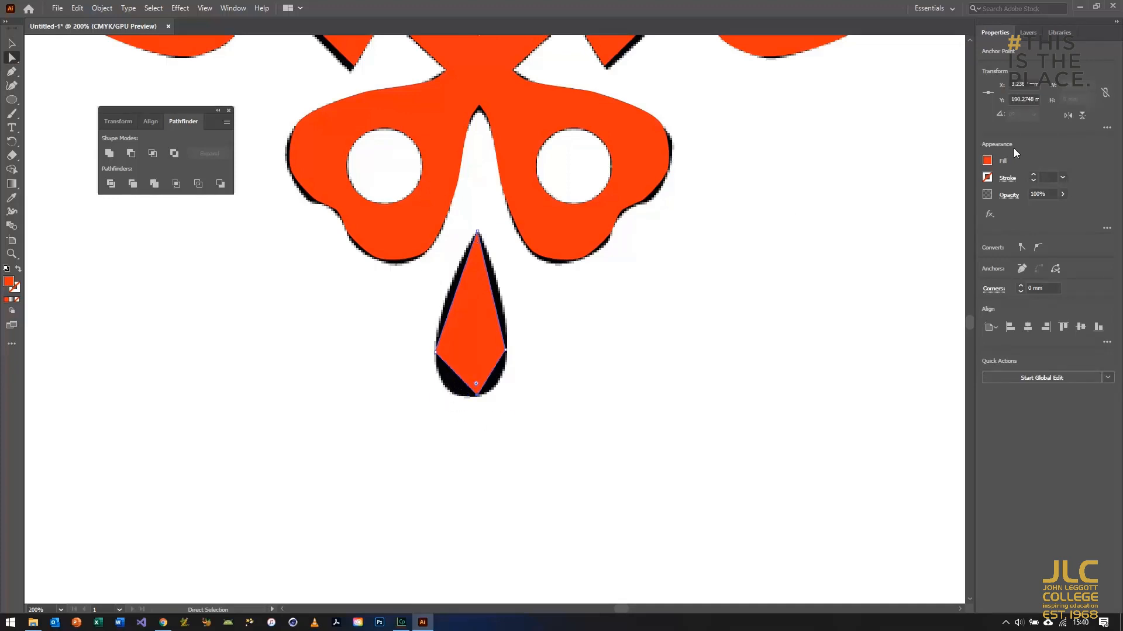
left_click_drag(476, 383, 476, 385)
- Align the drop's two side anchors at the same height, with Y at 183.2493 mm
left_click(494, 348)
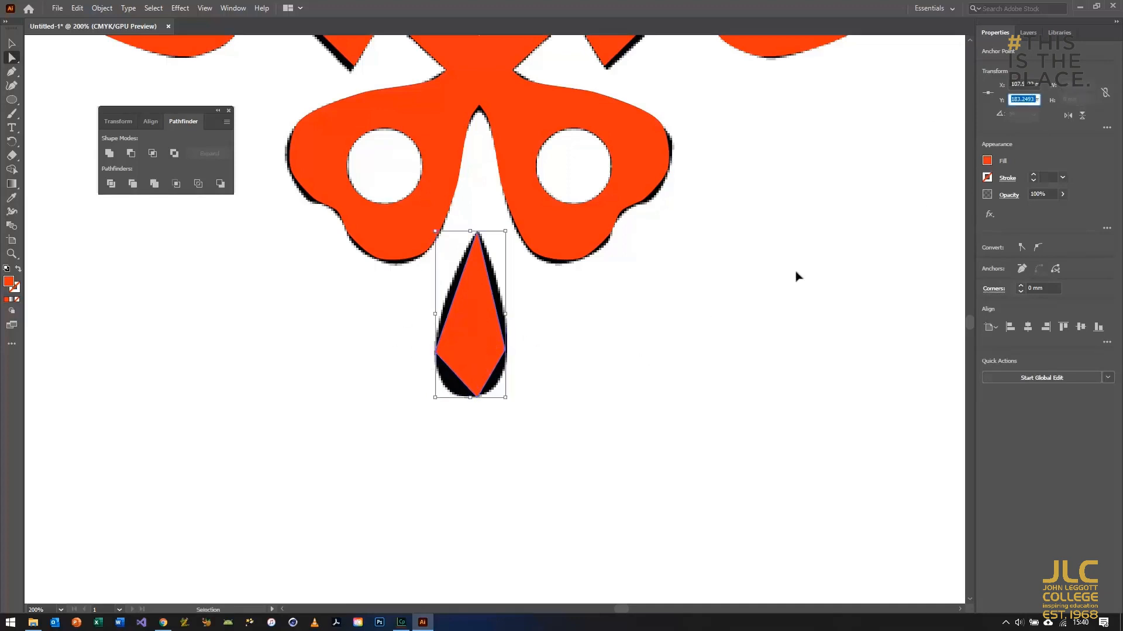
left_click(436, 351)
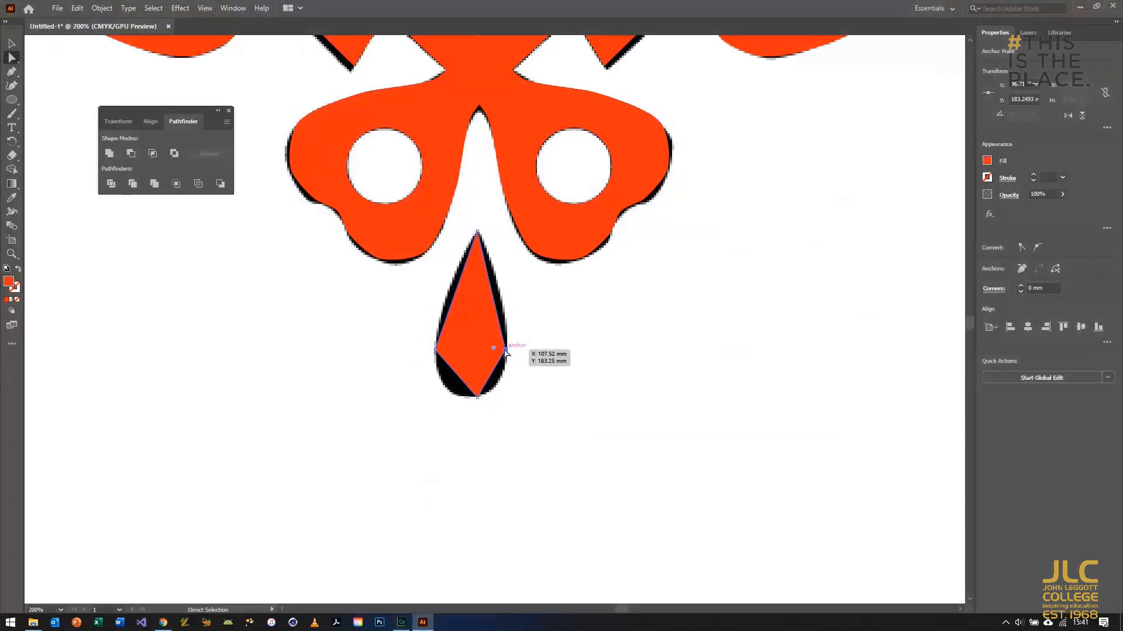
left_click(477, 397)
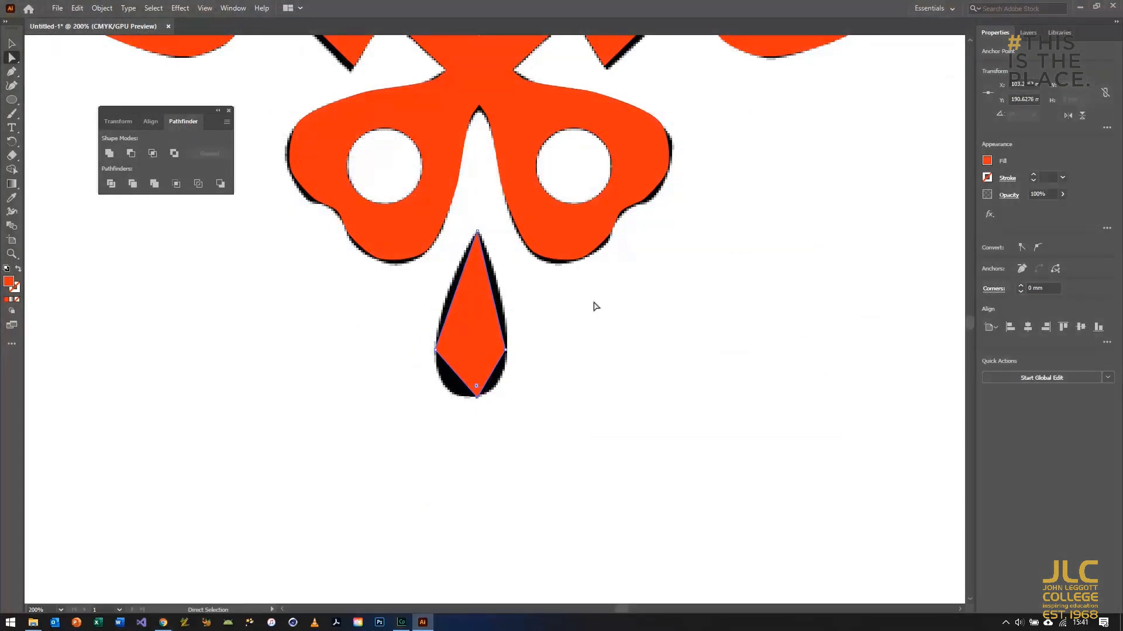
left_click(489, 391)
- Set the X position of the drop's tip and bottom anchors to 103 mm
left_click(477, 234)
left_click(477, 233)
left_click(1017, 84)
type("103")
key("Return")
left_click(478, 397)
left_click(1017, 84)
type("103")
key("Return")
- Set the X position of the drop's right side anchor to 108 mm and its left side anchor to 98 mm
left_click(525, 349)
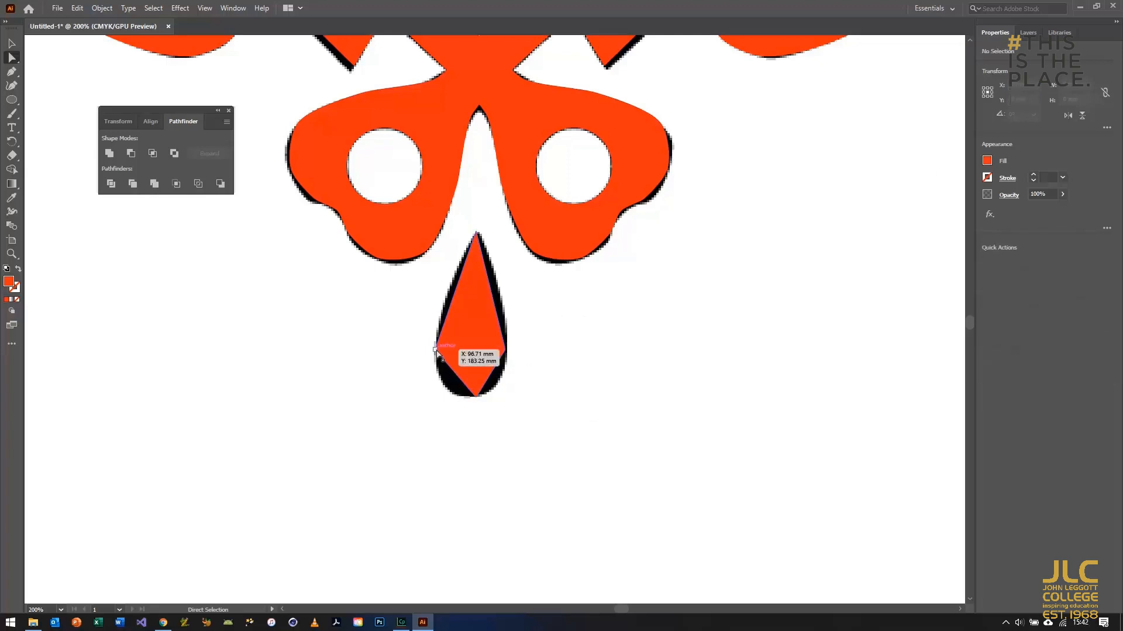
left_click_drag(499, 347, 546, 371)
key("ctrl+z")
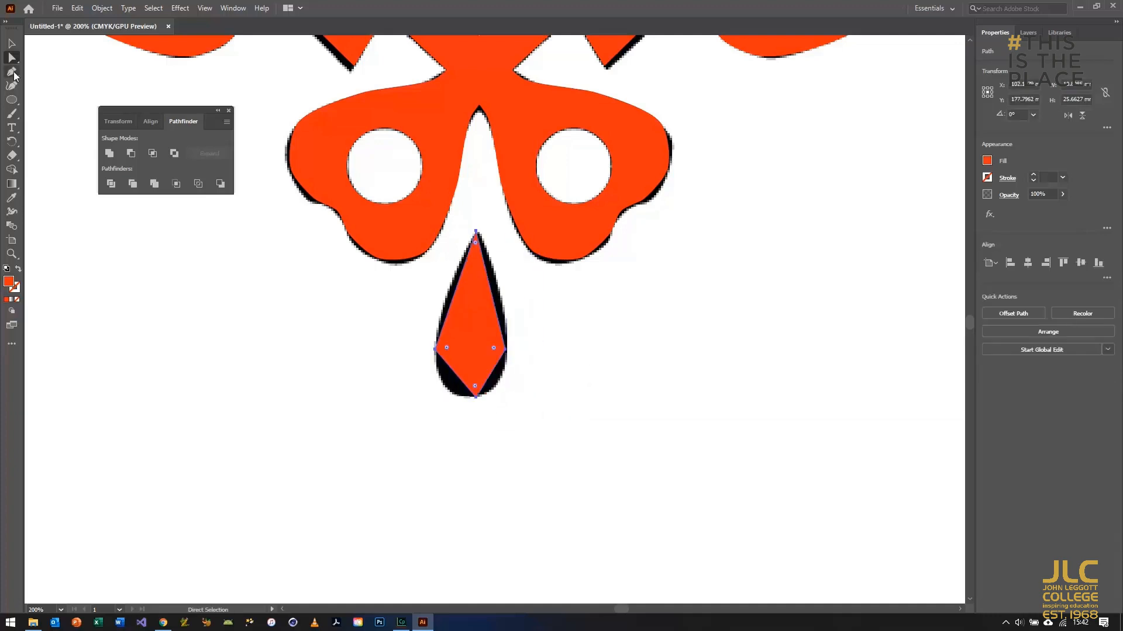
left_click(1029, 83)
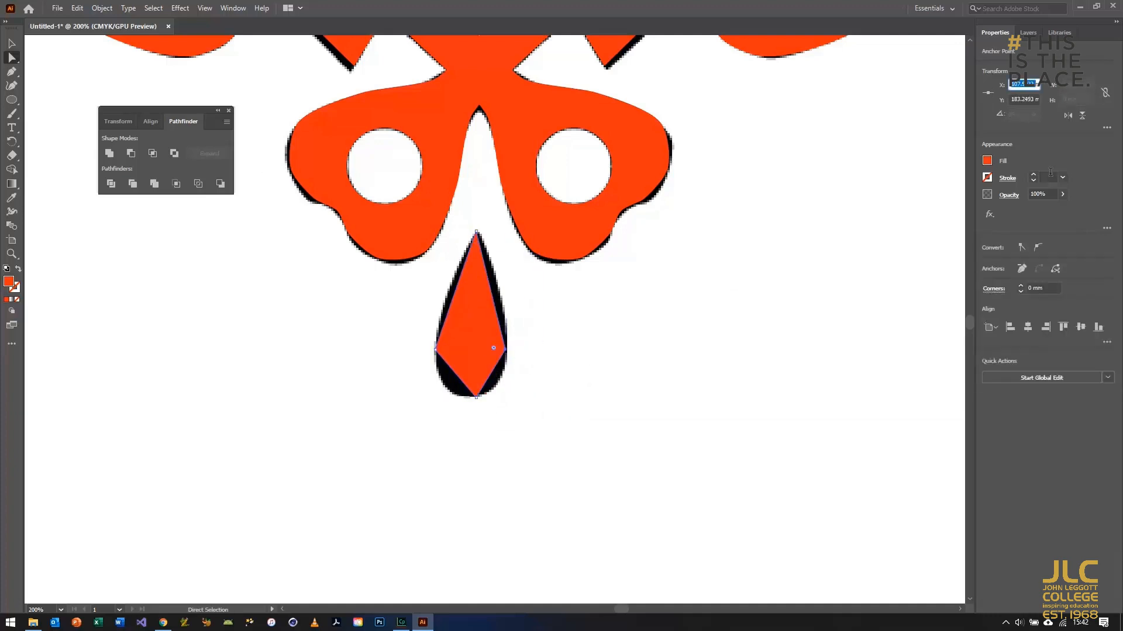
type("108mm")
key("Return")
left_click(435, 349)
left_click(1029, 85)
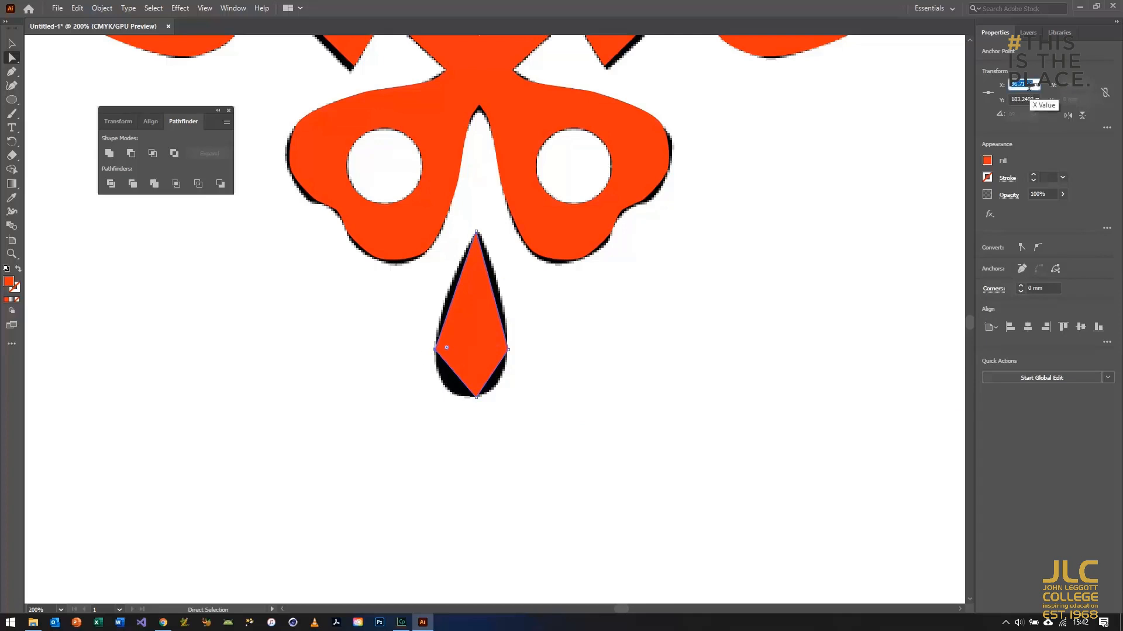
type("98mm")
key("Return")
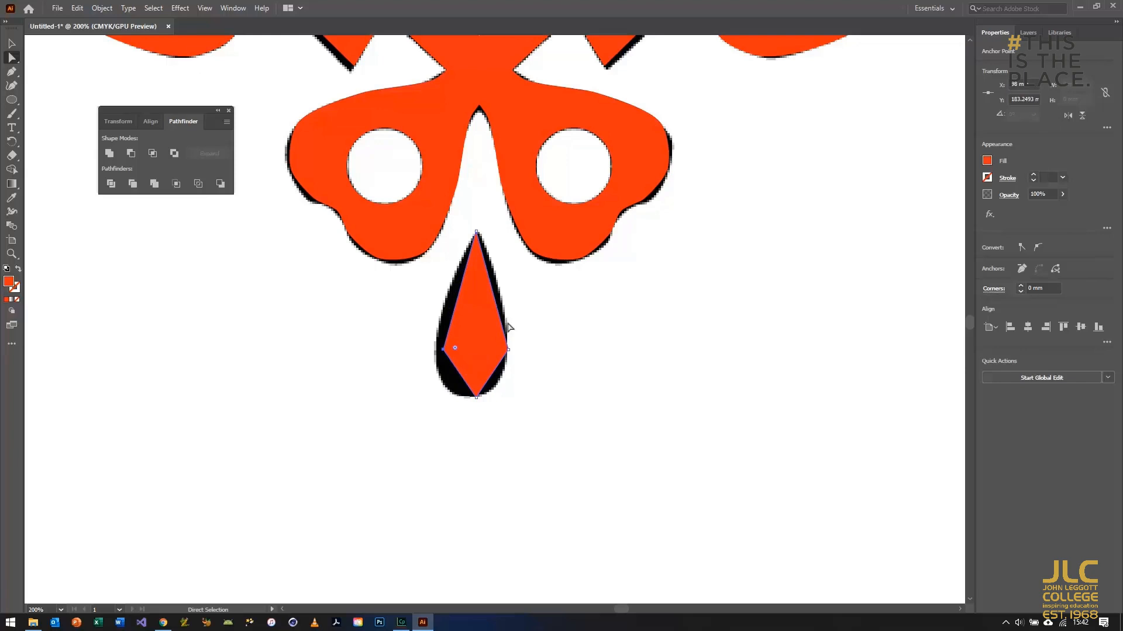
- Convert the large drop's two side anchors and its bottom anchor to smooth points
left_click(561, 373)
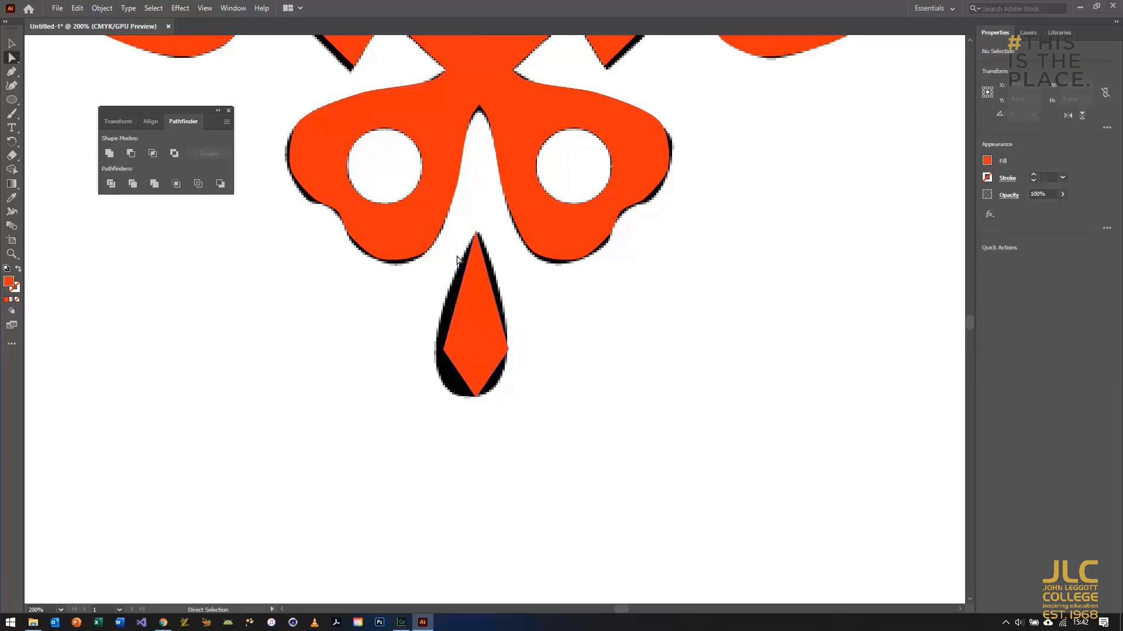
left_click_drag(427, 331, 554, 419)
left_click(1038, 247)
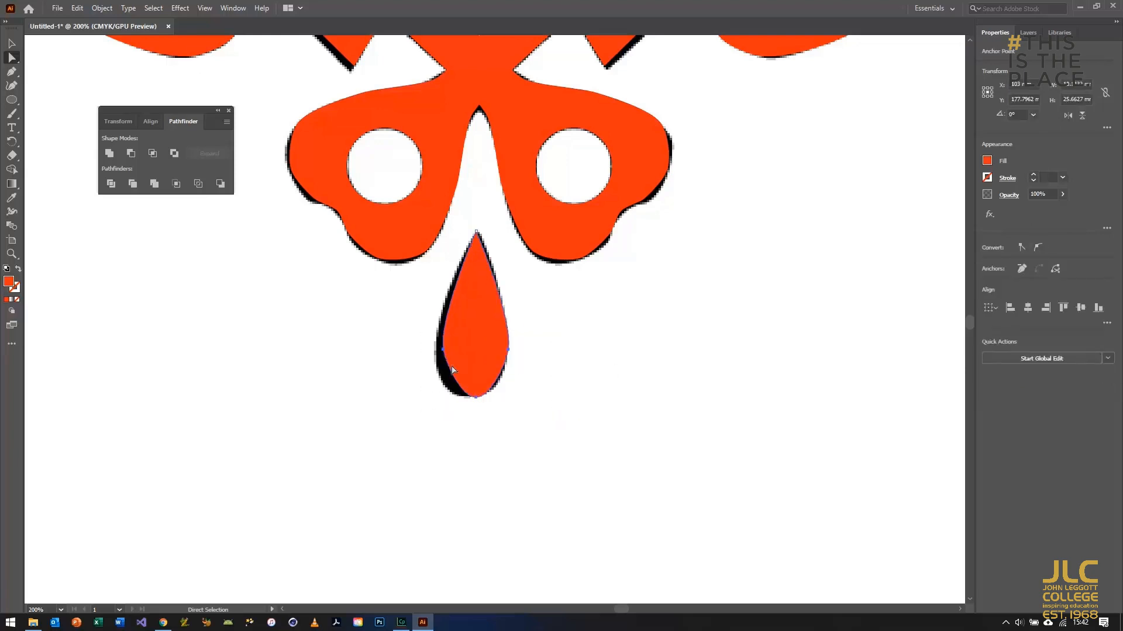
- Duplicate the large drop and move the copy up towards the space beneath the PETROL HEAD lettering
key("ctrl+minus")
key("ctrl+minus")
key("ctrl+minus")
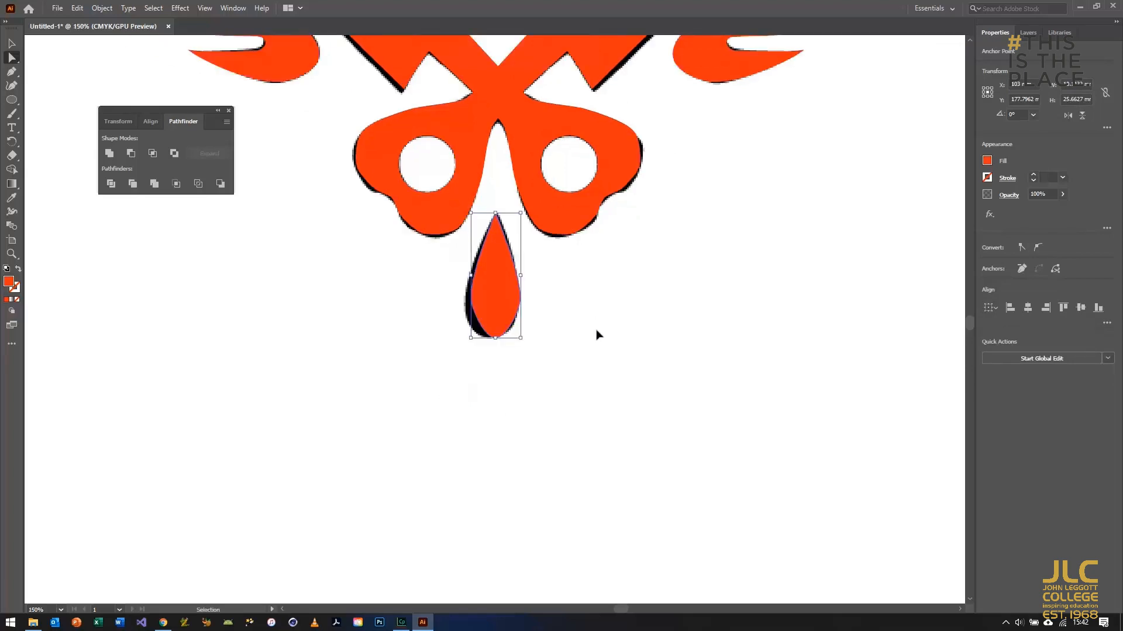
scroll(613, 330, "up", 1)
left_click(12, 45)
left_click(570, 373)
left_click_drag(496, 346, 518, 292, "alt")
- Scale the copied drop down to about 14 mm tall and position it over the small upper drop
key("ctrl+plus")
key("ctrl+plus")
key("ctrl+plus")
key("ctrl+plus")
left_click_drag(467, 356, 488, 300)
left_click_drag(533, 221, 524, 245)
left_click_drag(498, 292, 500, 293)
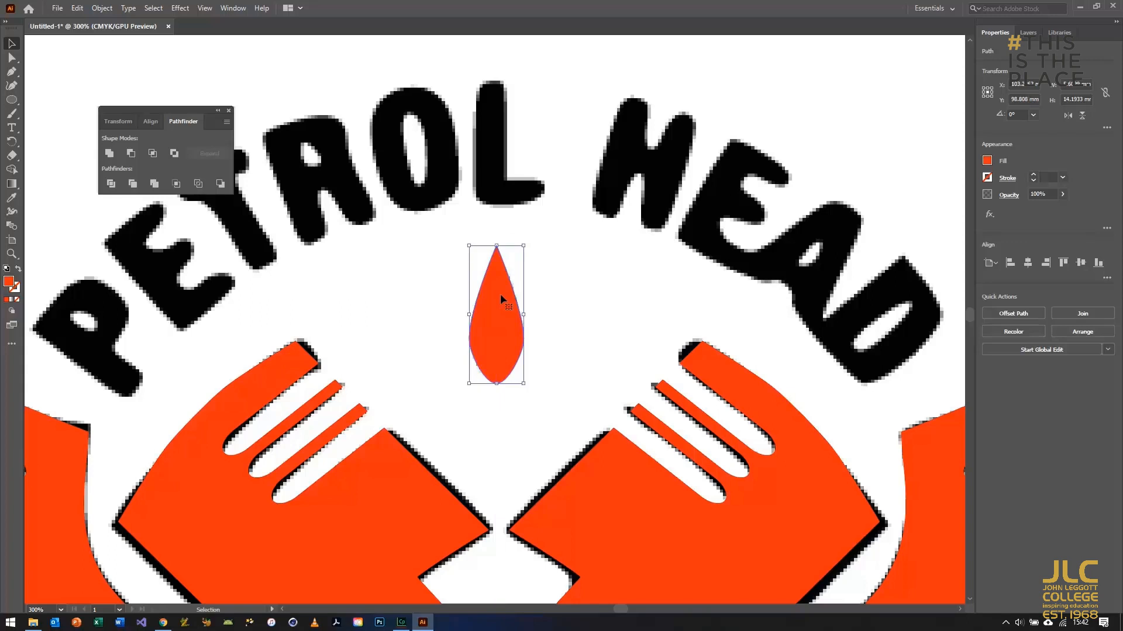
- Transfer the drops from Layer 4 to Layer 2 by cutting and pasting, and put them back in place
key("ctrl+1")
key("v")
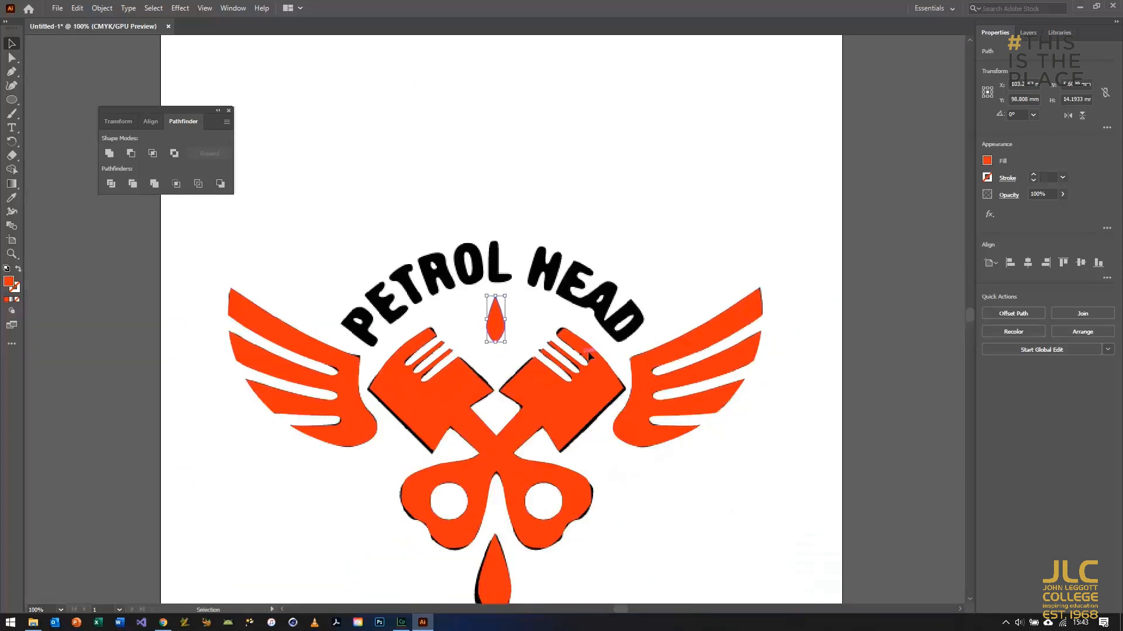
left_click(594, 365)
scroll(594, 365, "down", 5)
scroll(594, 365, "up", 3)
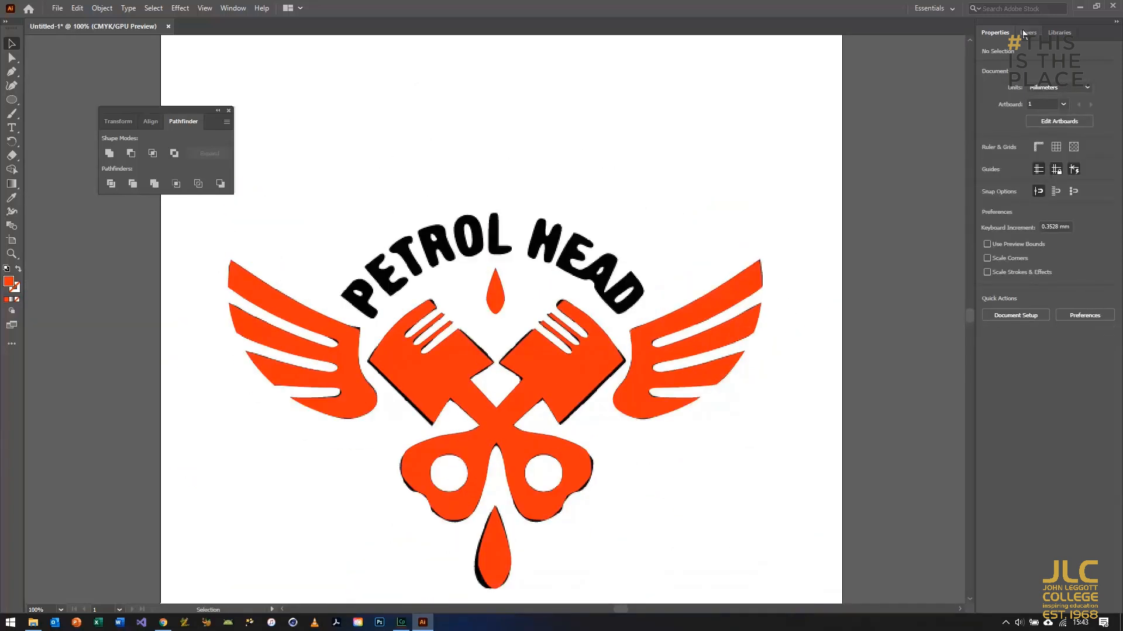
left_click(1027, 32)
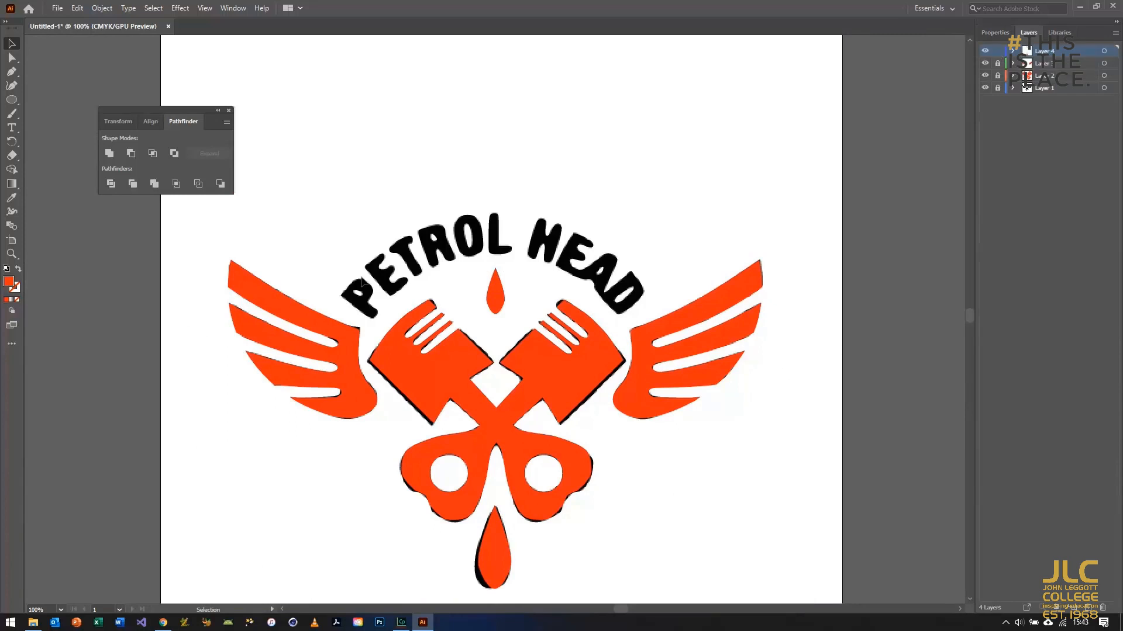
scroll(340, 246, "down", 3)
scroll(525, 373, "down", 4)
left_click_drag(526, 373, 576, 478)
key("Delete")
left_click(997, 76)
left_click(1047, 76)
key("ctrl+v")
left_click_drag(498, 451, 498, 377)
- Transfer both wings from Layer 3 to Layer 2 by cutting and pasting, and realign them with the tracing image
left_click(997, 76)
left_click(998, 63)
left_click_drag(195, 67, 822, 308)
key("Delete")
left_click(998, 77)
left_click(1034, 77)
key("ctrl+v")
left_click_drag(350, 350, 351, 188)
- Delete the two emptied layers, Layer 3 and Layer 4
left_click(1046, 64)
left_click(1102, 608)
left_click(1048, 53)
left_click(1102, 608)
- Rename Layer 2 as Logo and Layer 1 as Background
double_click(1047, 52)
type("Logo")
key("Return")
double_click(1043, 63)
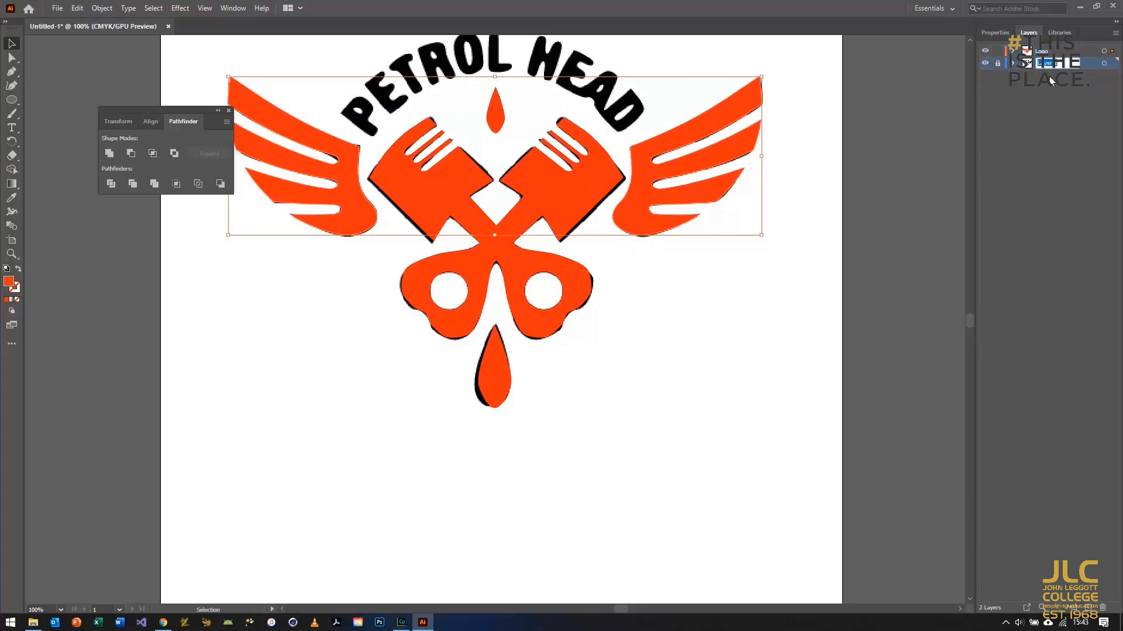
key("Return")
- Select all the shapes on the Logo layer and fill them with black
key("ctrl+minus")
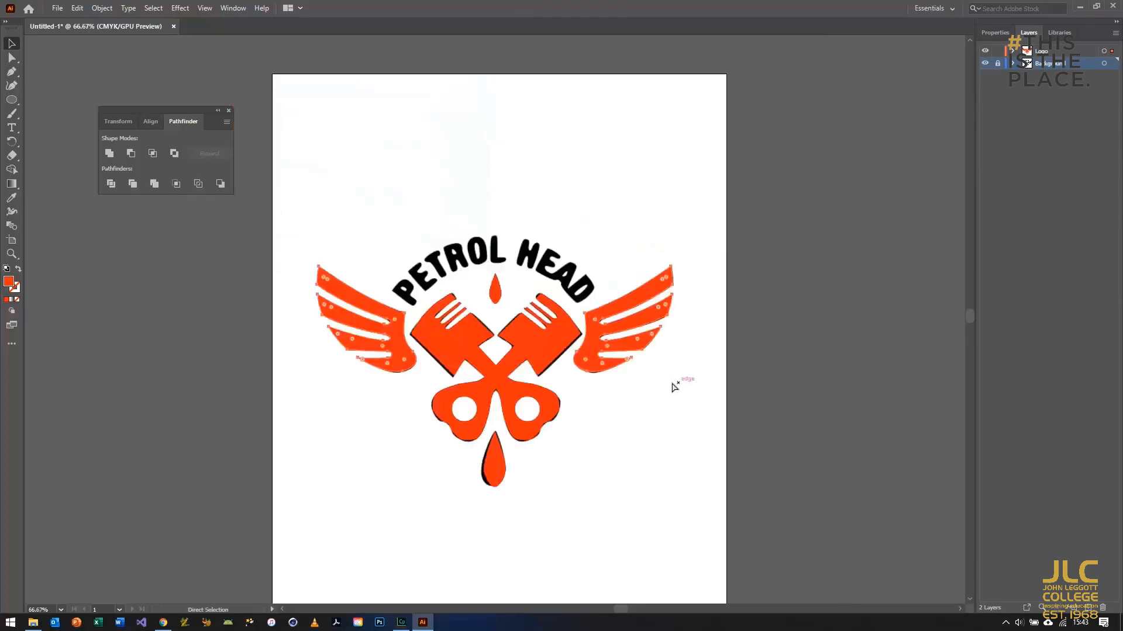
left_click(1055, 54)
left_click_drag(294, 259, 736, 552)
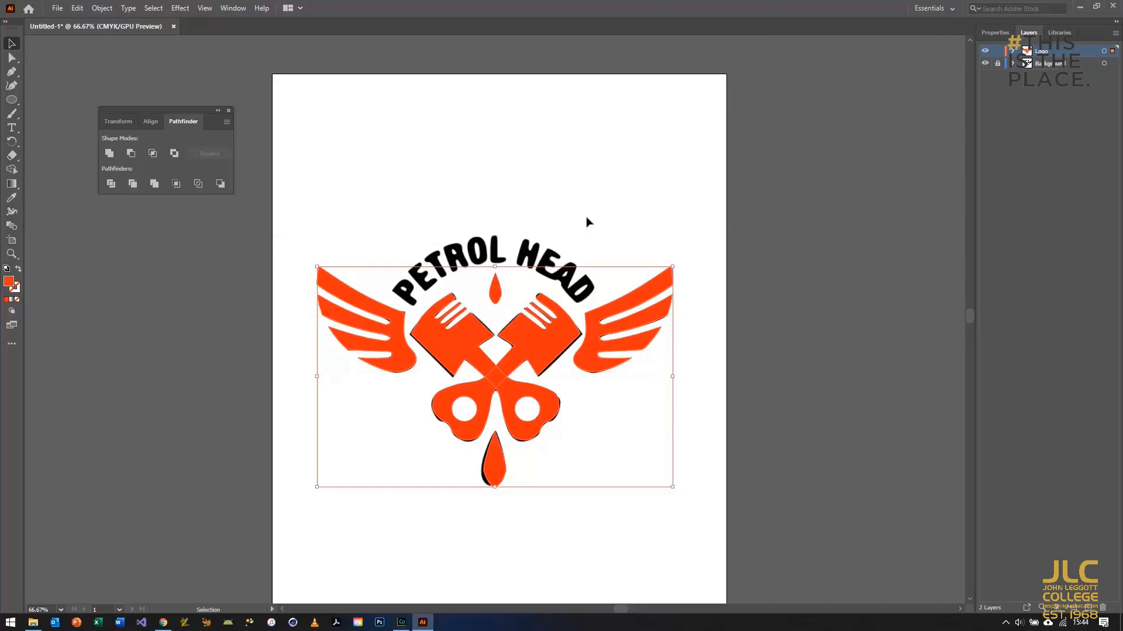
left_click(995, 32)
left_click(986, 160)
left_click(891, 201)
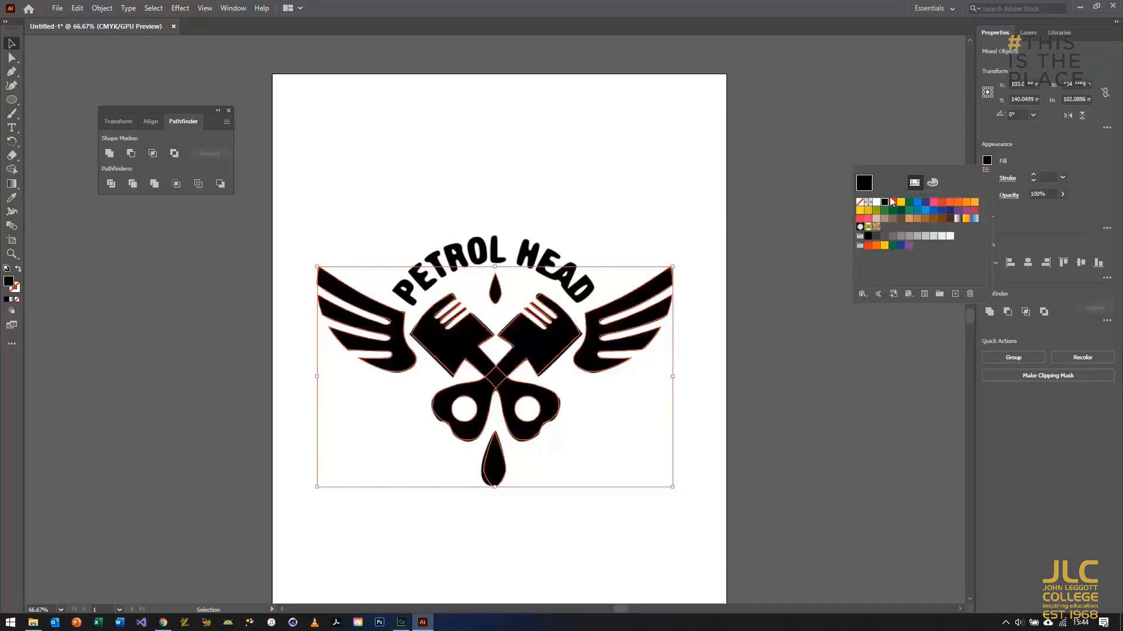
- Hide the Background layer and deselect the artwork
left_click(1028, 32)
left_click(986, 63)
left_click(586, 204)
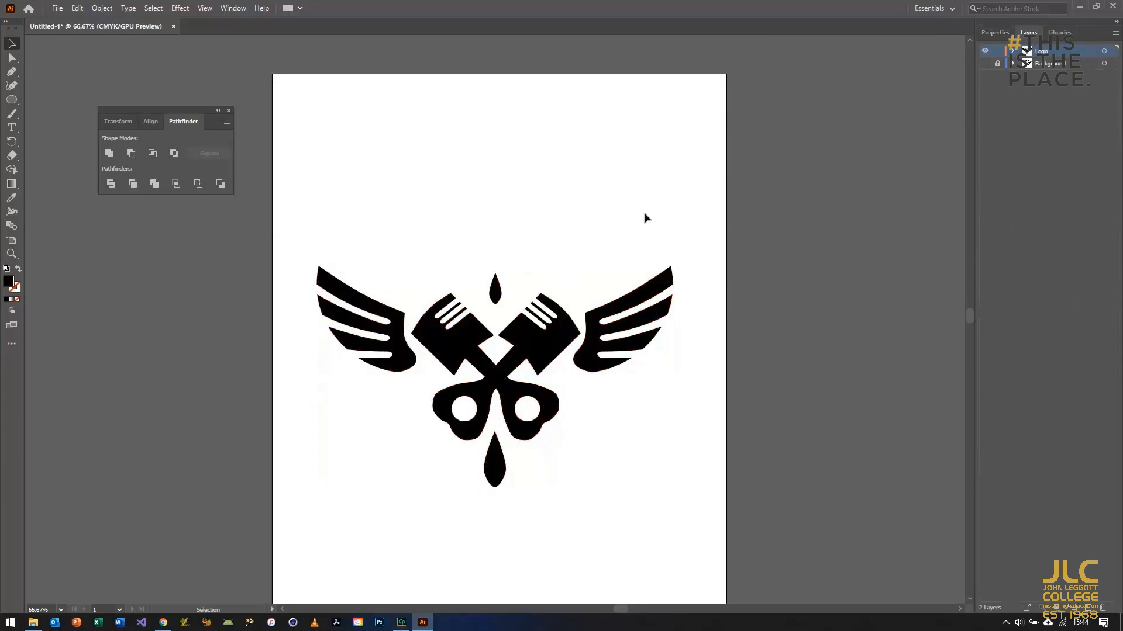
- Examine the black logo shapes at several magnifications and toggle the background for comparison
key("ctrl+plus")
key("ctrl+plus")
key("ctrl+plus")
key("ctrl+minus")
key("ctrl+minus")
key("ctrl+minus")
key("ctrl+1")
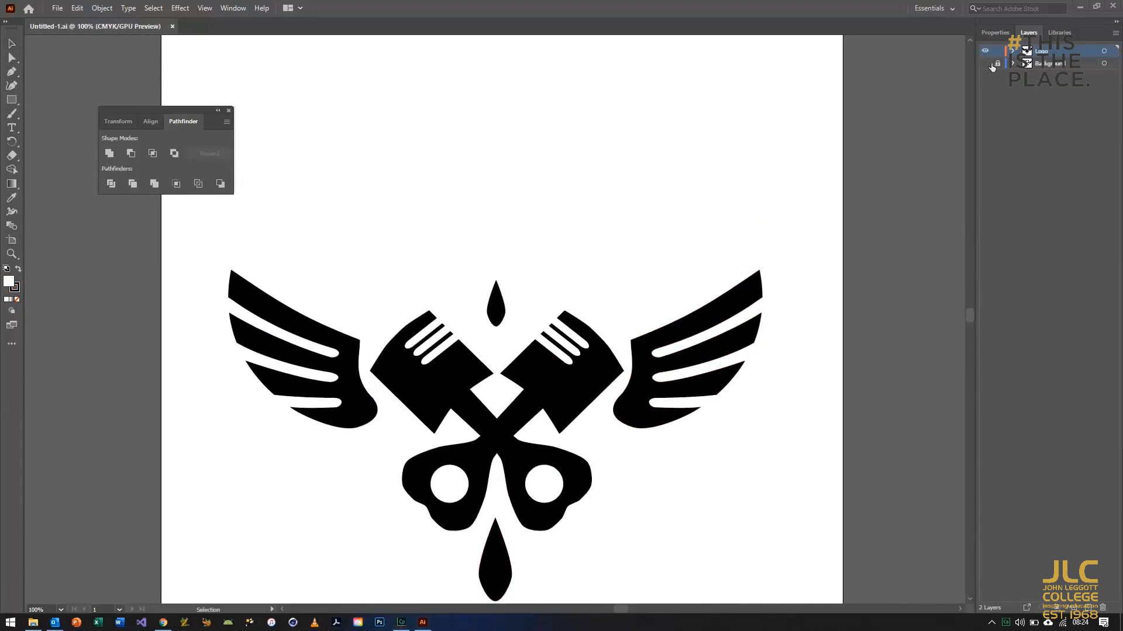
left_click(986, 63)
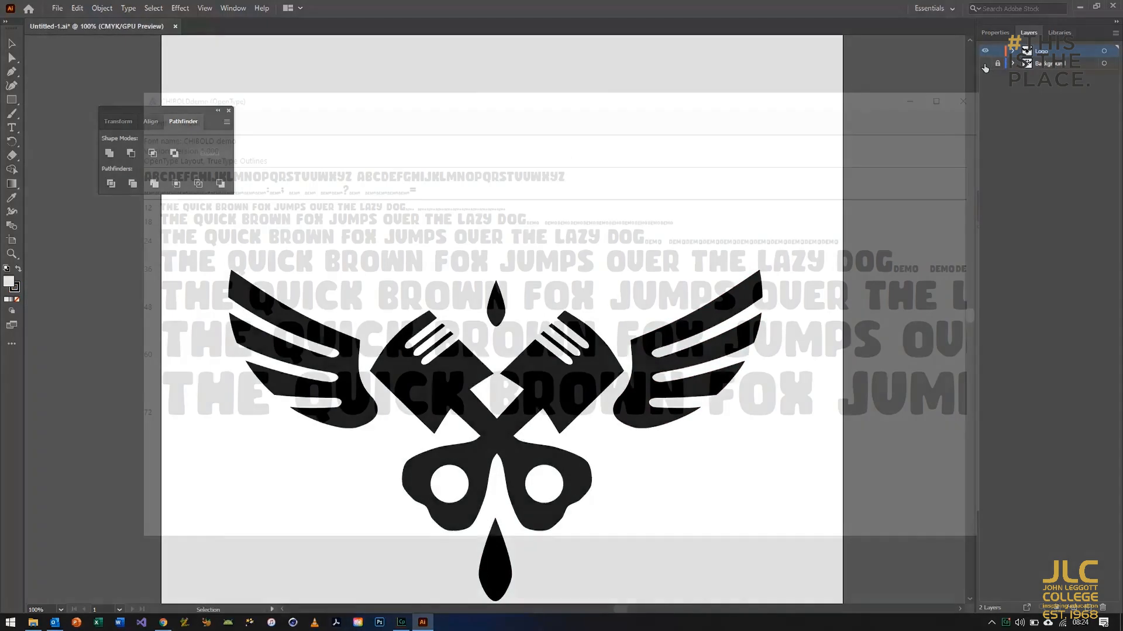
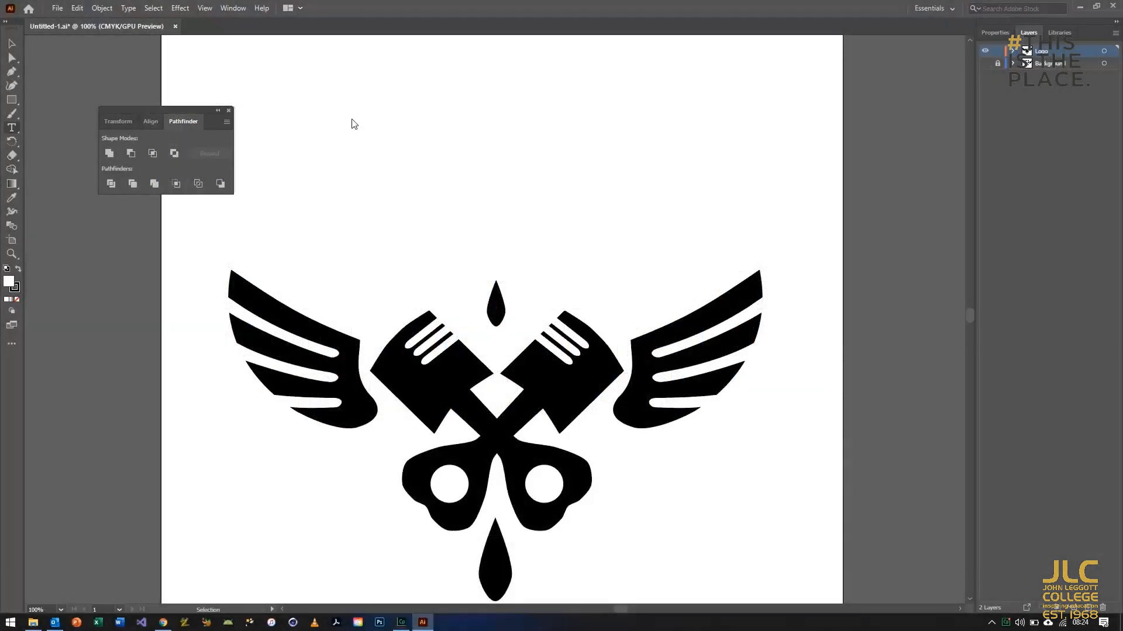
- Add the text PETROL HEAD above the logo and set its font to CHIBOLDdemo
left_click(334, 169)
type("PETROL HEAD")
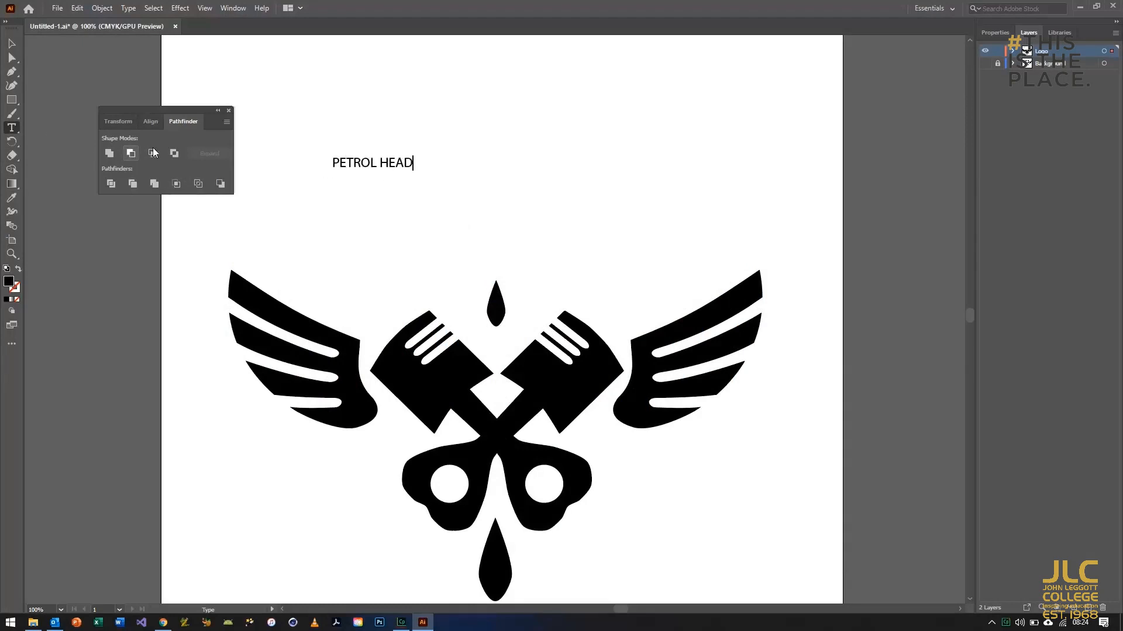
left_click_drag(333, 161, 431, 161)
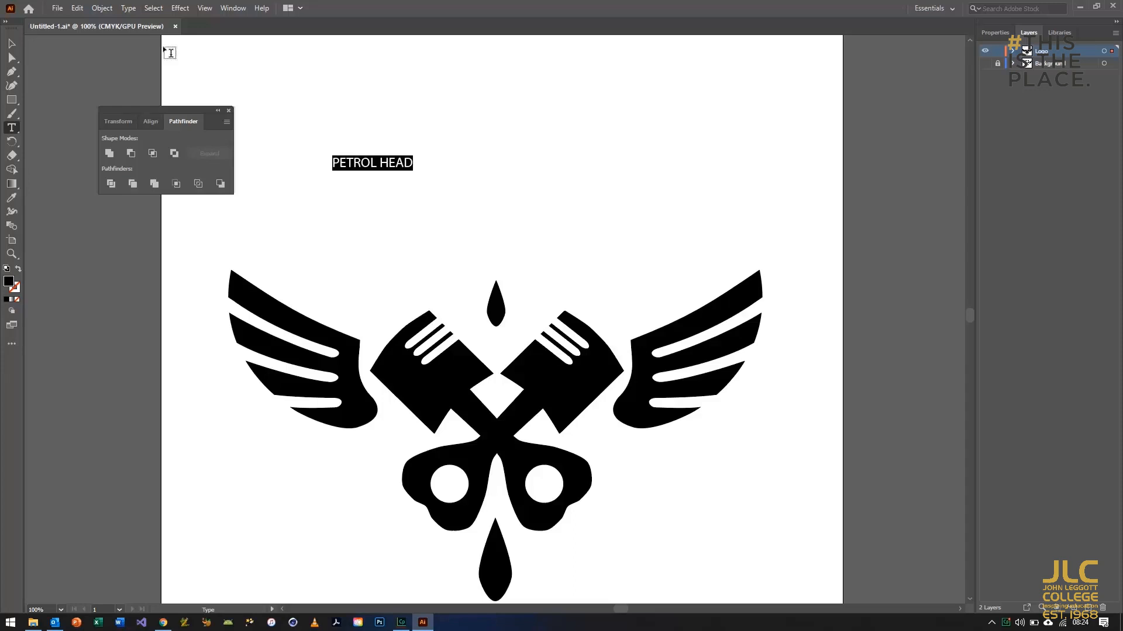
left_click(232, 8)
mouse_move(369, 552)
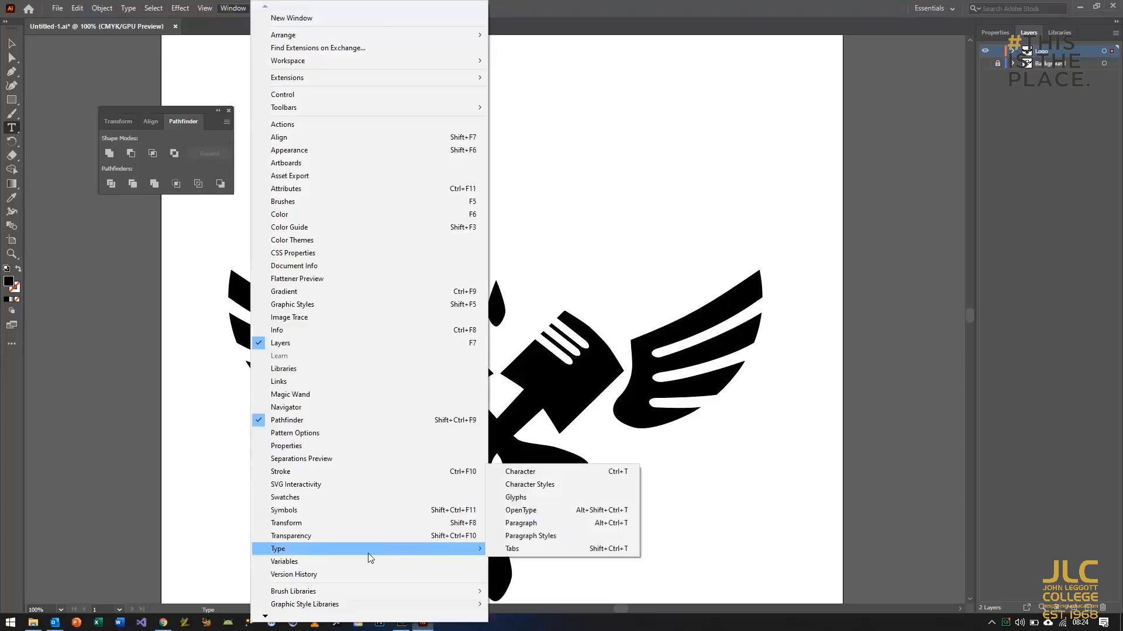
left_click(546, 473)
left_click_drag(477, 83, 855, 126)
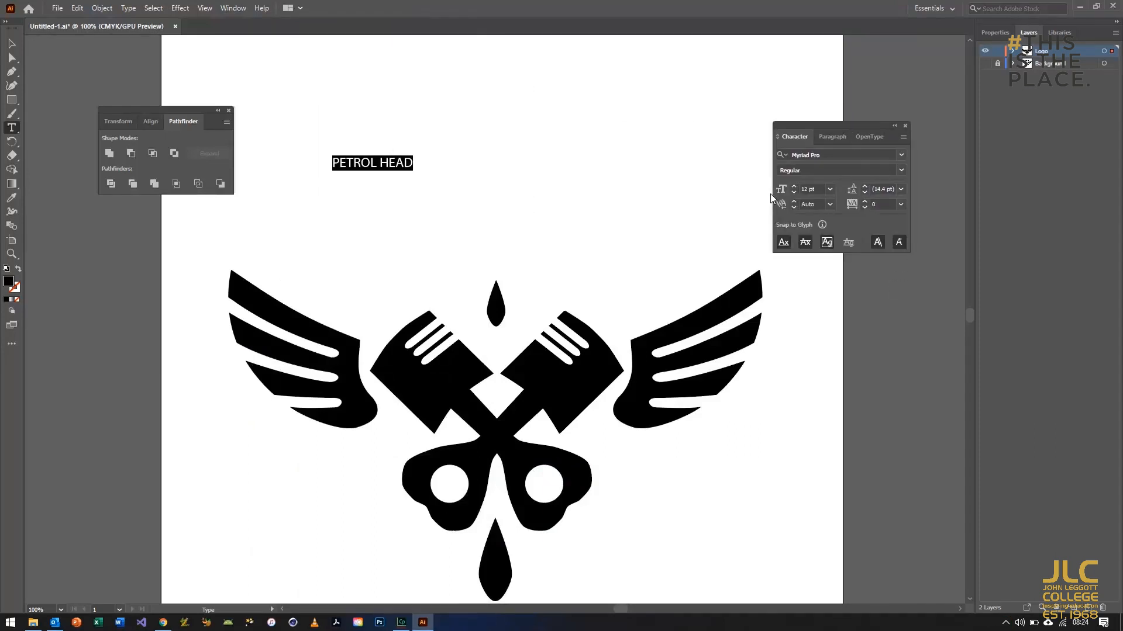
left_click(901, 155)
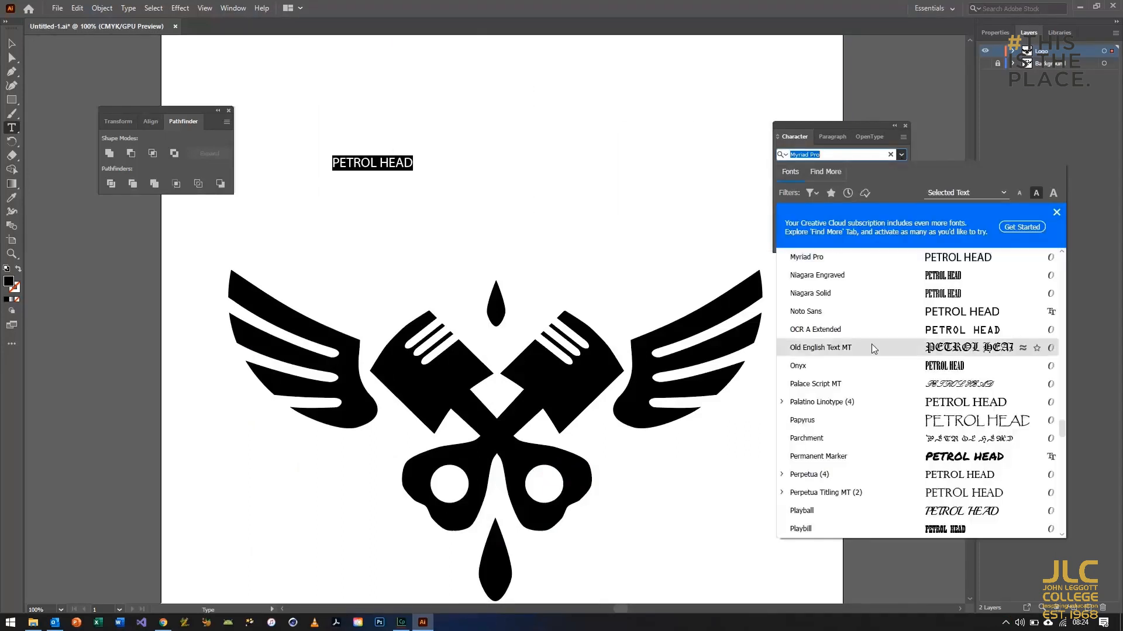
scroll(874, 349, "up", 10)
scroll(874, 349, "up", 20)
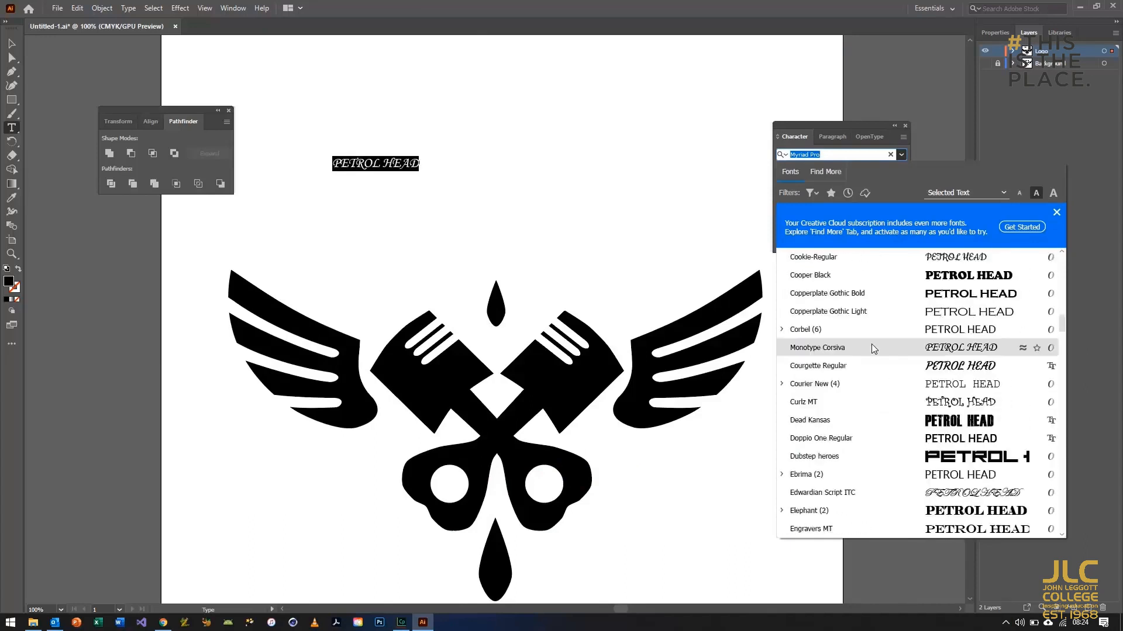
scroll(874, 349, "up", 2)
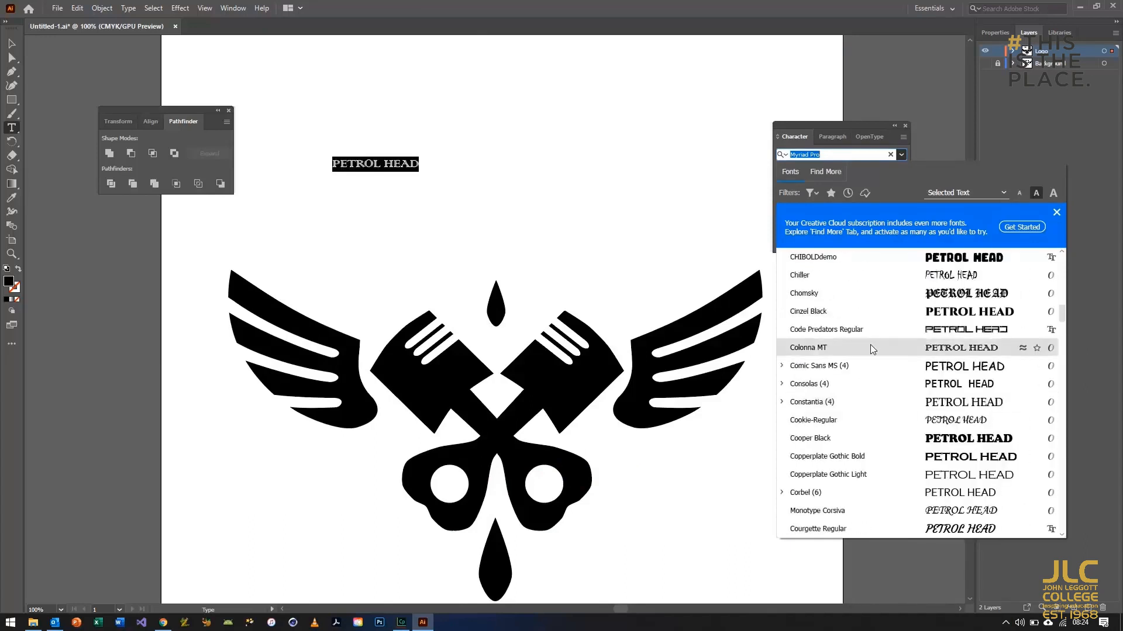
left_click(825, 263)
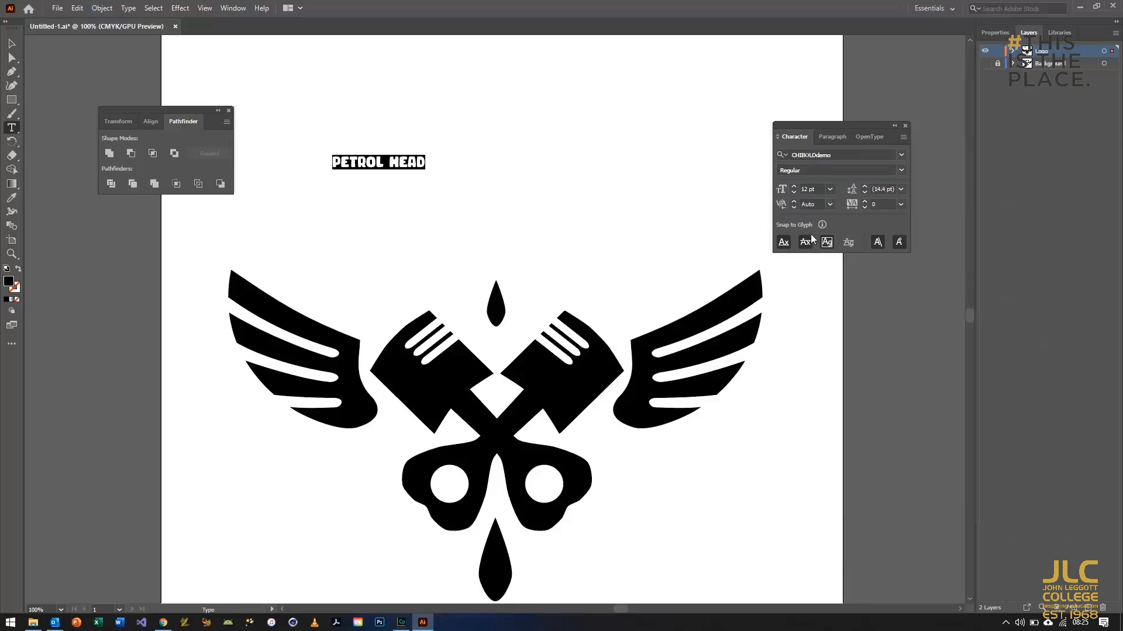
- Set the font size of the PETROL HEAD text to 43 pt
left_click(818, 189)
scroll(818, 188, "up", 16)
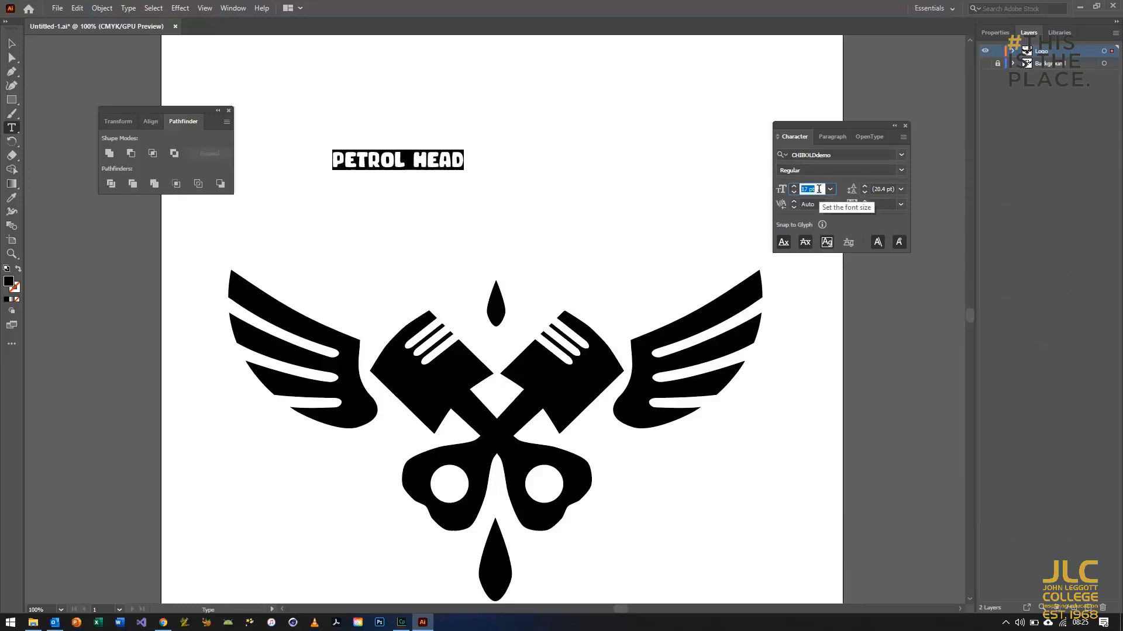
scroll(818, 189, "up", 15)
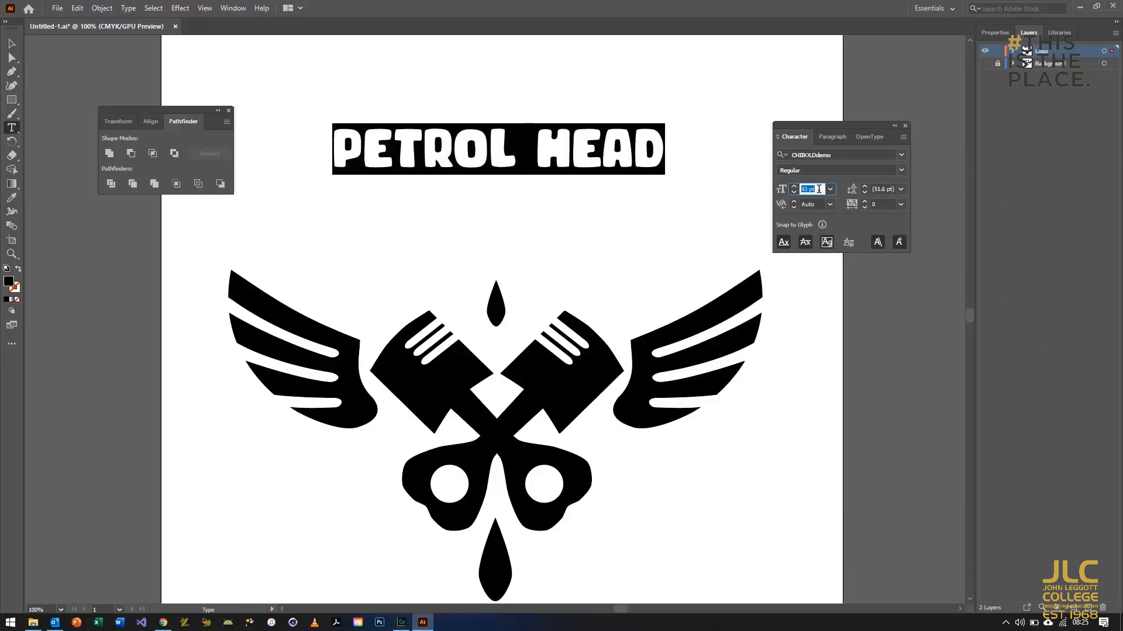
left_click(830, 137)
left_click(784, 138)
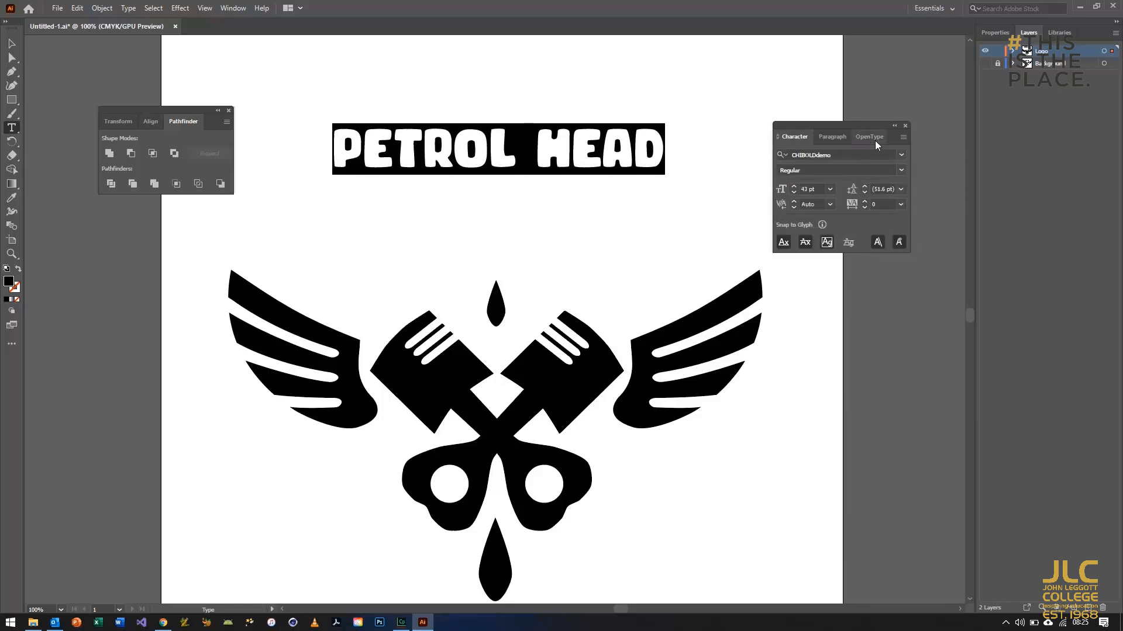
left_click(233, 8)
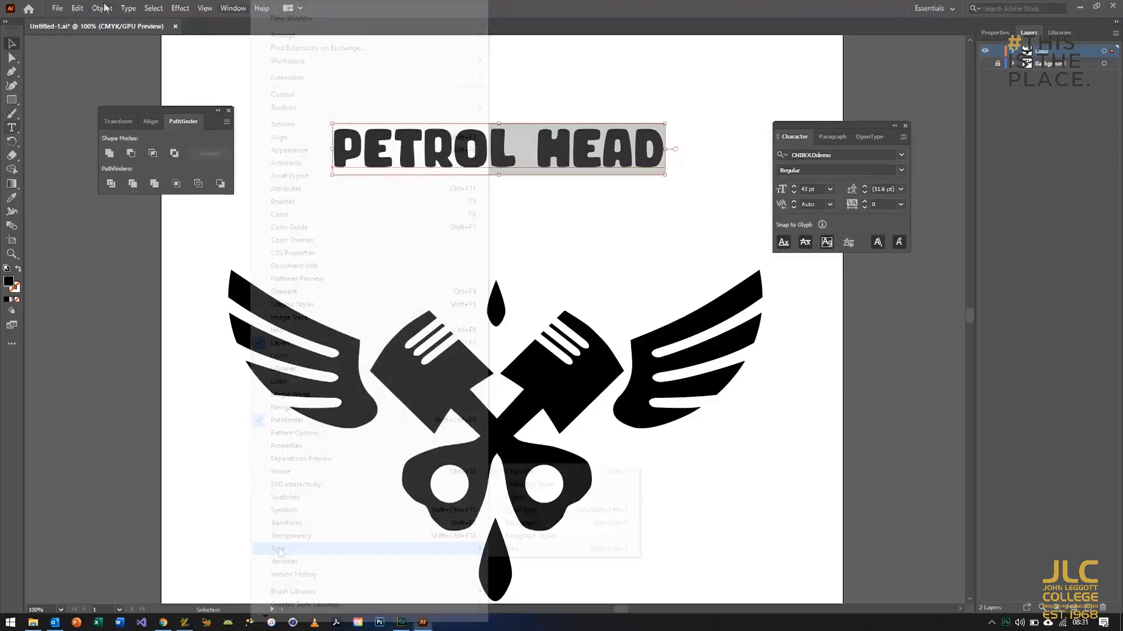
left_click(102, 8)
mouse_move(168, 340)
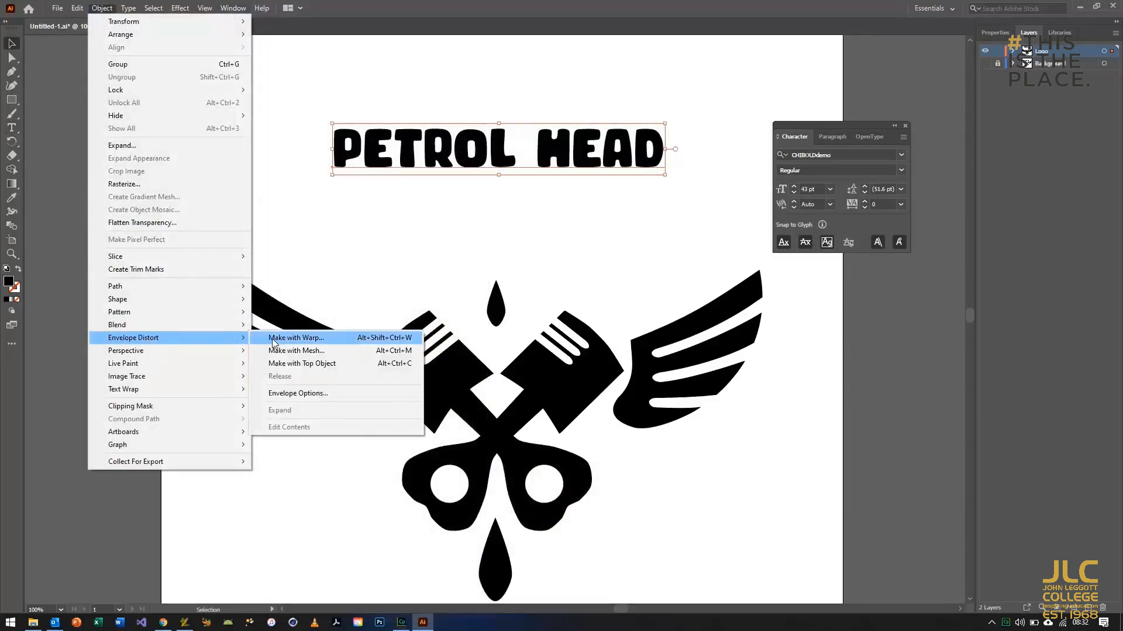
left_click(295, 338)
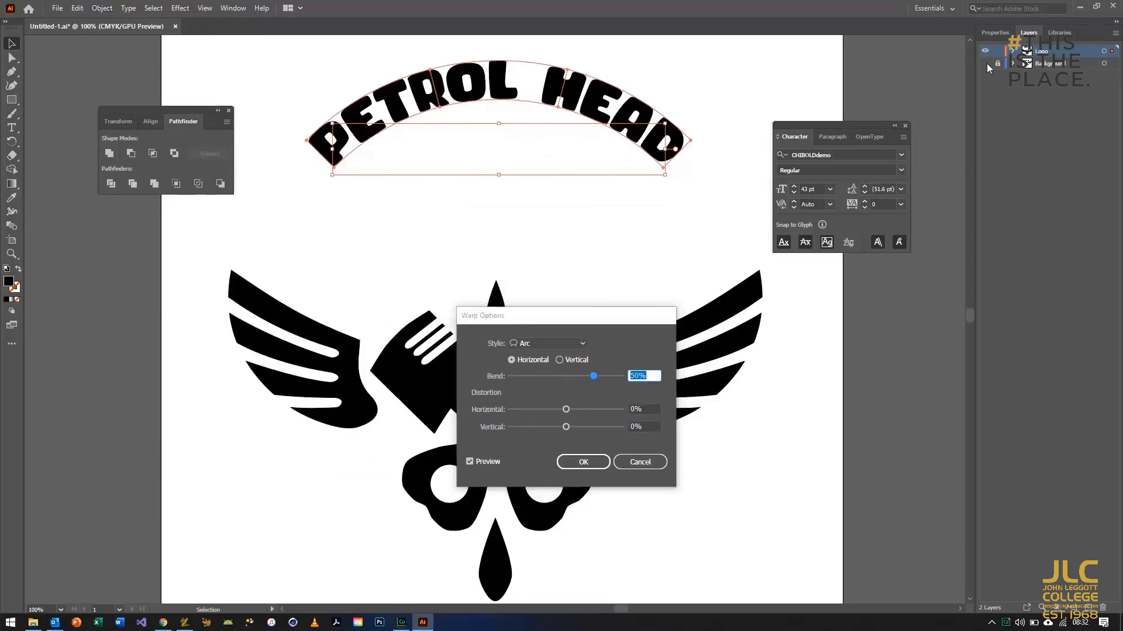
left_click(640, 462)
- Show the Background layer and move the PETROL HEAD text down over the original curved lettering
left_click(985, 63)
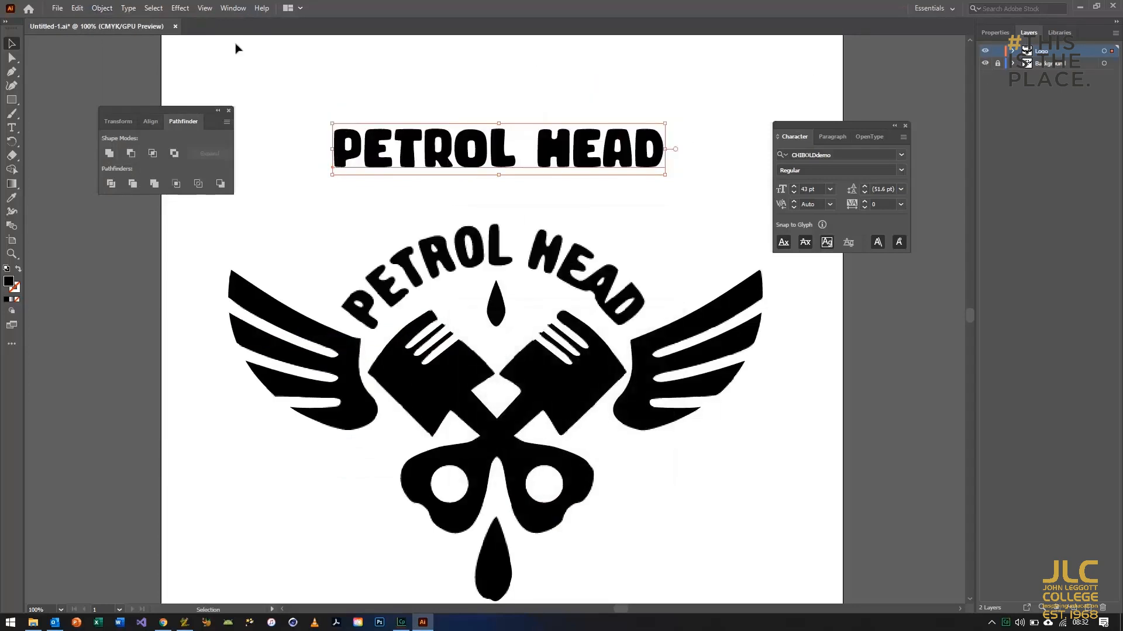
left_click(108, 8)
left_click(108, 8)
left_click_drag(458, 153, 460, 277)
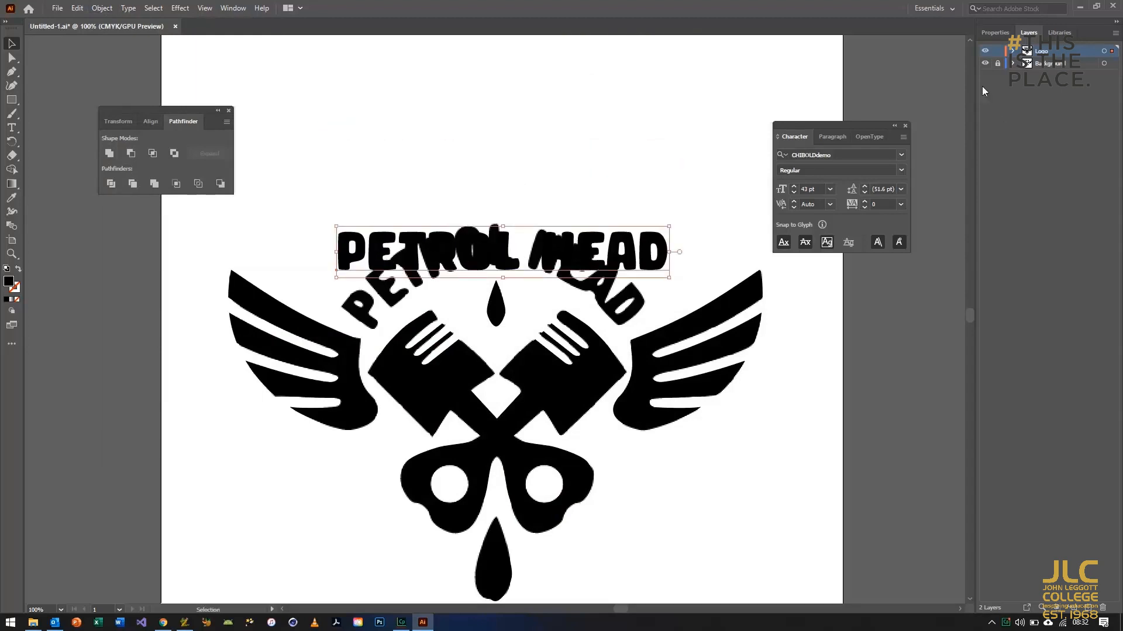
- Fill the PETROL HEAD text with dark green to set it apart from the background image
left_click(994, 33)
left_click(987, 161)
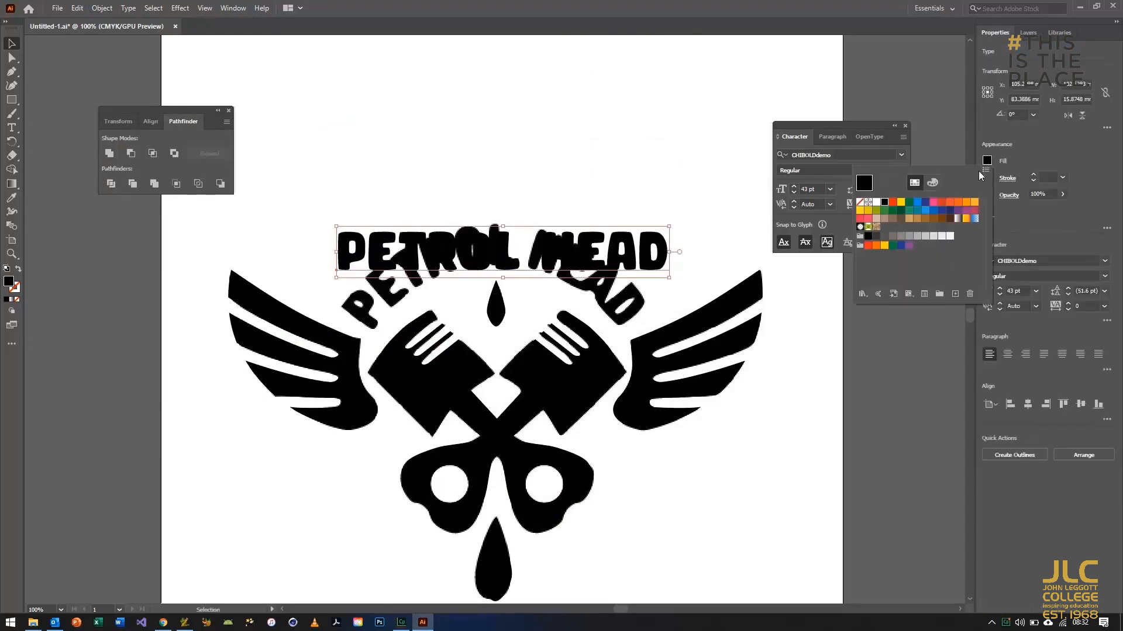
left_click(908, 203)
left_click(1046, 163)
- Warp the PETROL HEAD text with a horizontal Arc envelope at 60% bend
left_click(101, 8)
mouse_move(154, 339)
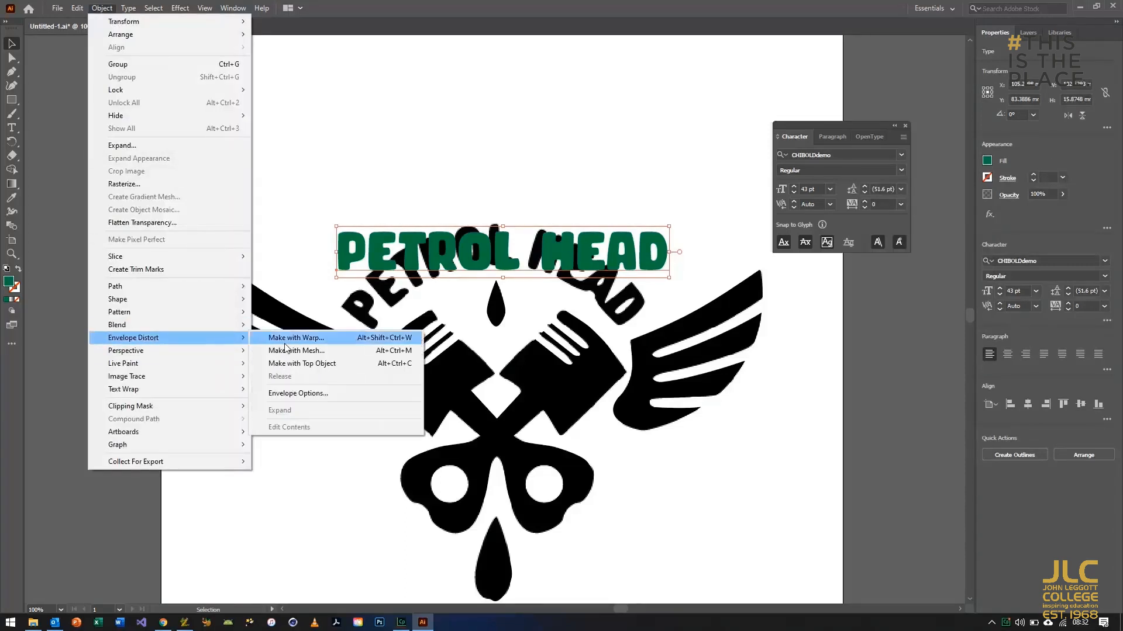
left_click(310, 337)
left_click_drag(596, 308, 429, 371)
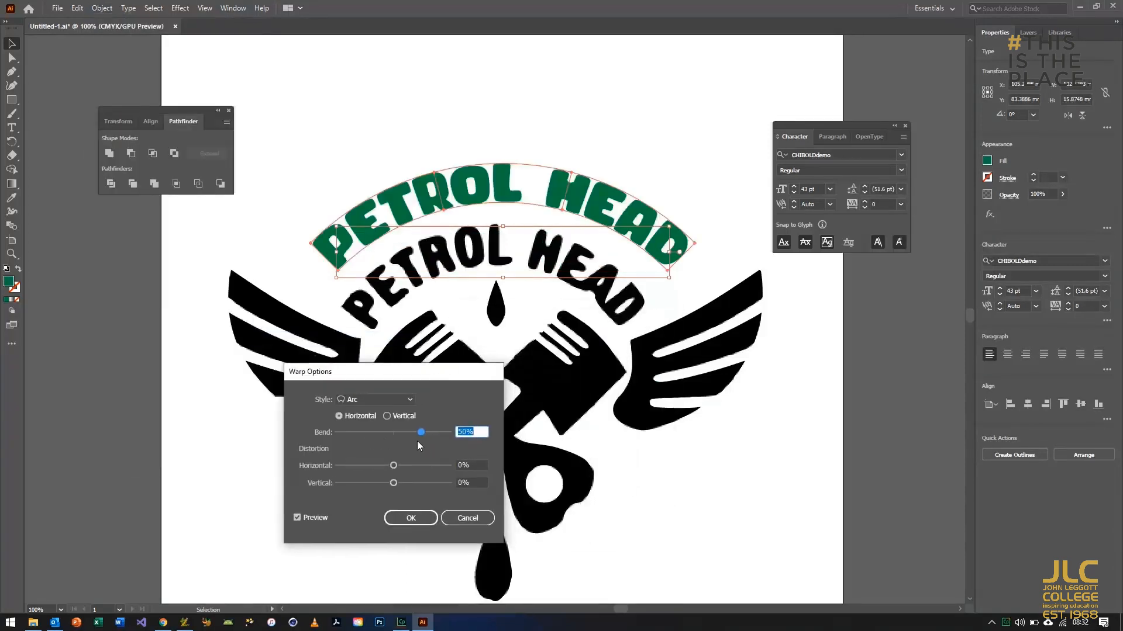
left_click_drag(421, 433, 427, 433)
left_click(297, 518)
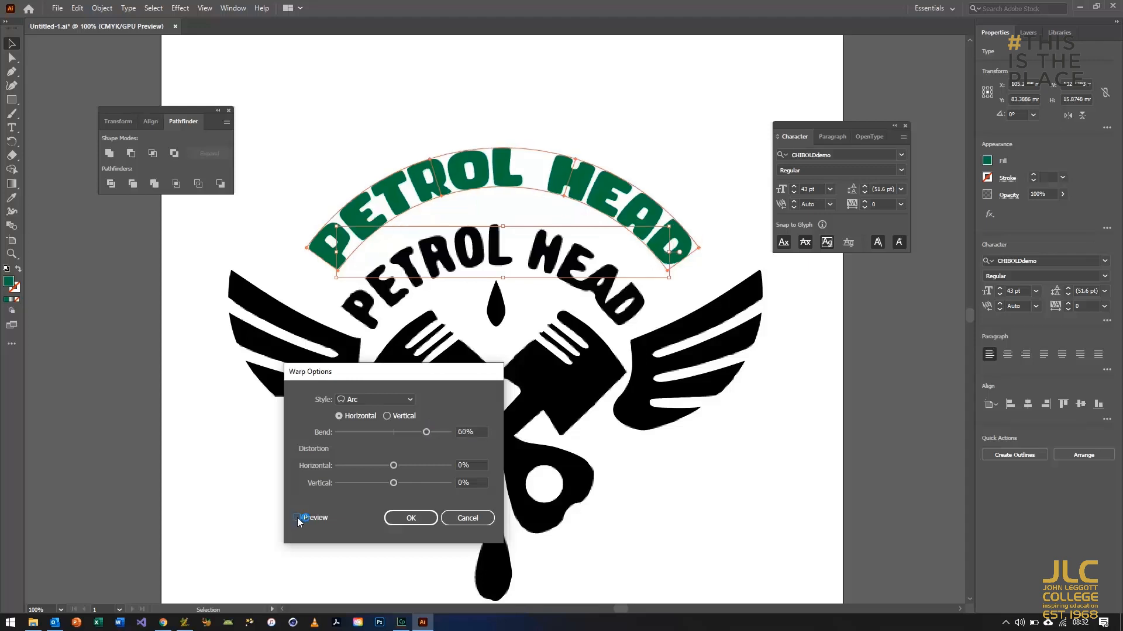
left_click(297, 517)
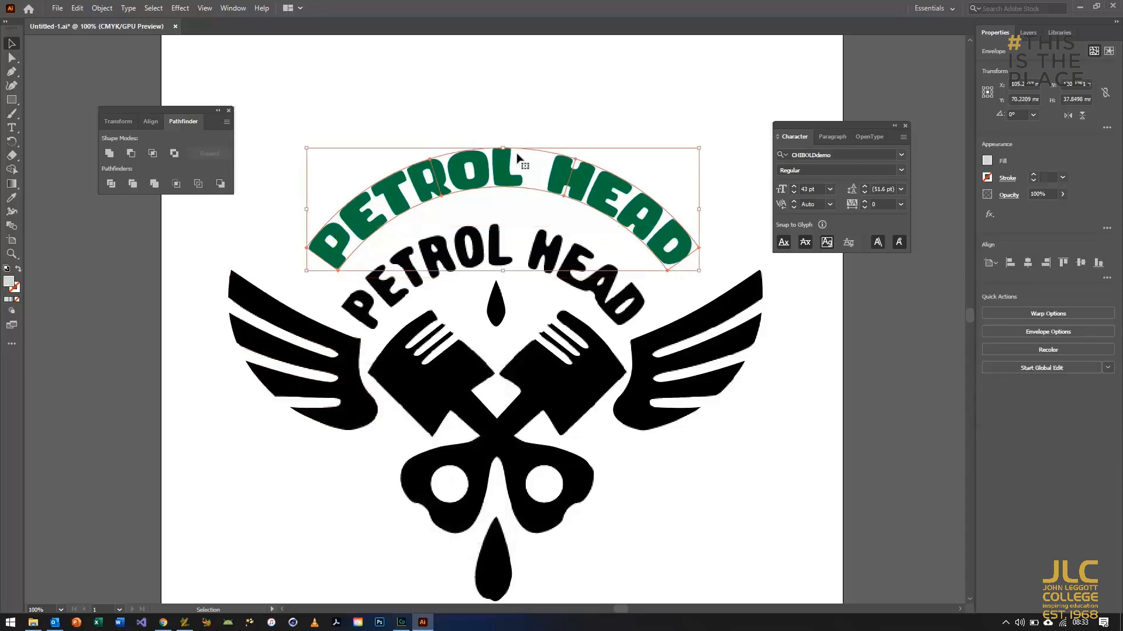
- Scale the arched PETROL HEAD text down and move it over the original curved lettering
left_click_drag(703, 149, 615, 176)
left_click_drag(537, 214, 573, 271)
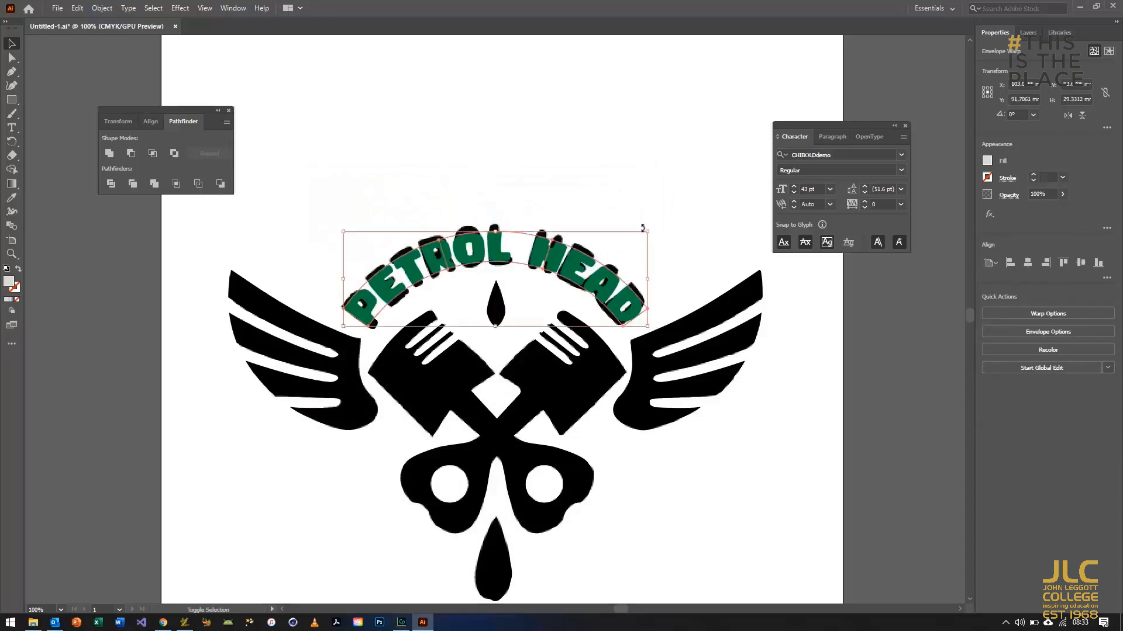
left_click_drag(649, 229, 654, 229)
left_click_drag(598, 278, 595, 278)
- Try to raise the font size of the warped PETROL HEAD text to 46 pt
left_click(794, 187)
left_click(793, 186)
left_click(794, 186)
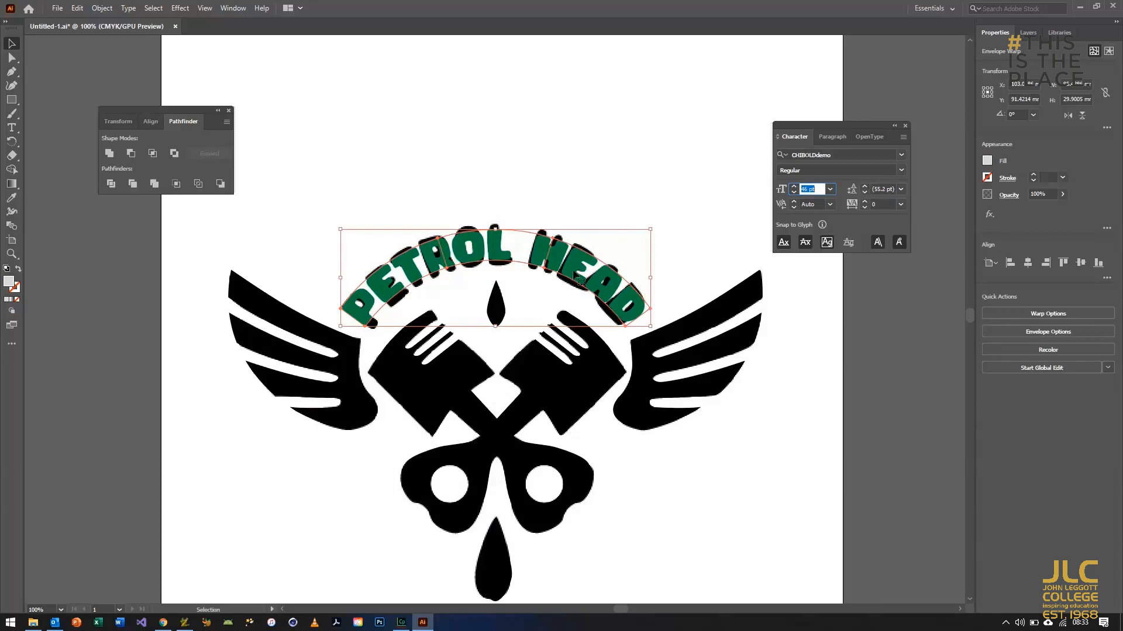
- Edit the contents of the warped envelope and set the PETROL HEAD text to 43 pt
double_click(578, 273)
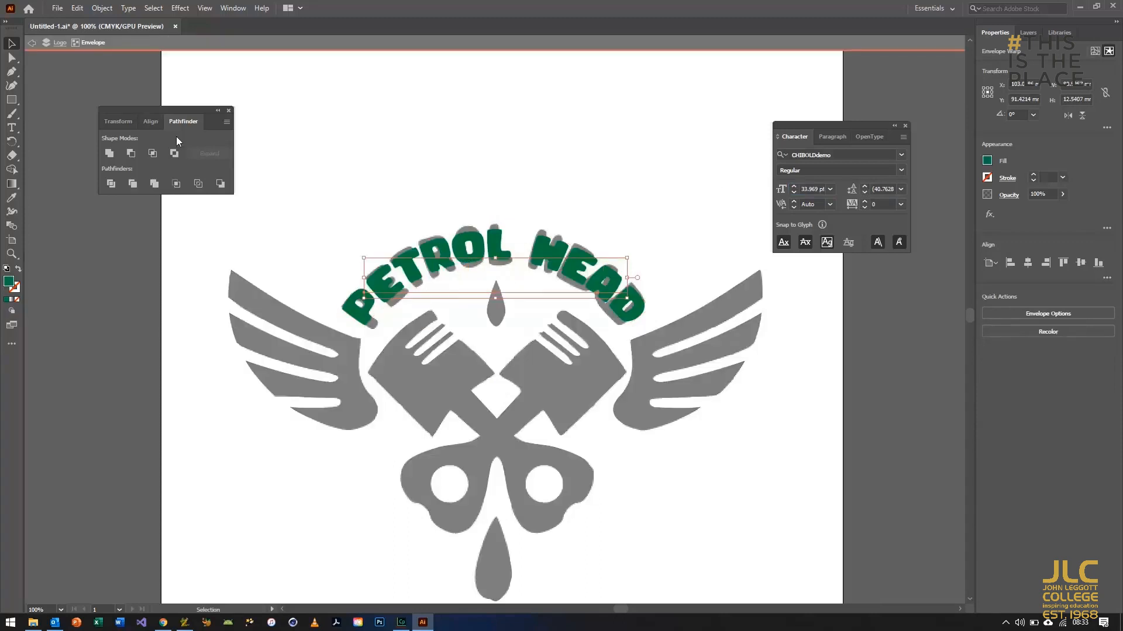
left_click_drag(385, 286, 656, 287)
left_click(12, 127)
left_click(812, 189)
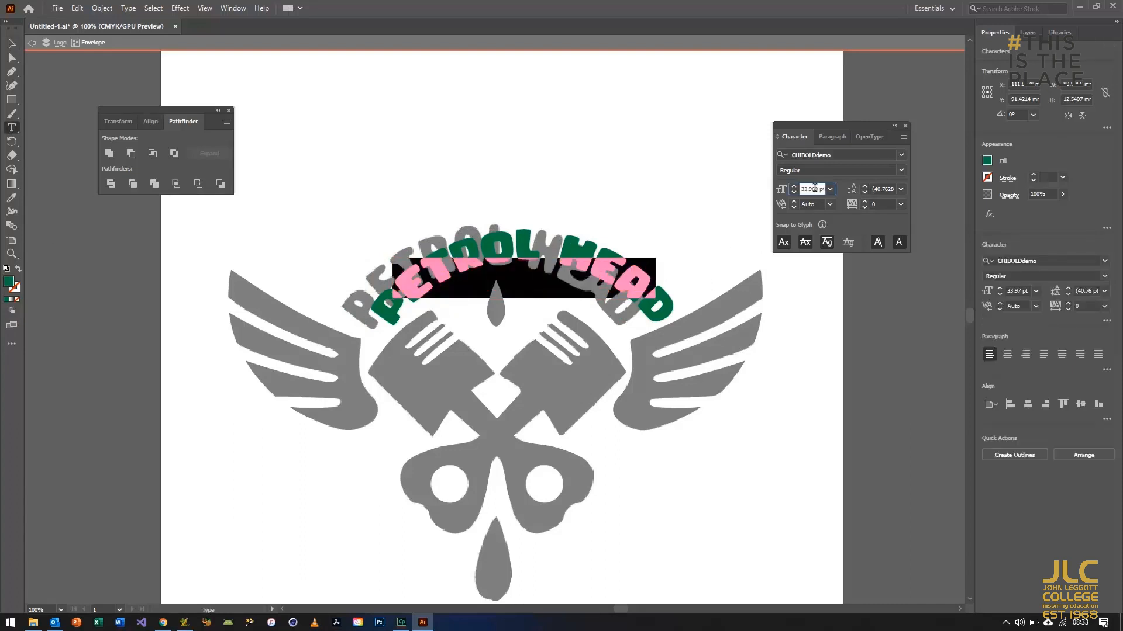
type("40")
key("Return")
scroll(815, 189, "up", 3)
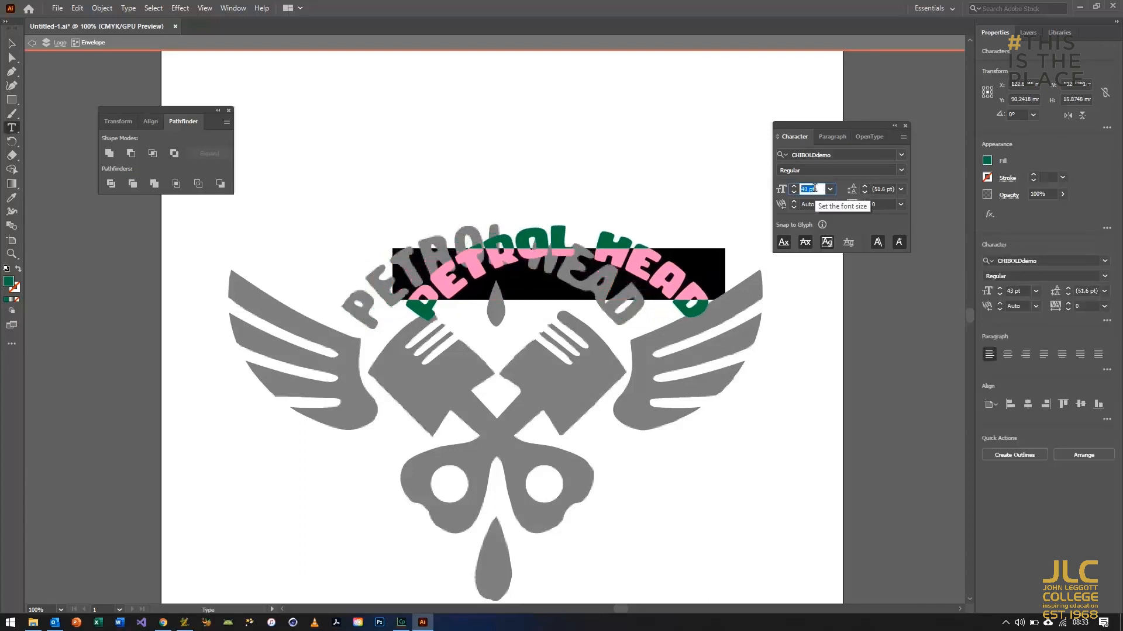
- Move the enlarged PETROL HEAD text left so it covers the original lettering, and deselect it
left_click(12, 44)
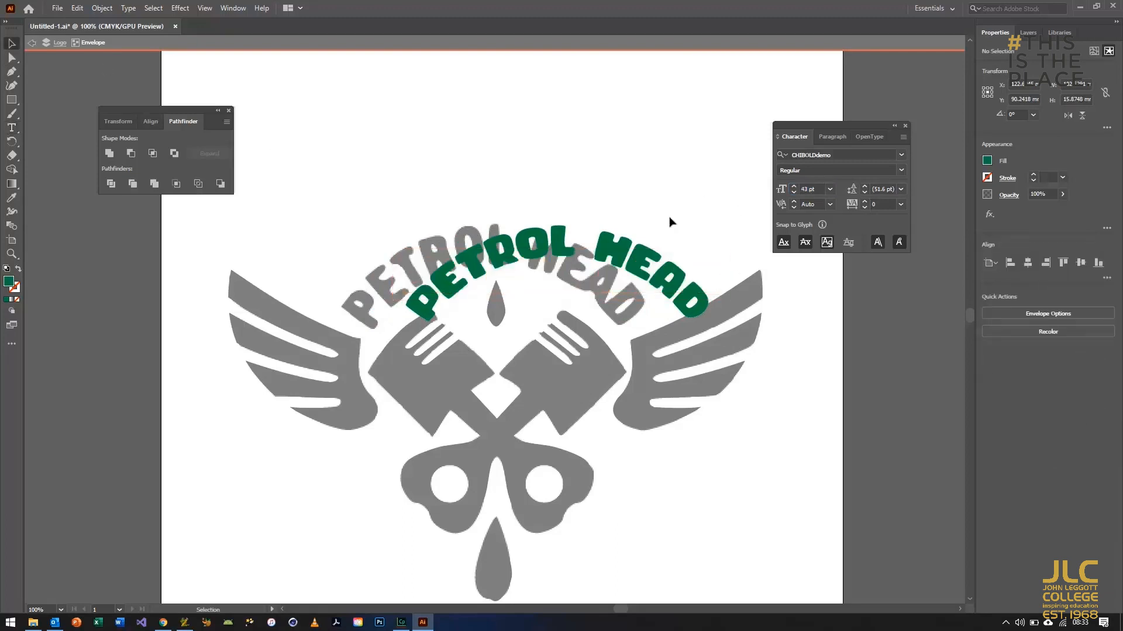
key("a")
left_click(483, 206)
key("v")
left_click_drag(421, 310, 357, 315)
left_click(399, 395)
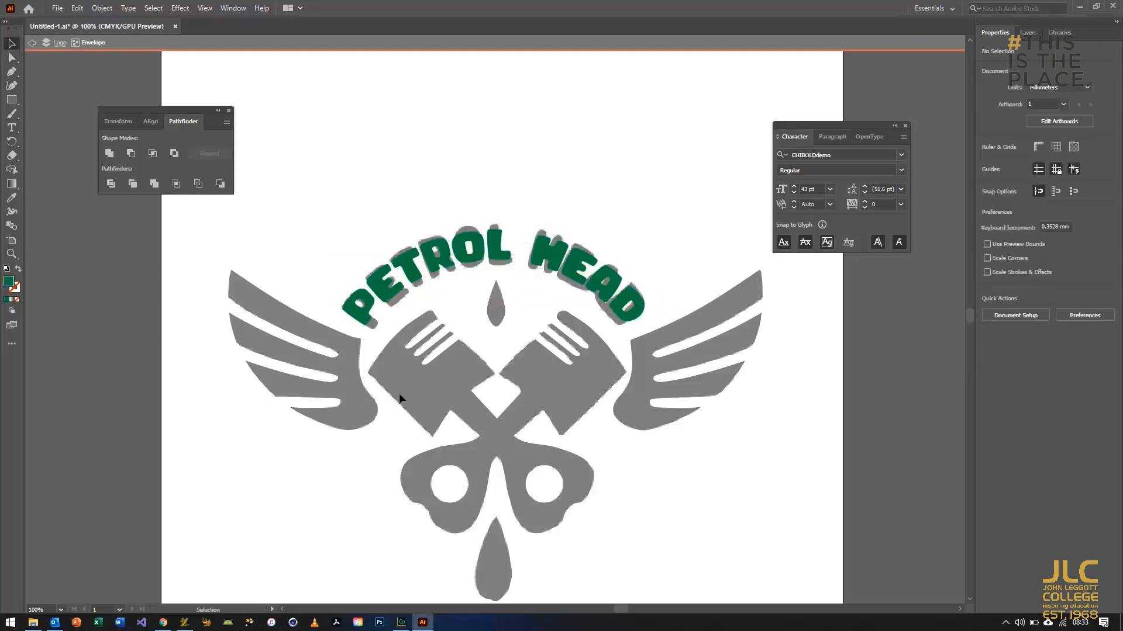
- Leave the envelope contents and return to the isolated Logo layer
left_click(1026, 33)
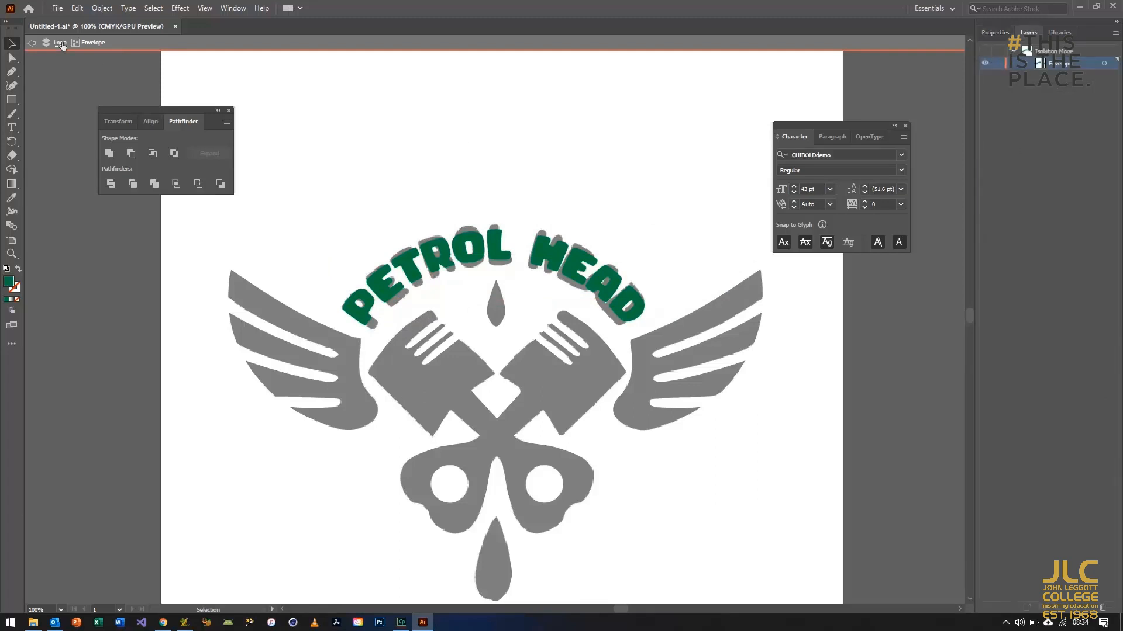
left_click(998, 33)
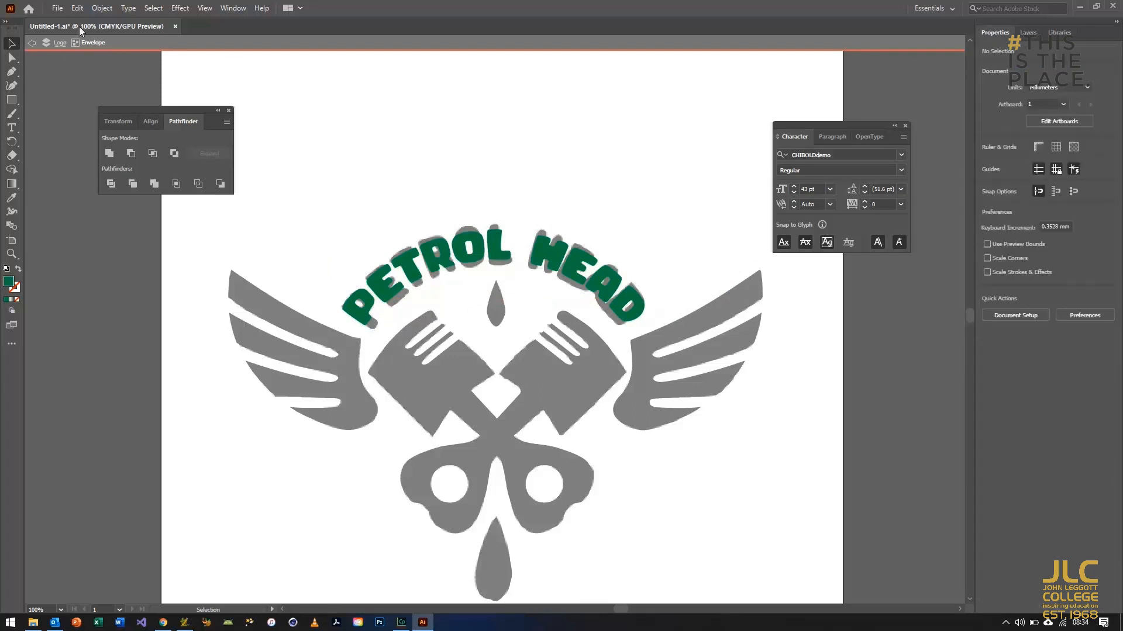
left_click(59, 43)
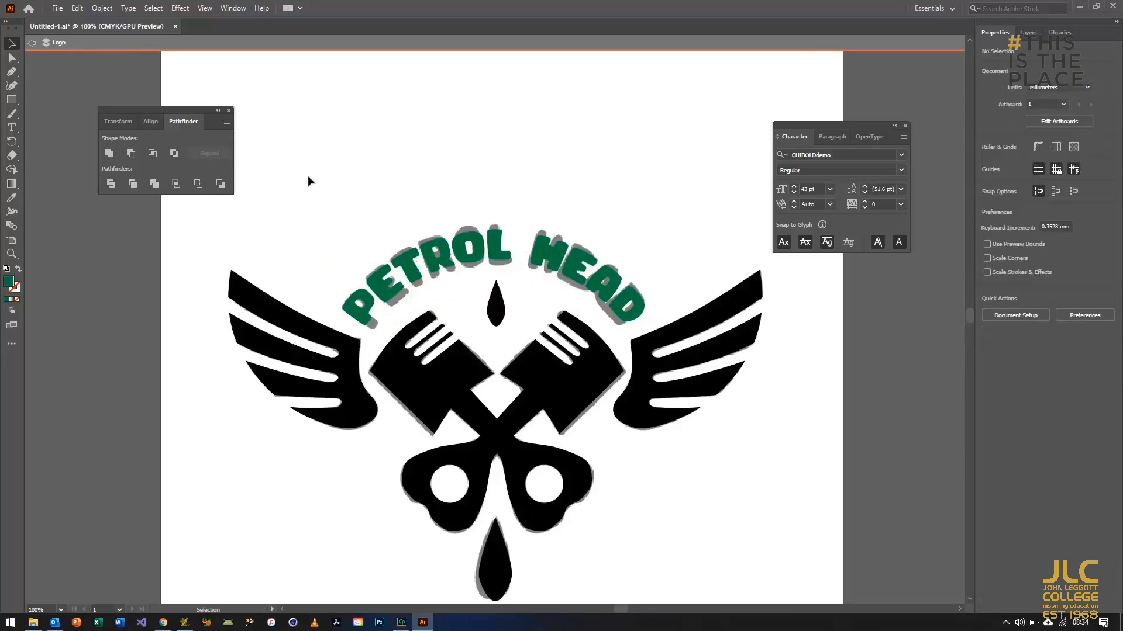
- Fill all the artwork on the Logo layer, including the PETROL HEAD lettering, with black
left_click(293, 369)
left_click(313, 138)
left_click_drag(193, 71, 782, 608)
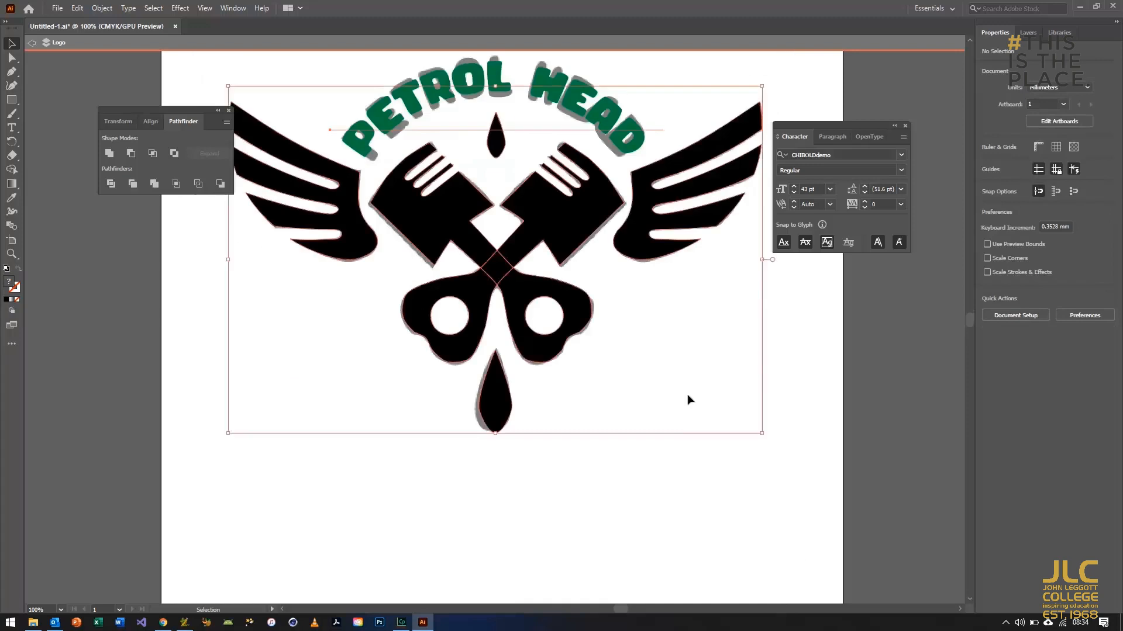
left_click(987, 161)
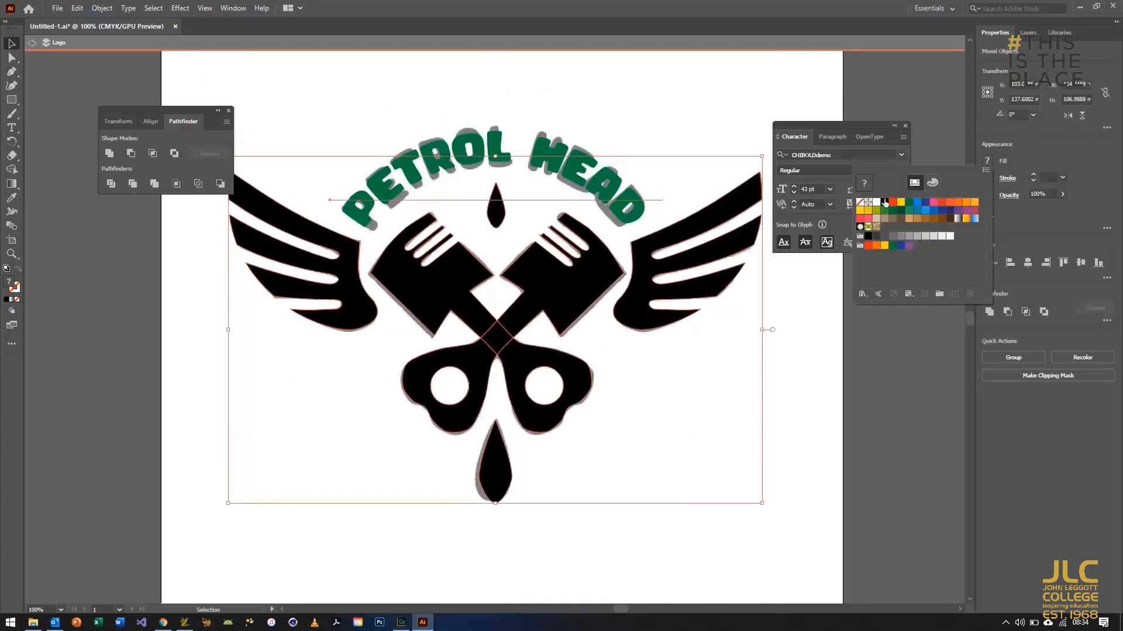
left_click(884, 202)
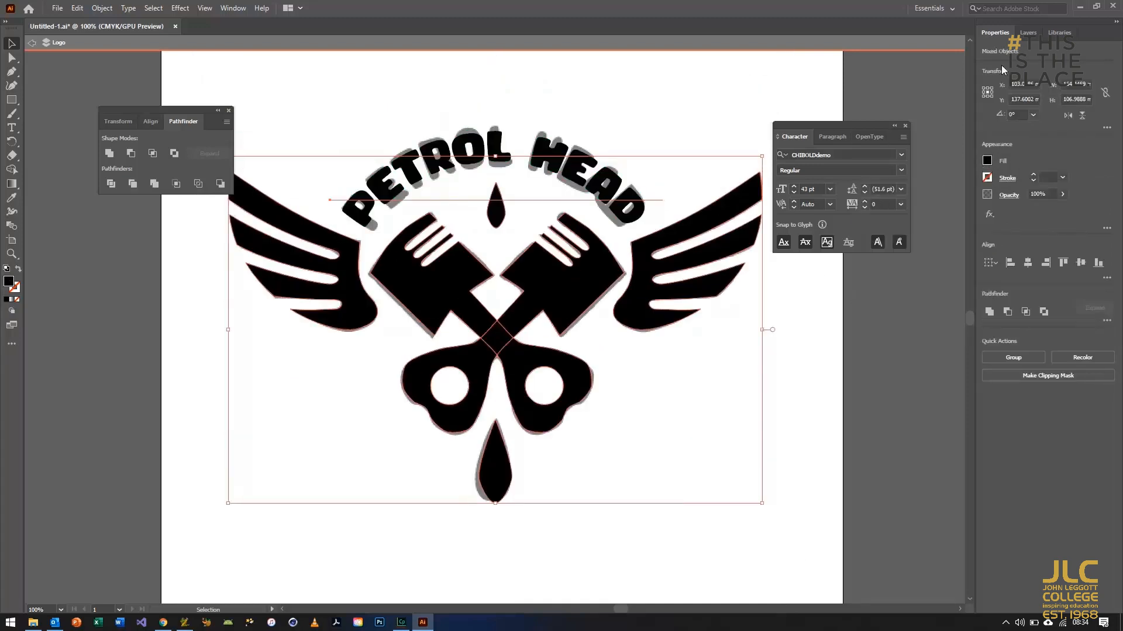
- Exit isolation mode for the Logo layer and hide the Background layer
left_click(1028, 33)
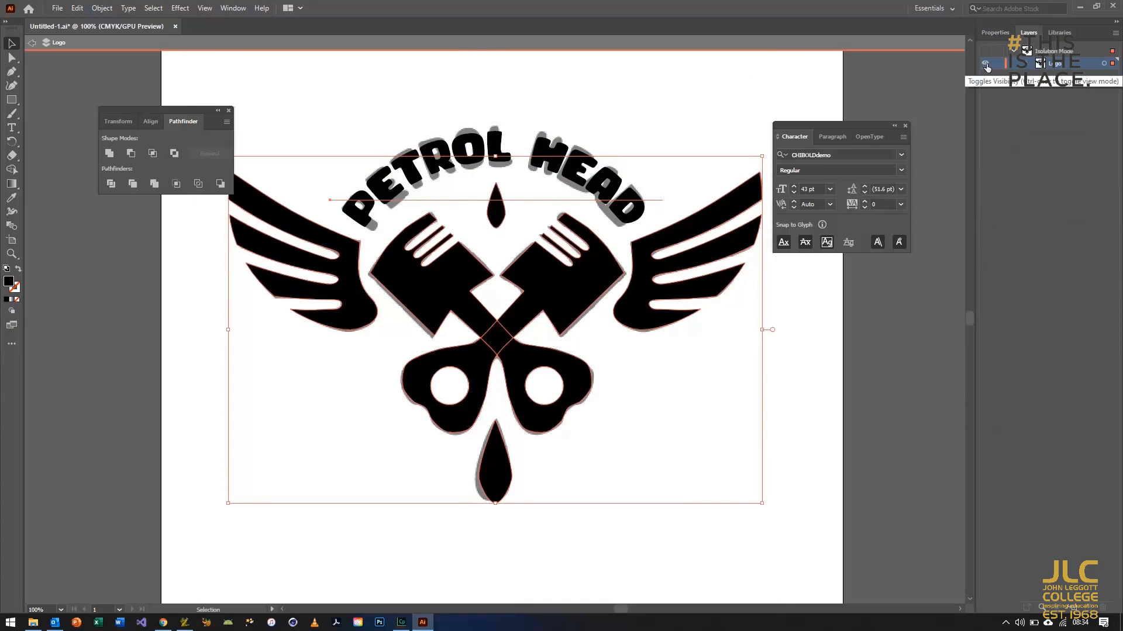
left_click(1003, 32)
left_click(1029, 33)
left_click(985, 63)
left_click(985, 63)
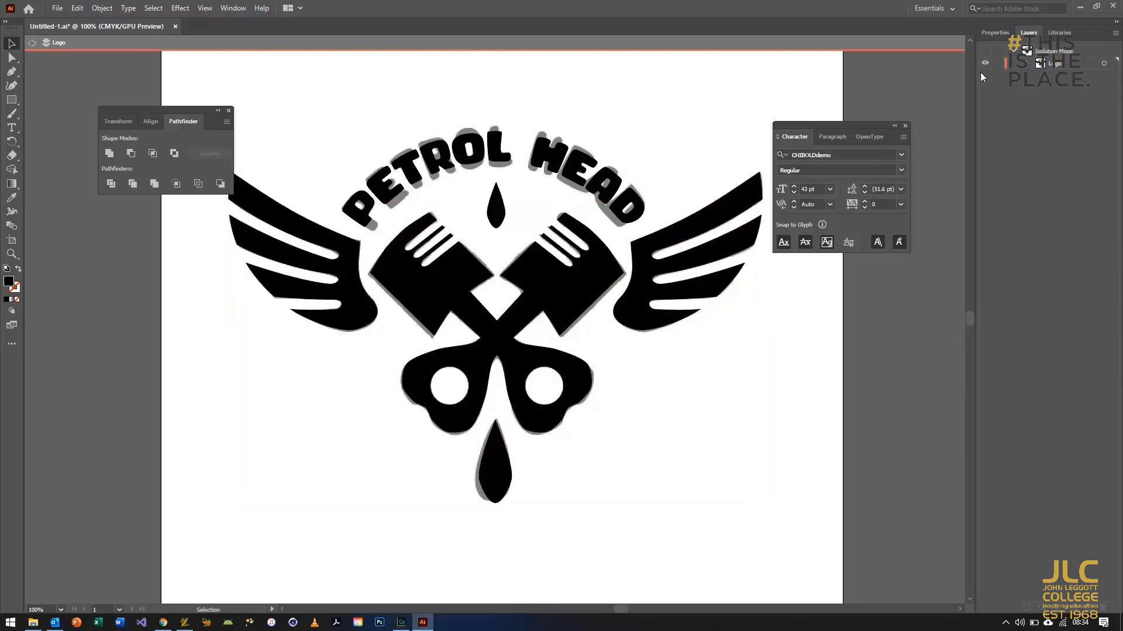
left_click(996, 33)
left_click(29, 44)
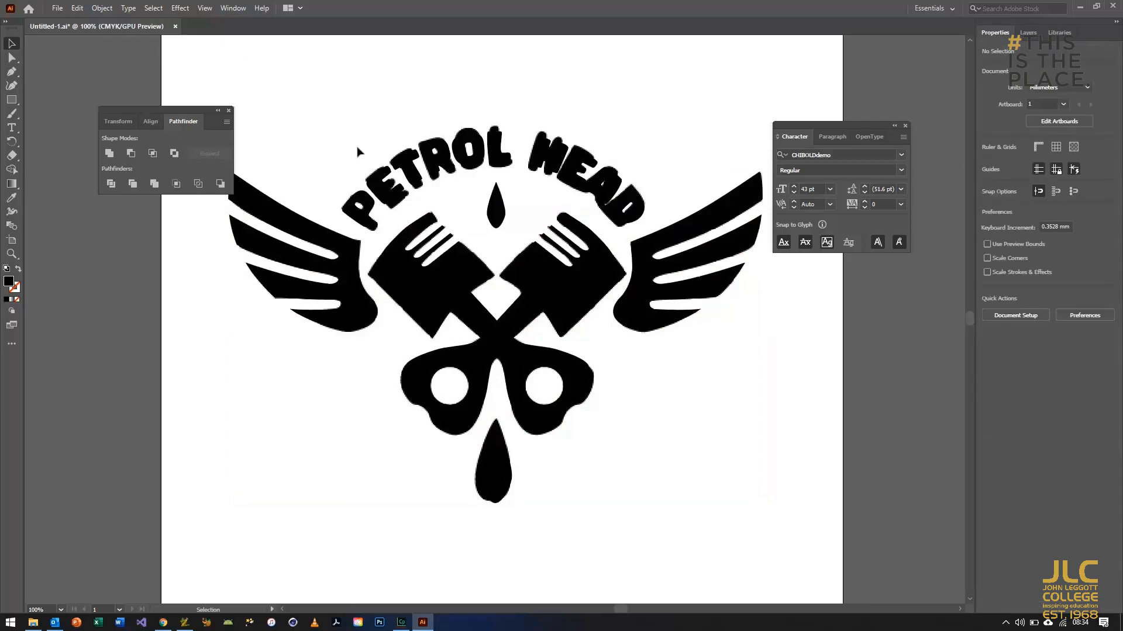
left_click(1033, 36)
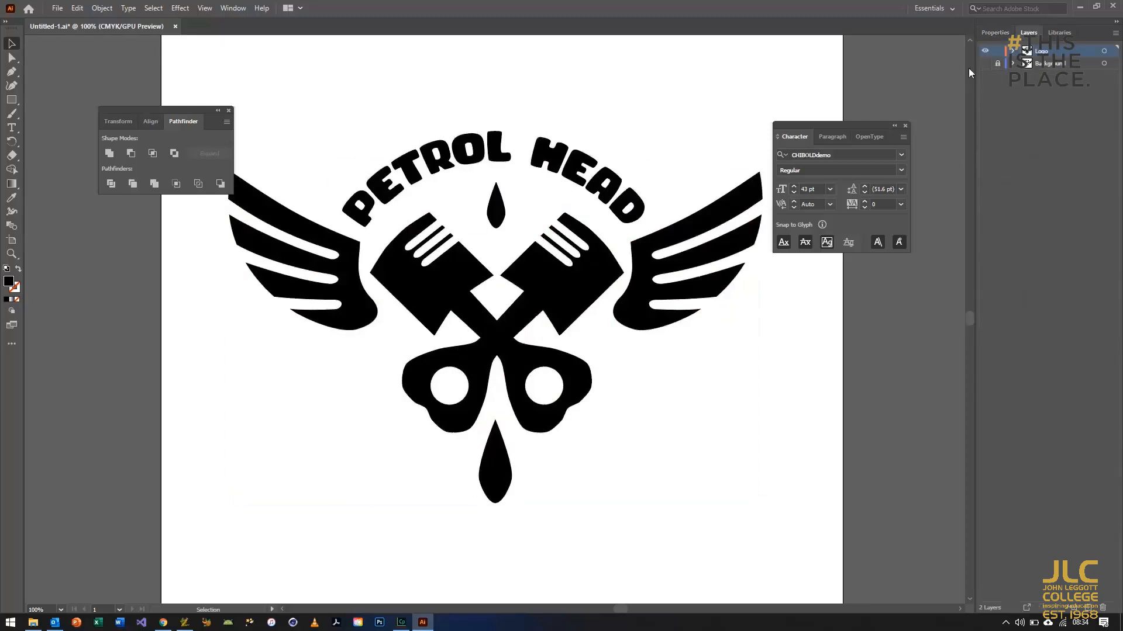
- Move the Character and Pathfinder panels clear of the logo and leave nothing selected
left_click_drag(832, 125, 991, 148)
left_click_drag(155, 111, 880, 305)
left_click_drag(177, 54, 753, 544)
left_click(290, 79)
- Look at the Export As settings for the PNG format and close them without exporting
left_click(57, 8)
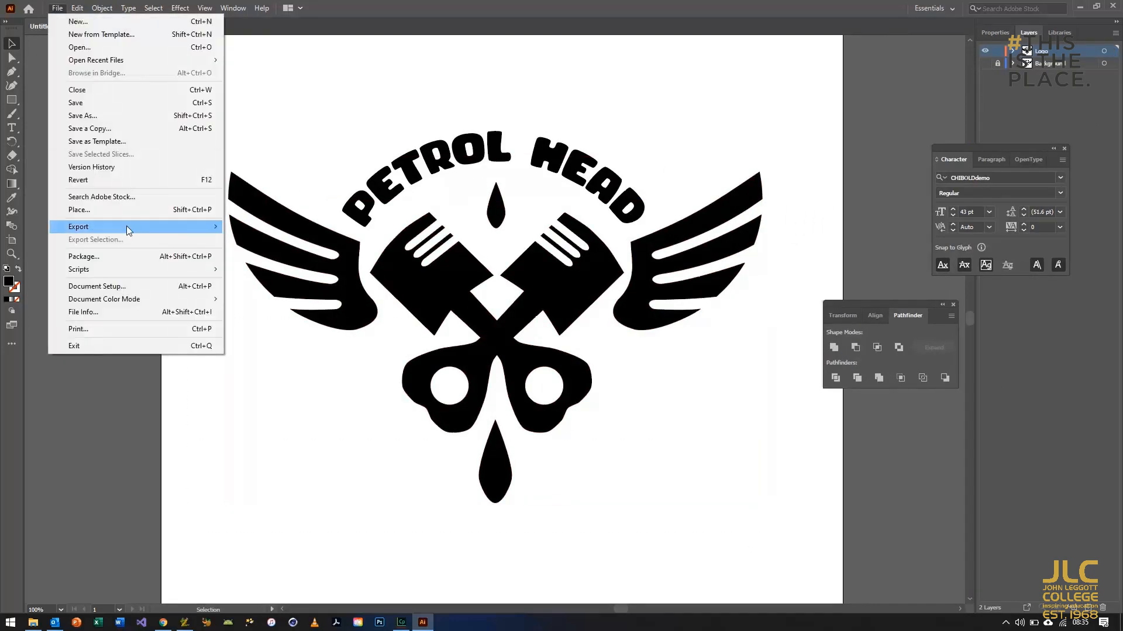
mouse_move(146, 227)
left_click(262, 240)
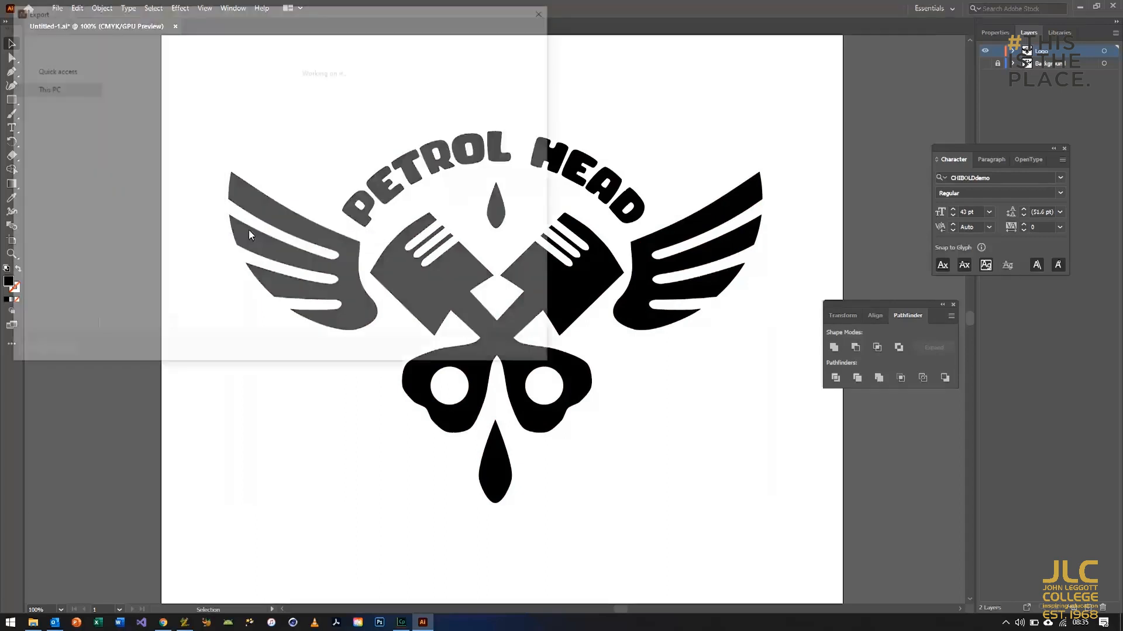
left_click(162, 271)
left_click(135, 353)
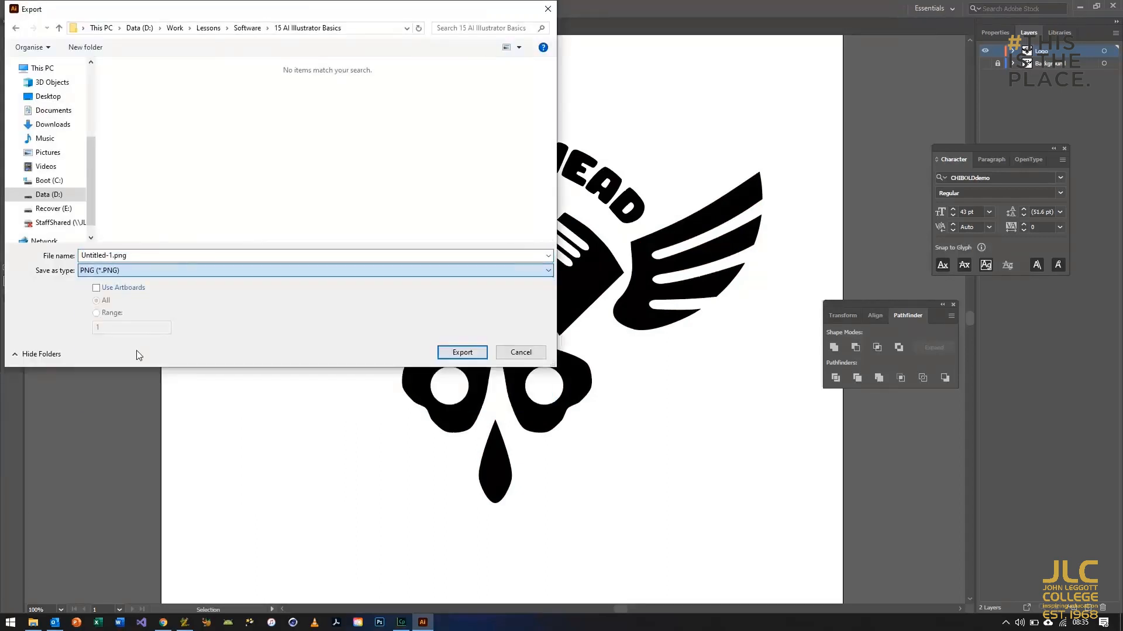
left_click(112, 253)
left_click(535, 352)
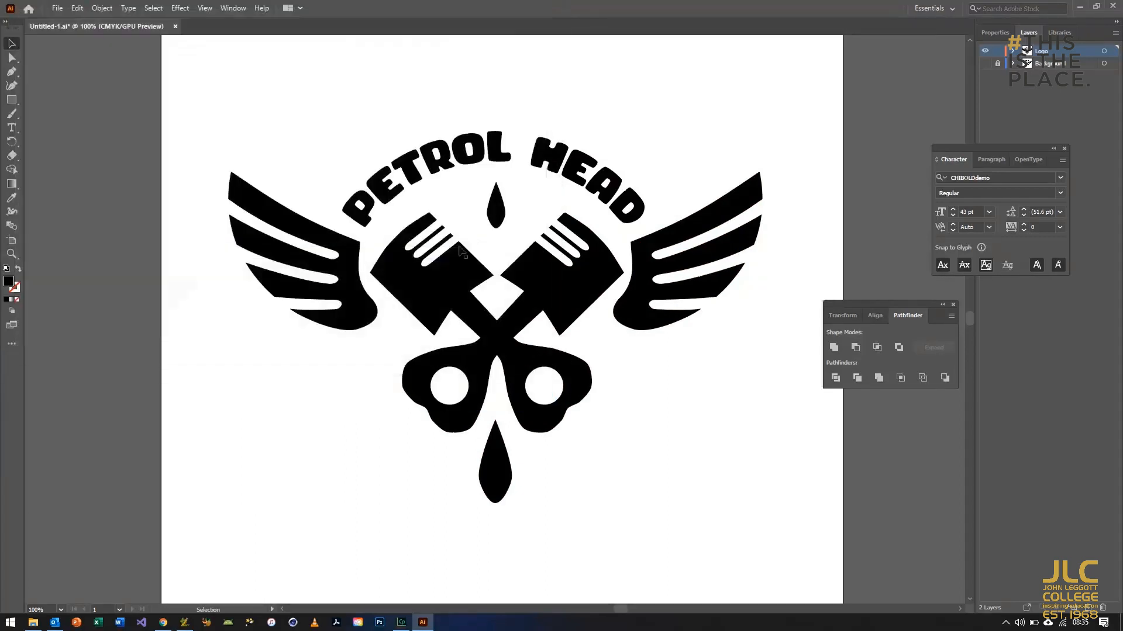
- Copy the whole logo artwork and switch to Photoshop
left_click_drag(207, 63, 786, 544)
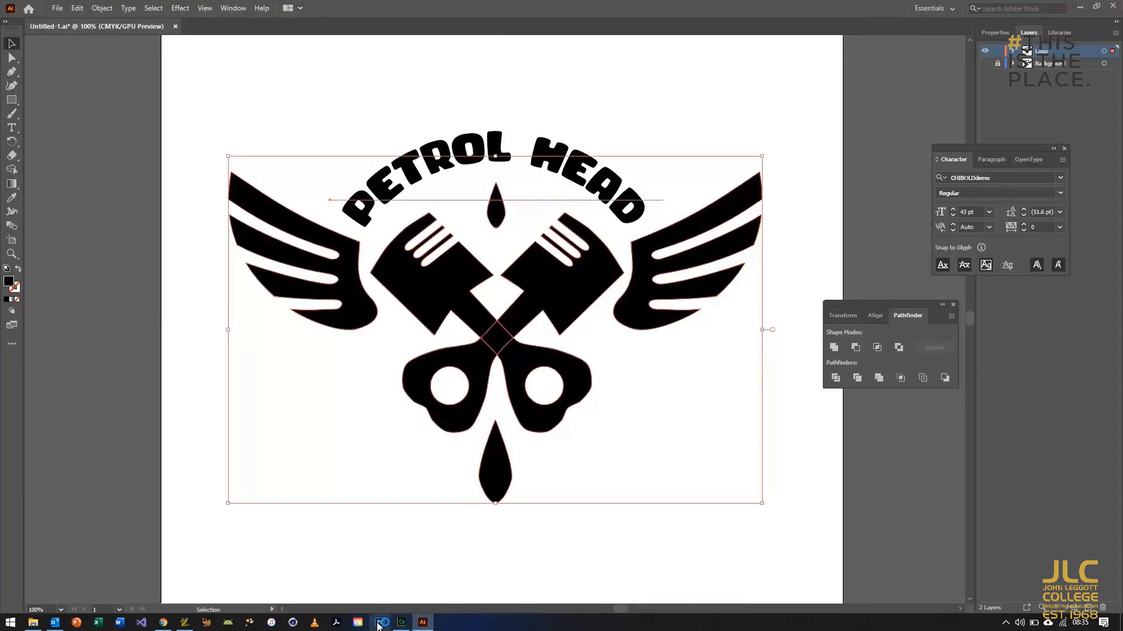
left_click(378, 623)
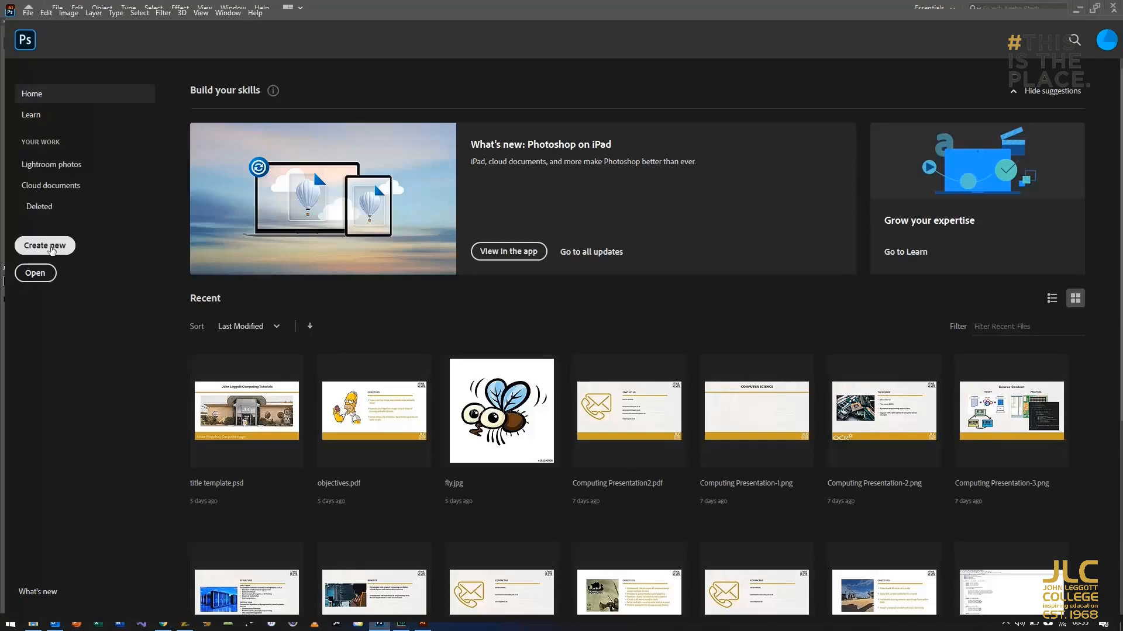
- Create a new document 1920 pixels wide and 1080 pixels high
left_click(47, 246)
left_click(728, 204)
type("1920")
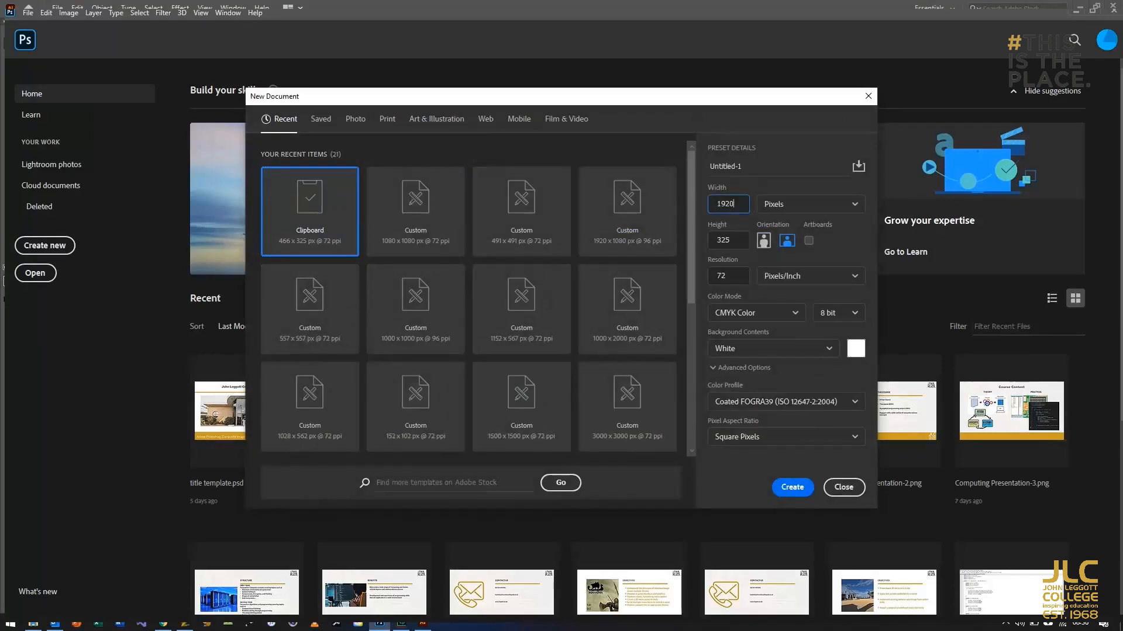
key("Tab")
type("1080")
key("Return")
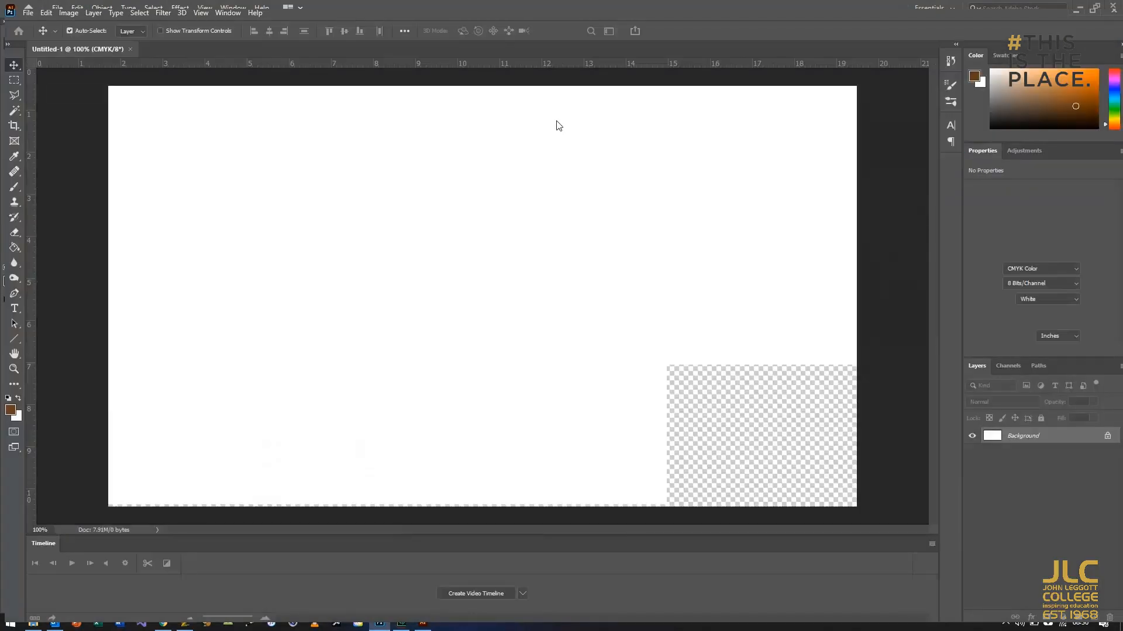
- Paste the copied logo into the new document as a Smart Object
key("ctrl+v")
left_click(556, 197)
left_click(613, 189)
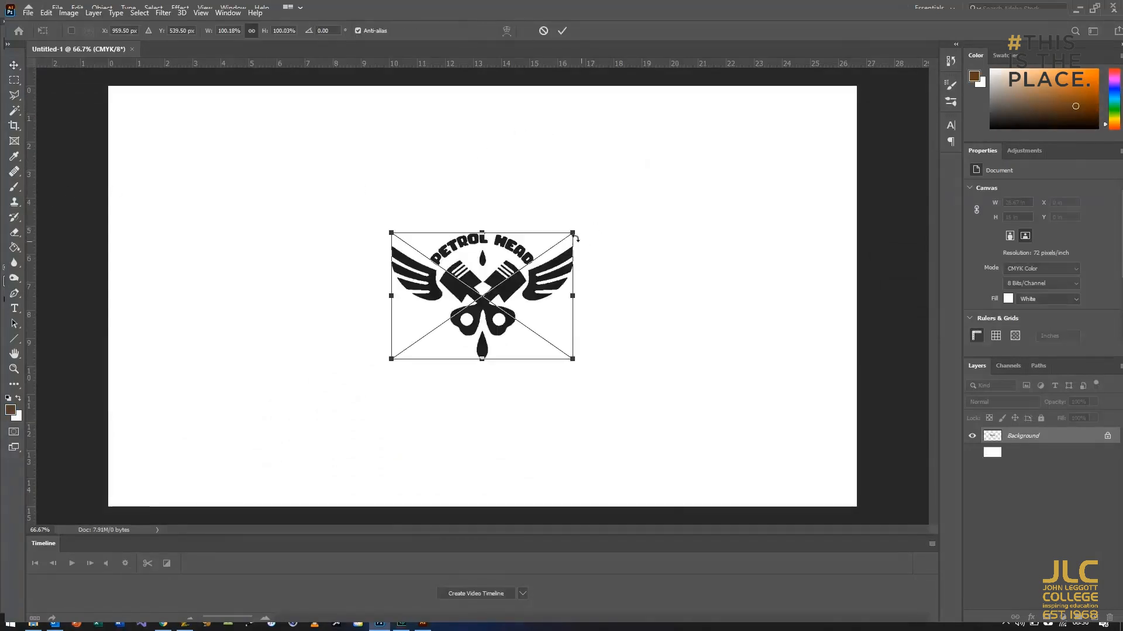
- Scale the pasted logo up to about 320% so it nearly fills the canvas height, and apply the transformation
left_click_drag(573, 232, 727, 125)
left_click_drag(642, 236, 415, 383)
left_click_drag(494, 267, 749, 111)
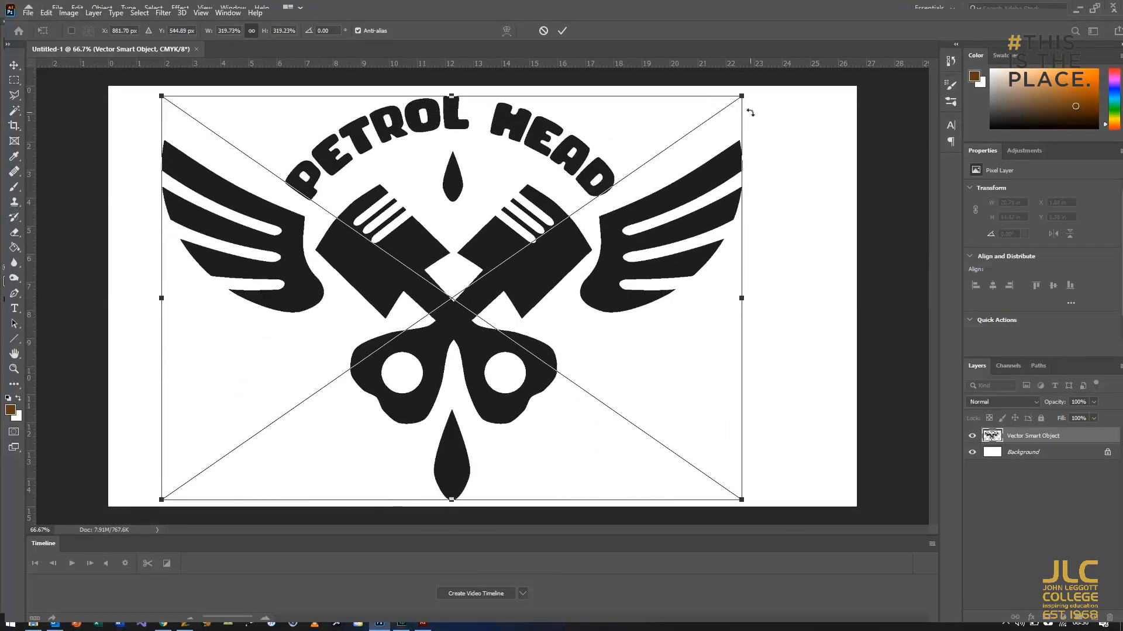
key("Return")
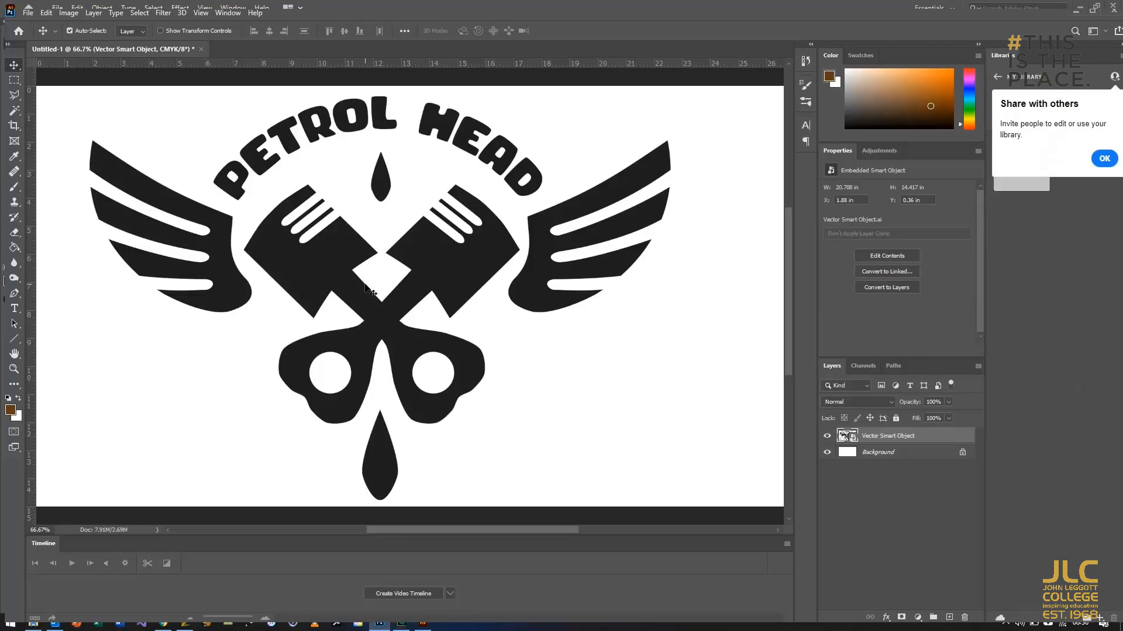
key("ctrl+plus")
key("ctrl+minus")
key("ctrl+minus")
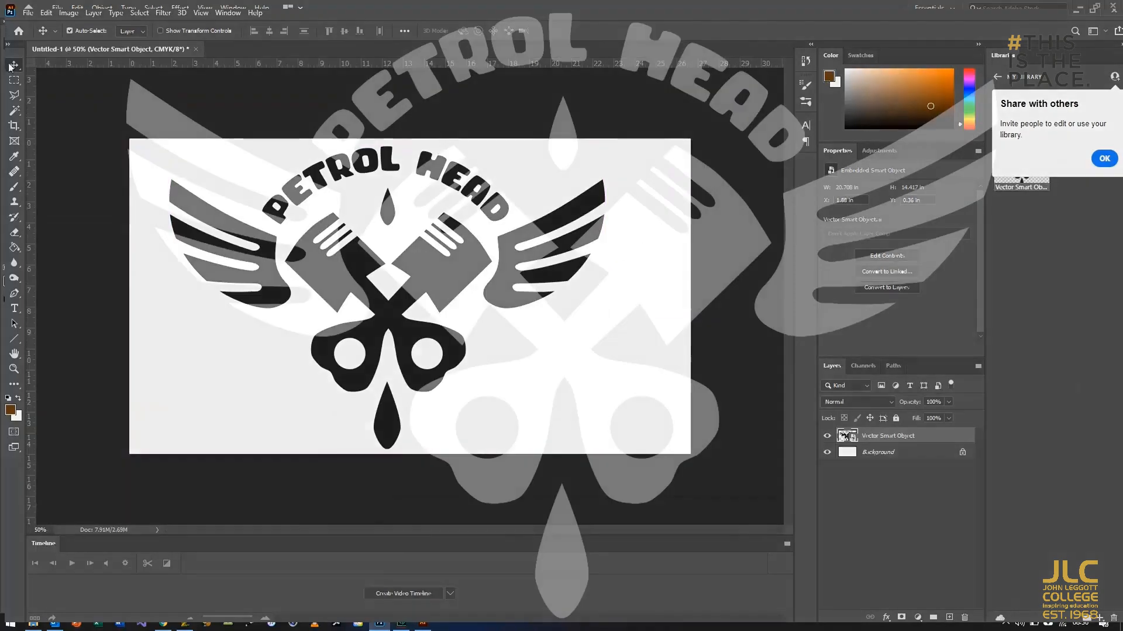